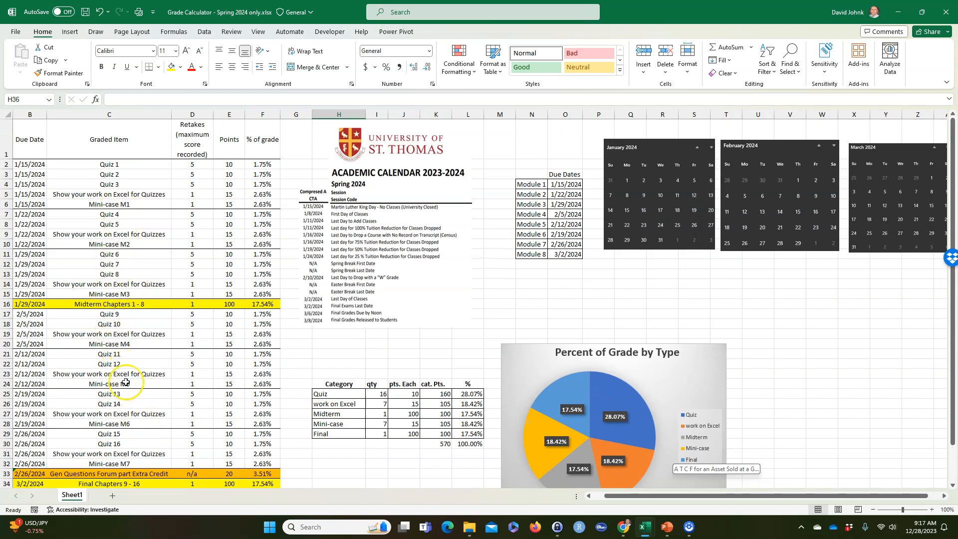
Step: Review the graded items and category weights, close the Grade Calculator workbook, and return to the Blackboard course page
{"action": "scroll", "coordinate": [135, 469], "scroll_direction": "down", "scroll_amount": 1}
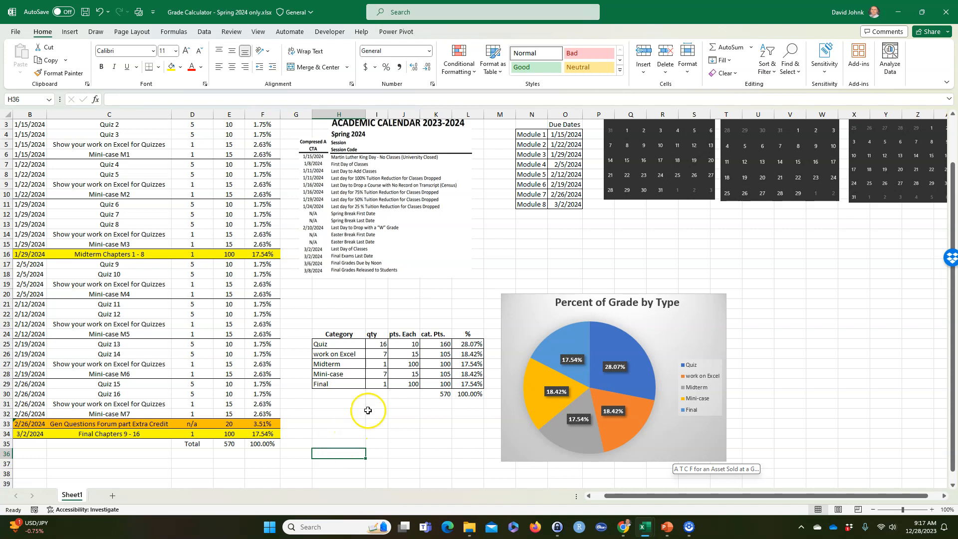
{"action": "left_click", "coordinate": [941, 21]}
{"action": "left_click", "coordinate": [494, 276]}
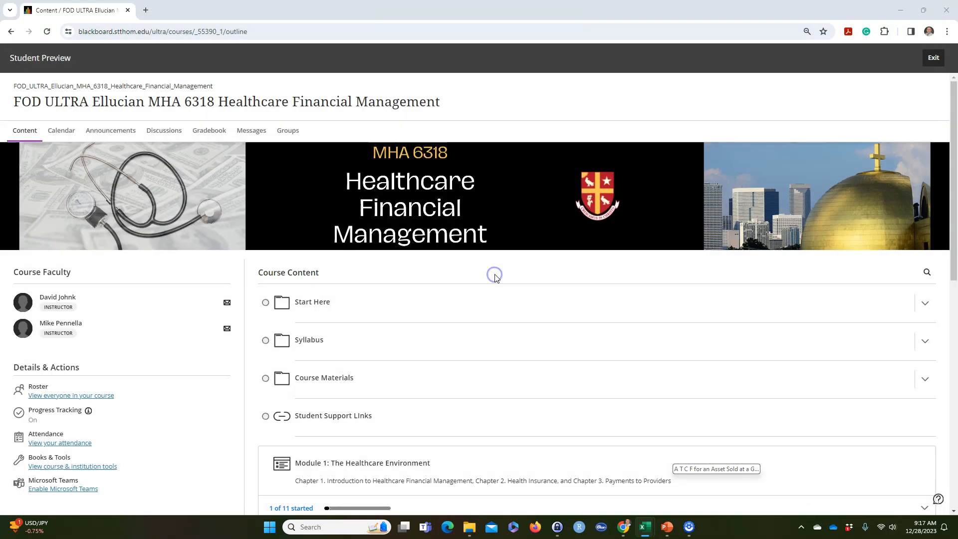
Step: Expand Module 1: The Healthcare Environment in the course content
{"action": "scroll", "coordinate": [443, 280], "scroll_direction": "down", "scroll_amount": 2}
{"action": "scroll", "coordinate": [443, 278], "scroll_direction": "up", "scroll_amount": 2}
{"action": "scroll", "coordinate": [446, 263], "scroll_direction": "down", "scroll_amount": 1}
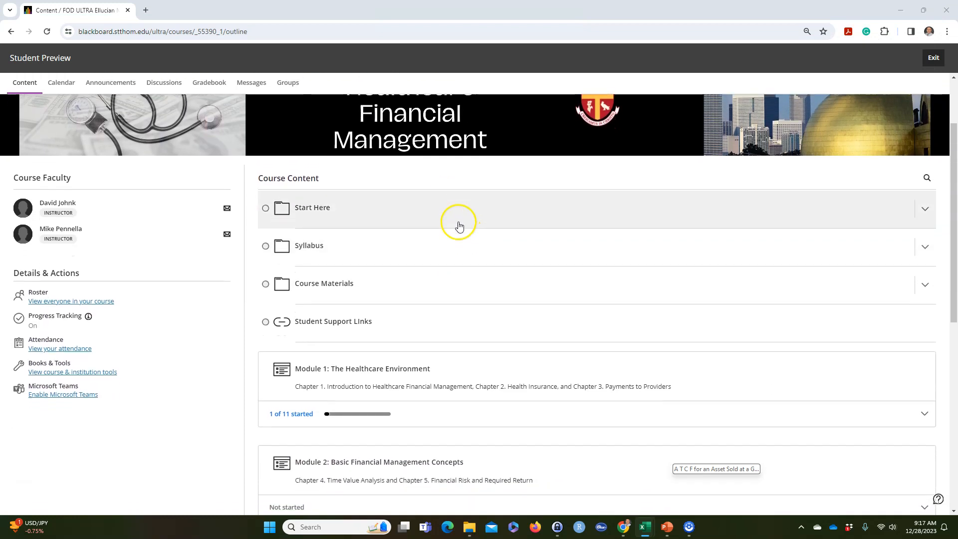
{"action": "scroll", "coordinate": [459, 226], "scroll_direction": "down", "scroll_amount": 1}
{"action": "left_click", "coordinate": [465, 334]}
{"action": "scroll", "coordinate": [454, 330], "scroll_direction": "down", "scroll_amount": 2}
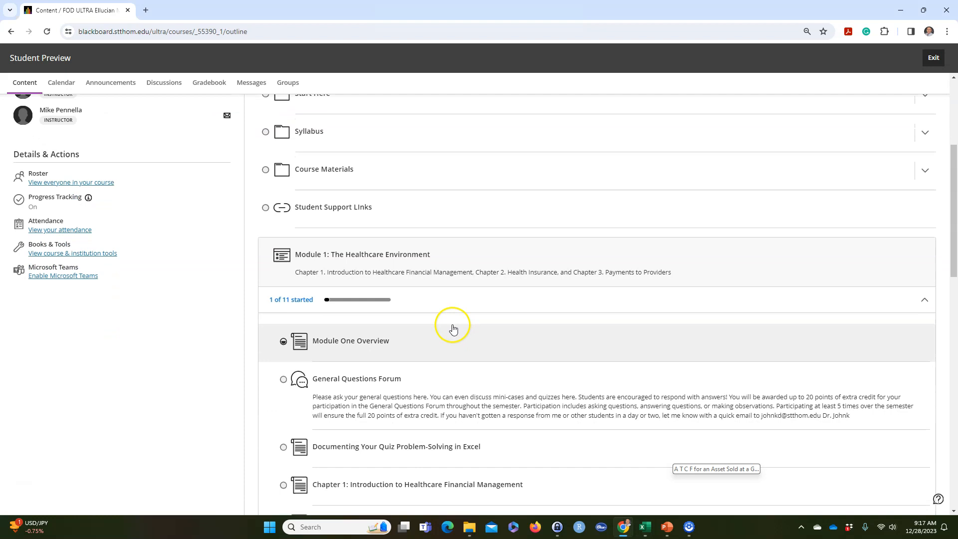
Step: Start an attempt on the M1 Mini-case - Health Insurance assignment and view its grading rubric details
{"action": "scroll", "coordinate": [453, 328], "scroll_direction": "down", "scroll_amount": 6}
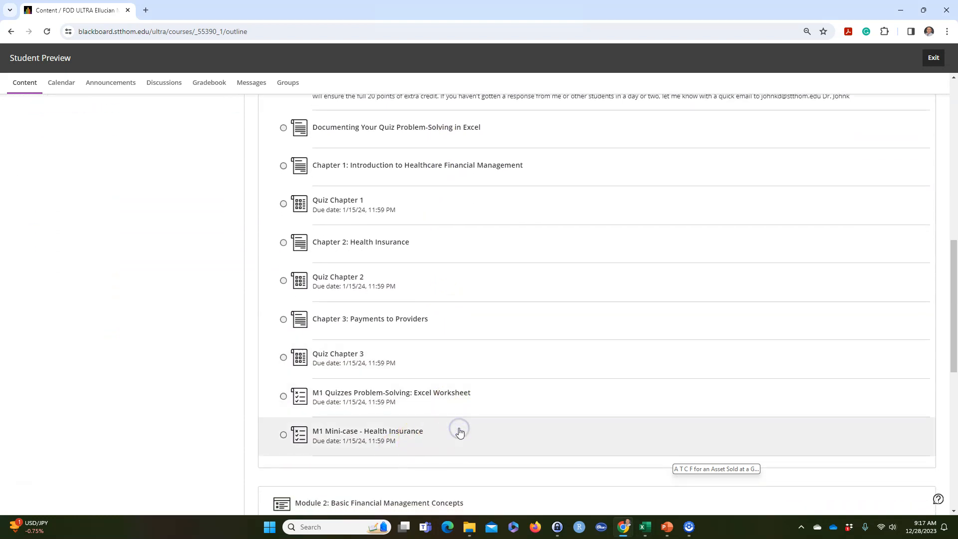
{"action": "left_click", "coordinate": [459, 432]}
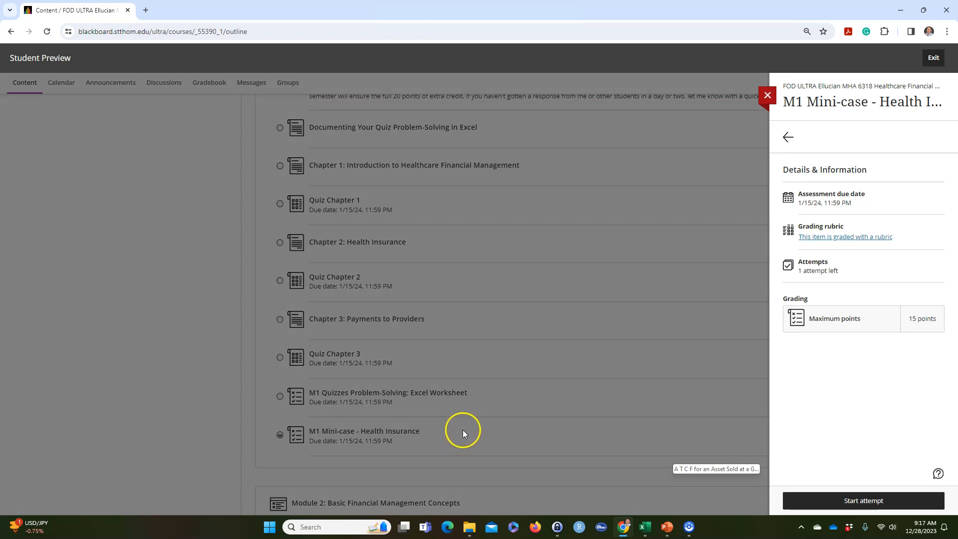
{"action": "left_click", "coordinate": [825, 501]}
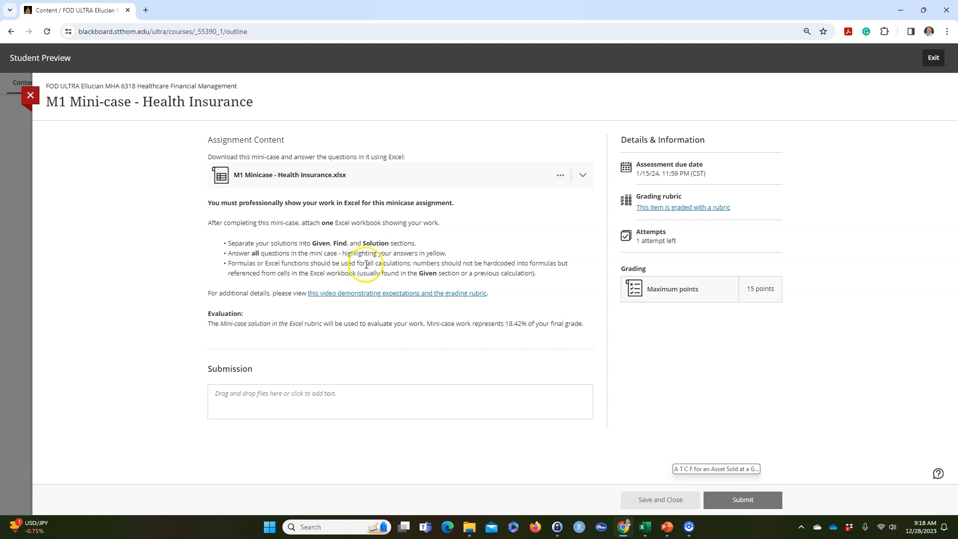
{"action": "left_click", "coordinate": [696, 208]}
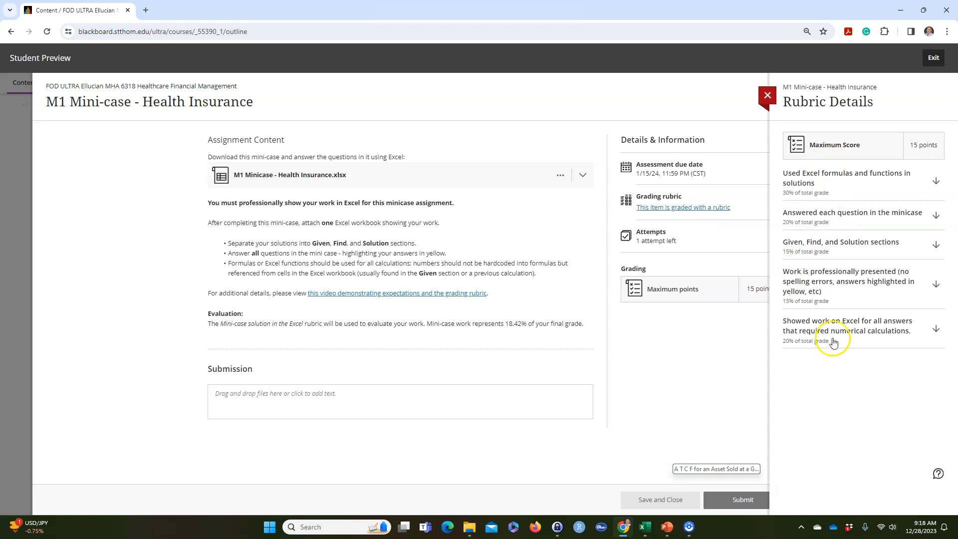
{"action": "left_click", "coordinate": [767, 95]}
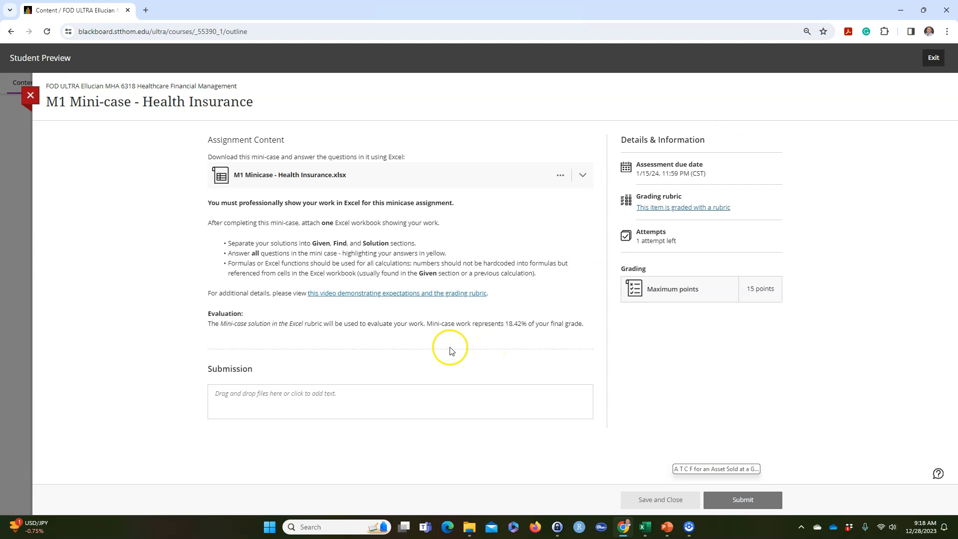
Step: Switch to the Chapter 01 Minicase student workbook in Excel and paste the copied Given, Find and Solution block at K1
{"action": "mouse_move", "coordinate": [645, 526]}
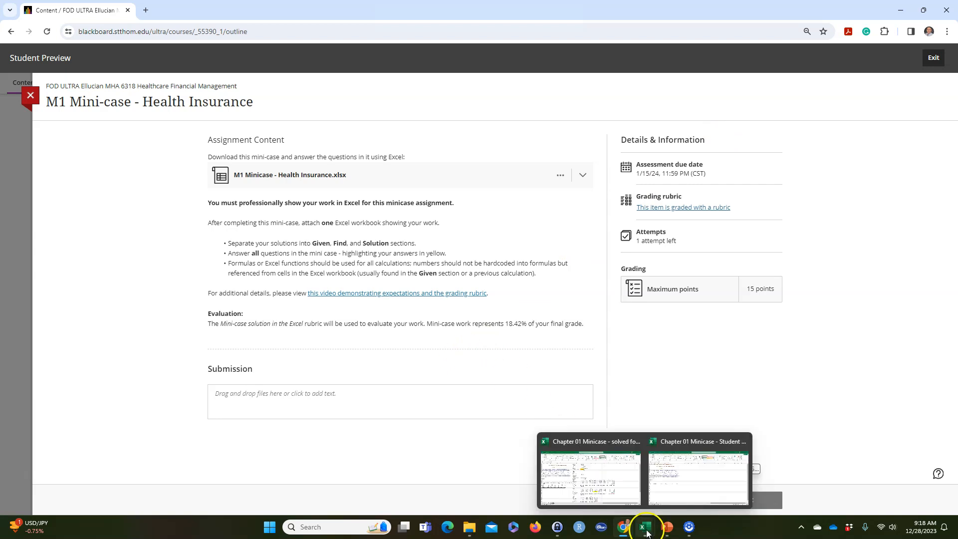
{"action": "left_click", "coordinate": [679, 483]}
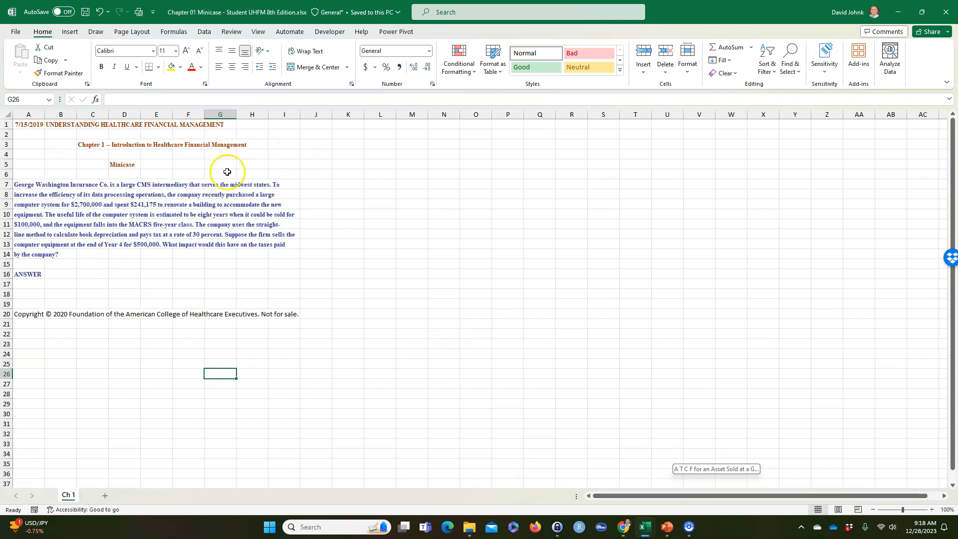
{"action": "left_click", "coordinate": [350, 125]}
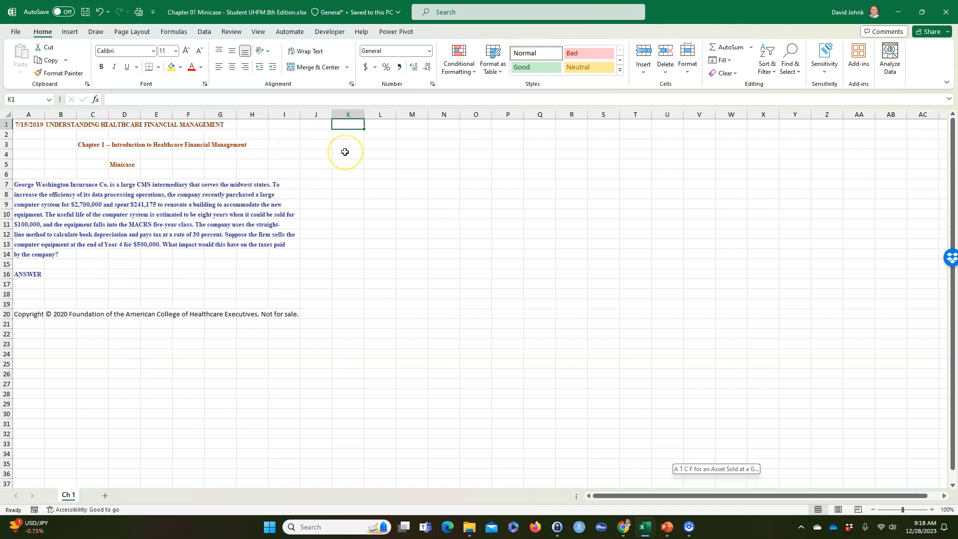
{"action": "type", "text": "Gov"}
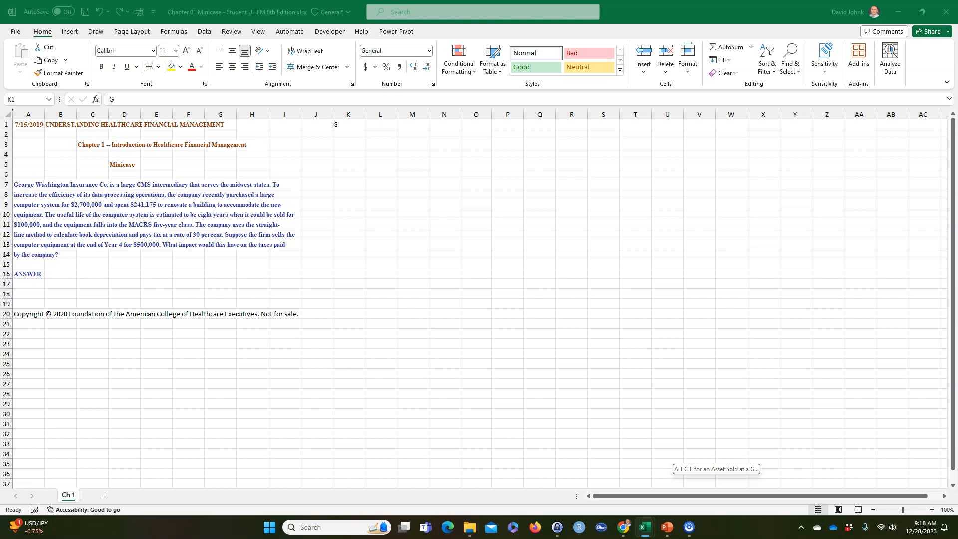
{"action": "left_click", "coordinate": [347, 125]}
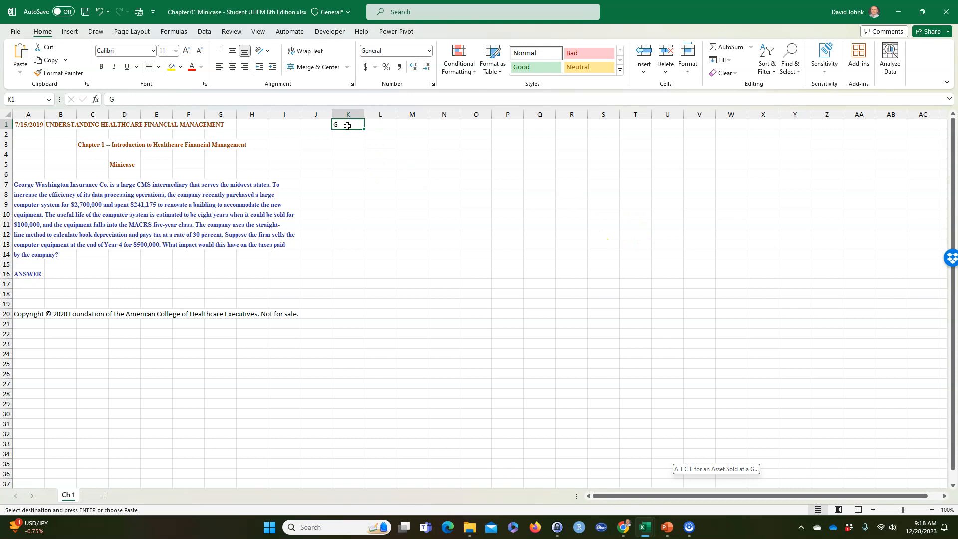
{"action": "key", "text": "ctrl+v"}
Step: Widen column K to fit the pasted labels
{"action": "double_click", "coordinate": [394, 114]}
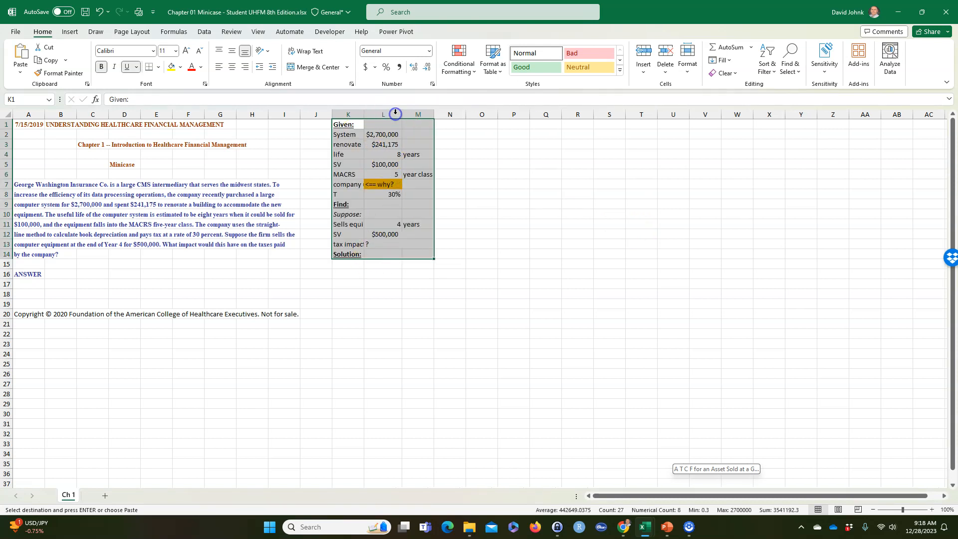
{"action": "left_click", "coordinate": [396, 295]}
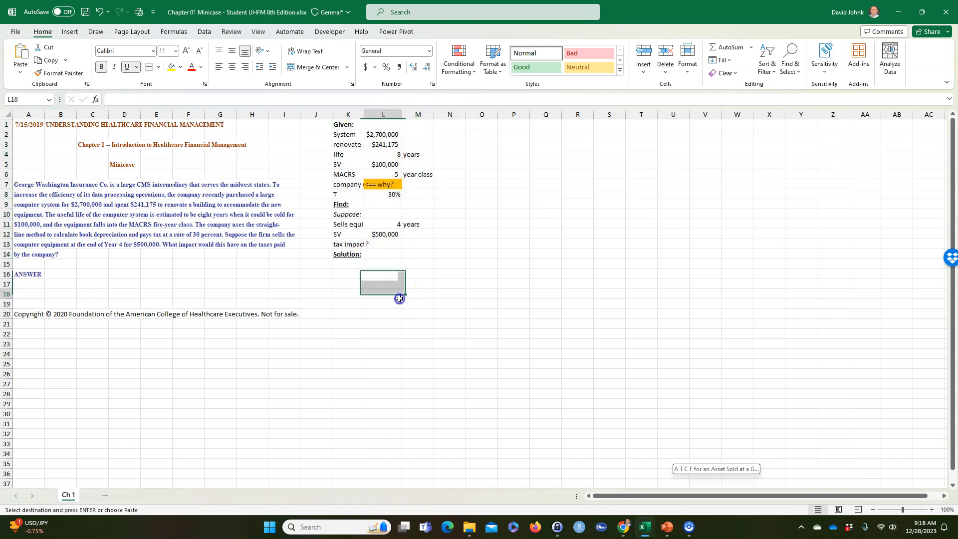
{"action": "double_click", "coordinate": [364, 116]}
{"action": "left_click", "coordinate": [387, 294]}
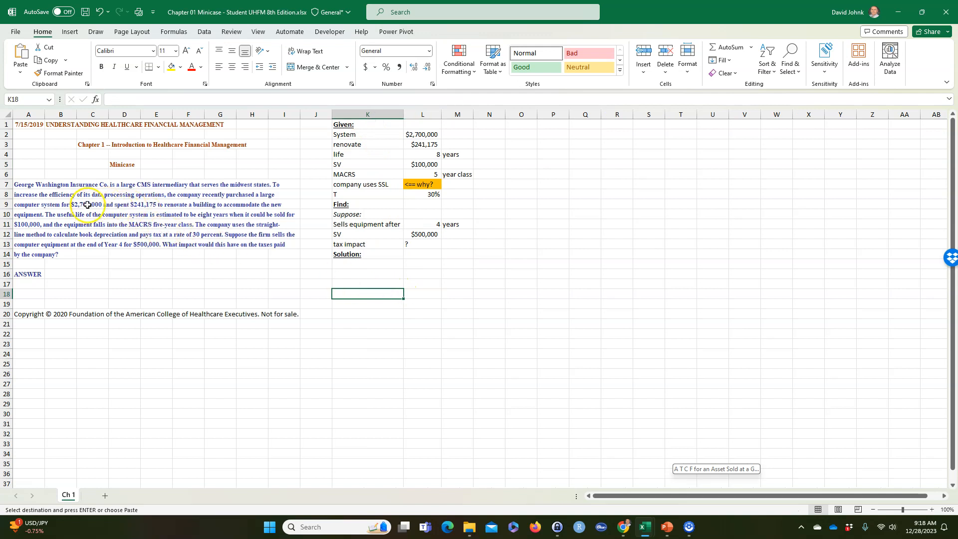
Step: Compare the system cost, renovation cost and useful life in the Given section with the minicase text
{"action": "left_click", "coordinate": [414, 135]}
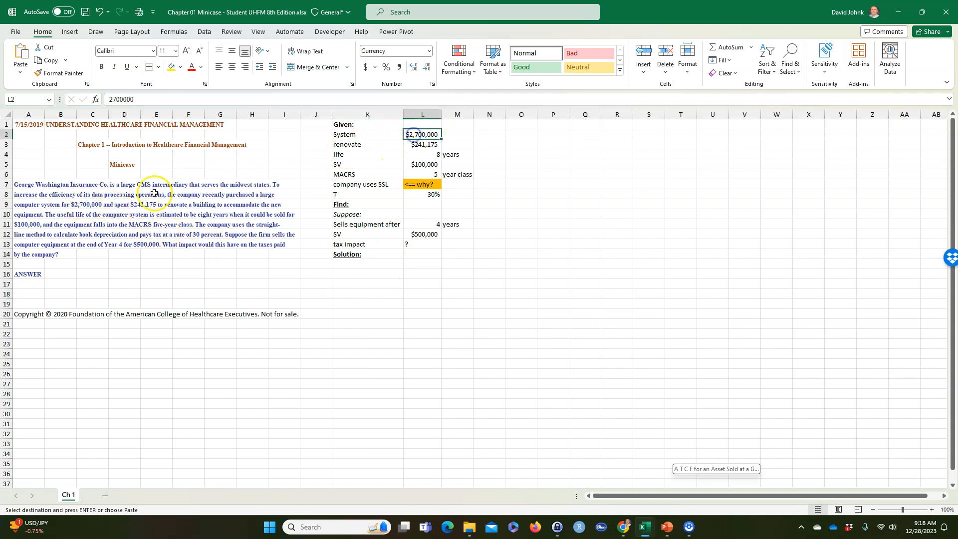
{"action": "left_click", "coordinate": [418, 145]}
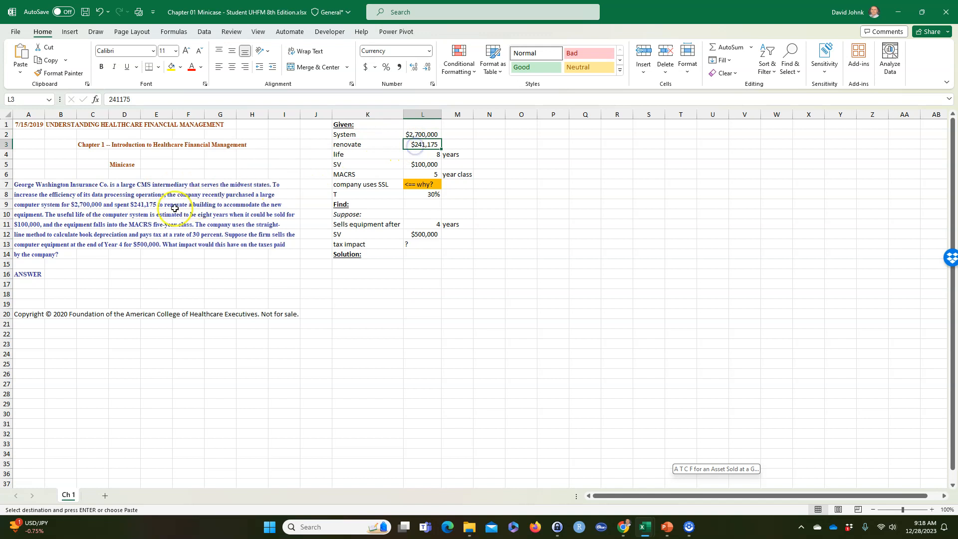
{"action": "left_click_drag", "start_coordinate": [369, 124], "coordinate": [442, 195]}
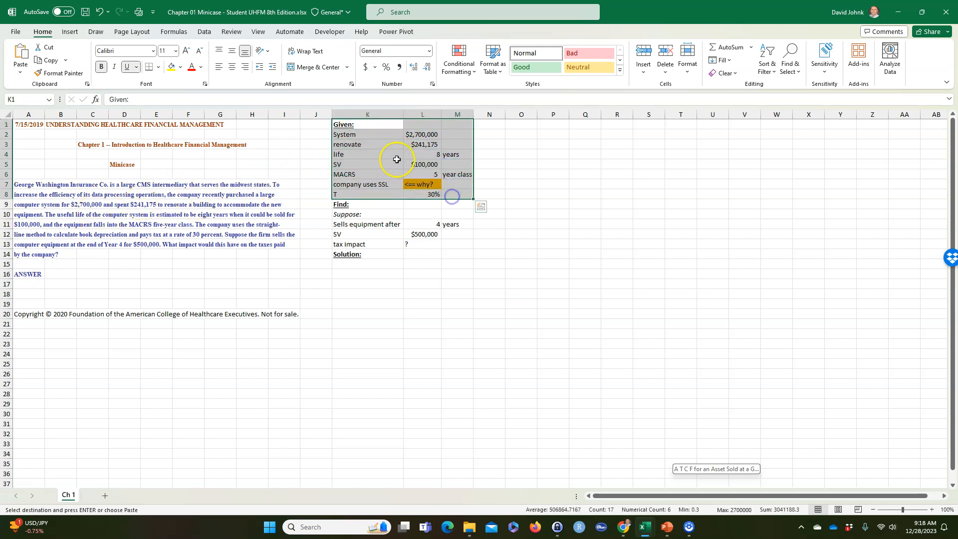
{"action": "left_click", "coordinate": [416, 135]}
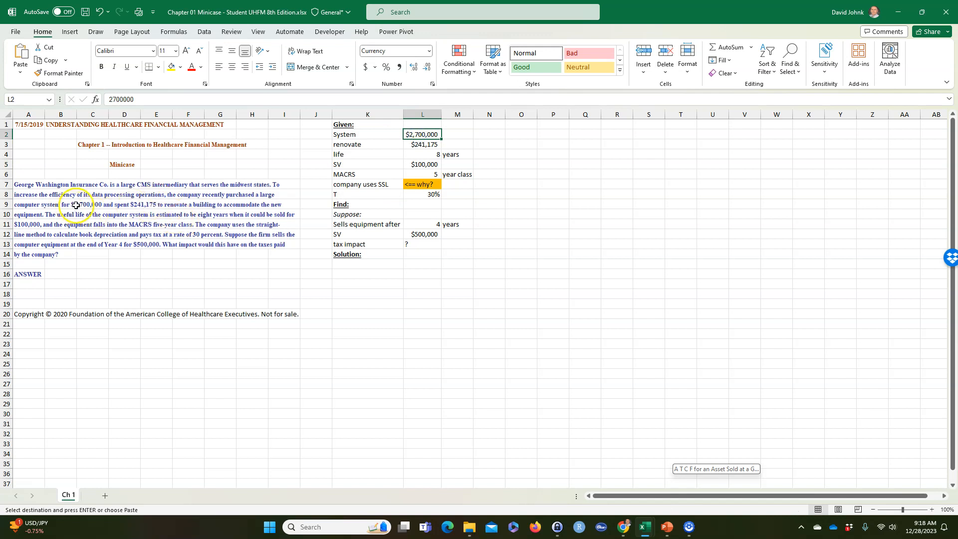
{"action": "left_click", "coordinate": [78, 205]}
{"action": "left_click", "coordinate": [74, 205]}
{"action": "left_click", "coordinate": [85, 204]}
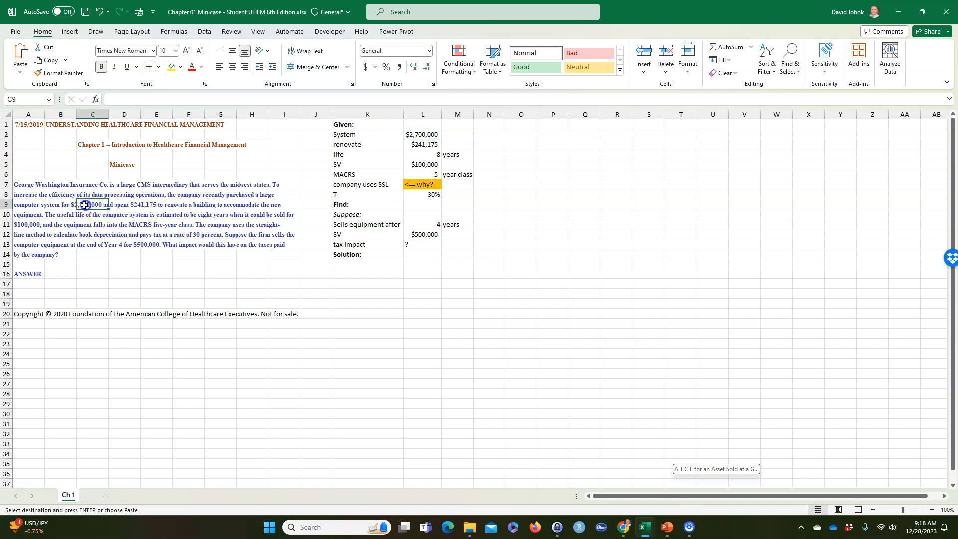
{"action": "left_click", "coordinate": [419, 135]}
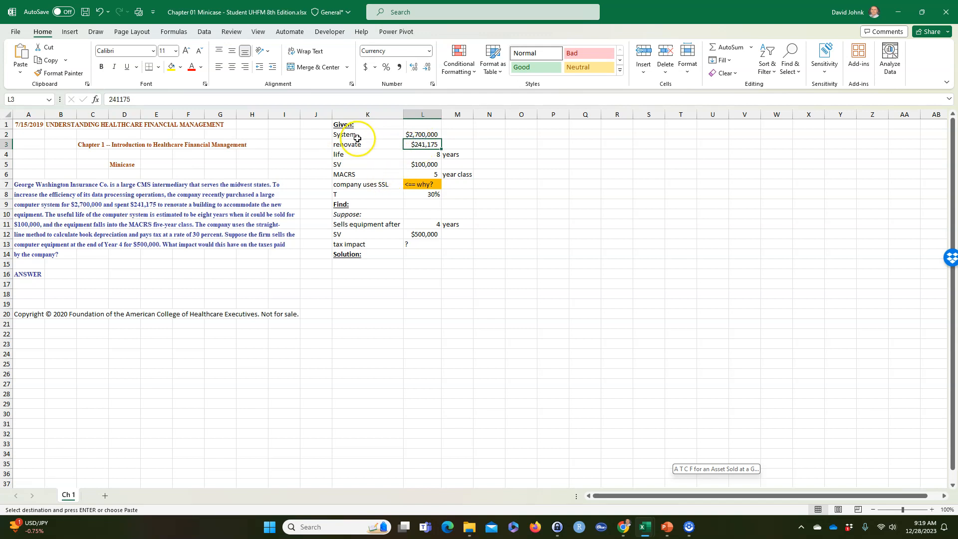
{"action": "left_click_drag", "start_coordinate": [364, 135], "coordinate": [417, 134]}
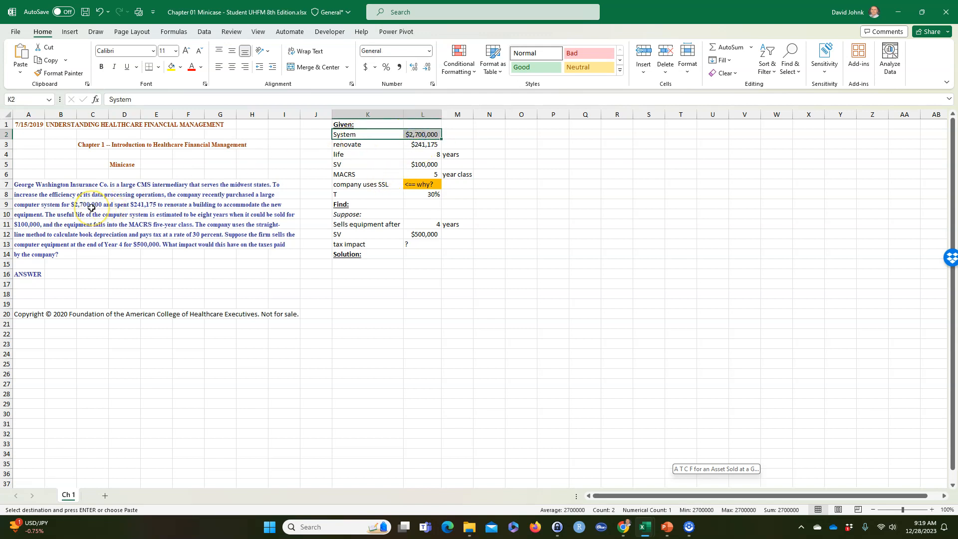
{"action": "left_click", "coordinate": [422, 145]}
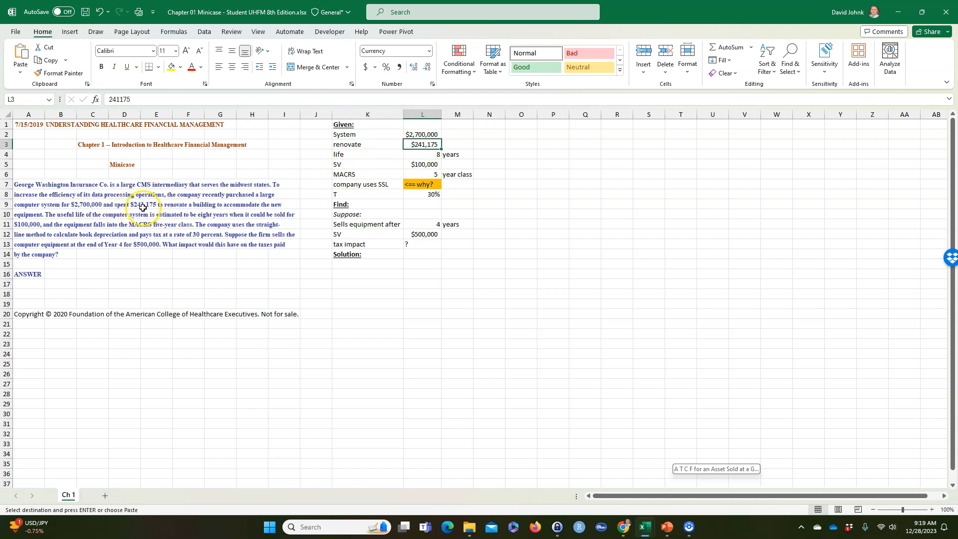
{"action": "left_click", "coordinate": [421, 154]}
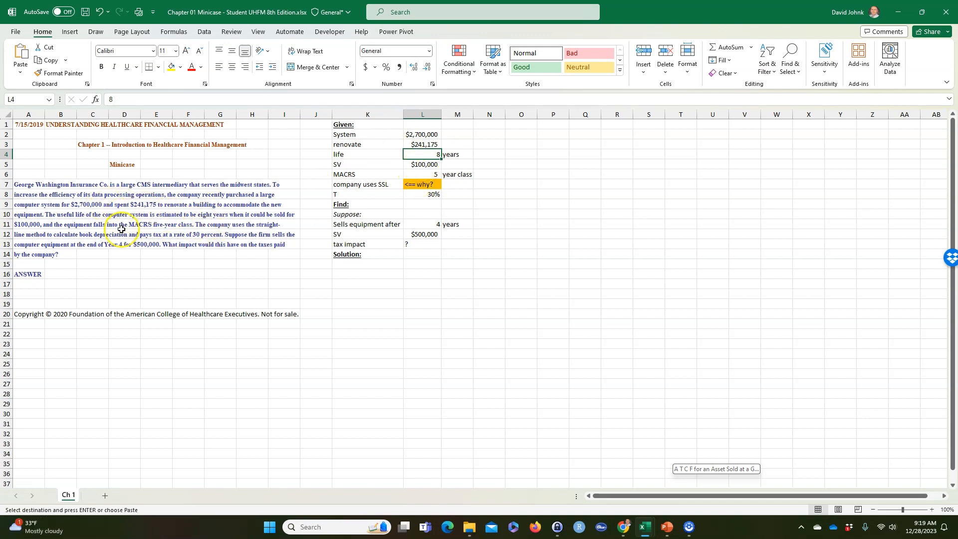
{"action": "left_click", "coordinate": [120, 204]}
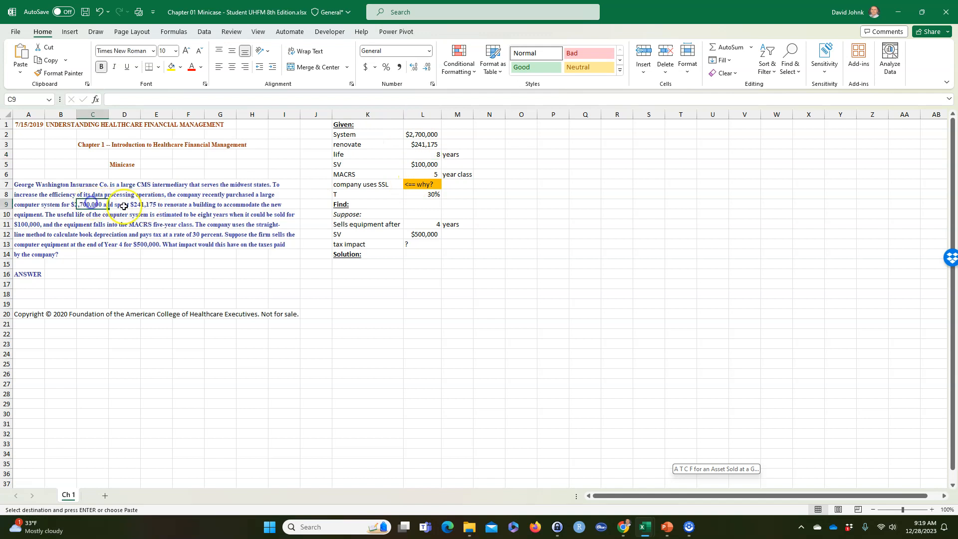
{"action": "left_click", "coordinate": [420, 133]}
{"action": "left_click_drag", "start_coordinate": [349, 134], "coordinate": [445, 195]}
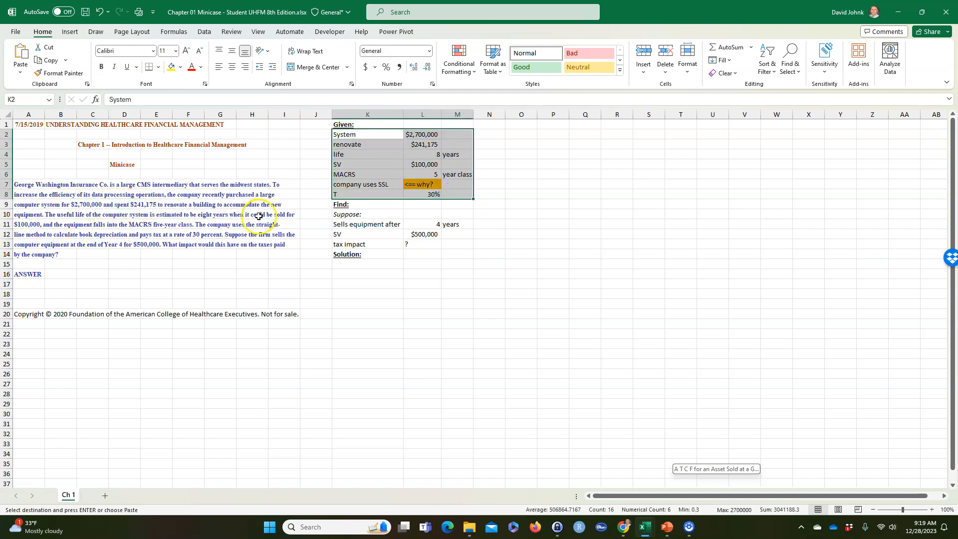
Step: Check the Given entries from the system cost through salvage value and MACRS class against the problem statement
{"action": "left_click", "coordinate": [416, 146]}
{"action": "left_click", "coordinate": [418, 133]}
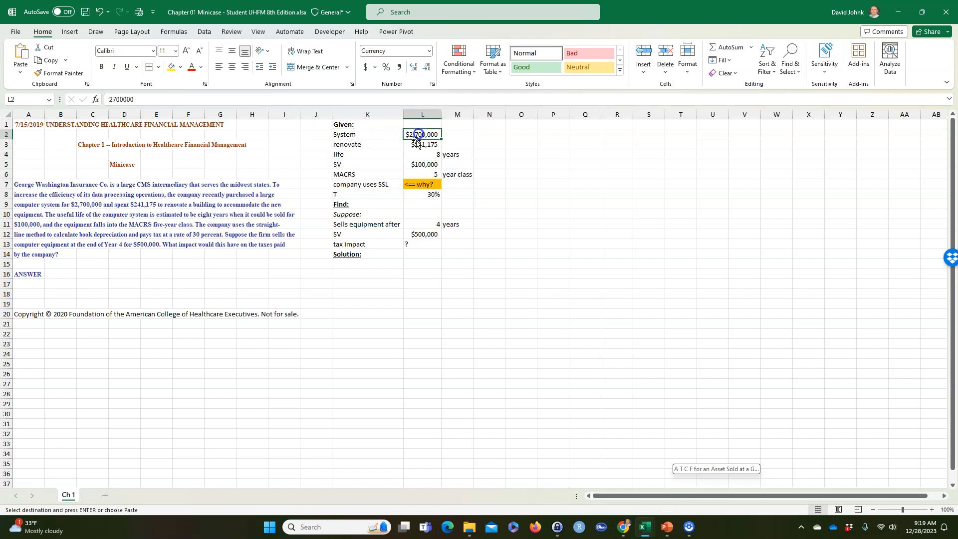
{"action": "left_click", "coordinate": [417, 155]}
{"action": "left_click", "coordinate": [419, 164]}
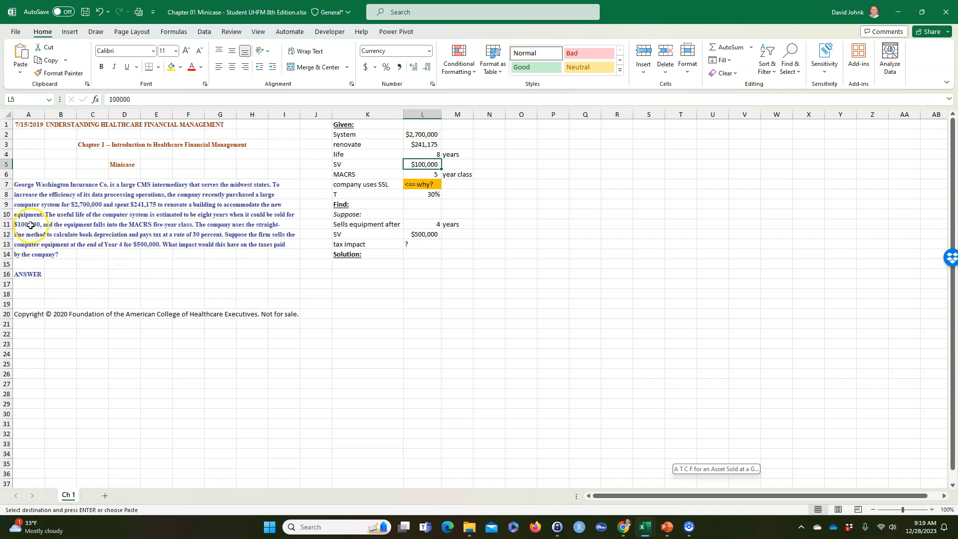
{"action": "left_click_drag", "start_coordinate": [352, 174], "coordinate": [472, 171]}
{"action": "left_click", "coordinate": [426, 174]}
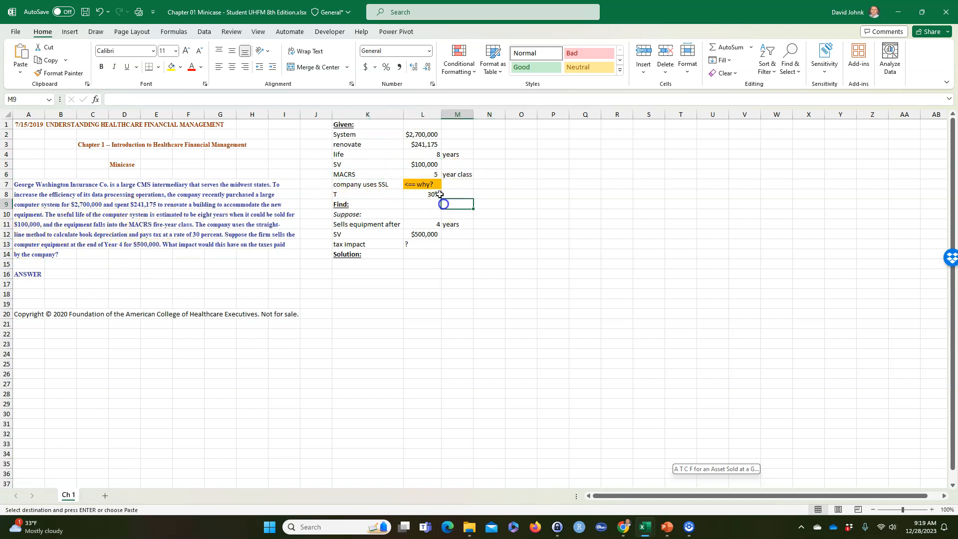
Step: Examine the MACRS row against the highlighted straight-line depreciation row to consider which method matters for taxes
{"action": "left_click", "coordinate": [422, 184]}
{"action": "left_click", "coordinate": [424, 174]}
{"action": "left_click_drag", "start_coordinate": [363, 185], "coordinate": [418, 184]}
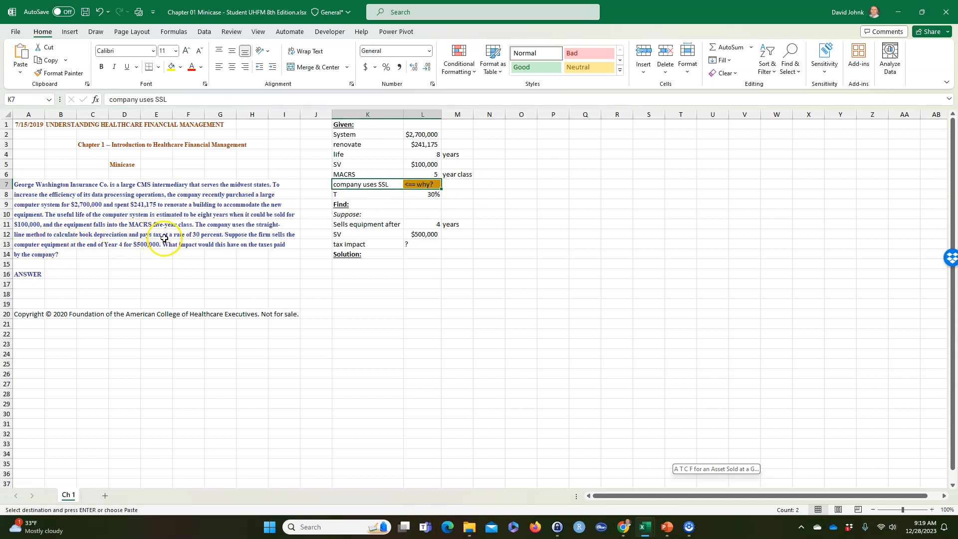
{"action": "key", "text": "ctrl+v"}
{"action": "left_click_drag", "start_coordinate": [380, 184], "coordinate": [449, 175]}
{"action": "left_click", "coordinate": [421, 204]}
{"action": "key", "text": "ctrl+v"}
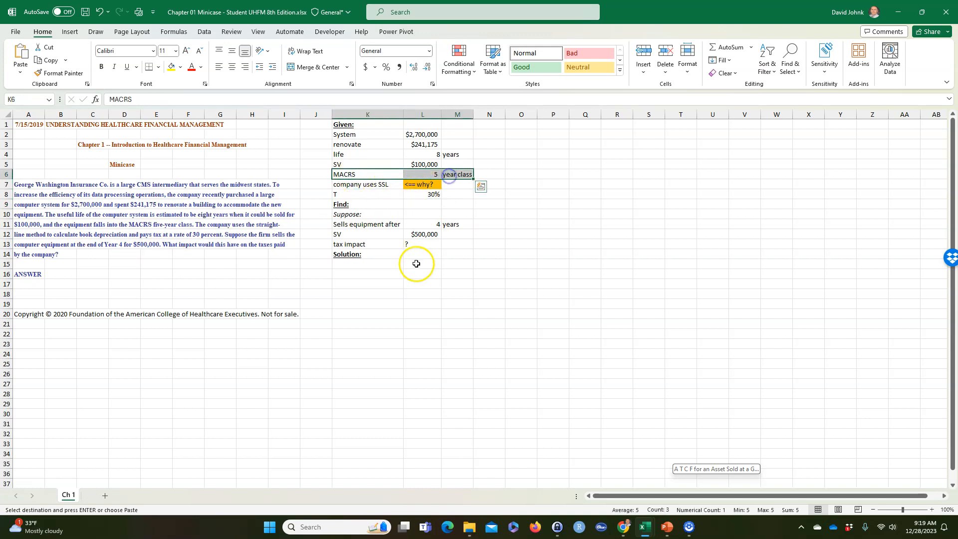
{"action": "left_click", "coordinate": [416, 264]}
{"action": "left_click_drag", "start_coordinate": [372, 184], "coordinate": [412, 183]}
{"action": "key", "text": "ctrl+v"}
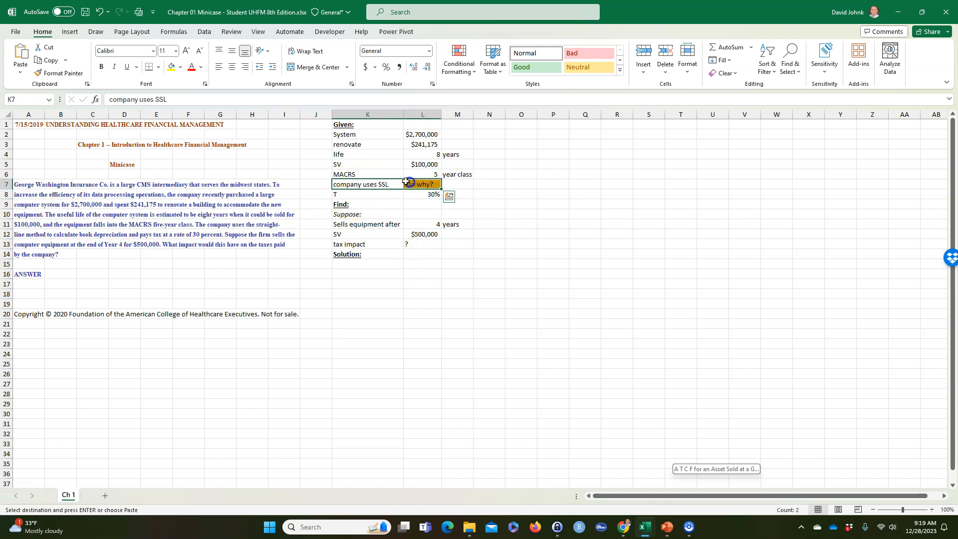
{"action": "left_click", "coordinate": [397, 292]}
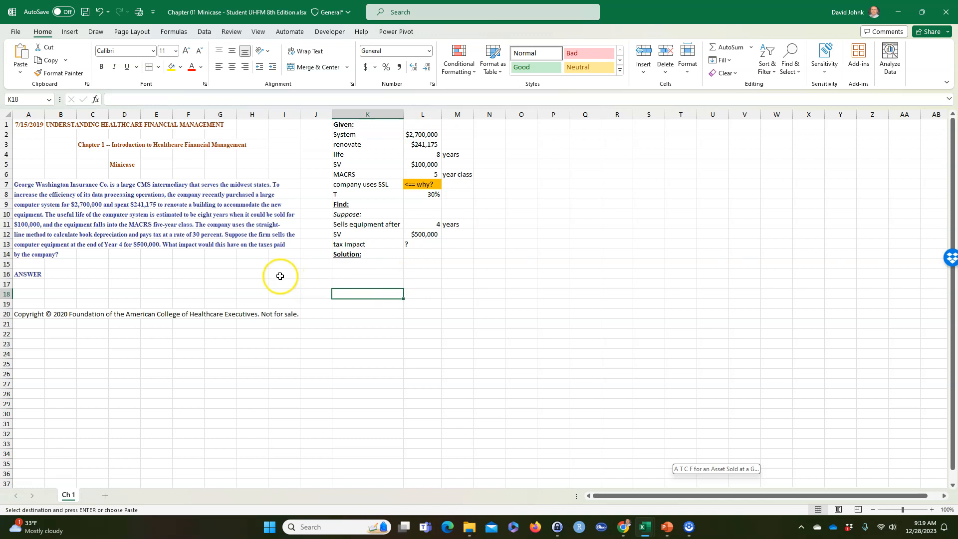
Step: Check the straight-line depreciation row, the tax rate and the full Given block against the minicase text
{"action": "key", "text": "Up"}
{"action": "key", "text": "Right"}
{"action": "left_click_drag", "start_coordinate": [367, 184], "coordinate": [461, 182]}
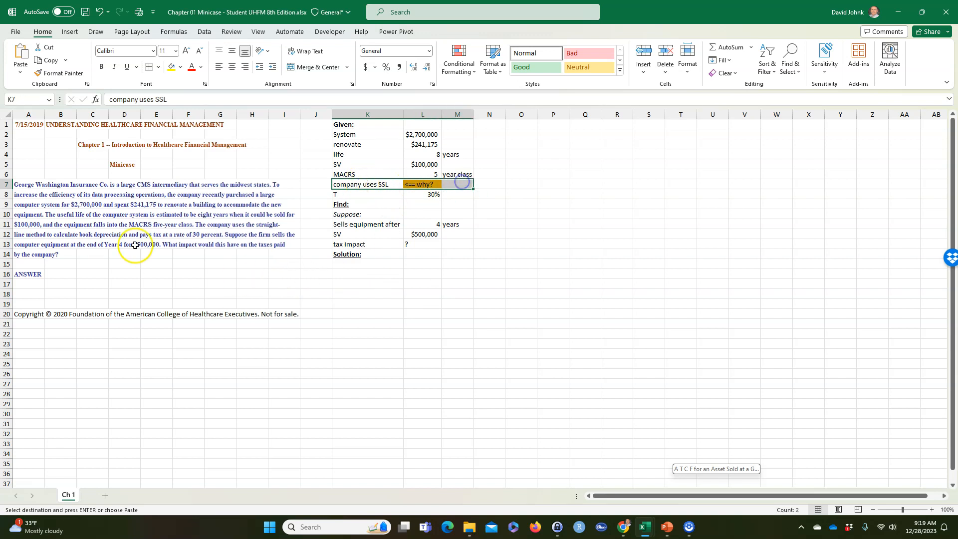
{"action": "left_click", "coordinate": [381, 298]}
{"action": "left_click_drag", "start_coordinate": [357, 189], "coordinate": [458, 185]}
{"action": "left_click", "coordinate": [410, 295]}
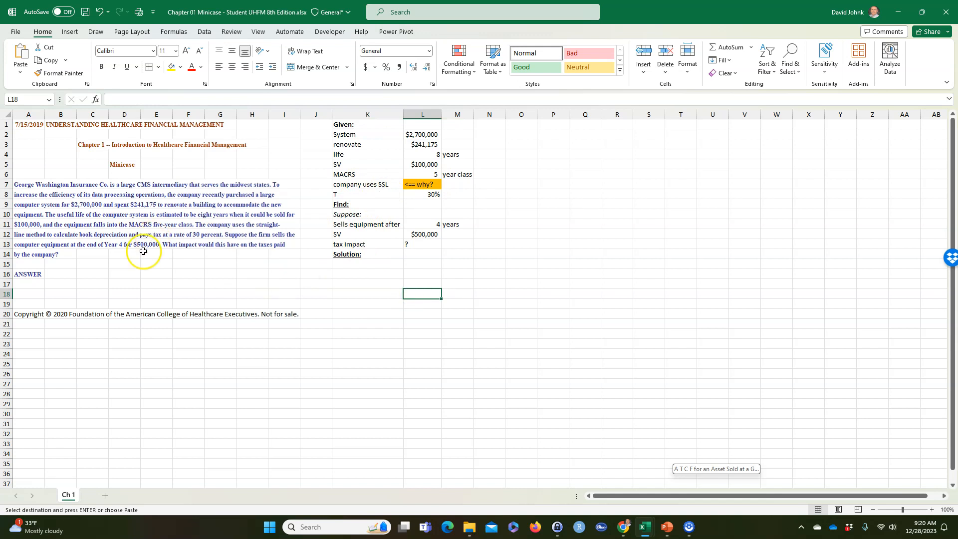
{"action": "left_click", "coordinate": [431, 194]}
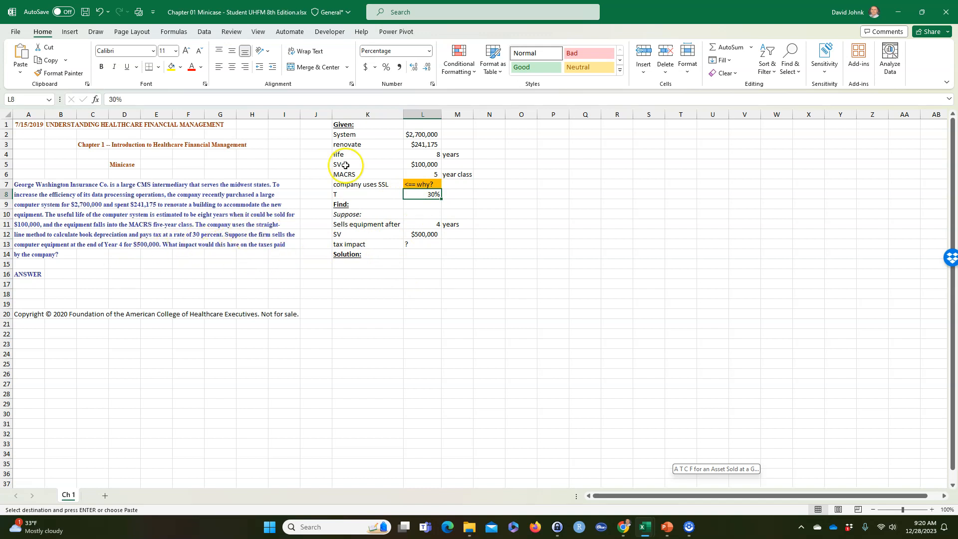
{"action": "mouse_move", "coordinate": [344, 134]}
{"action": "left_mouse_down"}
{"action": "mouse_move", "coordinate": [456, 165]}
{"action": "mouse_move", "coordinate": [449, 195]}
{"action": "left_mouse_up"}
{"action": "left_click", "coordinate": [220, 240]}
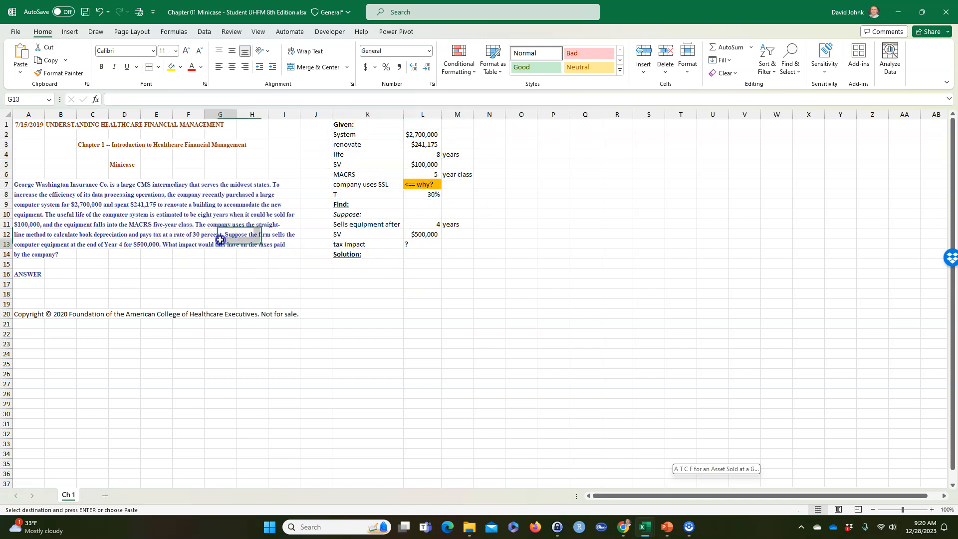
Step: Compare the sale year and salvage value in the Find section with the problem statement and the Given assumptions
{"action": "left_click", "coordinate": [424, 224]}
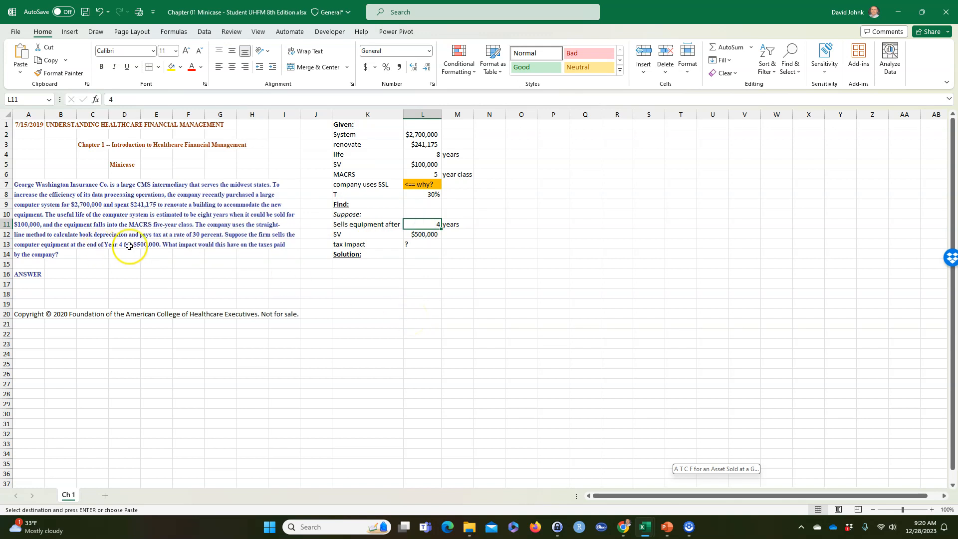
{"action": "left_click", "coordinate": [349, 233]}
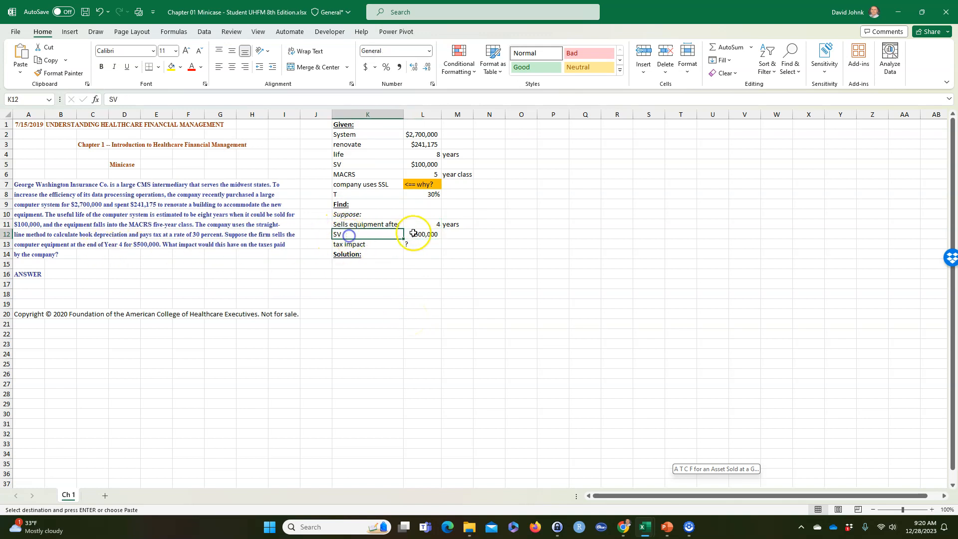
{"action": "left_click", "coordinate": [414, 234]}
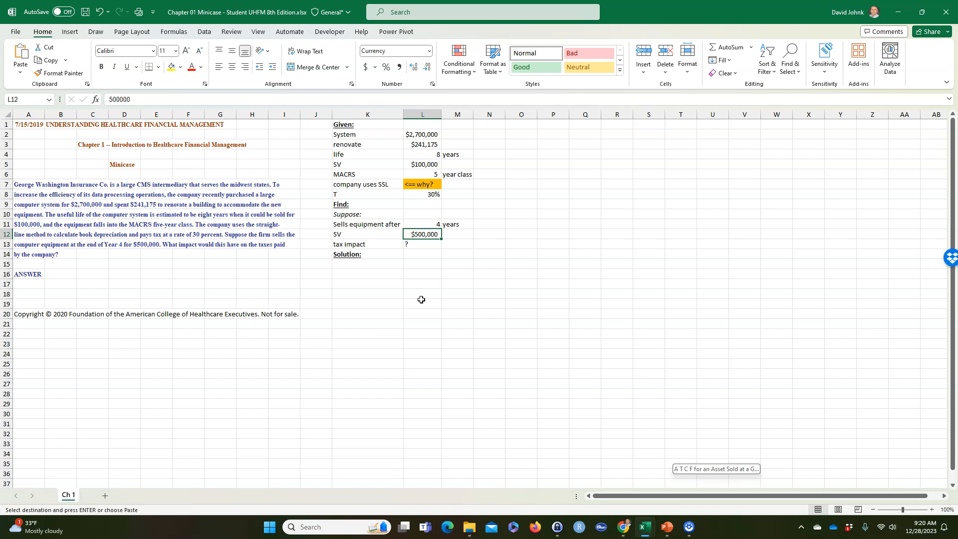
{"action": "left_click", "coordinate": [409, 194]}
{"action": "left_click", "coordinate": [424, 235]}
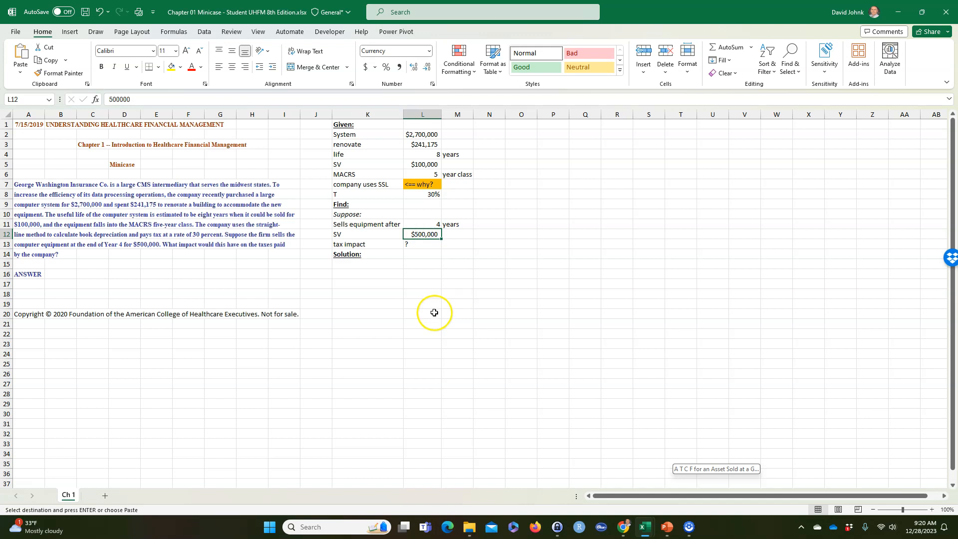
{"action": "left_click", "coordinate": [323, 293]}
{"action": "left_click_drag", "start_coordinate": [347, 233], "coordinate": [414, 235]}
{"action": "left_click", "coordinate": [349, 283]}
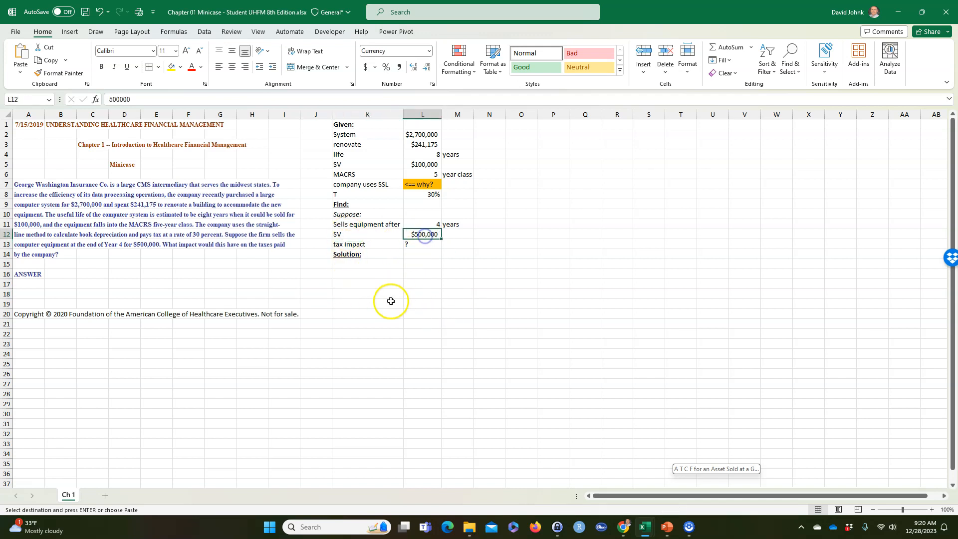
{"action": "left_click", "coordinate": [425, 283]}
{"action": "left_click", "coordinate": [427, 234]}
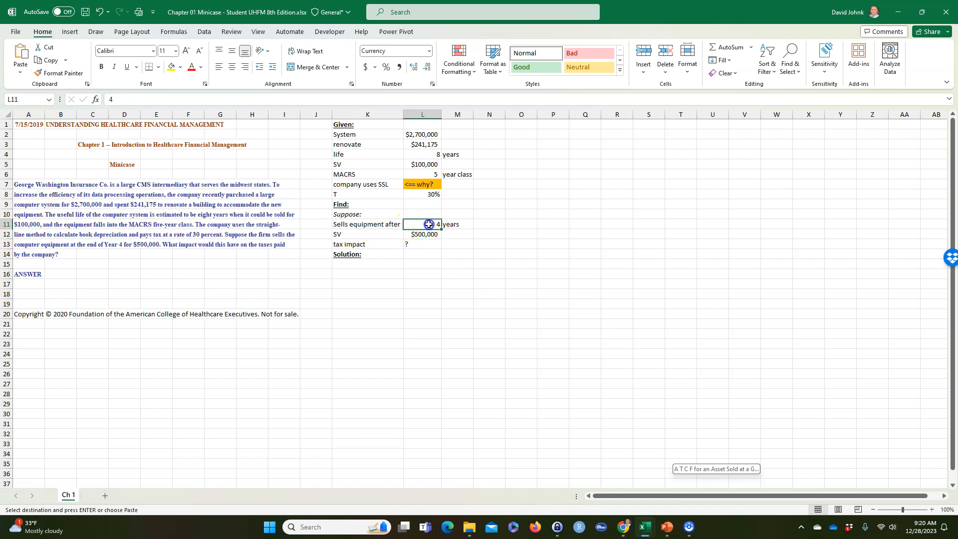
{"action": "left_click", "coordinate": [424, 172]}
{"action": "left_click", "coordinate": [428, 233]}
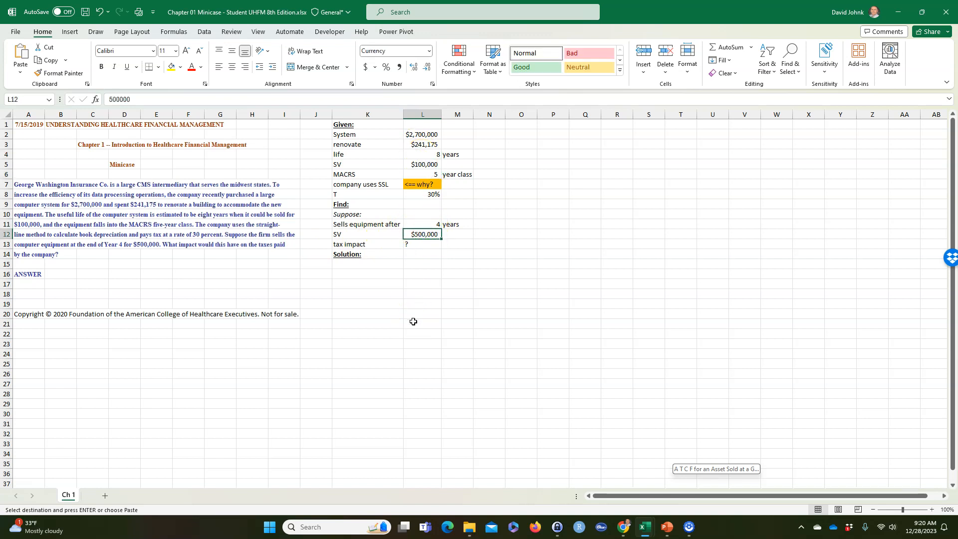
{"action": "left_click", "coordinate": [417, 292]}
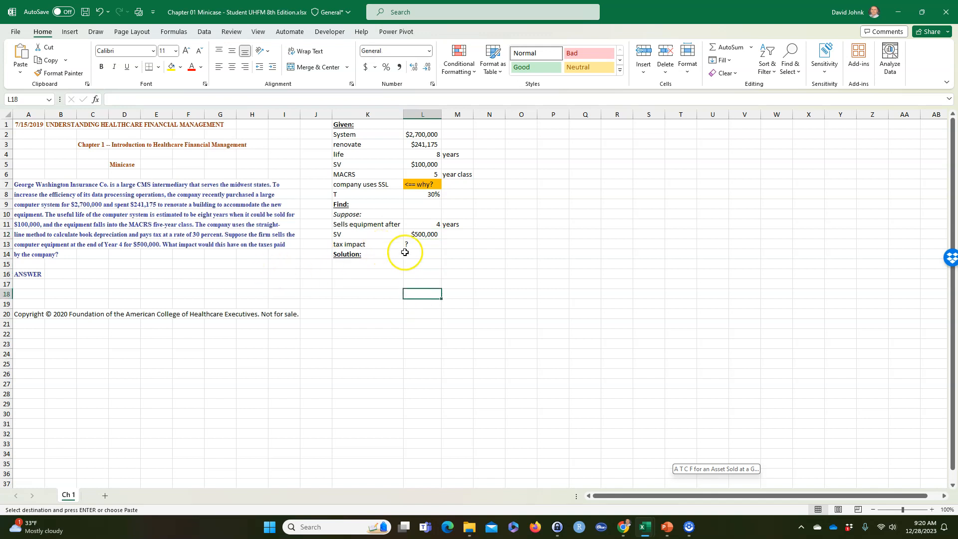
Step: Review the MACRS, straight-line and tax rate rows together with the sale assumptions and the tax impact question
{"action": "left_click_drag", "start_coordinate": [364, 235], "coordinate": [399, 246]}
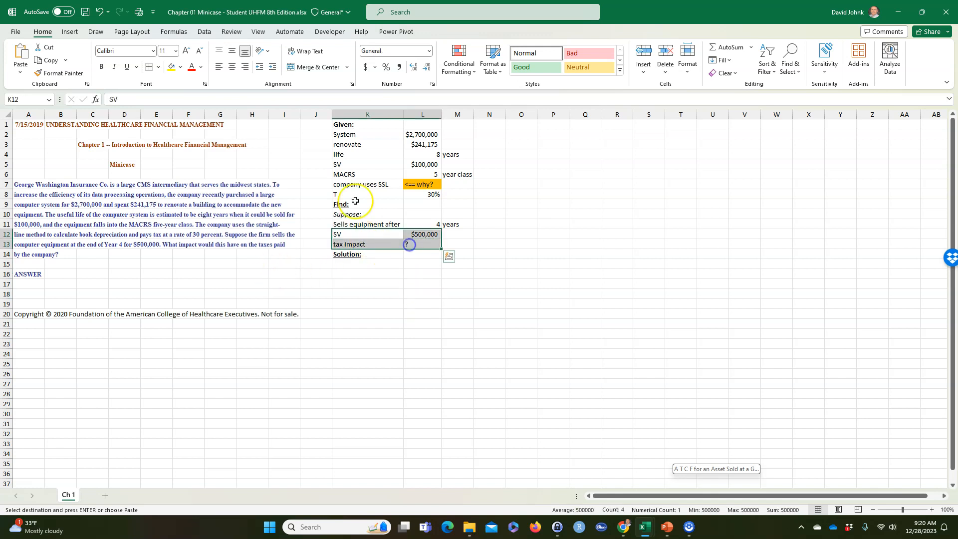
{"action": "left_click_drag", "start_coordinate": [349, 174], "coordinate": [456, 194]}
{"action": "left_click_drag", "start_coordinate": [358, 225], "coordinate": [440, 241]}
{"action": "left_click", "coordinate": [407, 295]}
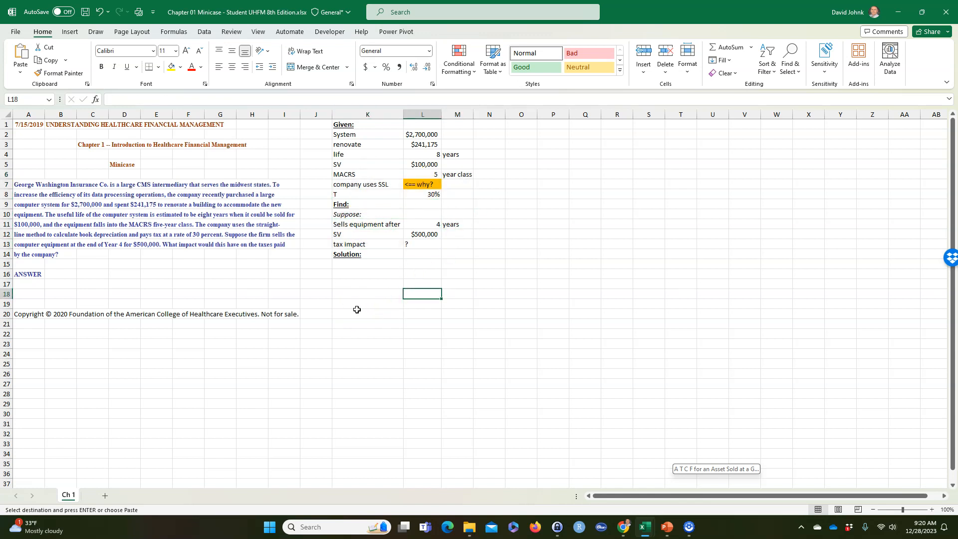
{"action": "left_click", "coordinate": [387, 303]}
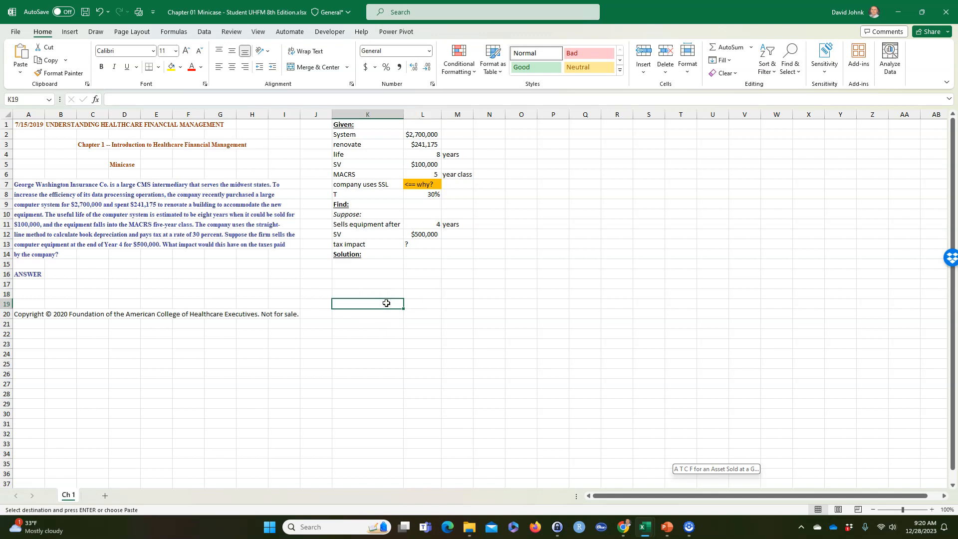
{"action": "left_click", "coordinate": [474, 291]}
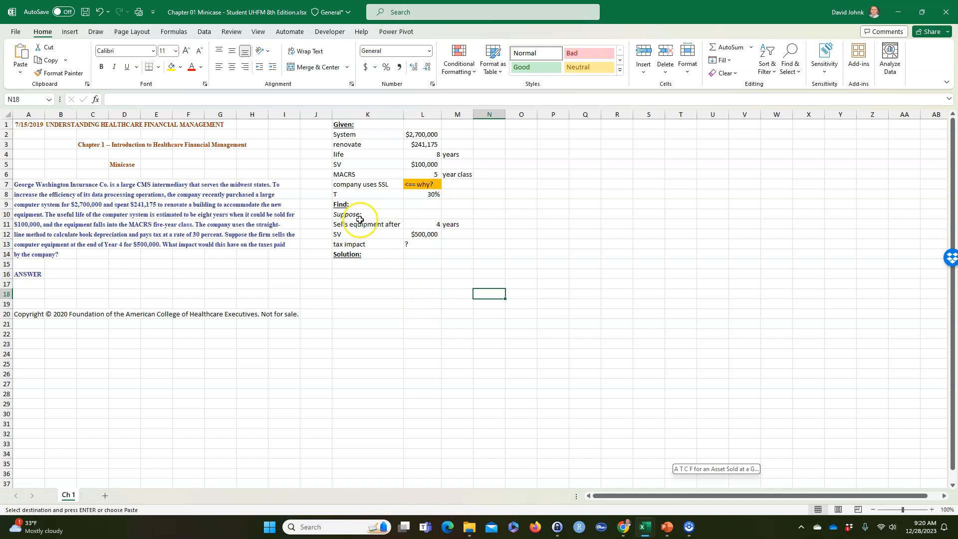
Step: Re-examine the Given block, focusing on the MACRS class and the highlighted straight-line question
{"action": "left_click_drag", "start_coordinate": [346, 133], "coordinate": [482, 199]}
{"action": "left_click", "coordinate": [422, 313]}
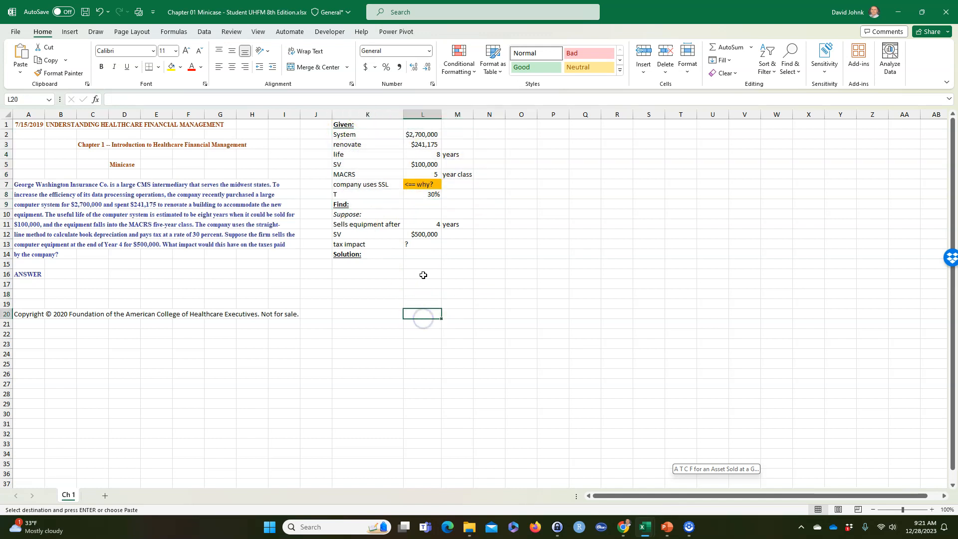
{"action": "left_click", "coordinate": [421, 185]}
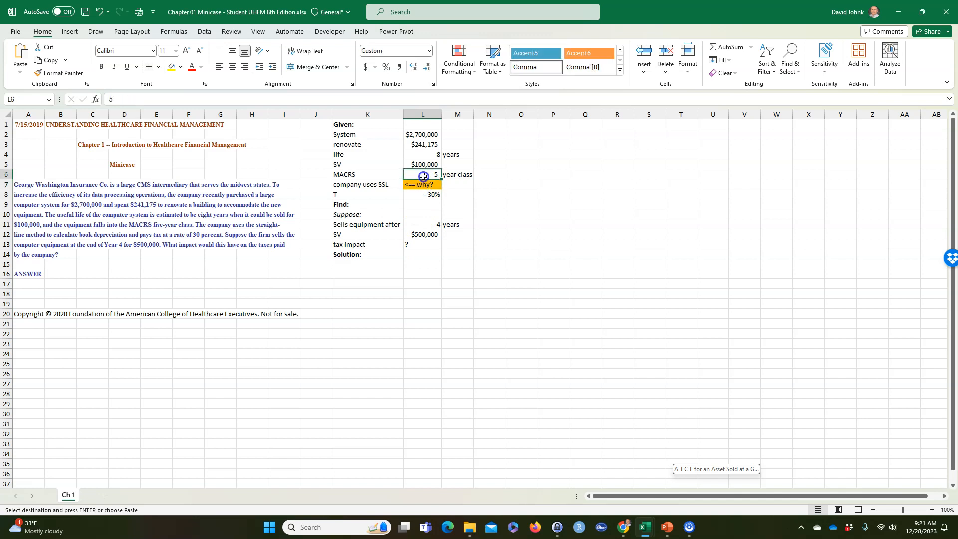
{"action": "left_click", "coordinate": [406, 306]}
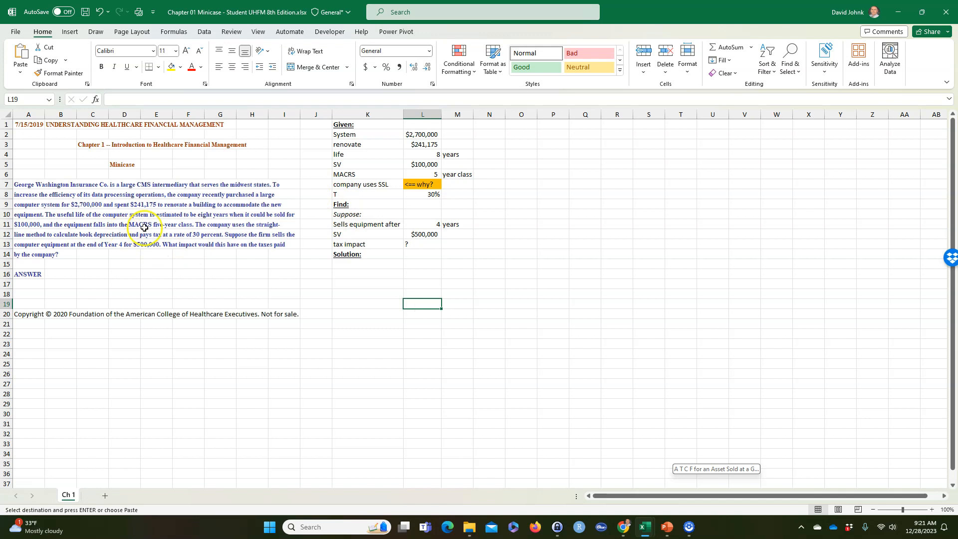
{"action": "left_click_drag", "start_coordinate": [349, 184], "coordinate": [422, 183]}
{"action": "left_click", "coordinate": [355, 283]}
Step: Under Solution, label K15 "Depreciable Basis" and calculate it in L15 with =L2+L3, adding system and renovation costs
{"action": "left_click", "coordinate": [350, 266]}
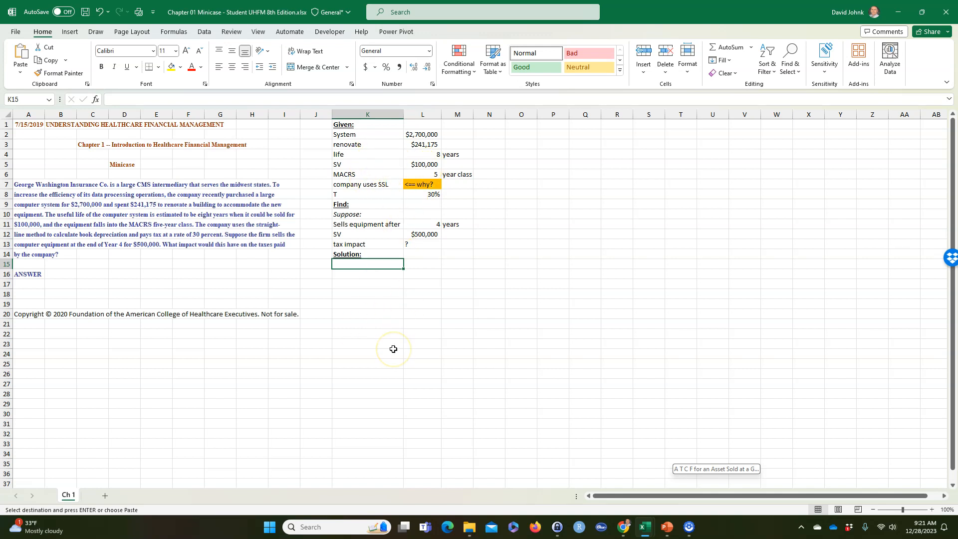
{"action": "type", "text": "Depreciab"}
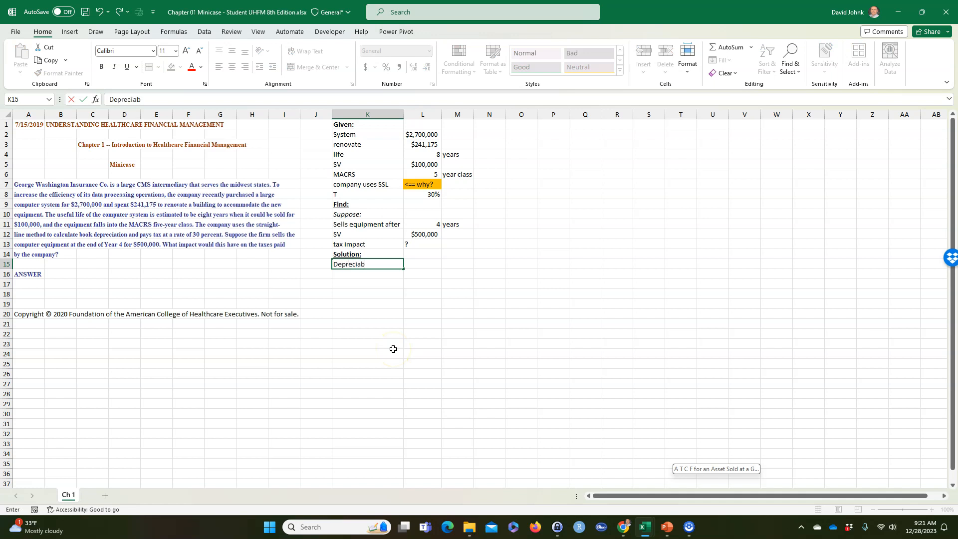
{"action": "type", "text": "le Basis"}
{"action": "key", "text": "Return"}
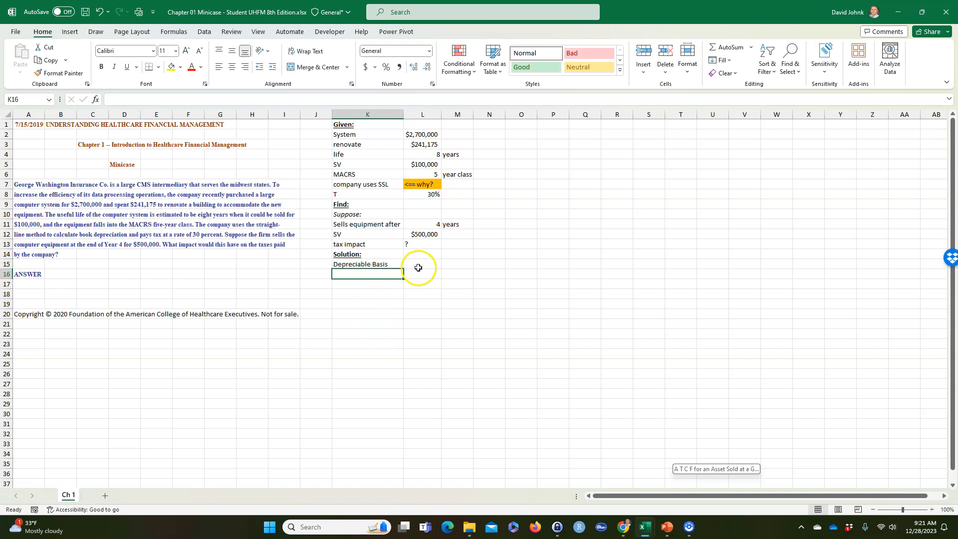
{"action": "left_click", "coordinate": [418, 266]}
{"action": "type", "text": "="}
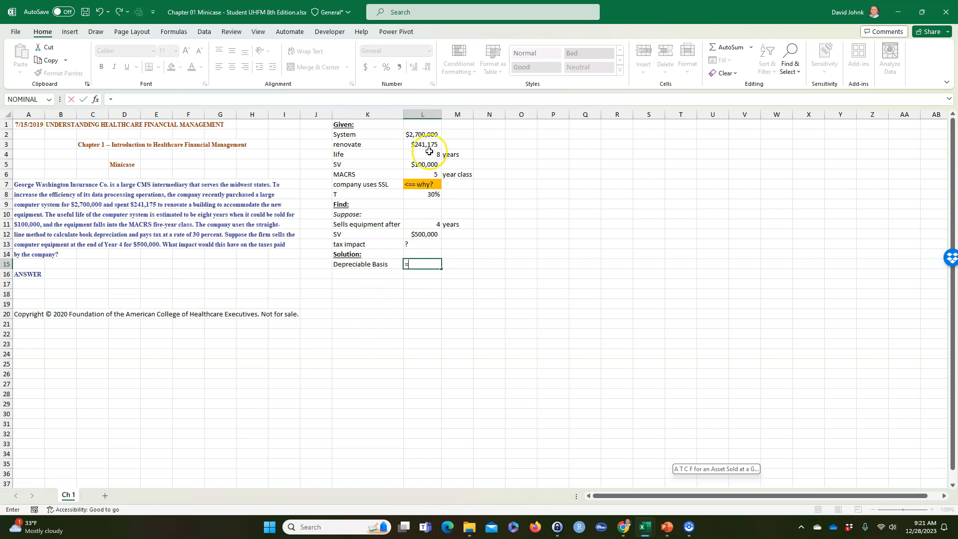
{"action": "left_click", "coordinate": [415, 135]}
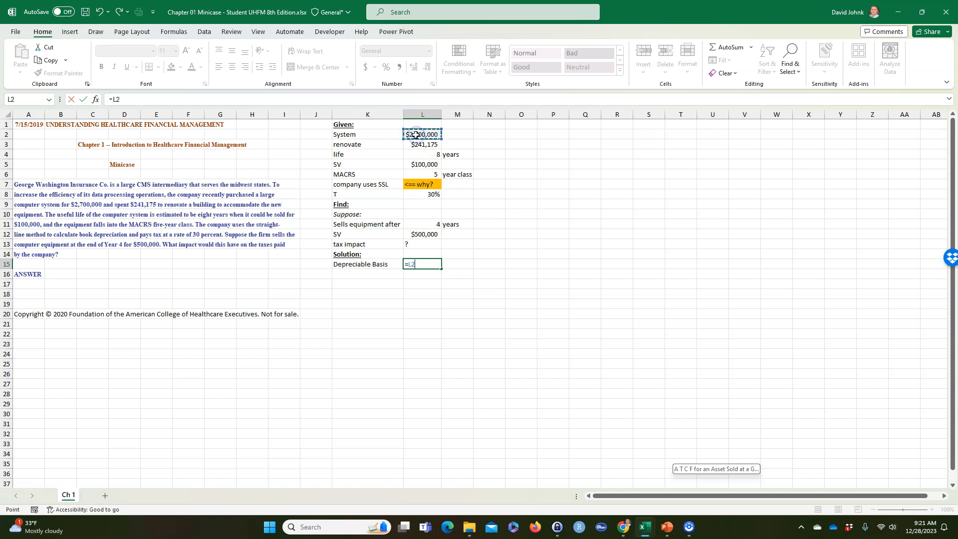
{"action": "type", "text": "+"}
{"action": "left_click", "coordinate": [415, 143]}
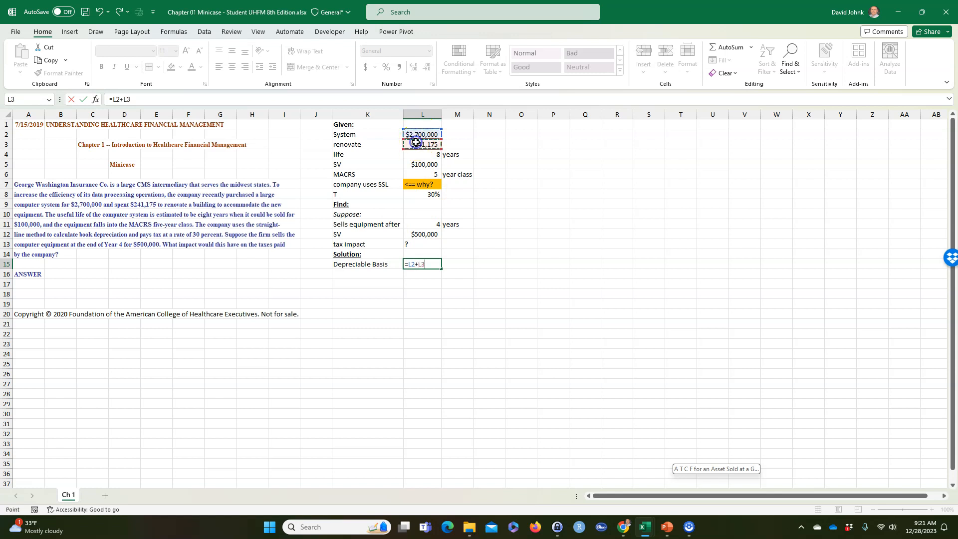
{"action": "key", "text": "Return"}
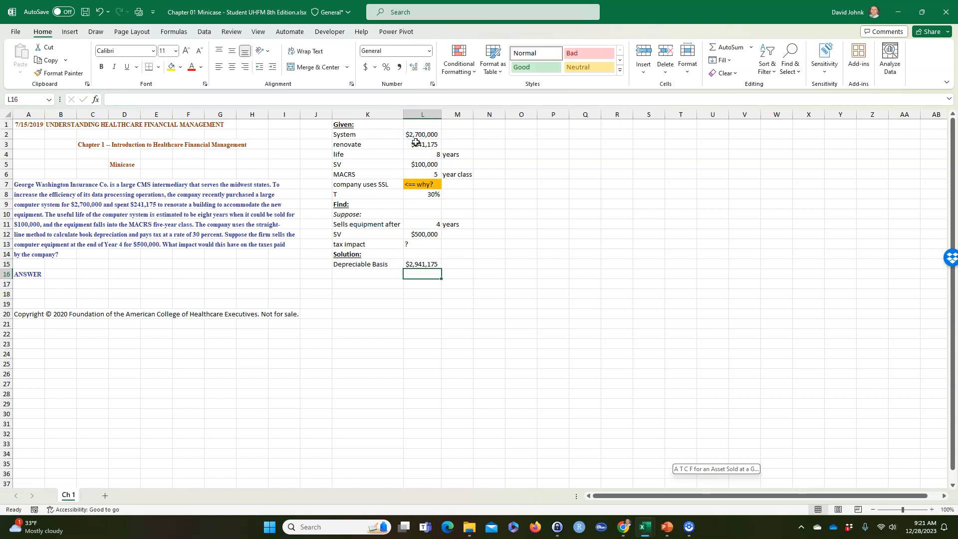
Step: Display the Depreciable Basis formula beside its result by entering FORMULATEXT of L15 in M15
{"action": "left_click", "coordinate": [419, 265]}
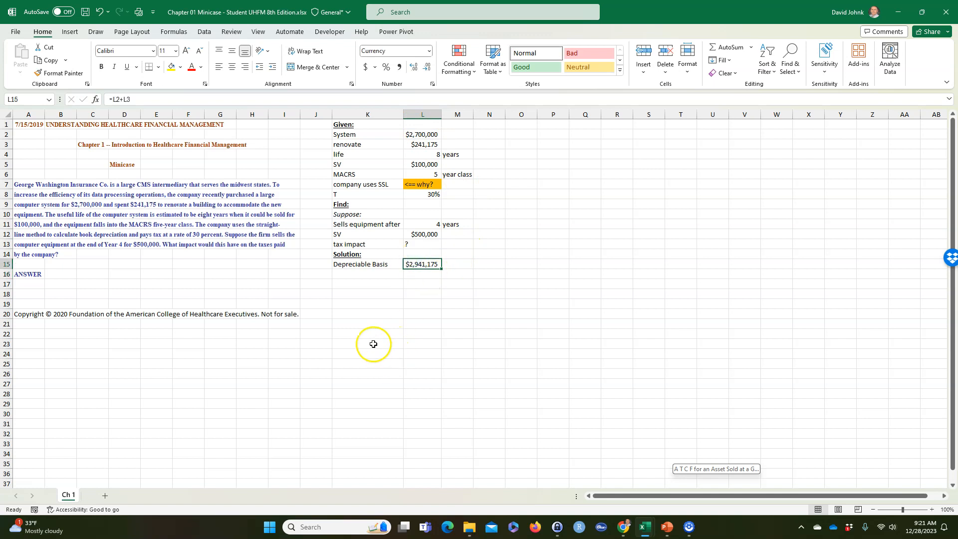
{"action": "left_click", "coordinate": [457, 264]}
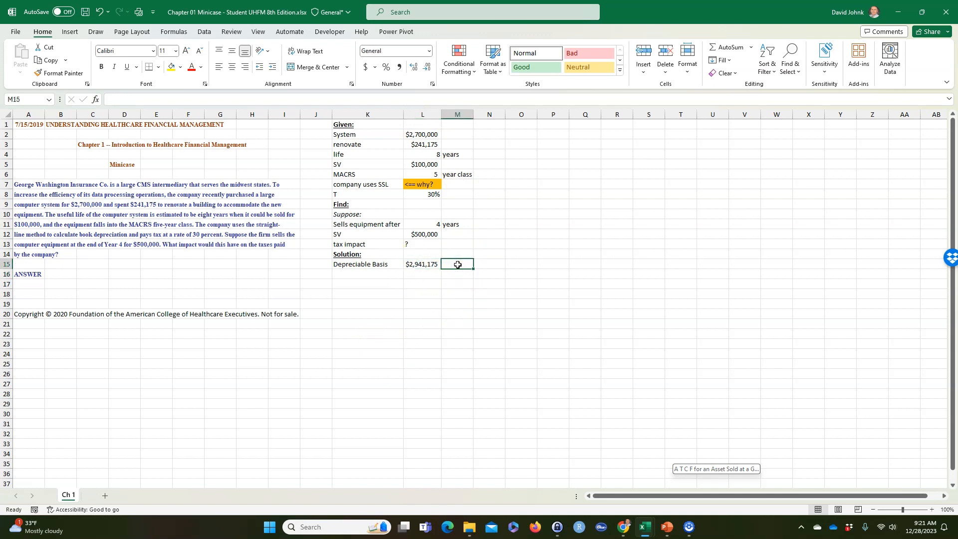
{"action": "type", "text": "=form"}
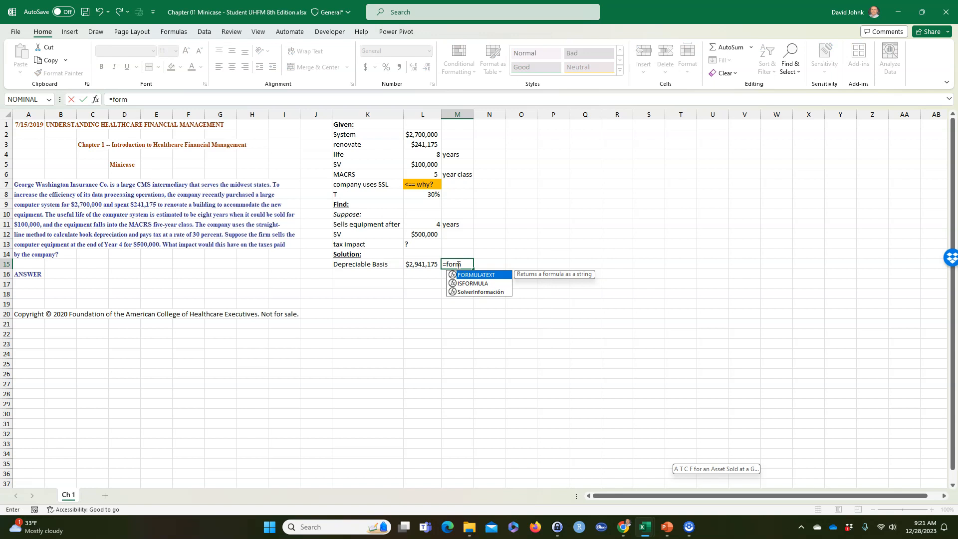
{"action": "double_click", "coordinate": [471, 275]}
{"action": "left_click", "coordinate": [423, 265]}
{"action": "key", "text": "Return"}
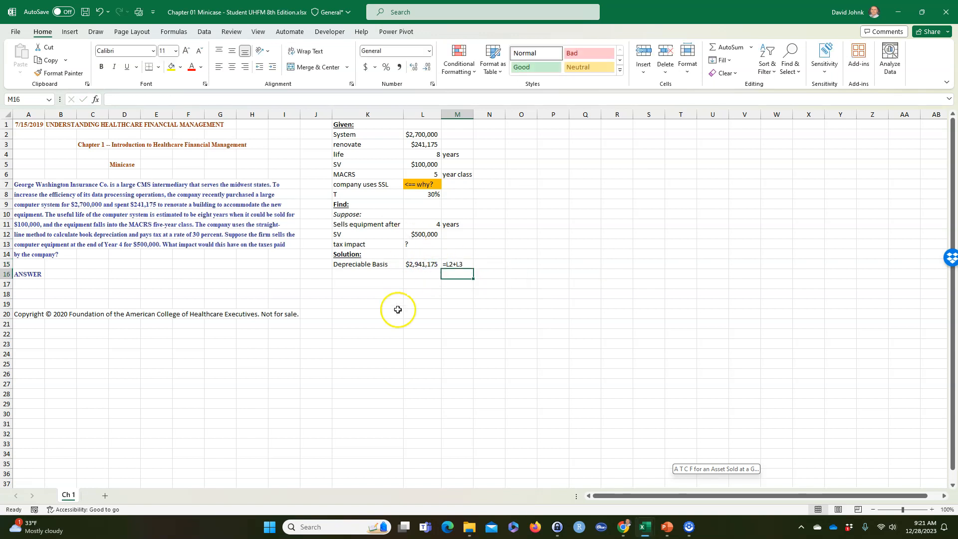
Step: Paste the copied schedule labels Year, Beg BV, depreciation, End BV, Salvage Value, Tax benefit and NPV into column K starting at K17
{"action": "left_click", "coordinate": [387, 333]}
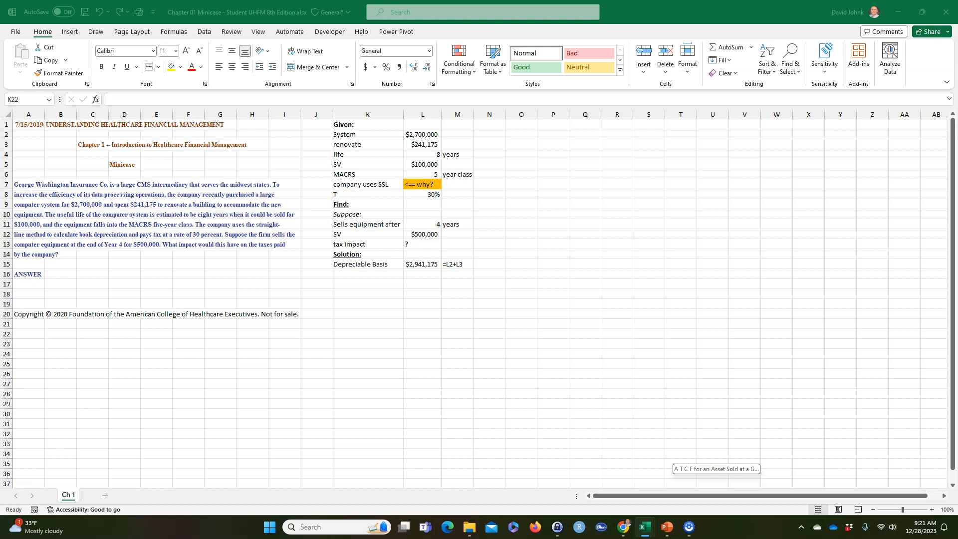
{"action": "key", "text": "ctrl+c"}
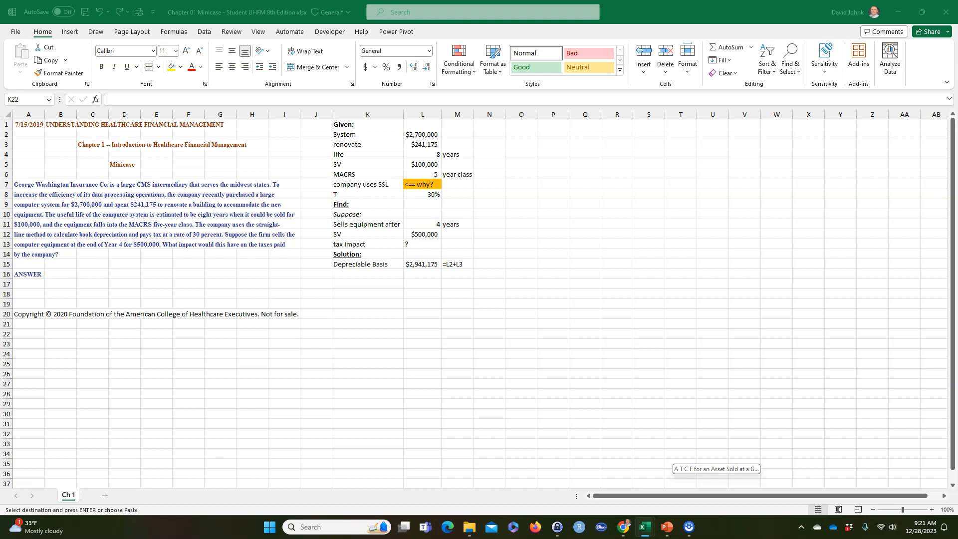
{"action": "left_click", "coordinate": [357, 291]}
{"action": "left_click", "coordinate": [348, 283]}
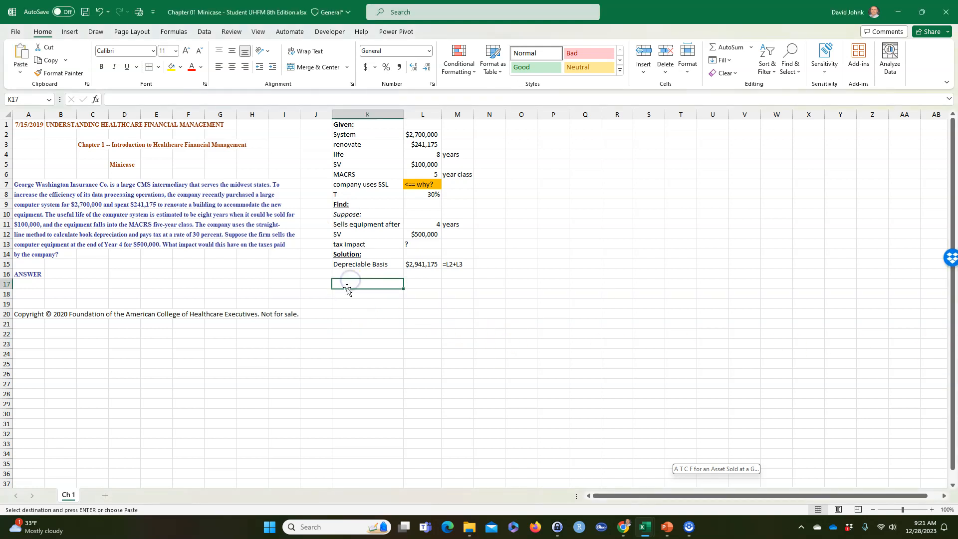
{"action": "key", "text": "ctrl+v"}
{"action": "left_click", "coordinate": [351, 274]}
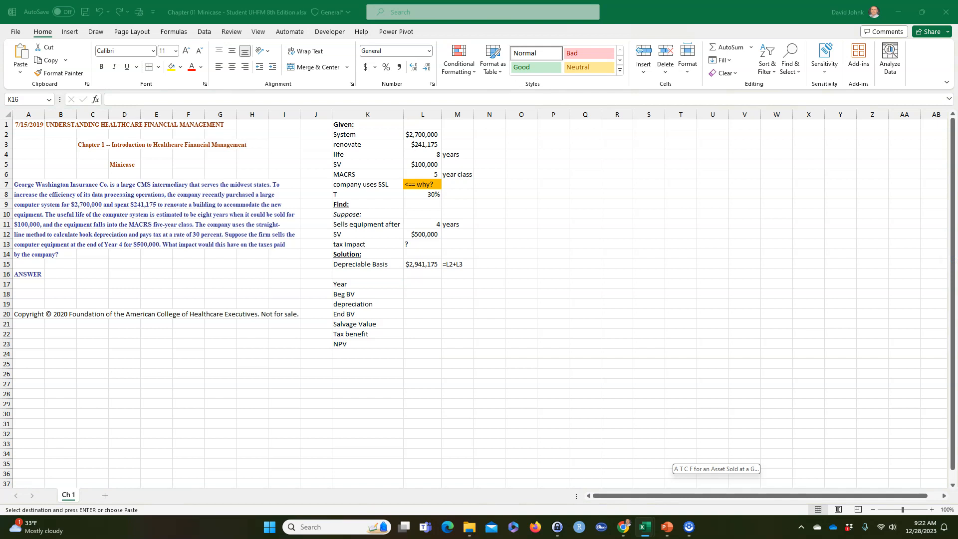
{"action": "left_click", "coordinate": [381, 275]}
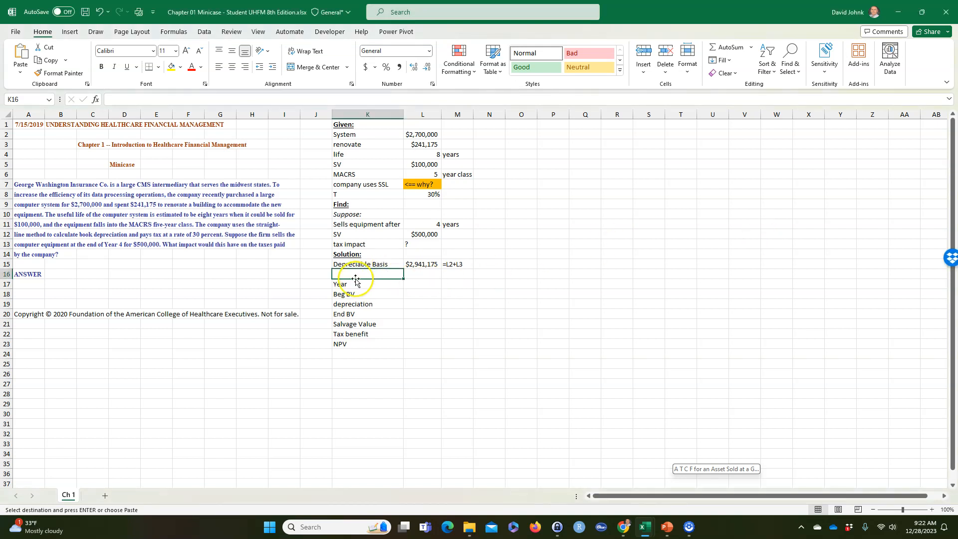
Step: Paste the copied rate assumption into row 16, giving "assume: r" in K16, 10% in L16 and "/year" in M16
{"action": "key", "text": "ctrl+v"}
{"action": "left_click", "coordinate": [374, 424]}
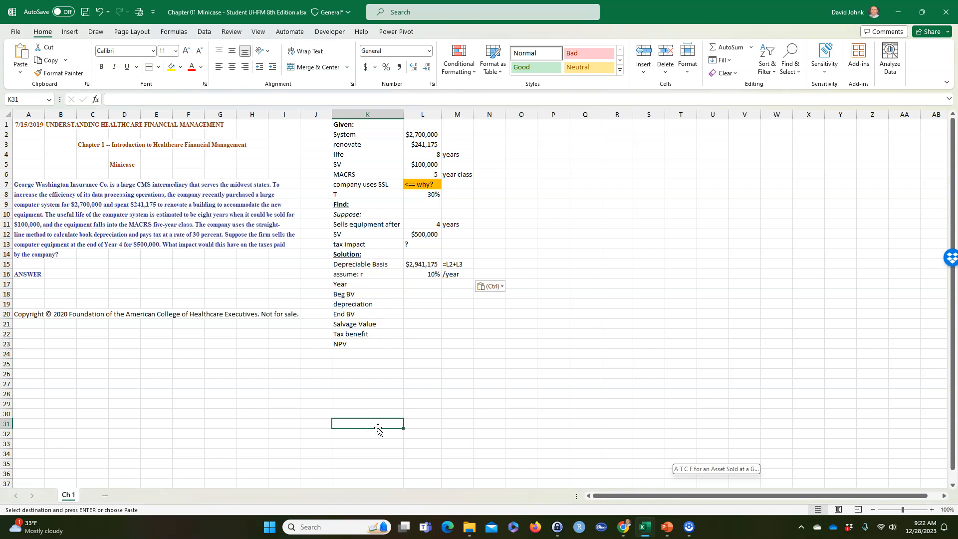
{"action": "left_click", "coordinate": [427, 273]}
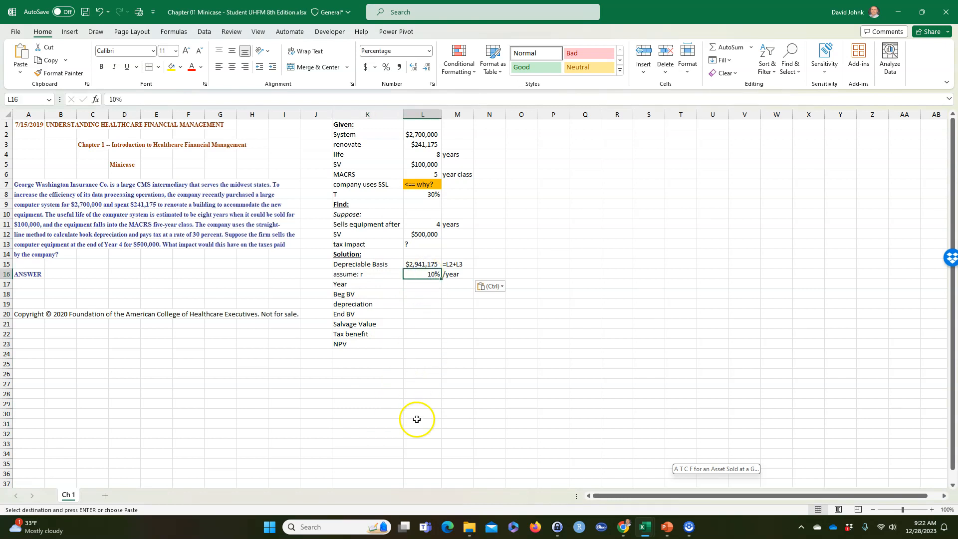
{"action": "left_click_drag", "start_coordinate": [370, 274], "coordinate": [432, 272]}
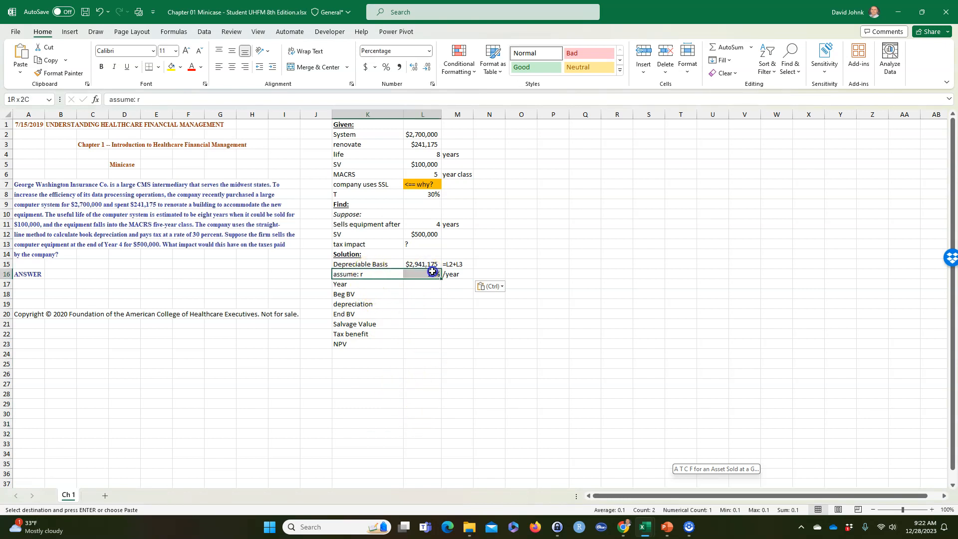
Step: Enter years 1 and 2 in the Year row from L17 and extend the series across to 8 in S17
{"action": "left_click", "coordinate": [419, 283]}
{"action": "type", "text": "1"}
{"action": "key", "text": "Return"}
{"action": "left_click", "coordinate": [418, 283]}
{"action": "key", "text": "Tab"}
{"action": "type", "text": "2"}
{"action": "key", "text": "Tab"}
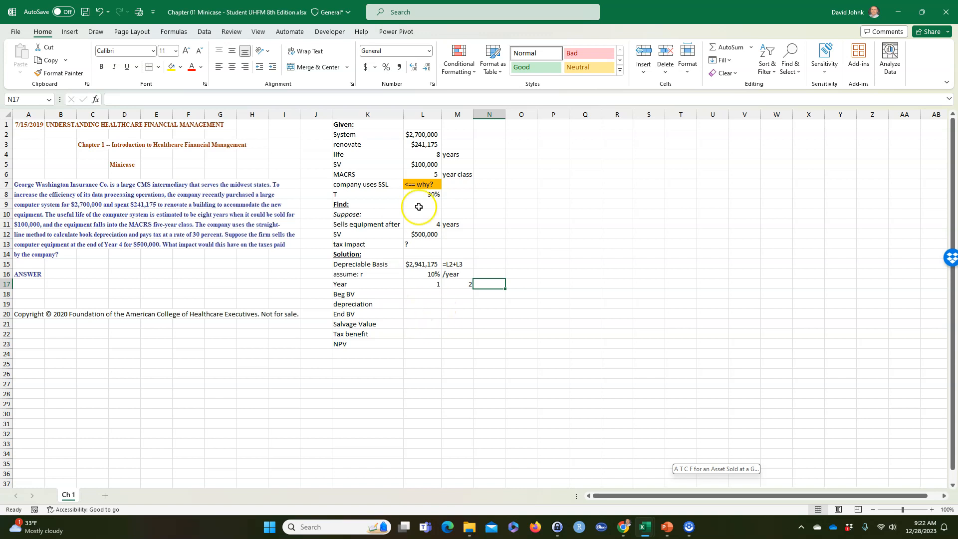
{"action": "left_click", "coordinate": [434, 154]}
{"action": "left_click", "coordinate": [448, 302]}
{"action": "left_click_drag", "start_coordinate": [427, 284], "coordinate": [651, 288]}
{"action": "left_click", "coordinate": [581, 371]}
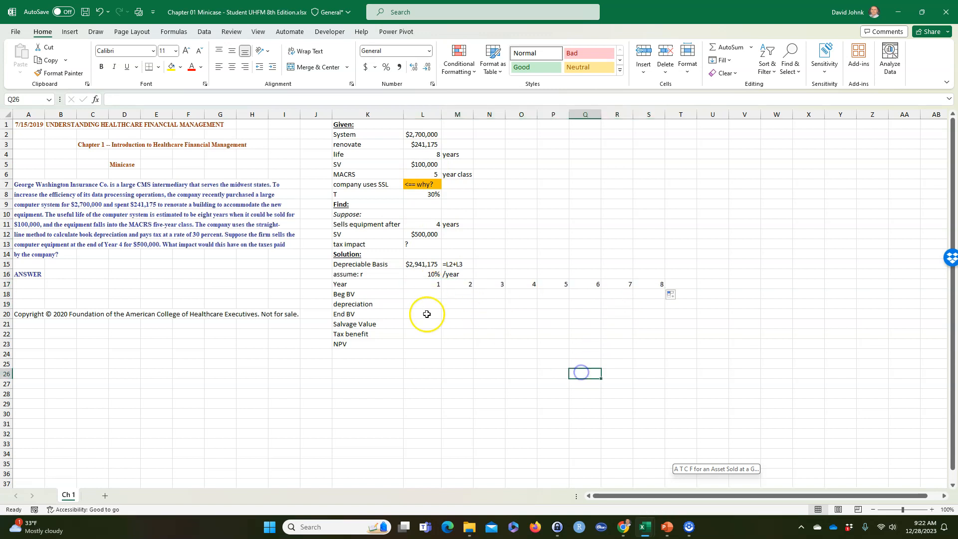
Step: Set the year 1 beginning book value in L18 to the depreciable basis with =L15
{"action": "left_click", "coordinate": [430, 293]}
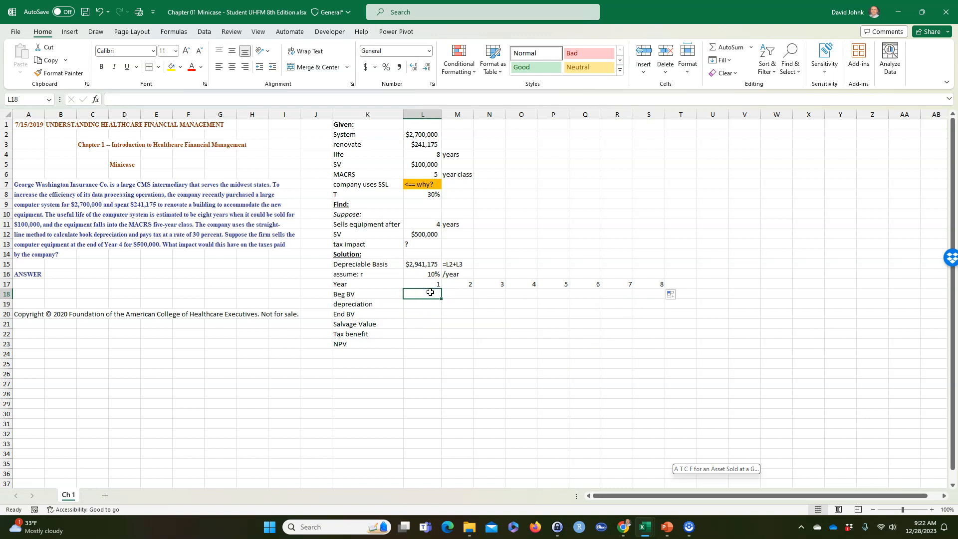
{"action": "type", "text": "="}
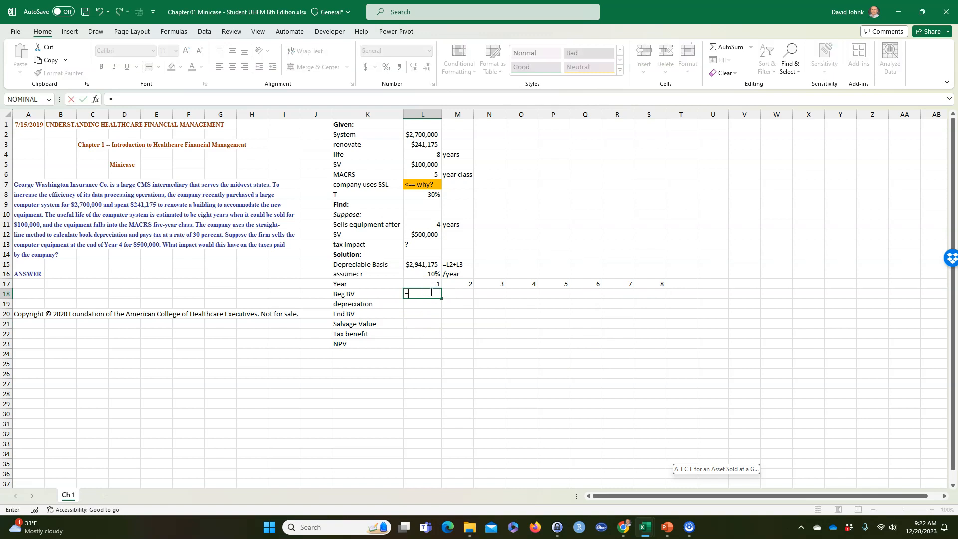
{"action": "left_click", "coordinate": [418, 265]}
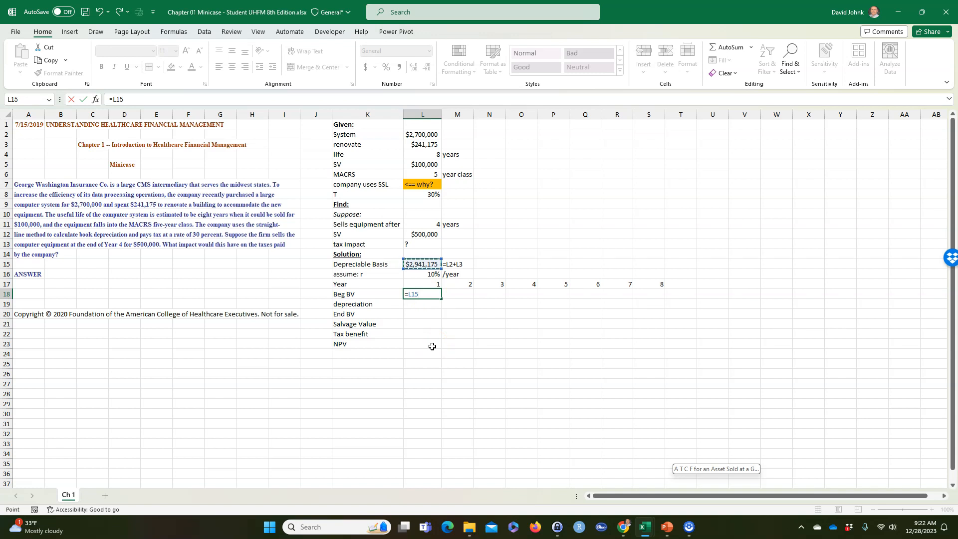
{"action": "key", "text": "Return"}
{"action": "left_click", "coordinate": [416, 383]}
{"action": "left_click", "coordinate": [413, 296]}
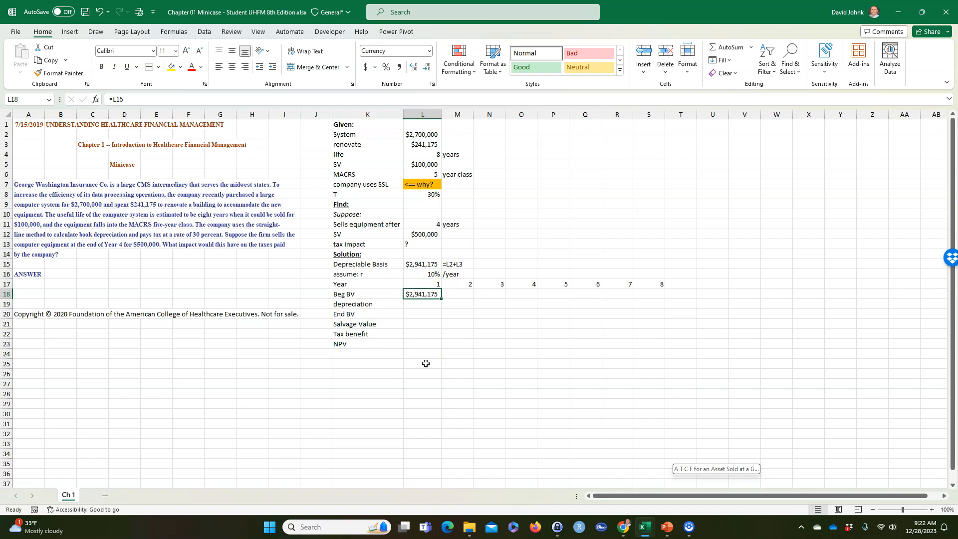
Step: Link the year 8 Salvage Value in S21 to the given salvage value with =L5
{"action": "left_click", "coordinate": [417, 304]}
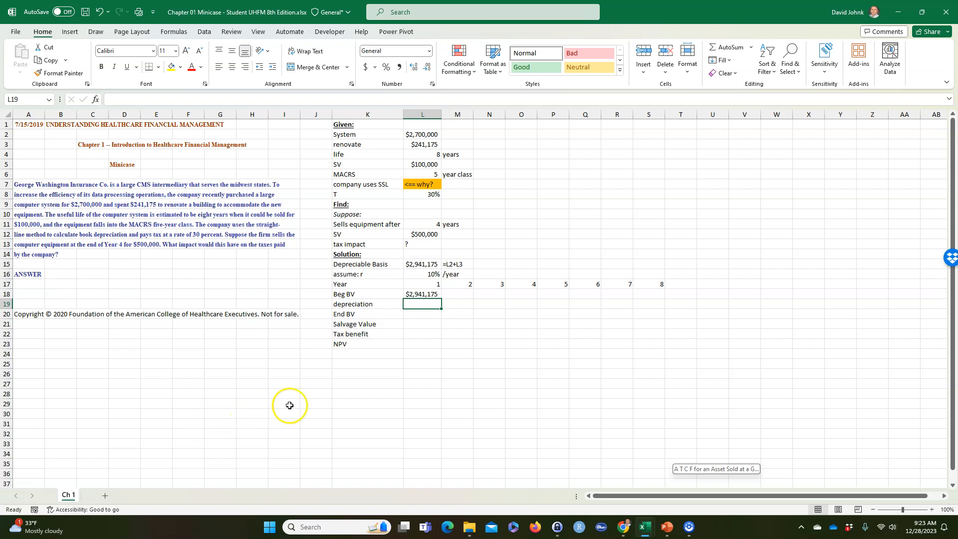
{"action": "left_click", "coordinate": [646, 325]}
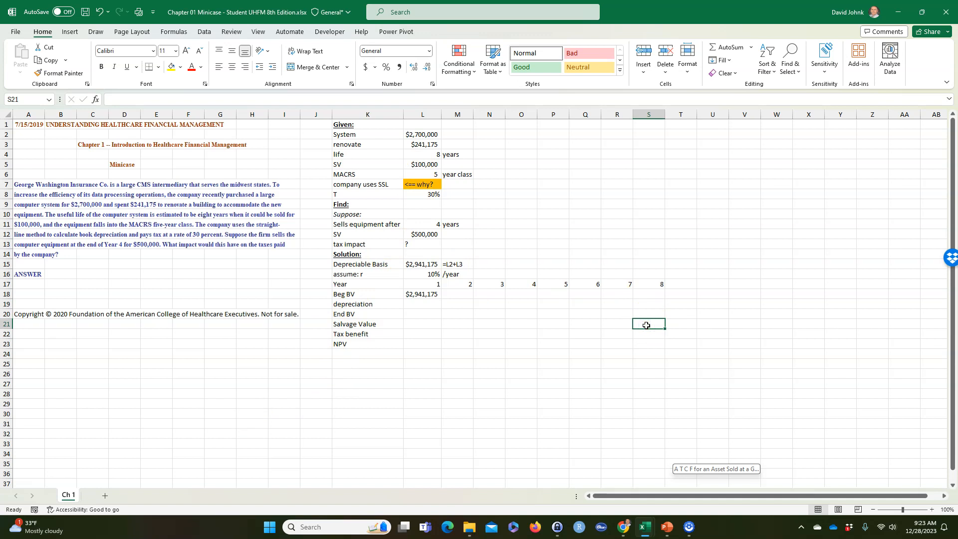
{"action": "type", "text": "="}
{"action": "left_click", "coordinate": [415, 164]}
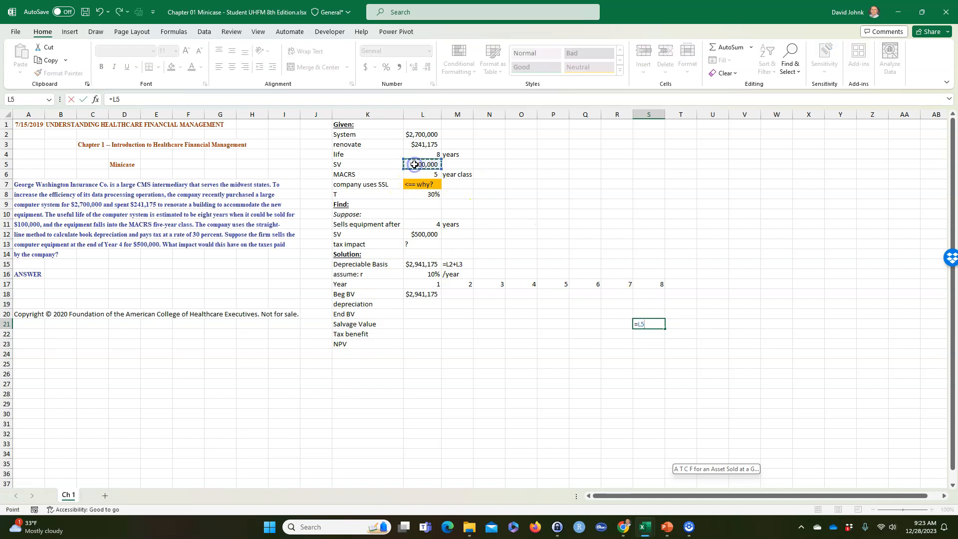
{"action": "key", "text": "Return"}
Step: Review the Given inputs, the Find scenario, the year 8 salvage value and the empty depreciation row
{"action": "left_click_drag", "start_coordinate": [332, 134], "coordinate": [462, 198]}
{"action": "left_click_drag", "start_coordinate": [495, 363], "coordinate": [495, 355]}
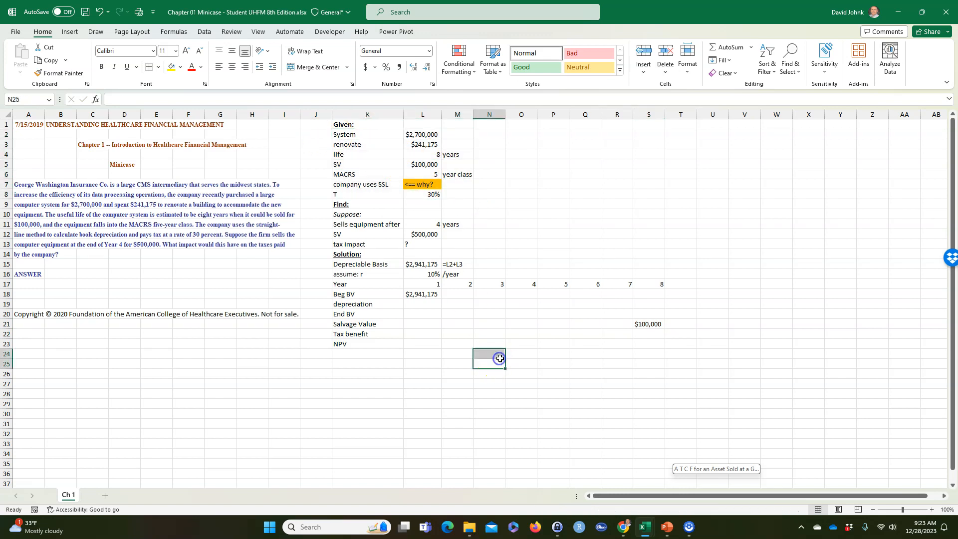
{"action": "left_click_drag", "start_coordinate": [349, 134], "coordinate": [453, 194]}
{"action": "left_click_drag", "start_coordinate": [349, 204], "coordinate": [466, 241]}
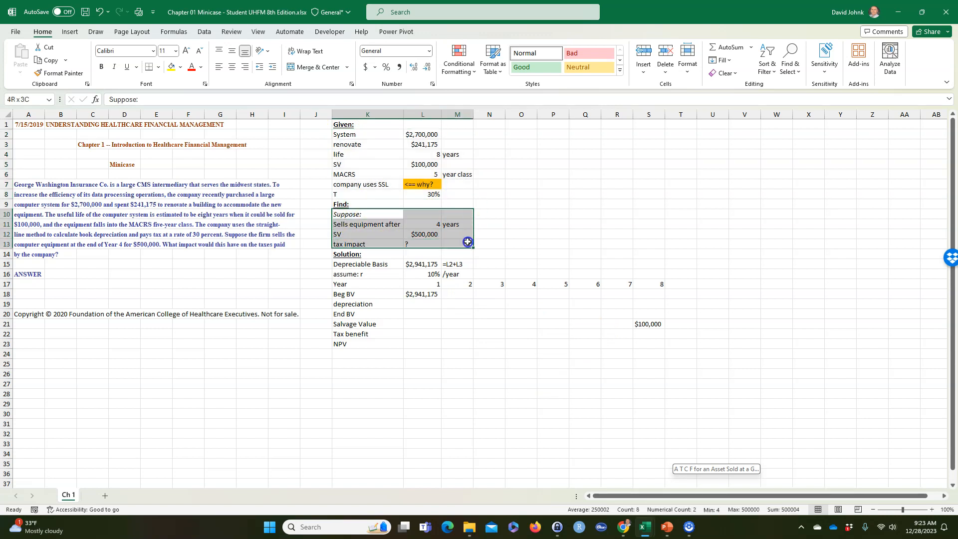
{"action": "left_click", "coordinate": [428, 383]}
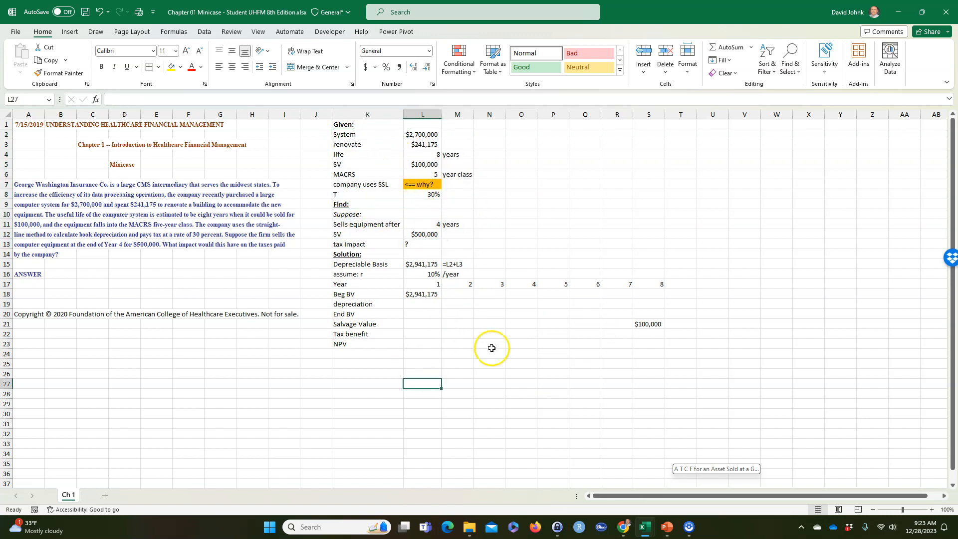
{"action": "left_click", "coordinate": [657, 327]}
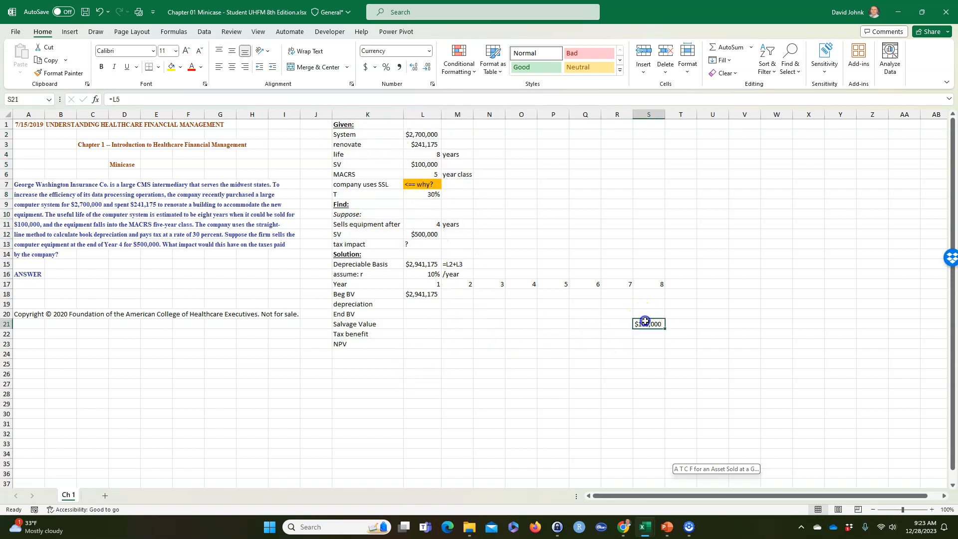
{"action": "left_click", "coordinate": [414, 300]}
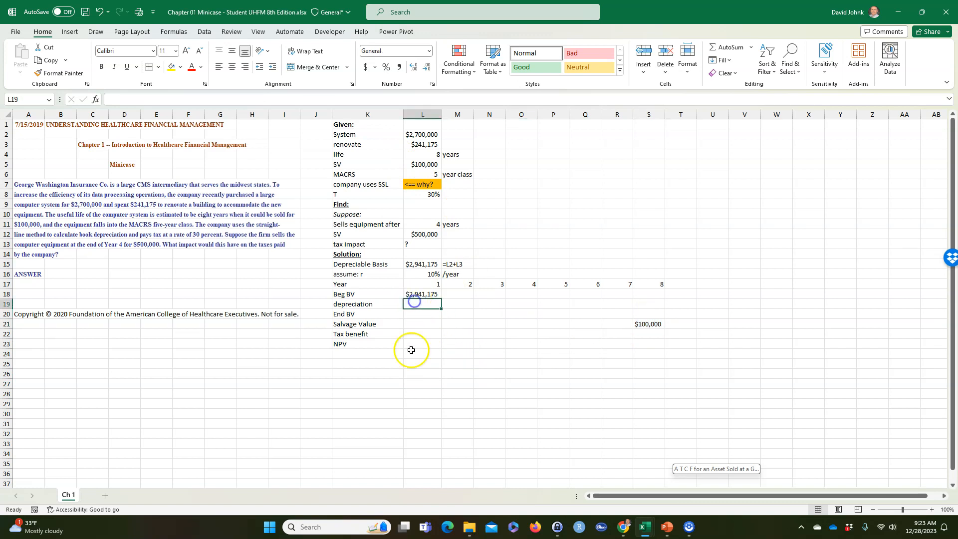
{"action": "left_click_drag", "start_coordinate": [428, 303], "coordinate": [643, 305]}
Step: Calculate year 1 straight-line depreciation in L19 with =($L$18-$S$21)/$L$4, using absolute references
{"action": "left_click", "coordinate": [417, 304]}
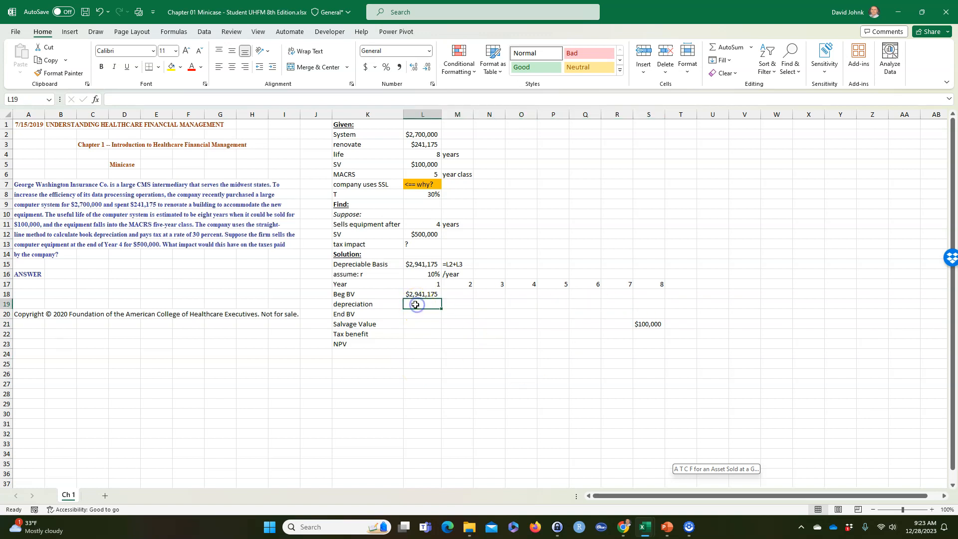
{"action": "type", "text": "="}
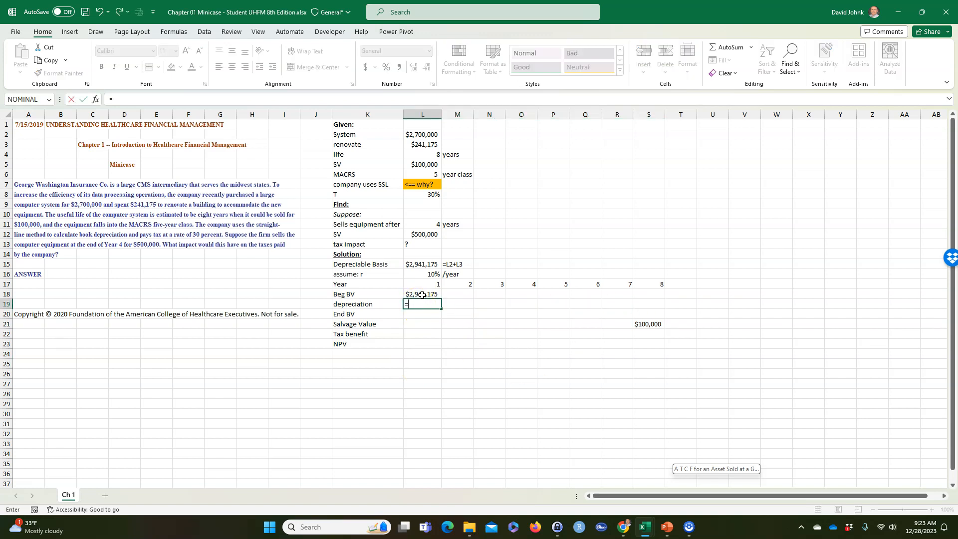
{"action": "left_click", "coordinate": [423, 295]}
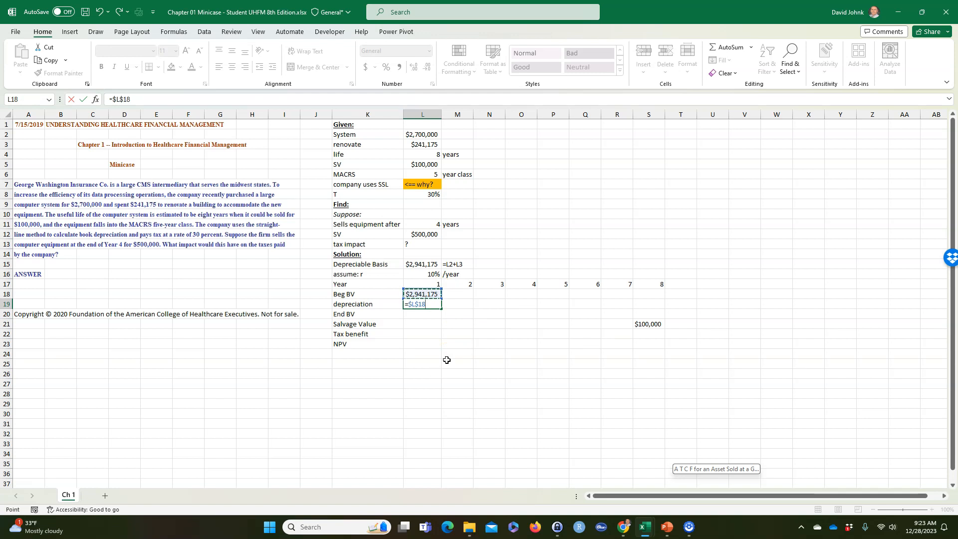
{"action": "left_click", "coordinate": [648, 324]}
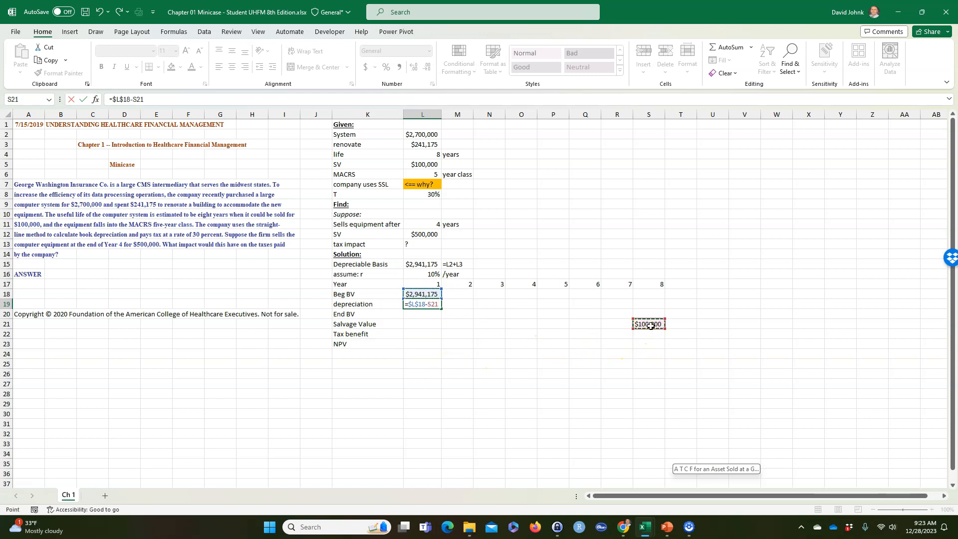
{"action": "key", "text": "F4"}
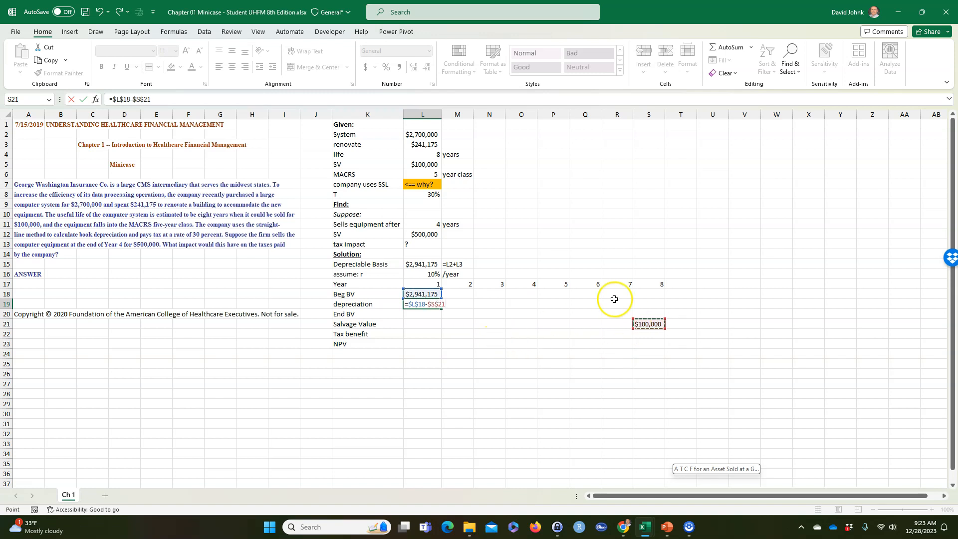
{"action": "left_click", "coordinate": [407, 303]}
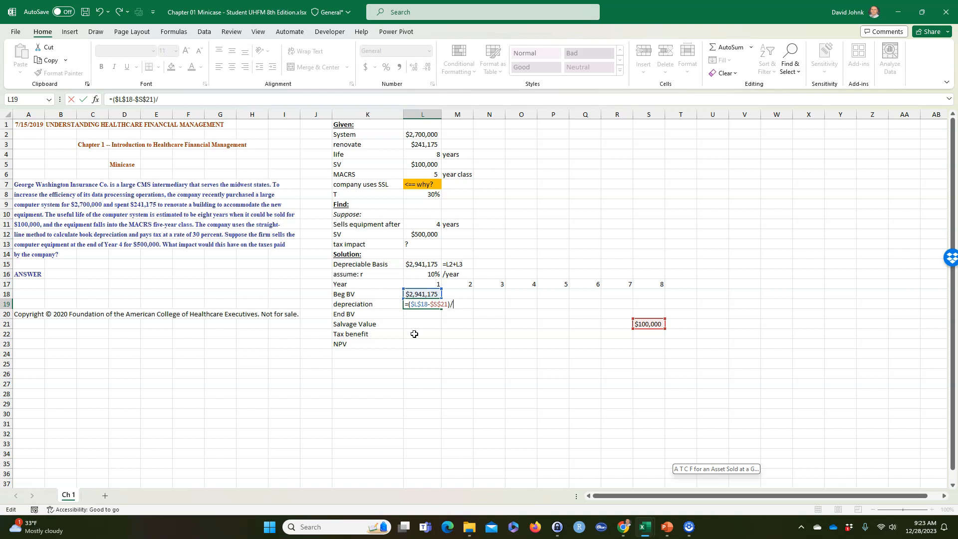
{"action": "left_click", "coordinate": [417, 155]}
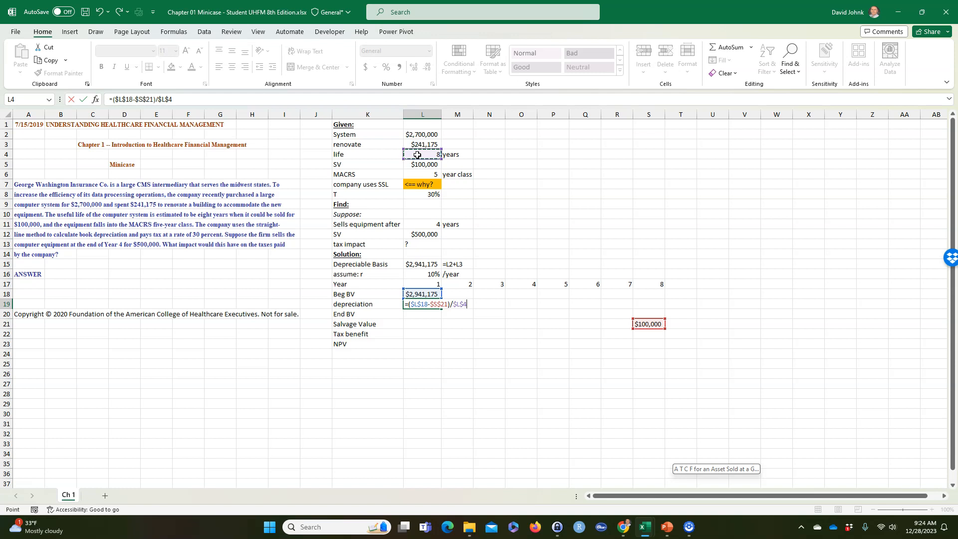
{"action": "key", "text": "Return"}
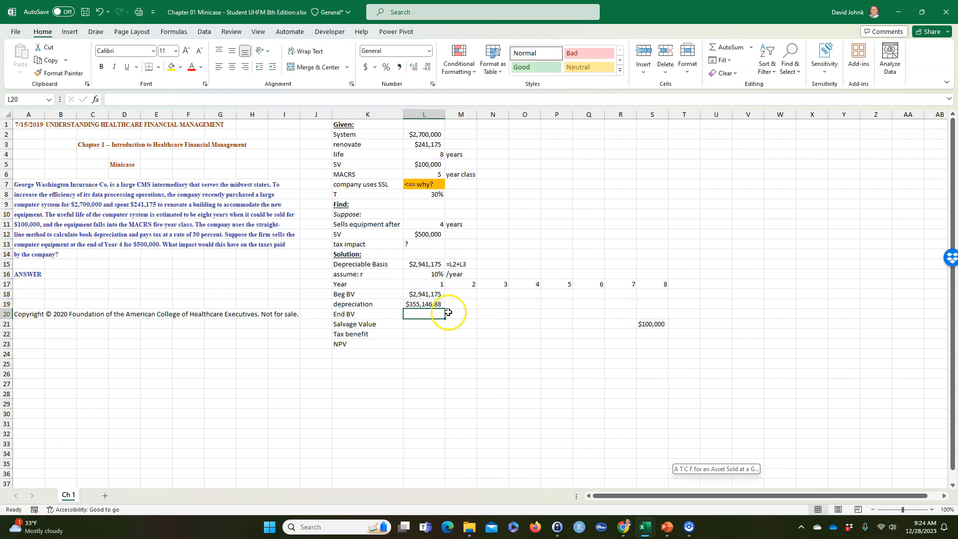
Step: Fill the depreciation formula from L19 across to year 8 in S19 and autofit the widths of columns L to S
{"action": "left_click", "coordinate": [422, 304]}
{"action": "left_click_drag", "start_coordinate": [444, 309], "coordinate": [654, 302]}
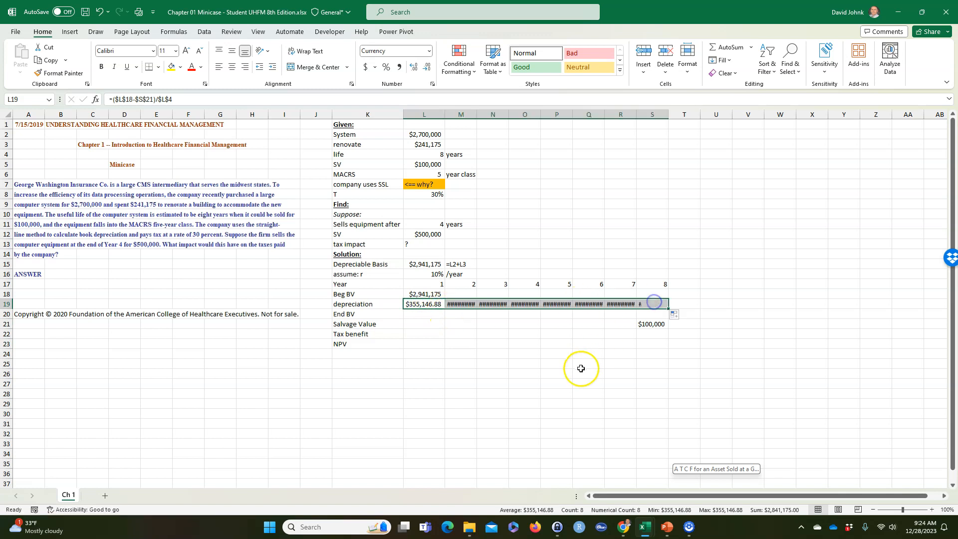
{"action": "left_click_drag", "start_coordinate": [423, 114], "coordinate": [644, 116]}
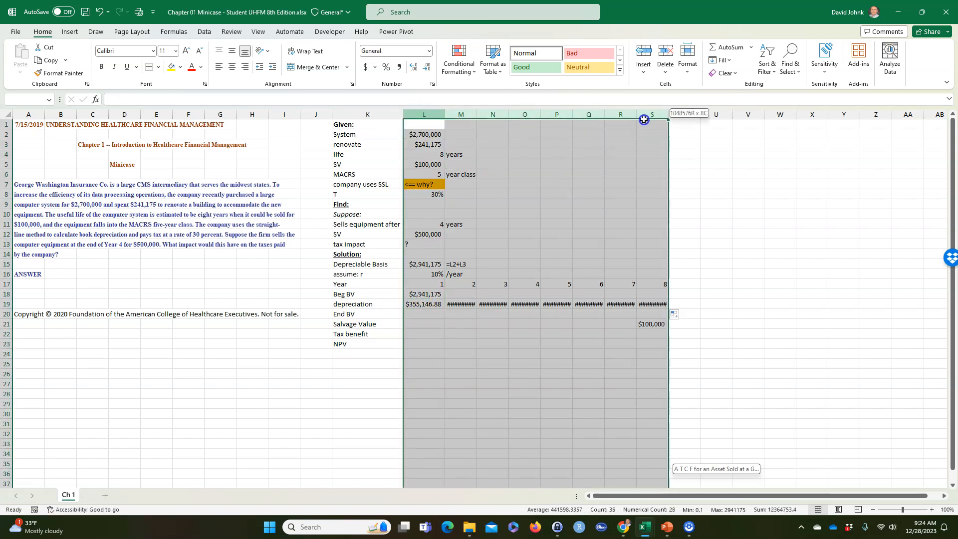
{"action": "double_click", "coordinate": [668, 114]}
{"action": "left_click", "coordinate": [529, 383]}
{"action": "left_click_drag", "start_coordinate": [421, 303], "coordinate": [708, 305]}
{"action": "left_click", "coordinate": [626, 355]}
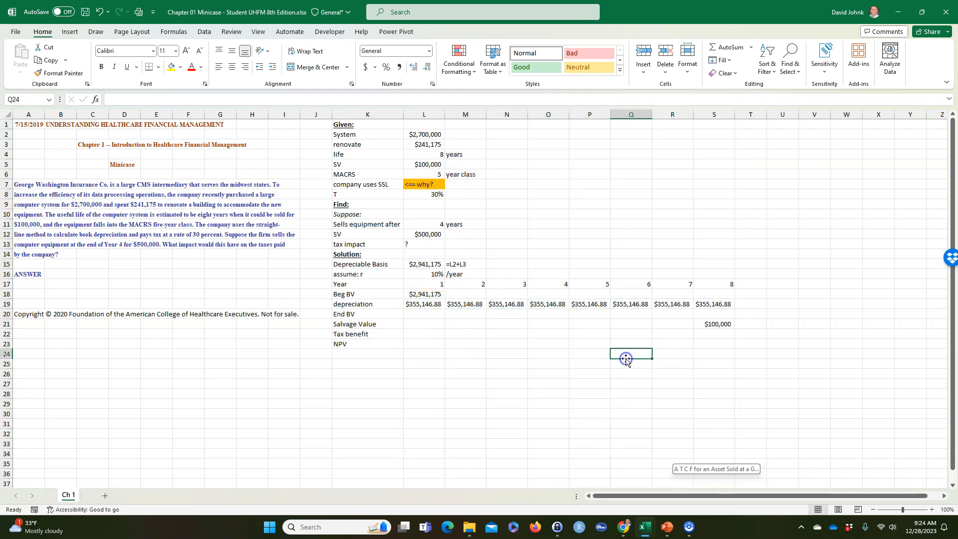
Step: Copy the FORMULATEXT cell M15 to T19 to display the depreciation formula beside its row
{"action": "left_click", "coordinate": [750, 303]}
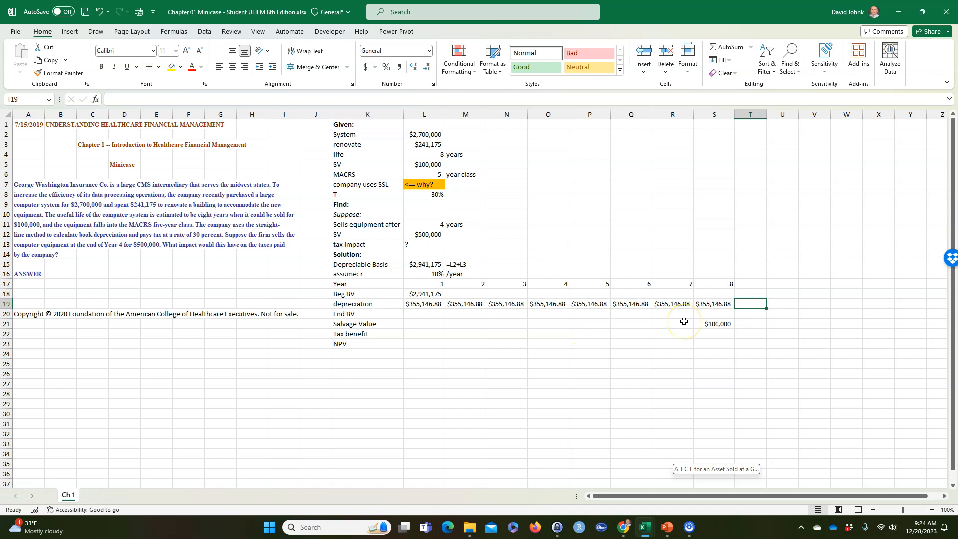
{"action": "left_click", "coordinate": [459, 262]}
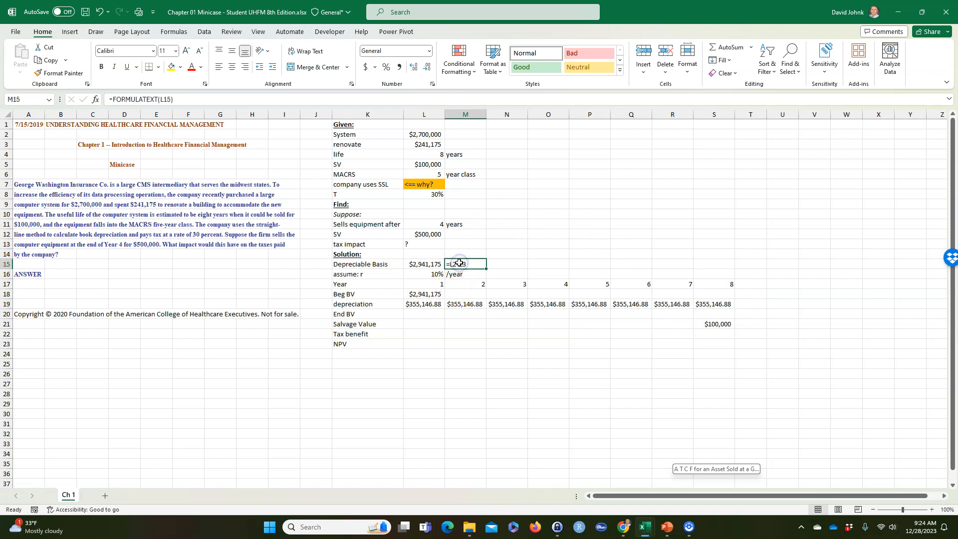
{"action": "key", "text": "ctrl+c"}
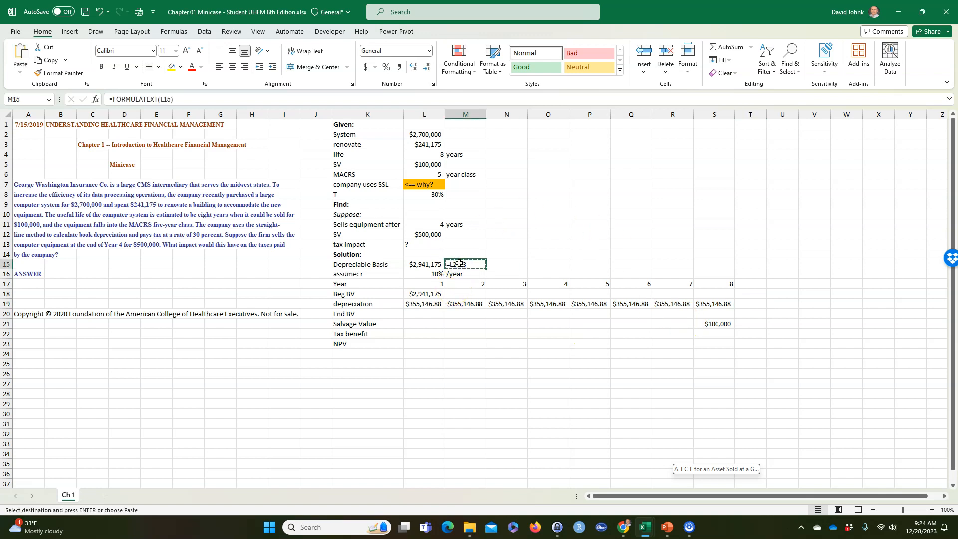
{"action": "left_click", "coordinate": [741, 301]}
{"action": "key", "text": "ctrl+v"}
{"action": "left_click", "coordinate": [655, 387]}
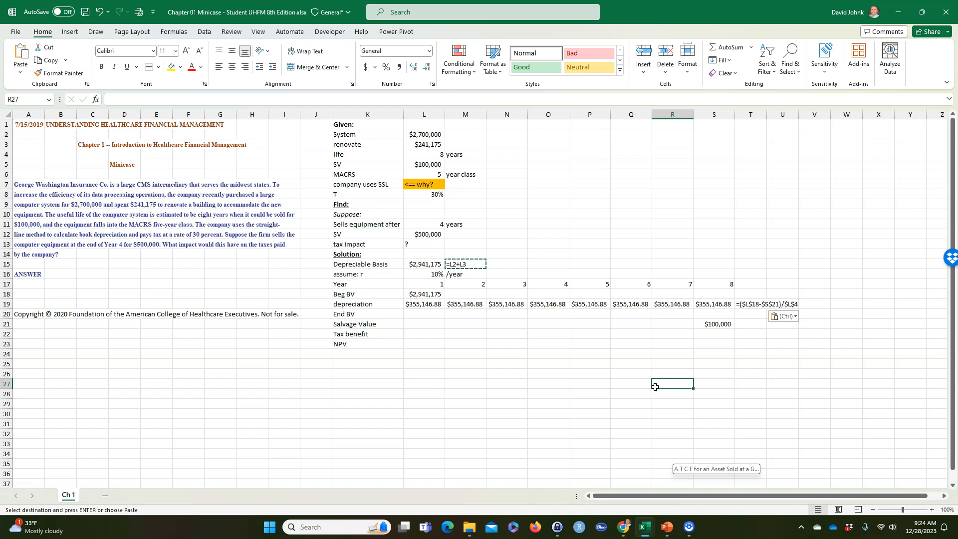
Step: Show all worksheet formulas to inspect the depreciation schedule's references, and return to displaying values
{"action": "key", "text": "ctrl+grave"}
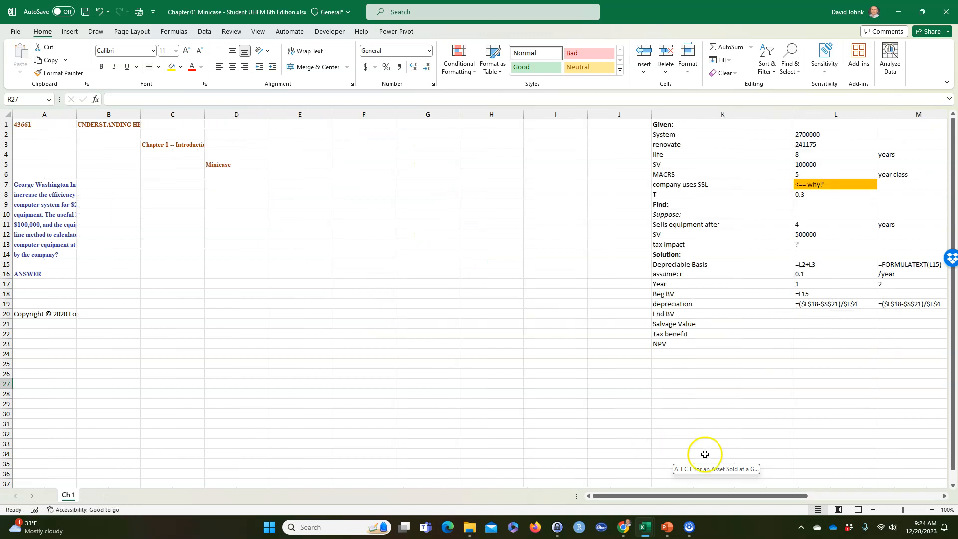
{"action": "left_click_drag", "start_coordinate": [690, 496], "coordinate": [838, 492]}
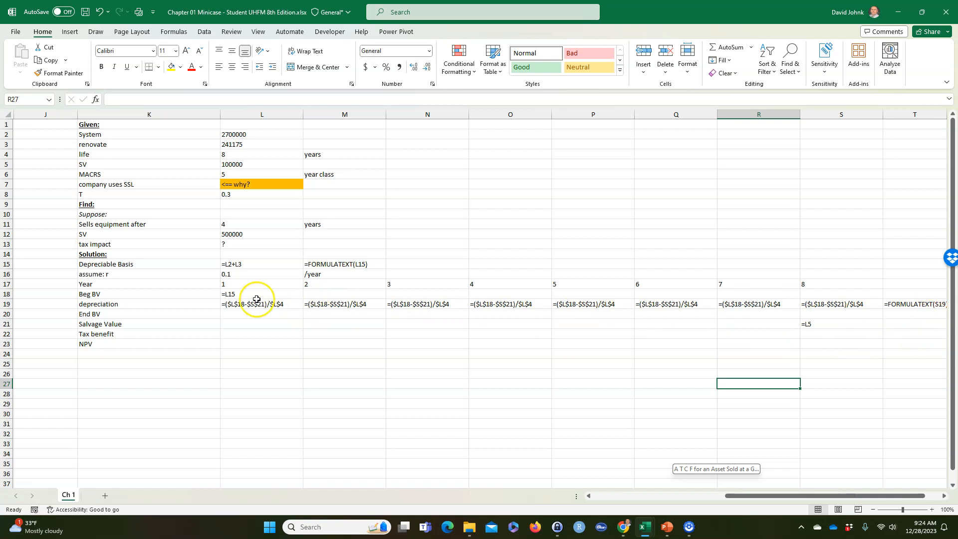
{"action": "key", "text": "ctrl+grave"}
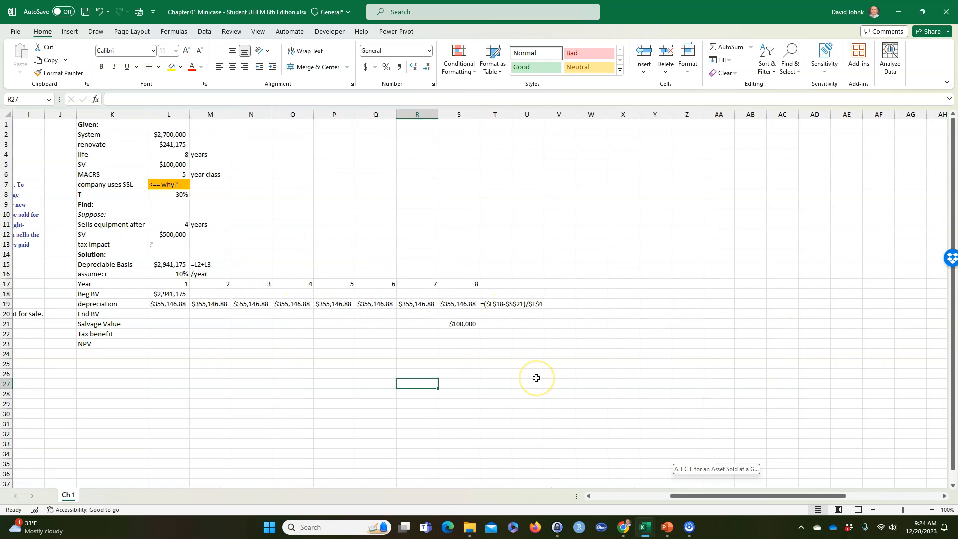
Step: Examine the FORMULATEXT cell T19 that displays the straight-line depreciation formula, leaving its contents as they are
{"action": "left_click", "coordinate": [498, 304]}
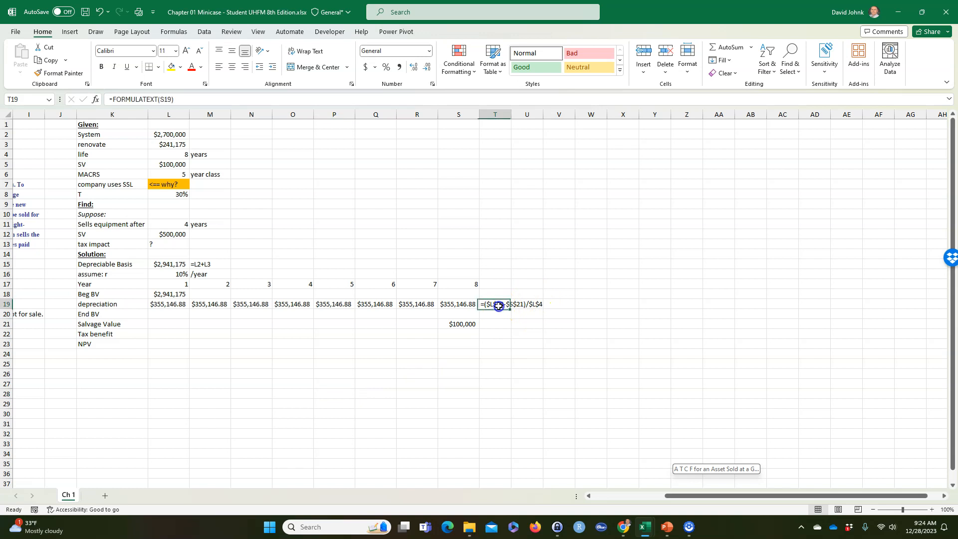
{"action": "left_click", "coordinate": [413, 385]}
{"action": "left_click", "coordinate": [379, 394]}
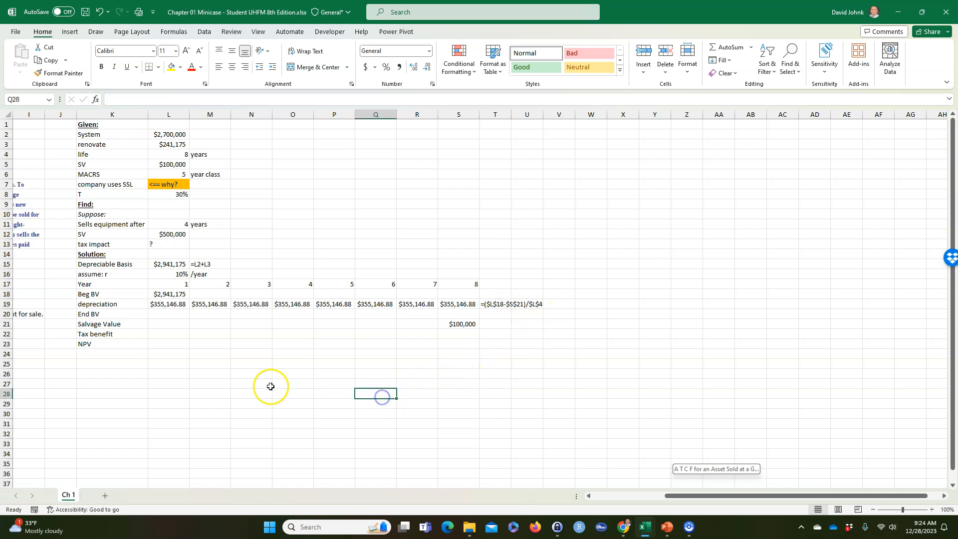
{"action": "left_click", "coordinate": [494, 325]}
{"action": "left_click", "coordinate": [491, 305]}
{"action": "left_click", "coordinate": [500, 325]}
{"action": "double_click", "coordinate": [491, 305]}
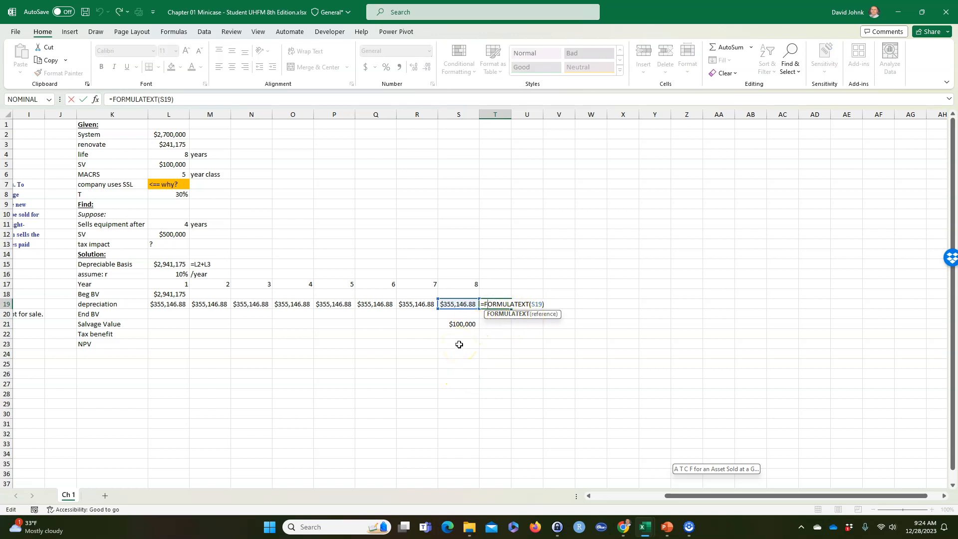
{"action": "key", "text": "Escape"}
{"action": "left_click", "coordinate": [417, 334]}
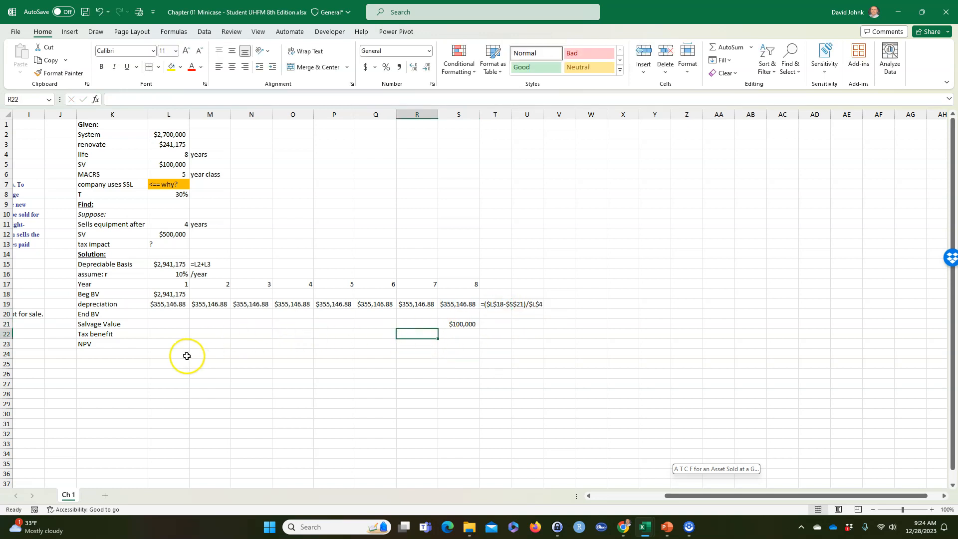
Step: Calculate the year 1 ending book value in L20 as beginning book value minus depreciation, with =L18-L19
{"action": "left_click", "coordinate": [162, 311]}
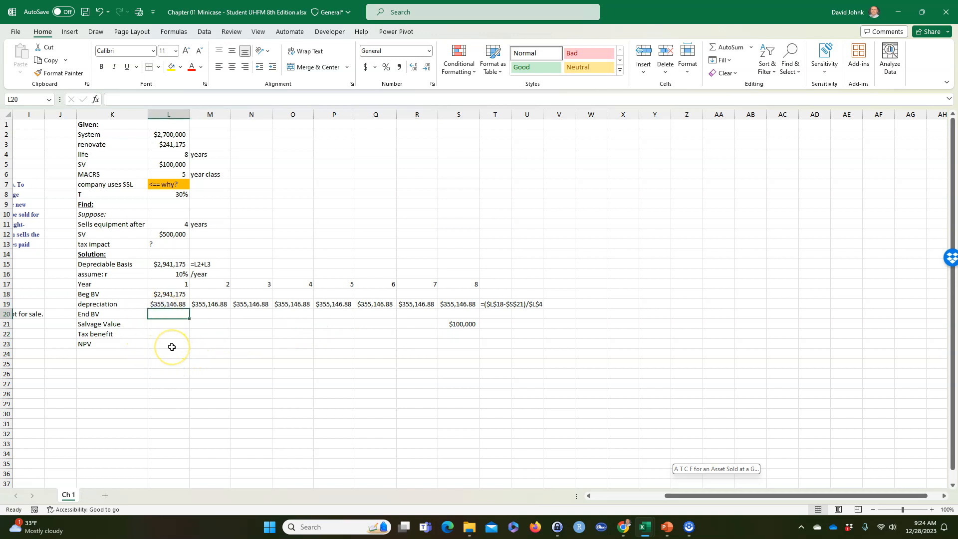
{"action": "type", "text": "="}
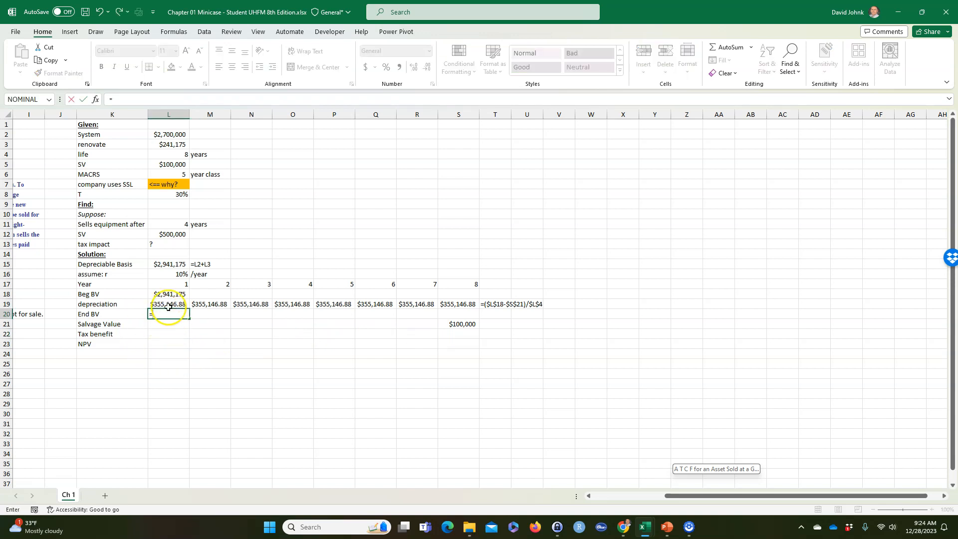
{"action": "left_click", "coordinate": [169, 293]}
{"action": "type", "text": "-"}
{"action": "left_click", "coordinate": [169, 302]}
{"action": "key", "text": "Return"}
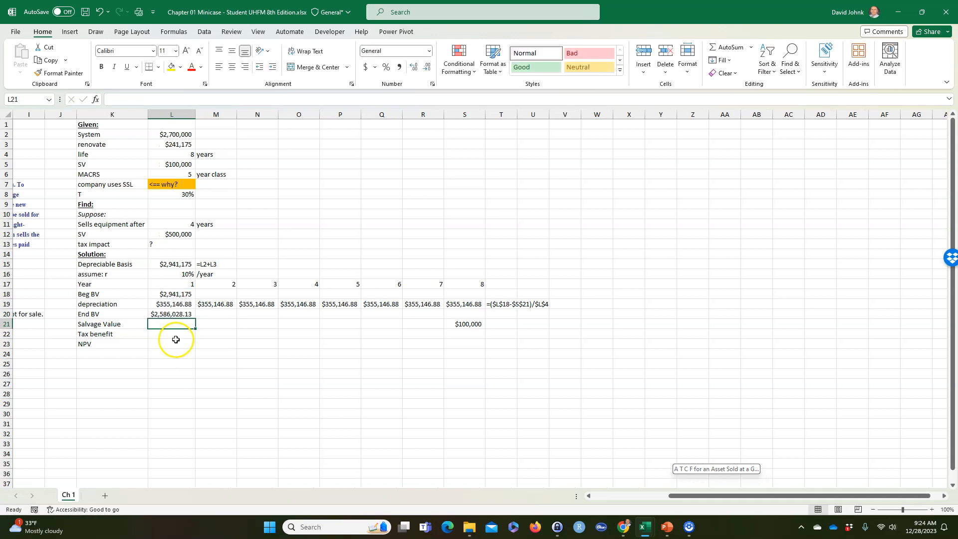
Step: Copy the currency format of L20 onto the schedule range L18:S21
{"action": "left_click", "coordinate": [178, 314]}
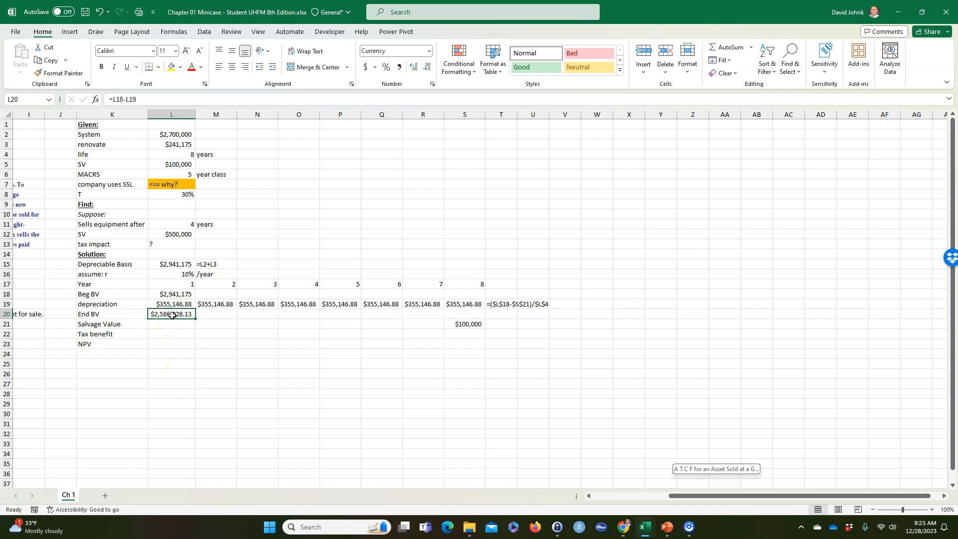
{"action": "left_click", "coordinate": [64, 75]}
{"action": "mouse_move", "coordinate": [167, 294]}
{"action": "left_mouse_down"}
{"action": "mouse_move", "coordinate": [442, 311]}
{"action": "mouse_move", "coordinate": [456, 323]}
{"action": "left_mouse_up"}
{"action": "left_click", "coordinate": [299, 383]}
Step: Link the year 2 beginning book value in M18 to the year 1 ending book value with =L20
{"action": "left_click", "coordinate": [180, 313]}
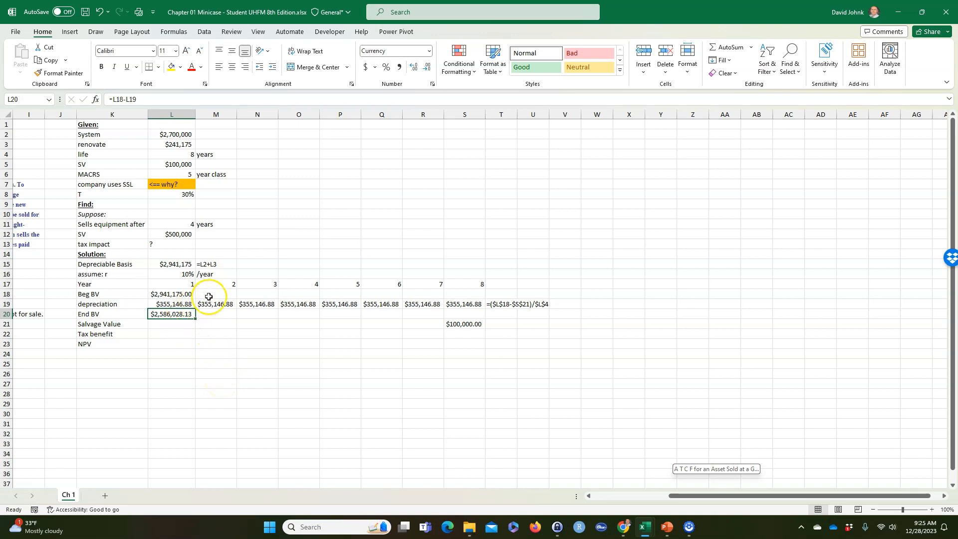
{"action": "left_click", "coordinate": [209, 295]}
{"action": "left_click", "coordinate": [160, 315]}
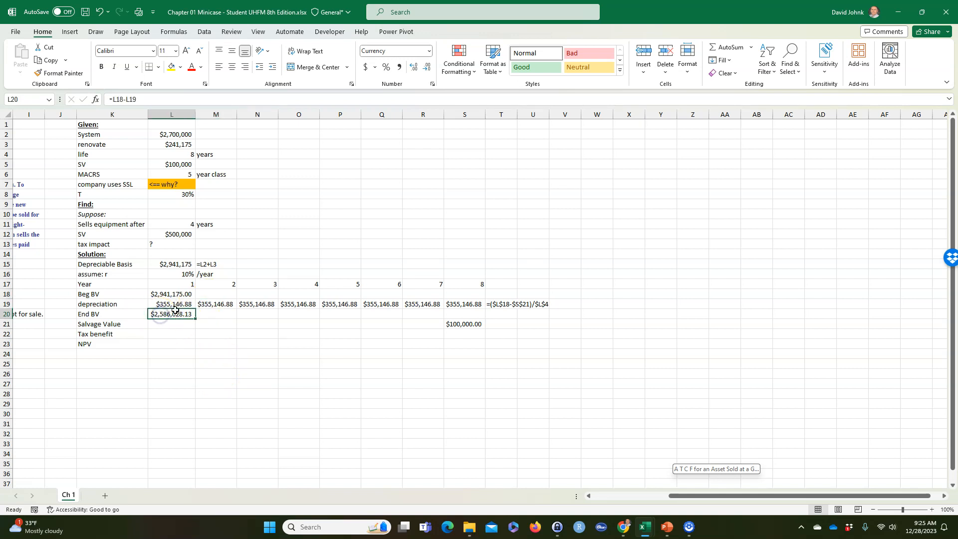
{"action": "left_click", "coordinate": [214, 295]}
{"action": "left_click", "coordinate": [159, 315]}
{"action": "left_click", "coordinate": [211, 294]}
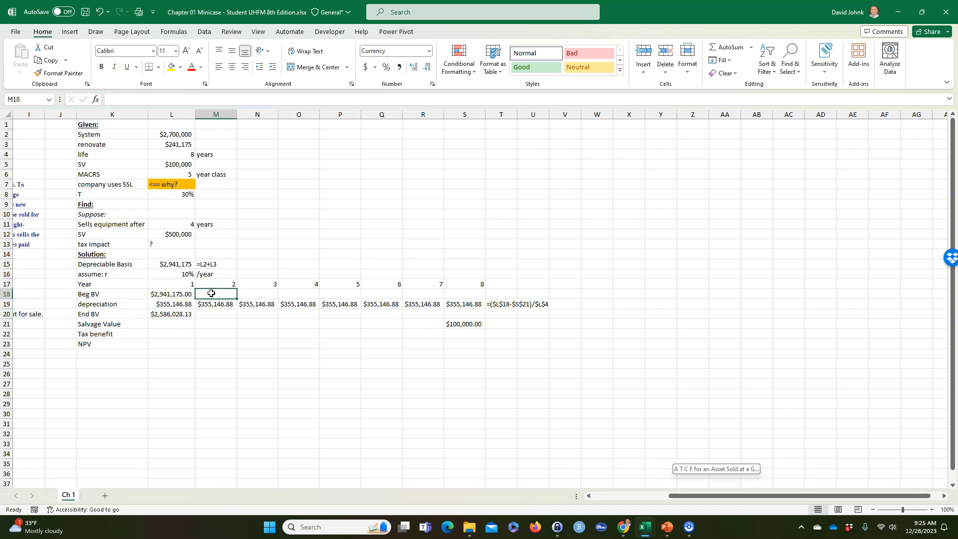
{"action": "type", "text": "="}
{"action": "left_click", "coordinate": [177, 314]}
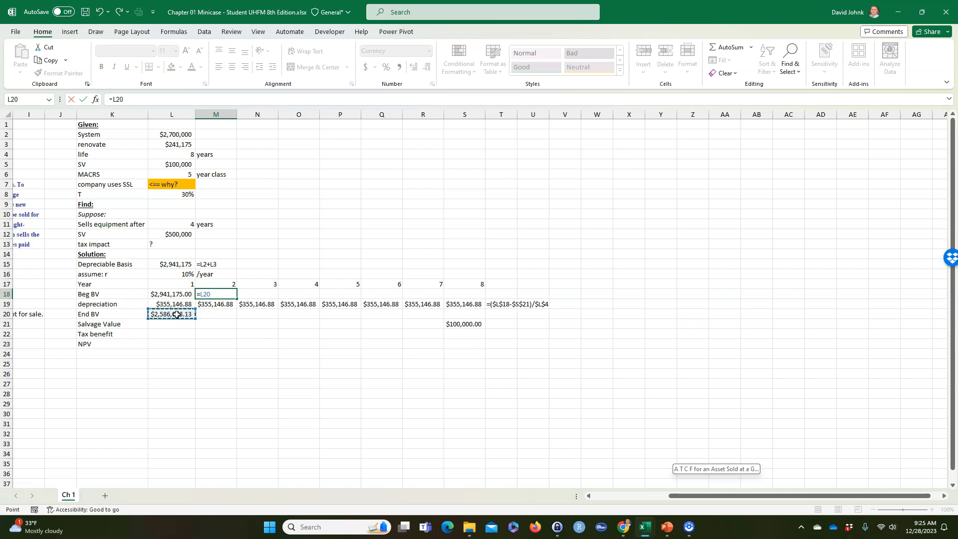
{"action": "key", "text": "Return"}
Step: Fill the beginning book value formula from M18 to S18 and the ending book value formula from L20 to S20
{"action": "left_click", "coordinate": [182, 341]}
{"action": "left_click", "coordinate": [214, 295]}
{"action": "left_click_drag", "start_coordinate": [243, 299], "coordinate": [472, 297]}
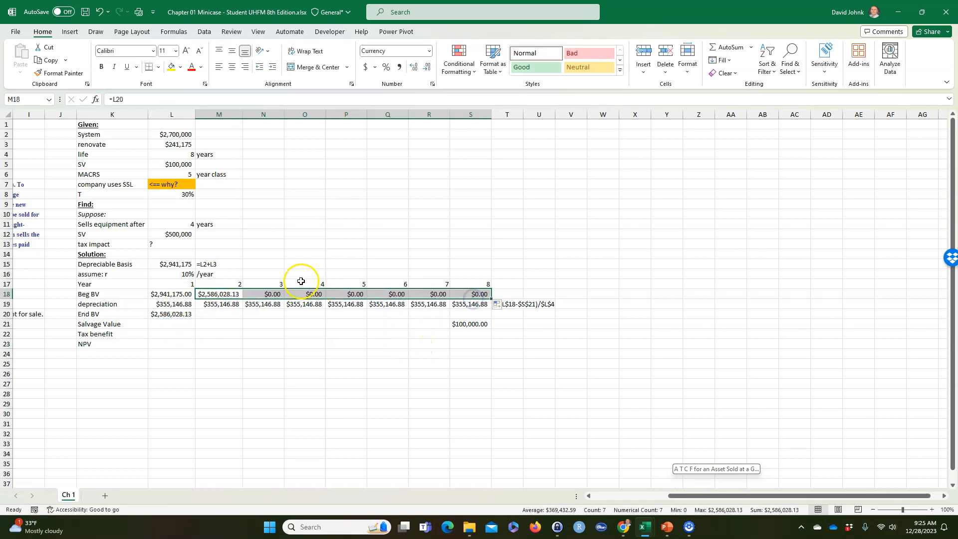
{"action": "left_click", "coordinate": [162, 314]}
{"action": "left_click_drag", "start_coordinate": [196, 320], "coordinate": [474, 319]}
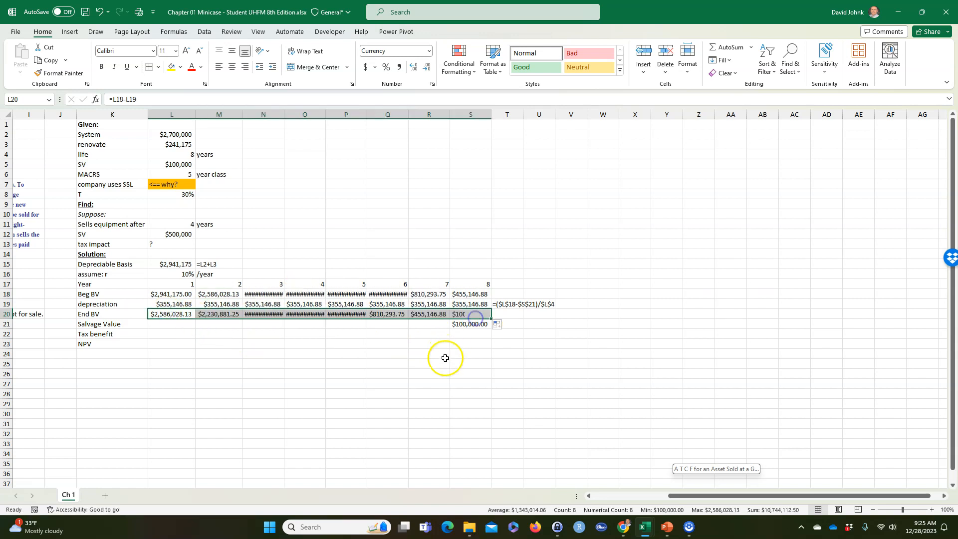
Step: Autofit the widths of columns N to Q so the book values fit
{"action": "left_click", "coordinate": [439, 356]}
{"action": "left_click_drag", "start_coordinate": [255, 114], "coordinate": [384, 132]}
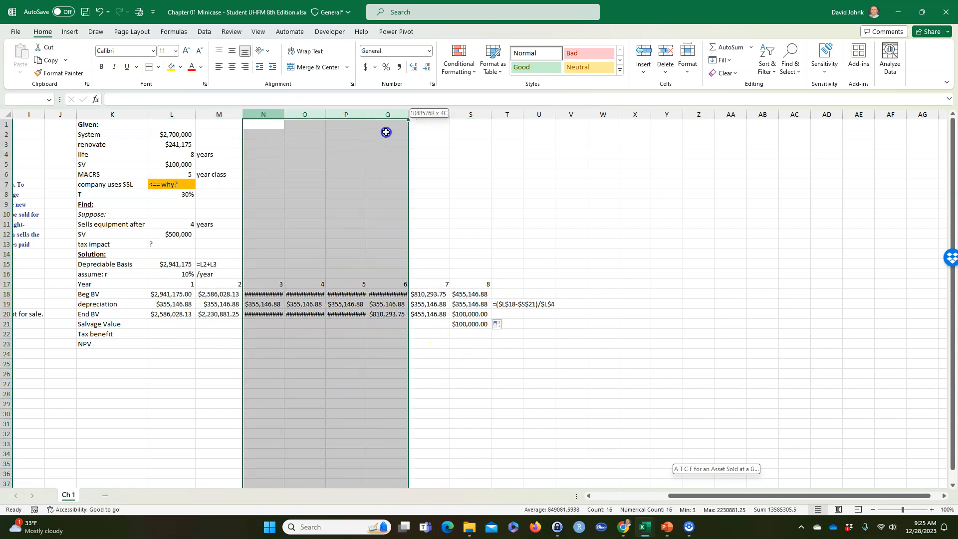
{"action": "double_click", "coordinate": [408, 114]}
{"action": "left_click", "coordinate": [375, 337]}
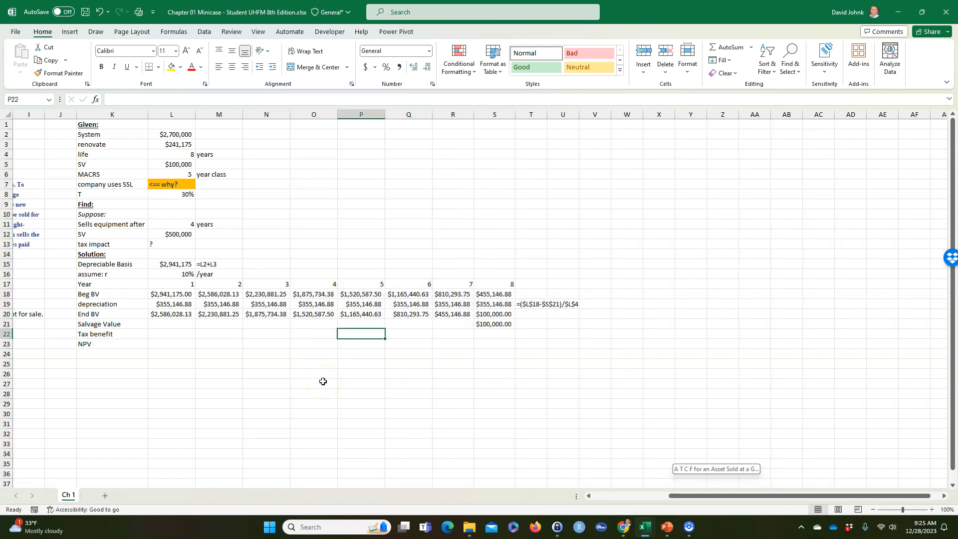
Step: Compare the year 8 depreciation, ending book value and salvage value in S19:S21 with the depreciation formula shown in T19
{"action": "left_click", "coordinate": [493, 305]}
{"action": "left_click", "coordinate": [491, 314]}
{"action": "left_click", "coordinate": [489, 323]}
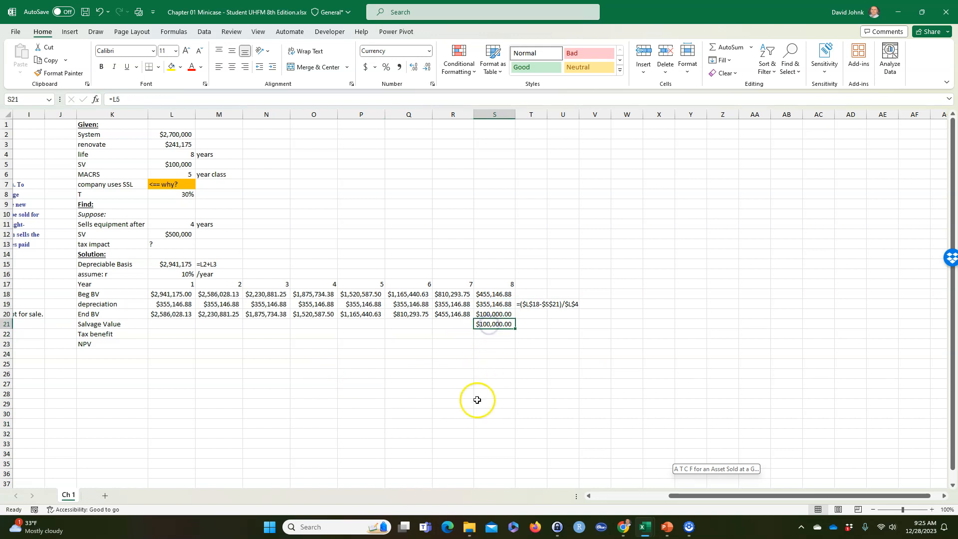
{"action": "left_click", "coordinate": [533, 304]}
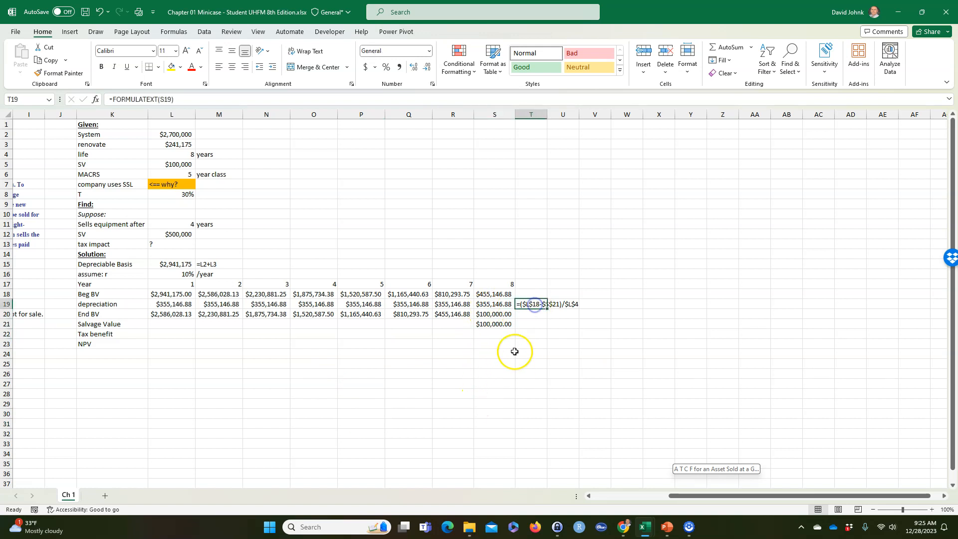
{"action": "left_click", "coordinate": [487, 325]}
{"action": "left_click", "coordinate": [530, 305]}
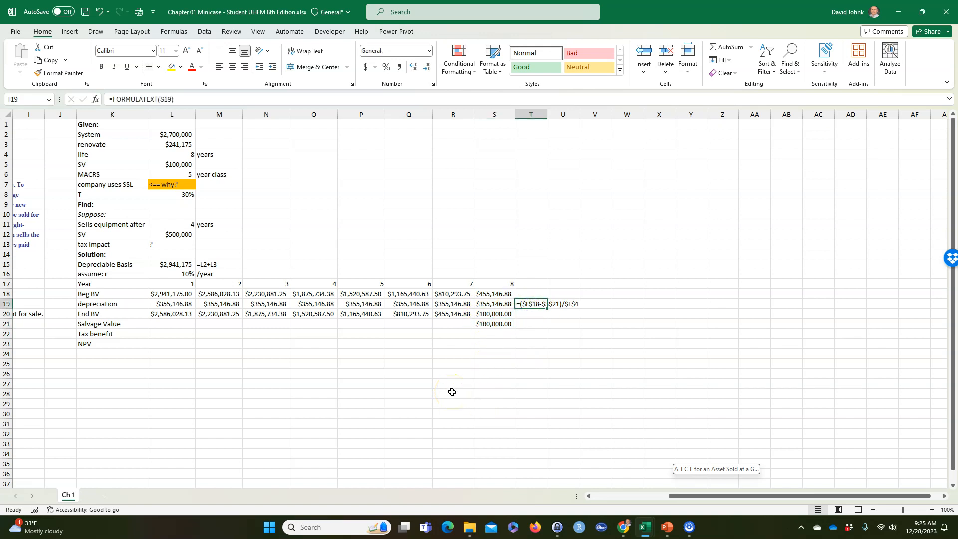
Step: Switch to the Blackboard course in Chrome, close the M1 Mini-case assignment and expand the Course Materials folder
{"action": "left_click", "coordinate": [623, 527]}
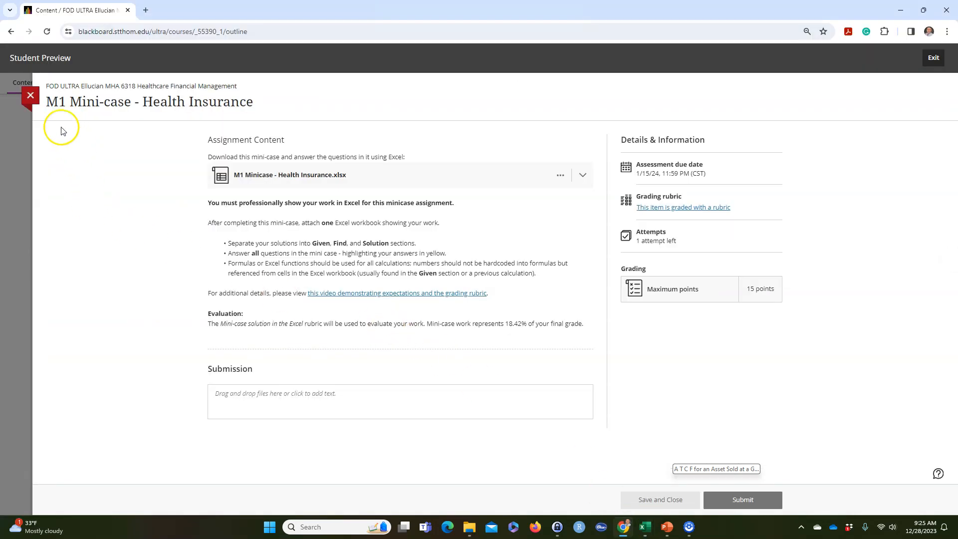
{"action": "left_click", "coordinate": [31, 96]}
{"action": "scroll", "coordinate": [385, 285], "scroll_direction": "up", "scroll_amount": 7}
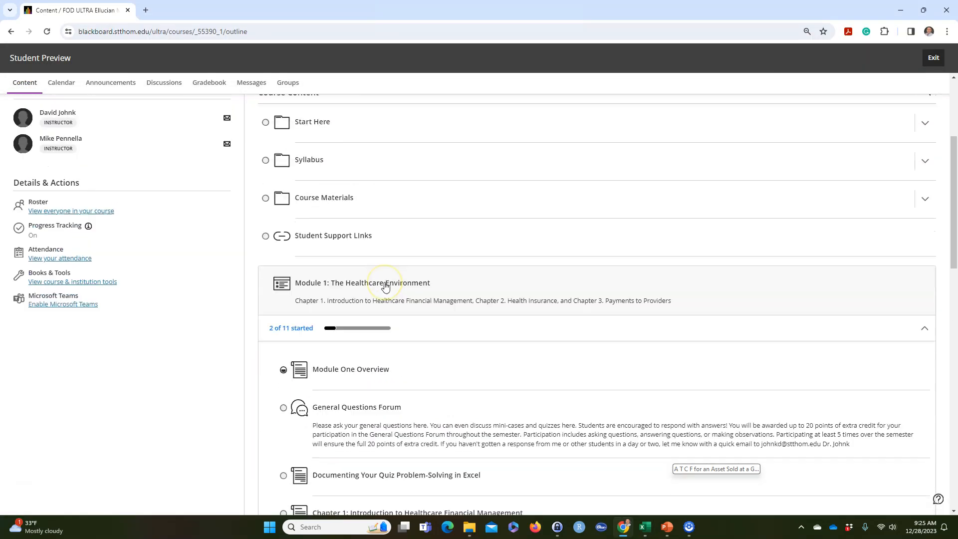
{"action": "left_click", "coordinate": [420, 217]}
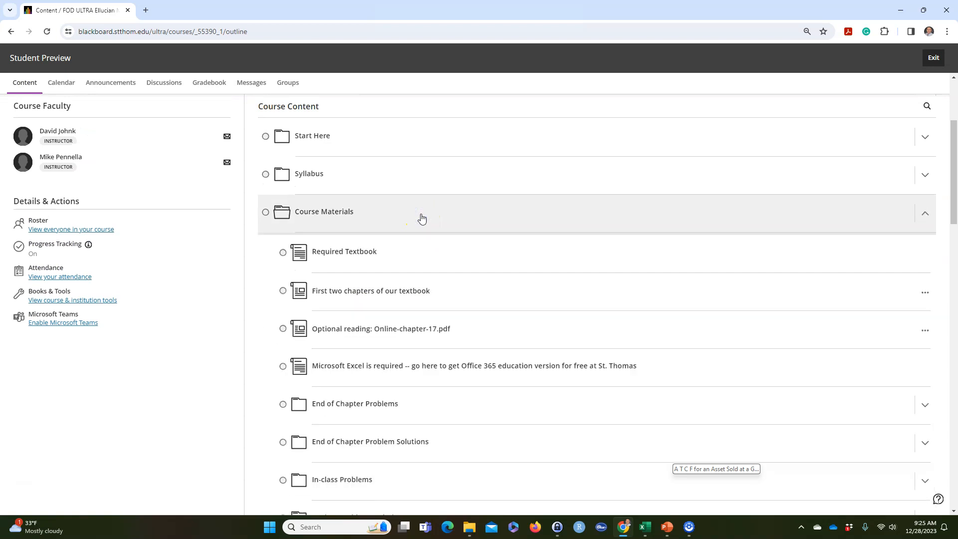
{"action": "scroll", "coordinate": [421, 217], "scroll_direction": "down", "scroll_amount": 5}
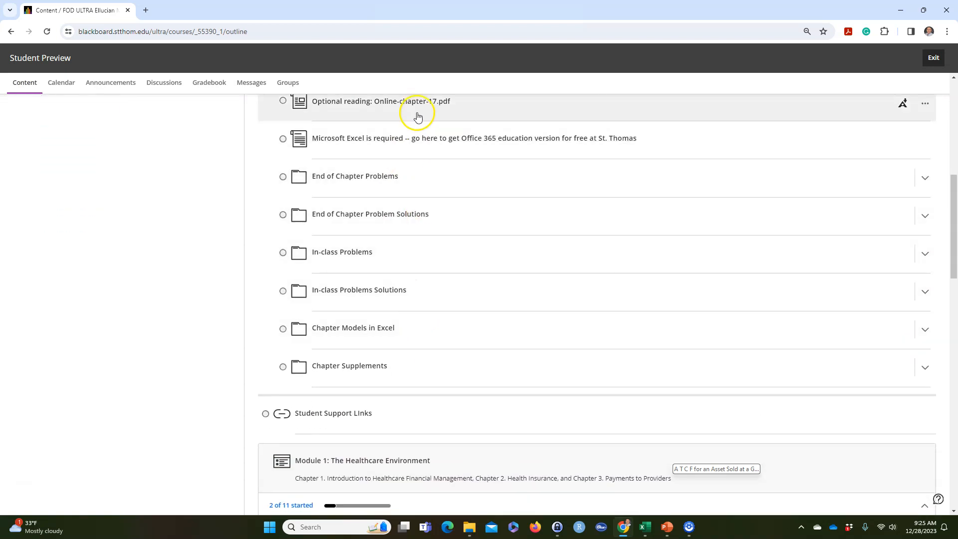
{"action": "scroll", "coordinate": [415, 241], "scroll_direction": "up", "scroll_amount": 1}
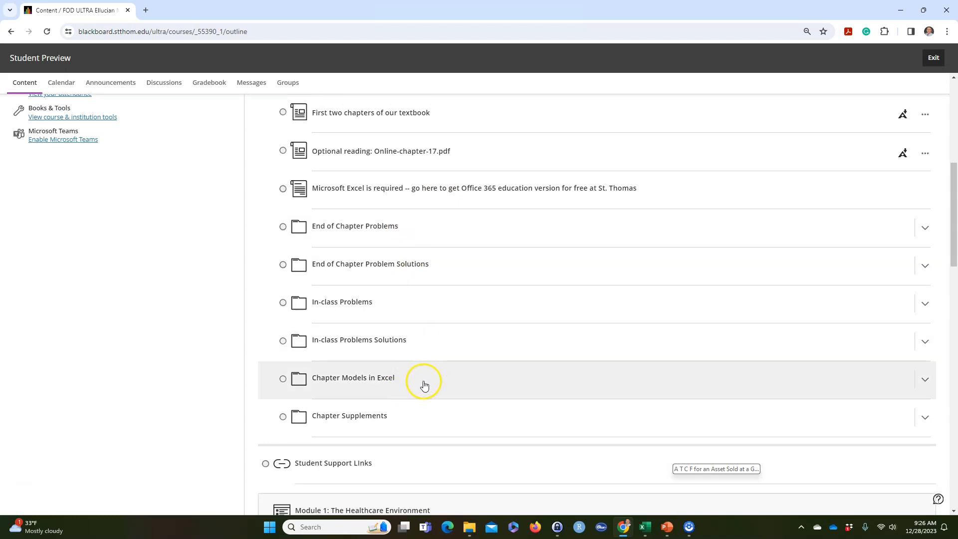
Step: Expand the Chapter Models in Excel folder and open the preview of Chapter 01 Model UHFM 8th Edition.xlsx
{"action": "left_click", "coordinate": [424, 382]}
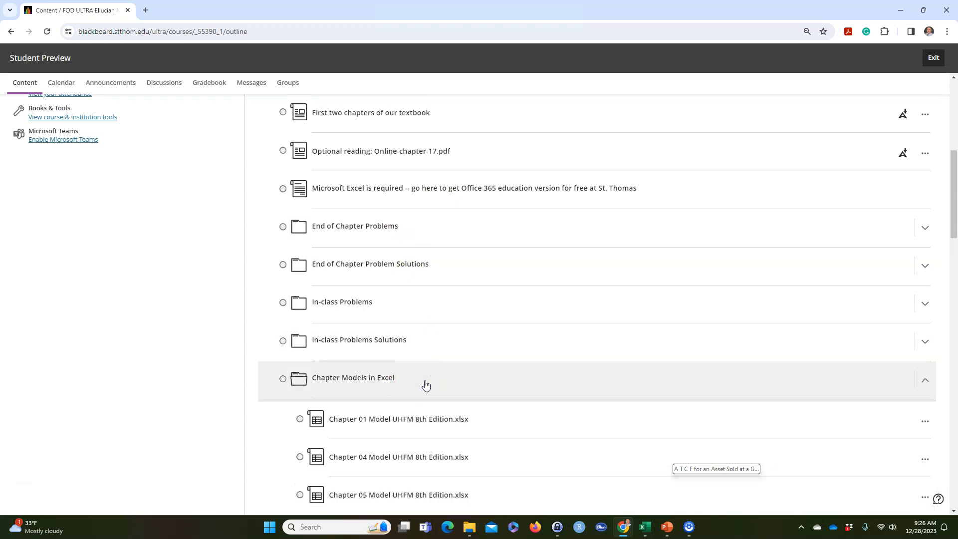
{"action": "scroll", "coordinate": [425, 384], "scroll_direction": "down", "scroll_amount": 1}
{"action": "left_click", "coordinate": [486, 373]}
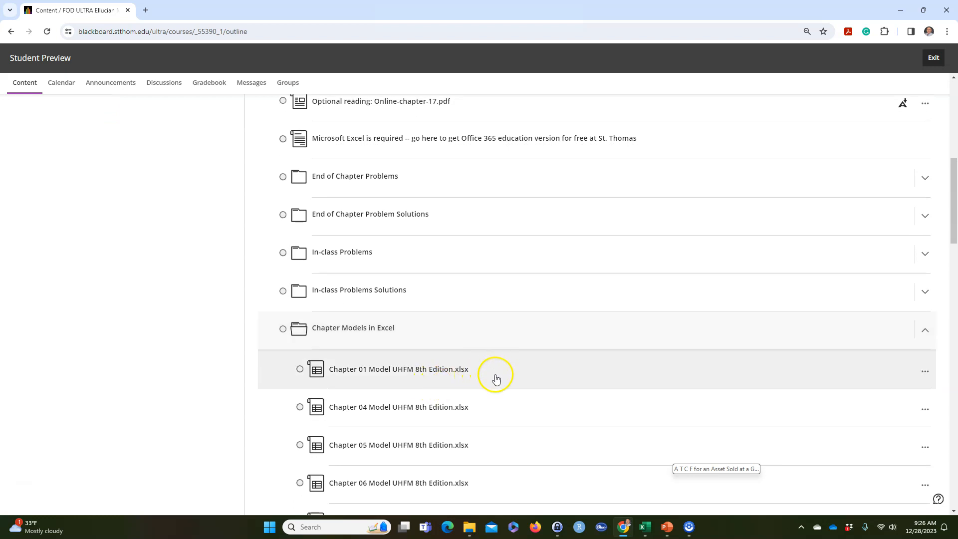
{"action": "left_click", "coordinate": [496, 372]}
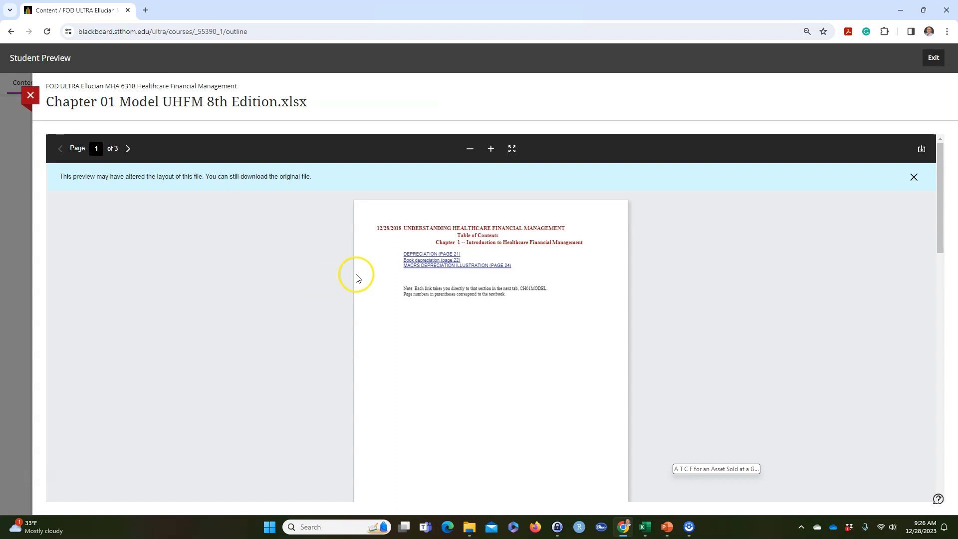
Step: Follow the Depreciation (page 21) link in the preview and look over the model's depreciation section
{"action": "left_click", "coordinate": [428, 254]}
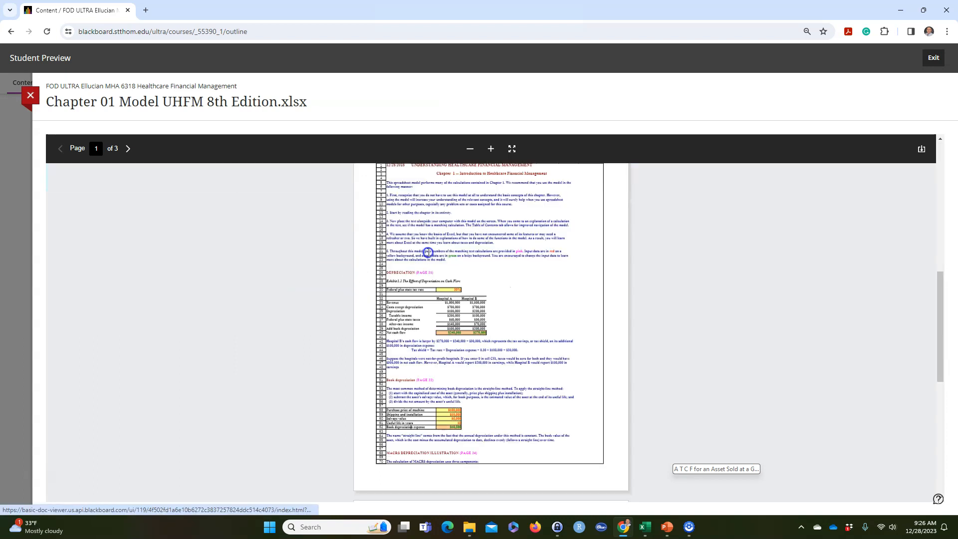
{"action": "scroll", "coordinate": [508, 313], "scroll_direction": "up", "scroll_amount": 3}
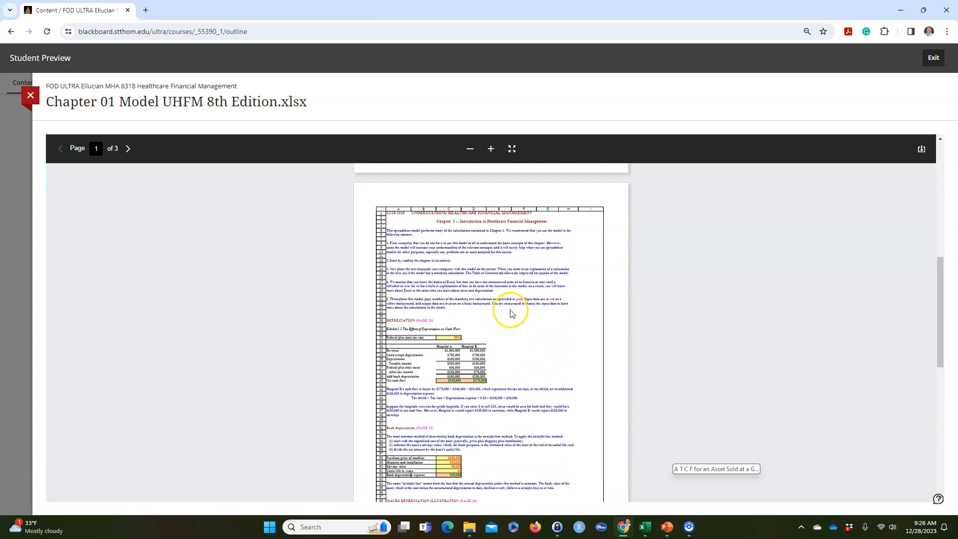
{"action": "scroll", "coordinate": [572, 285], "scroll_direction": "up", "scroll_amount": 2}
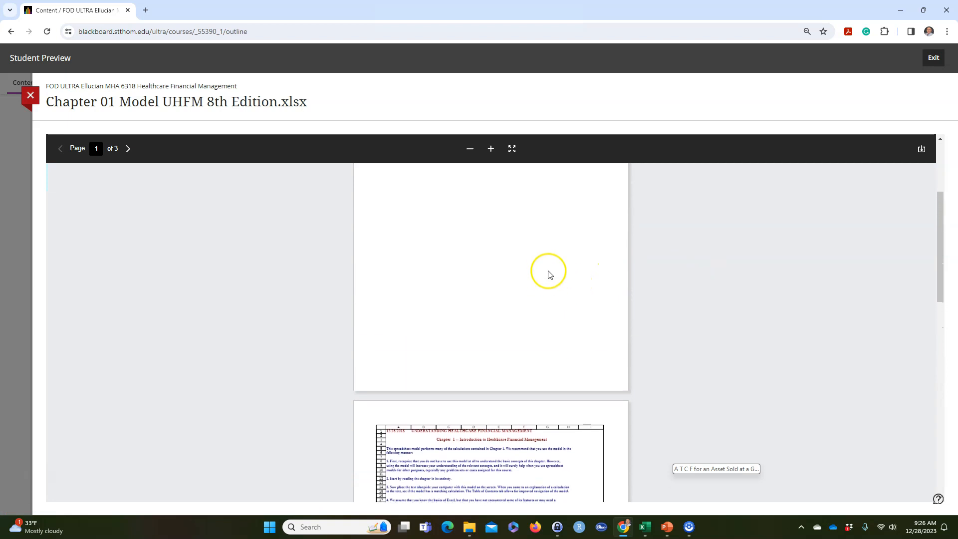
Step: Download the Chapter 01 Model workbook, switch to it in Excel and enable editing
{"action": "left_click", "coordinate": [921, 148]}
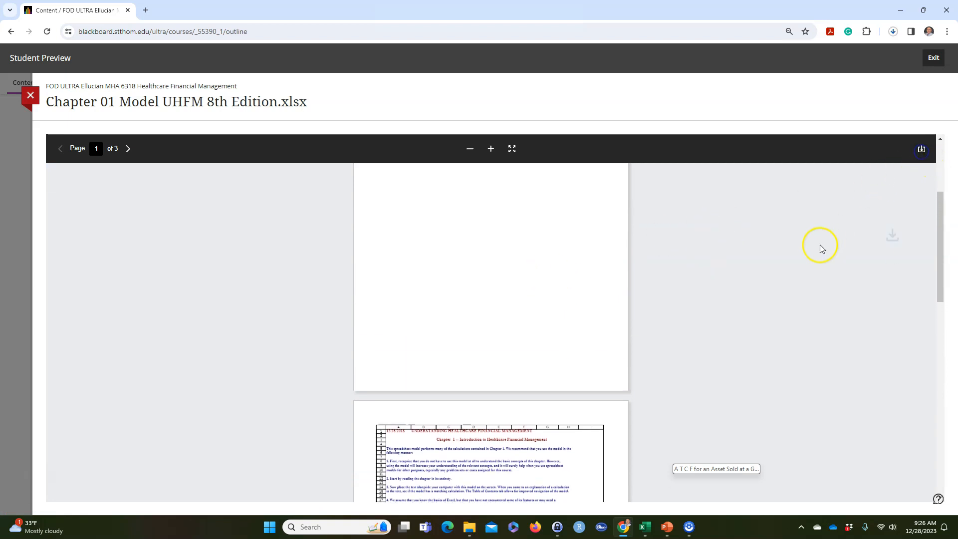
{"action": "key", "text": "alt+Tab"}
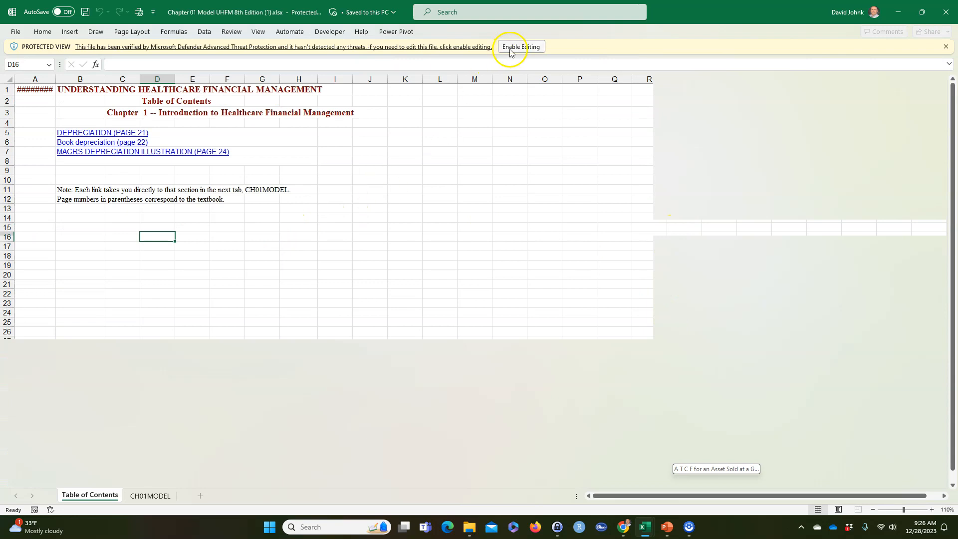
{"action": "left_click", "coordinate": [516, 45]}
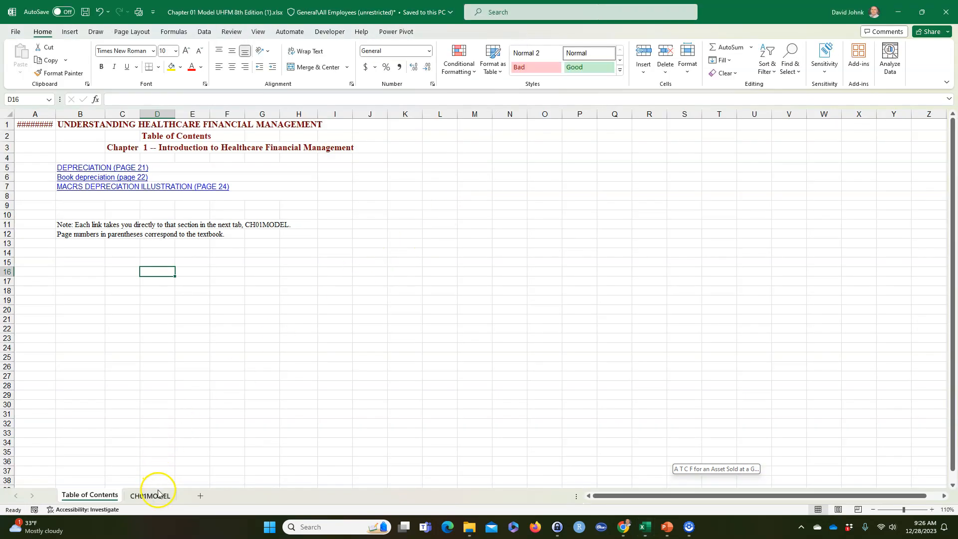
Step: Review the MACRS five-year example and the book depreciation section on the CH01MODEL sheet
{"action": "left_click", "coordinate": [151, 494]}
{"action": "scroll", "coordinate": [193, 382], "scroll_direction": "up", "scroll_amount": 11}
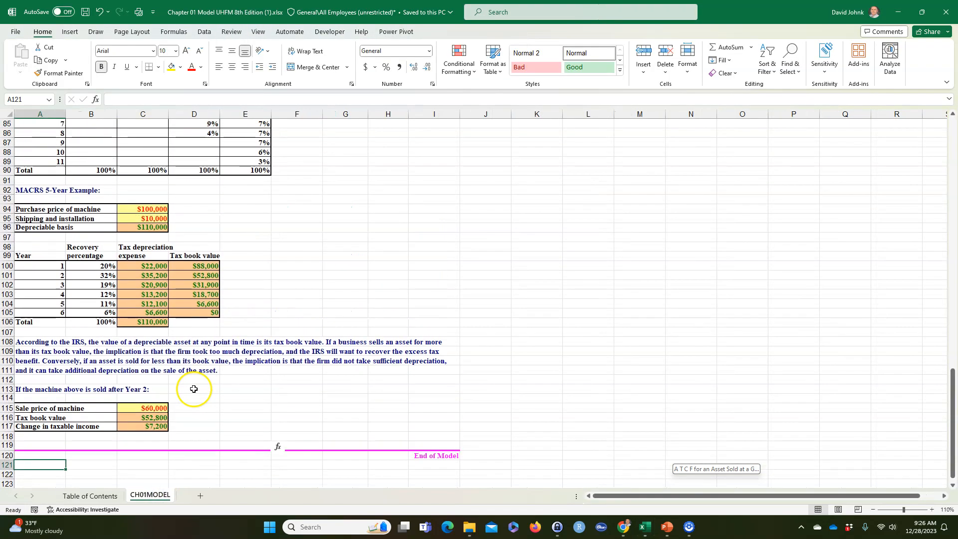
{"action": "scroll", "coordinate": [270, 335], "scroll_direction": "up", "scroll_amount": 10}
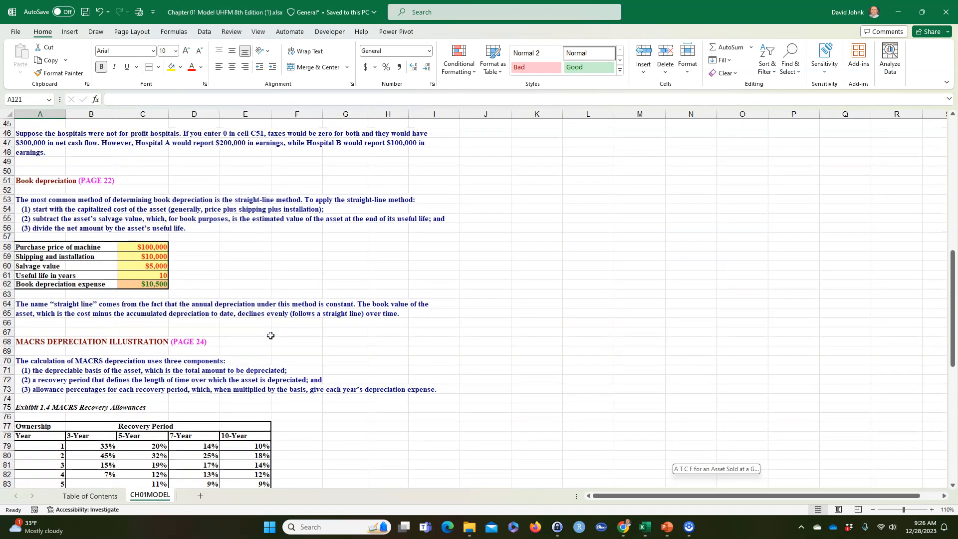
Step: Examine the book depreciation example's inputs and its expense formula in C58:C62 on the CH01MODEL sheet
{"action": "left_click", "coordinate": [211, 363]}
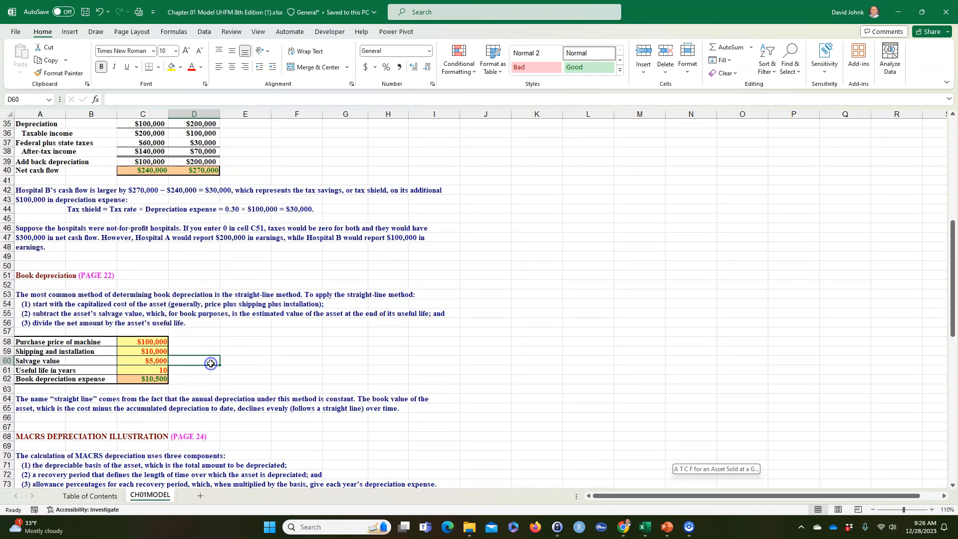
{"action": "left_click", "coordinate": [150, 343]}
{"action": "left_click", "coordinate": [152, 352]}
{"action": "left_click", "coordinate": [152, 361]}
{"action": "left_click", "coordinate": [153, 370]}
{"action": "left_click", "coordinate": [151, 379]}
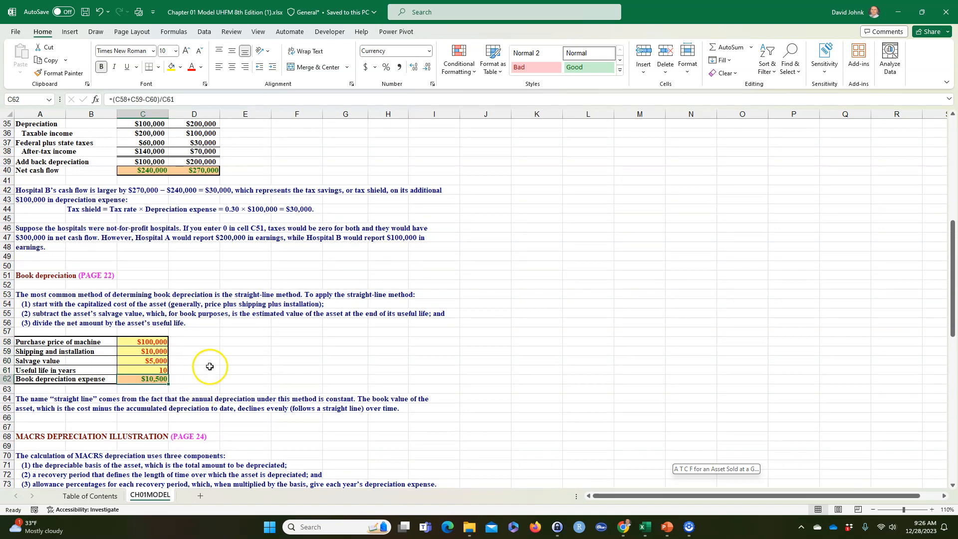
{"action": "left_click_drag", "start_coordinate": [152, 342], "coordinate": [152, 378]}
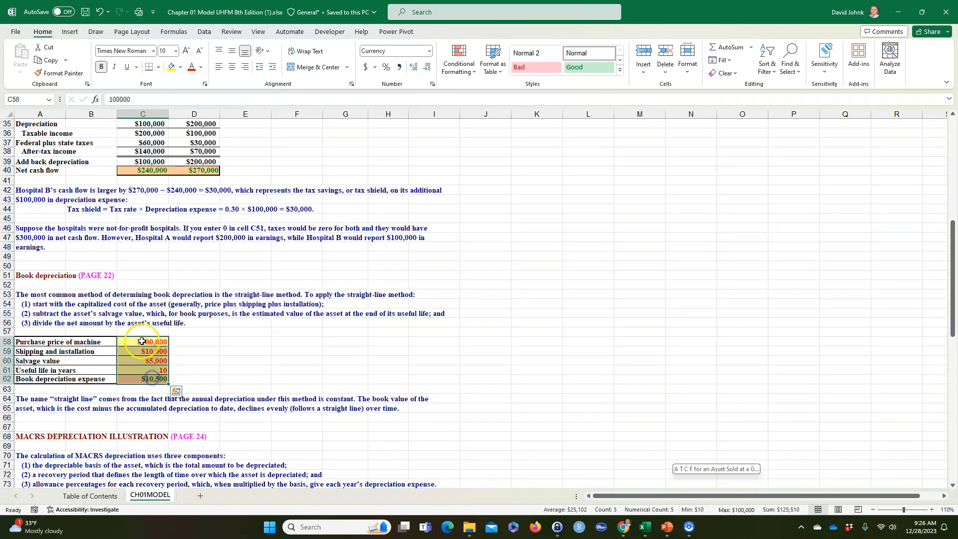
Step: Look over the MACRS depreciation illustration and the Exhibit 1.4 recovery allowances table
{"action": "scroll", "coordinate": [229, 338], "scroll_direction": "down", "scroll_amount": 7}
{"action": "scroll", "coordinate": [230, 344], "scroll_direction": "down", "scroll_amount": 1}
{"action": "scroll", "coordinate": [121, 314], "scroll_direction": "down", "scroll_amount": 1}
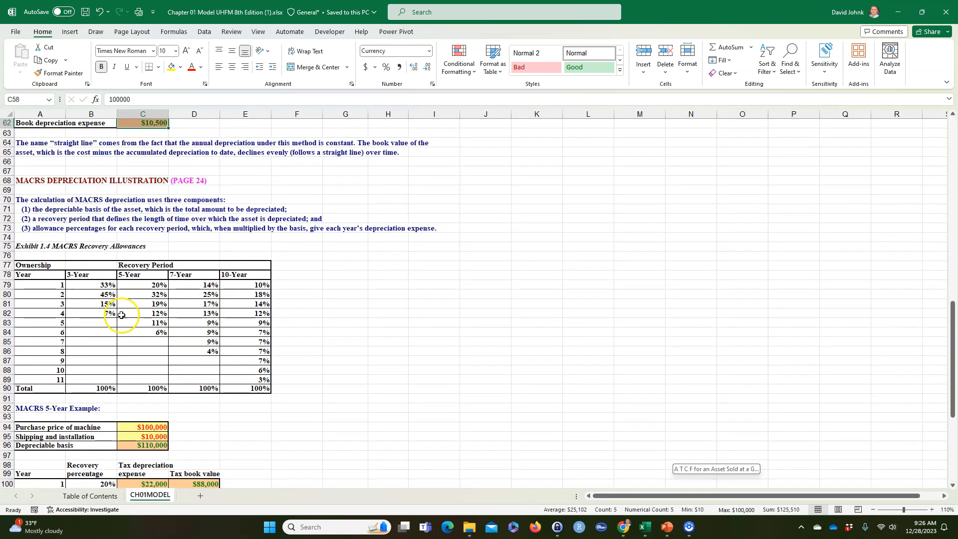
{"action": "scroll", "coordinate": [439, 304], "scroll_direction": "up", "scroll_amount": 2}
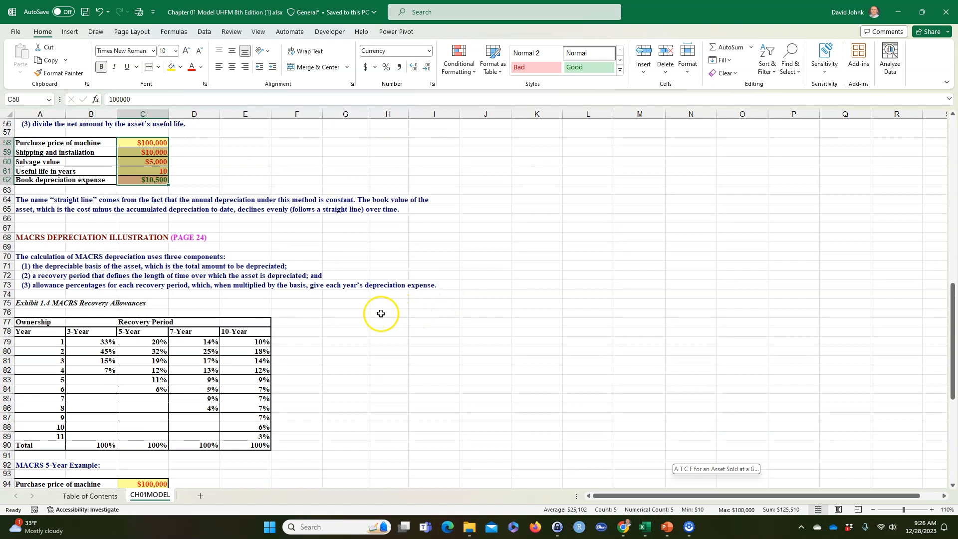
{"action": "right_click", "coordinate": [158, 499]}
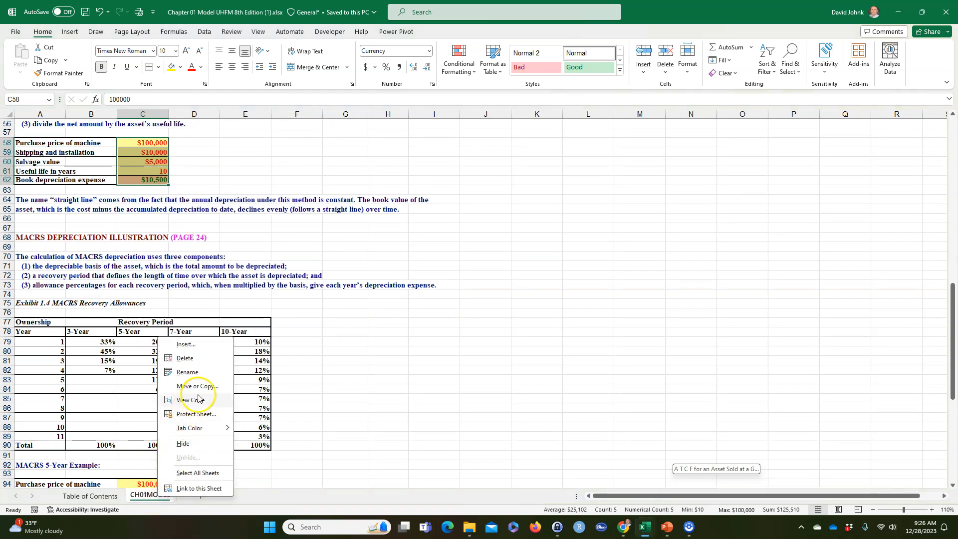
{"action": "left_click", "coordinate": [357, 431]}
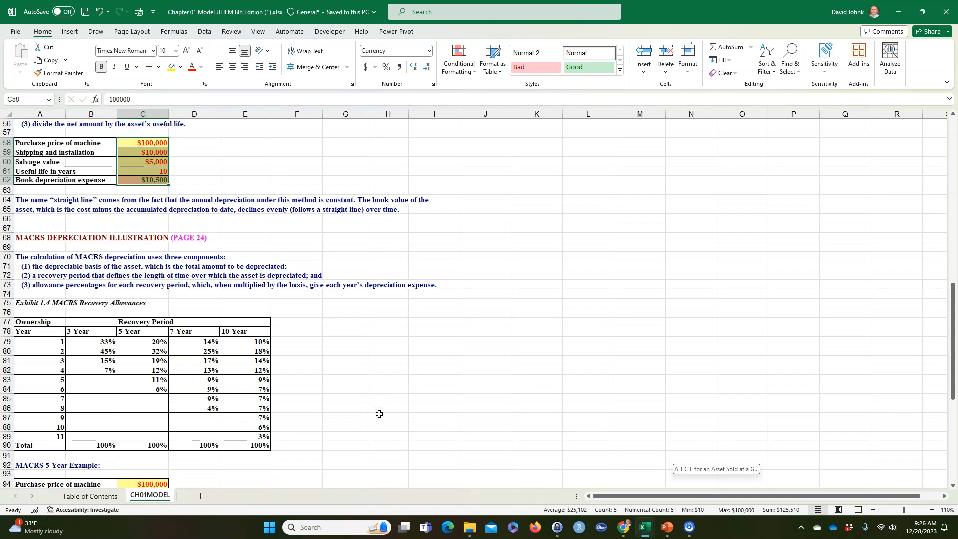
Step: Switch to the student minicase workbook and save it under the new name Chapter 01 Minicase - solved
{"action": "key", "text": "alt+Tab"}
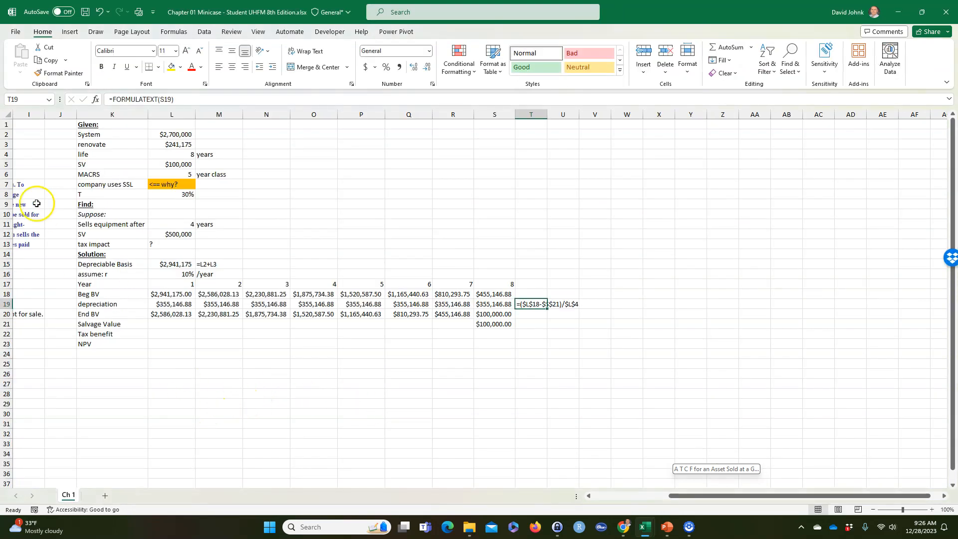
{"action": "left_click", "coordinate": [15, 33]}
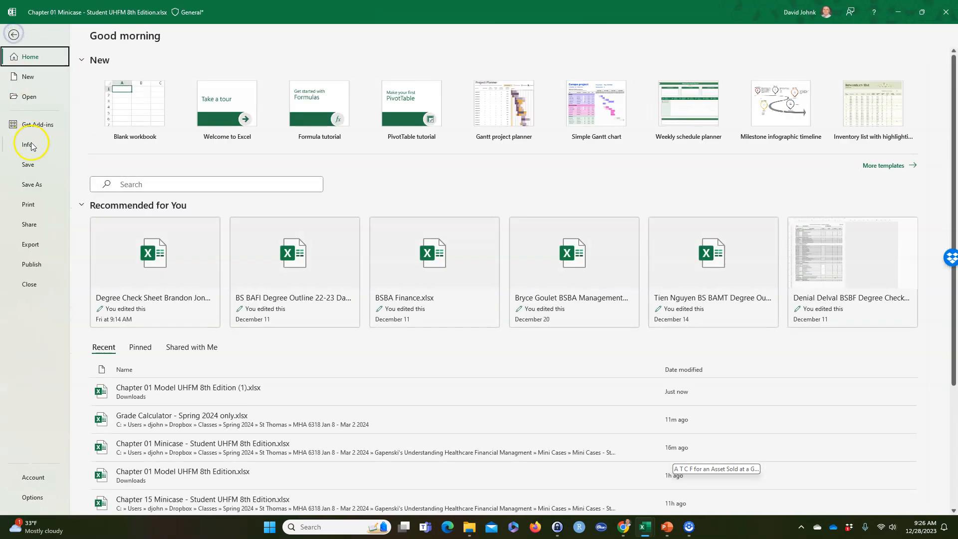
{"action": "left_click", "coordinate": [32, 186]}
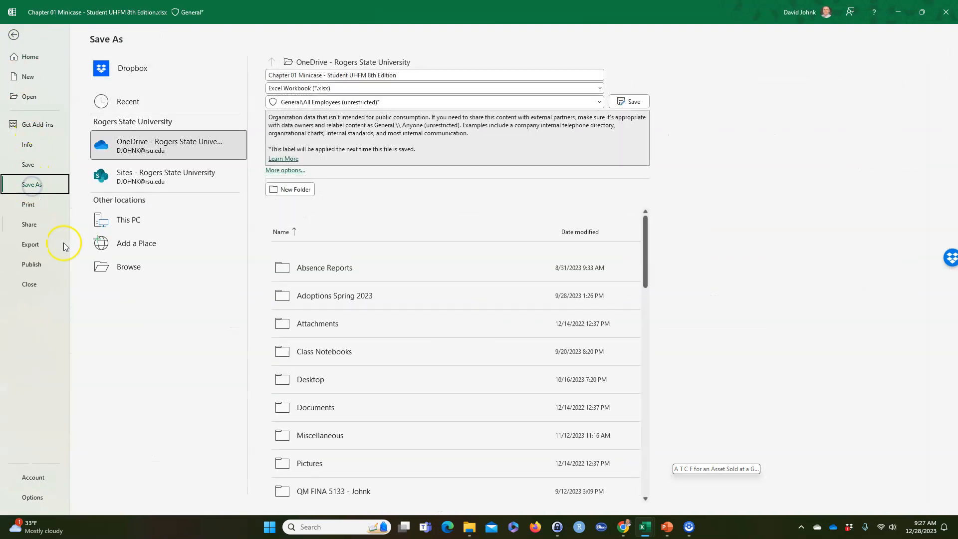
{"action": "left_click", "coordinate": [330, 75]}
{"action": "left_click_drag", "start_coordinate": [330, 75], "coordinate": [422, 75]}
{"action": "type", "text": "d"}
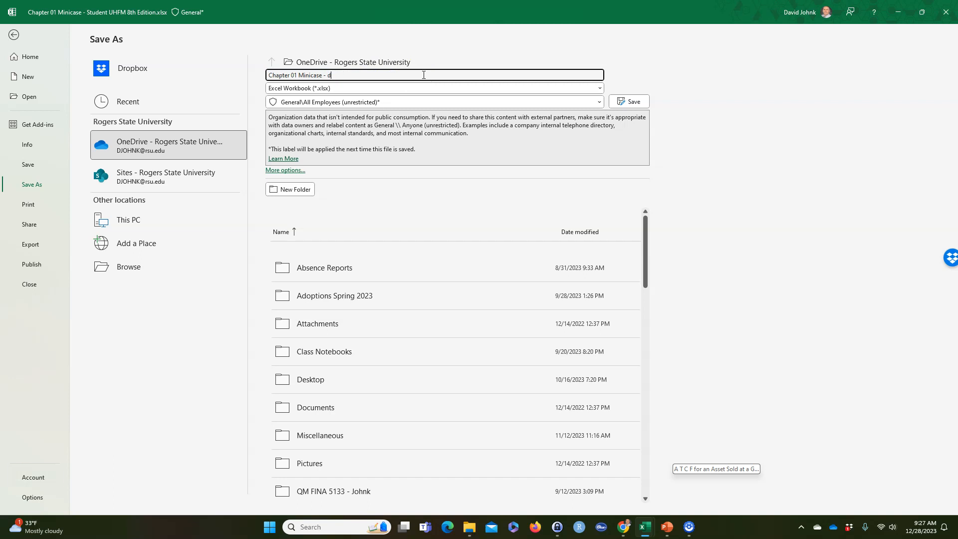
{"action": "key", "text": "Return"}
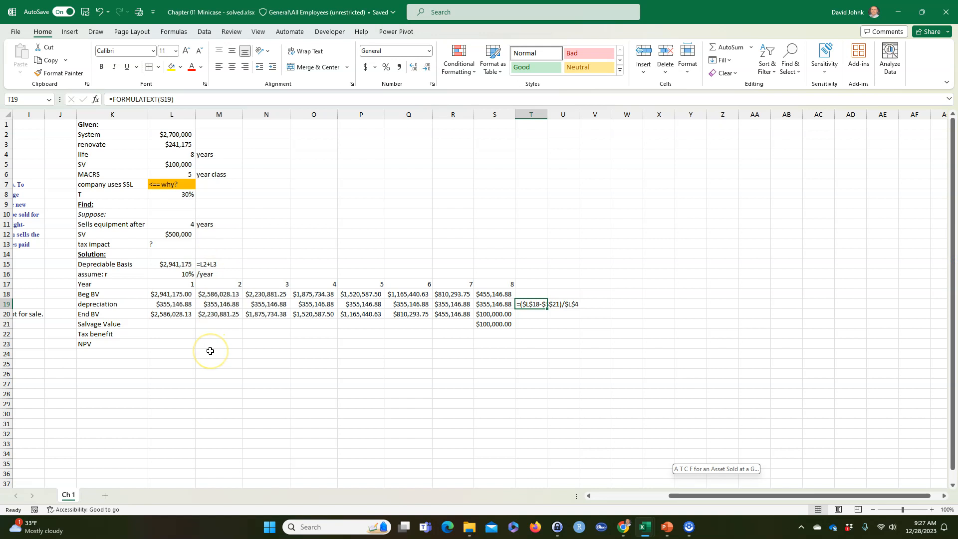
Step: Switch to the Blackboard course in the browser and close the Chapter 01 Model preview
{"action": "key", "text": "alt+Tab"}
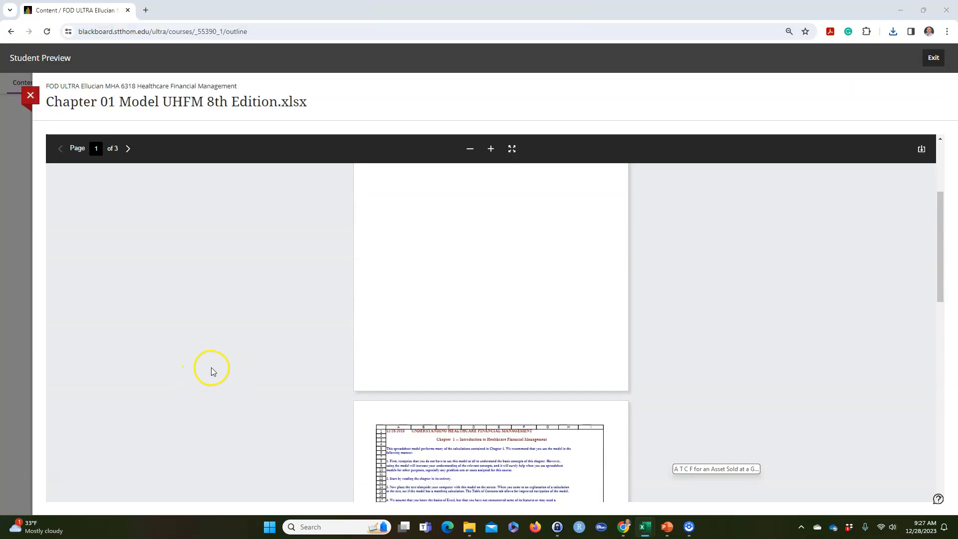
{"action": "key", "text": "alt+Tab"}
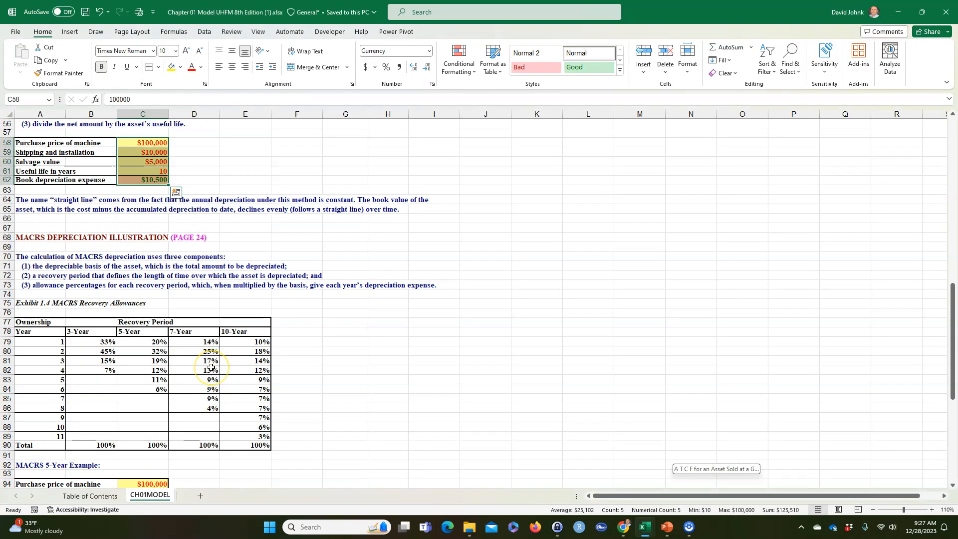
{"action": "left_click", "coordinate": [329, 331]}
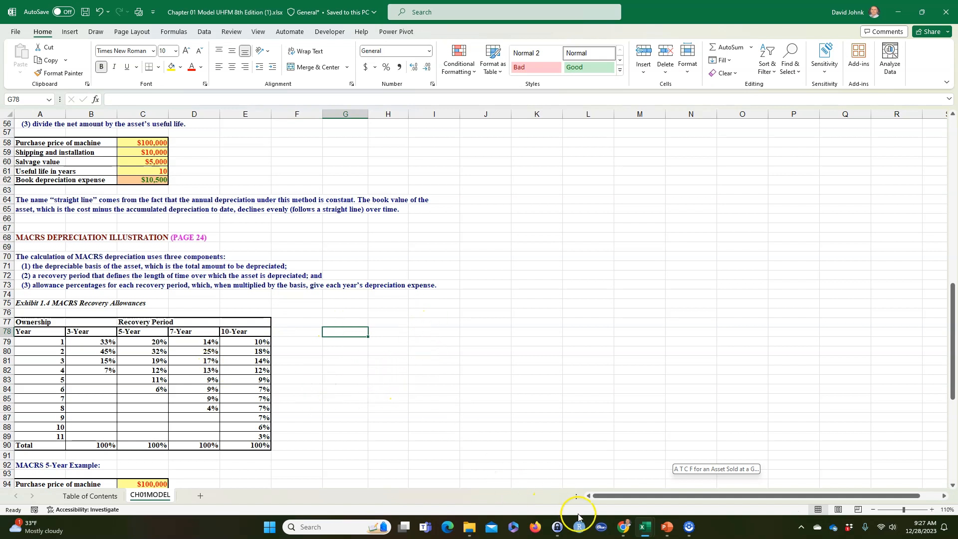
{"action": "left_click", "coordinate": [622, 527]}
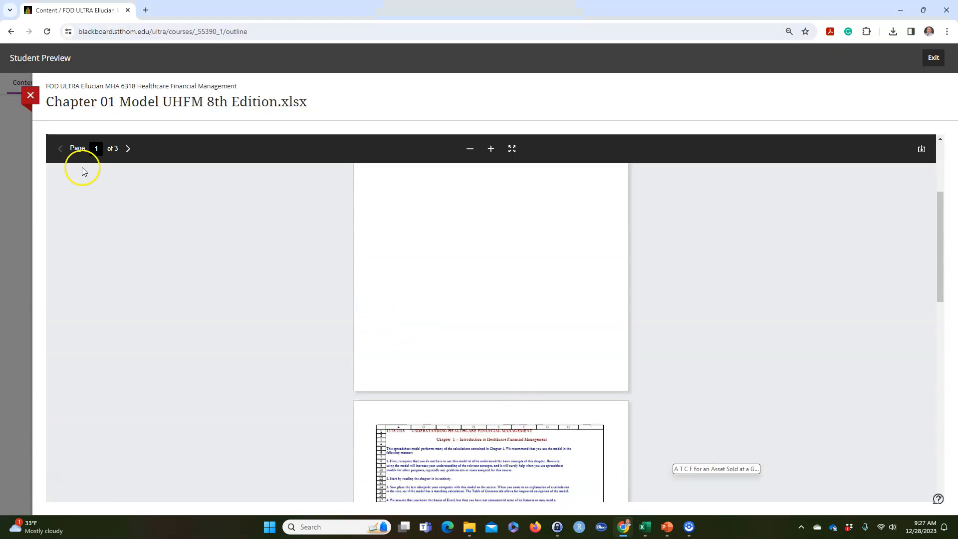
{"action": "left_click", "coordinate": [30, 95]}
Step: Expand the In-class Problems Solutions and In-class Problems folders and look through their files down to Chapter Models in Excel
{"action": "scroll", "coordinate": [424, 289], "scroll_direction": "down", "scroll_amount": 1}
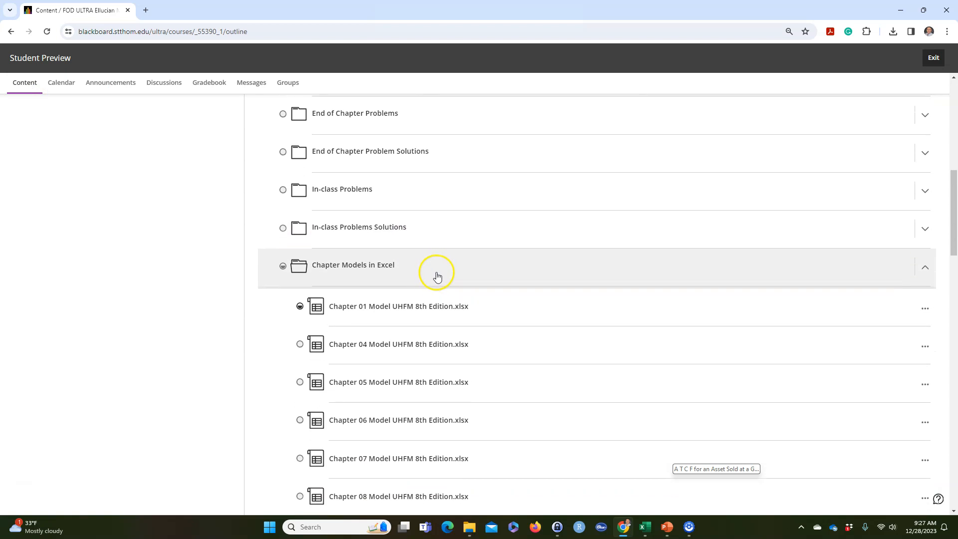
{"action": "scroll", "coordinate": [436, 276], "scroll_direction": "down", "scroll_amount": 1}
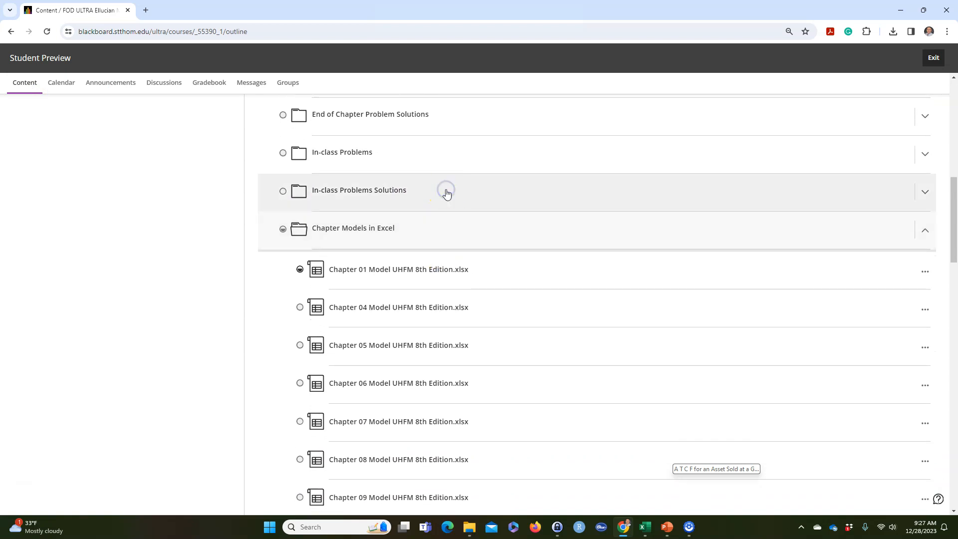
{"action": "left_click", "coordinate": [446, 193]}
{"action": "scroll", "coordinate": [443, 227], "scroll_direction": "down", "scroll_amount": 5}
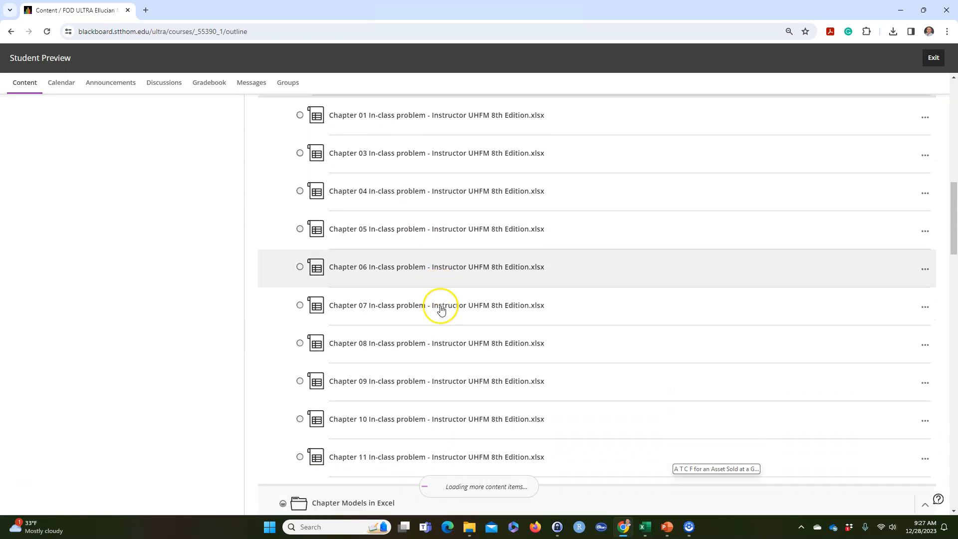
{"action": "scroll", "coordinate": [439, 310], "scroll_direction": "up", "scroll_amount": 5}
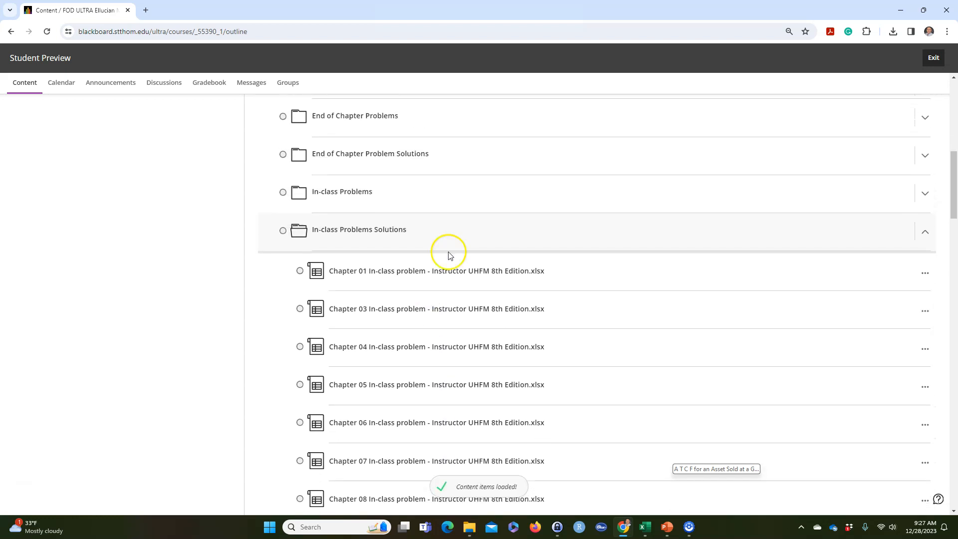
{"action": "left_click", "coordinate": [450, 222]}
{"action": "scroll", "coordinate": [446, 225], "scroll_direction": "down", "scroll_amount": 5}
{"action": "scroll", "coordinate": [439, 229], "scroll_direction": "down", "scroll_amount": 15}
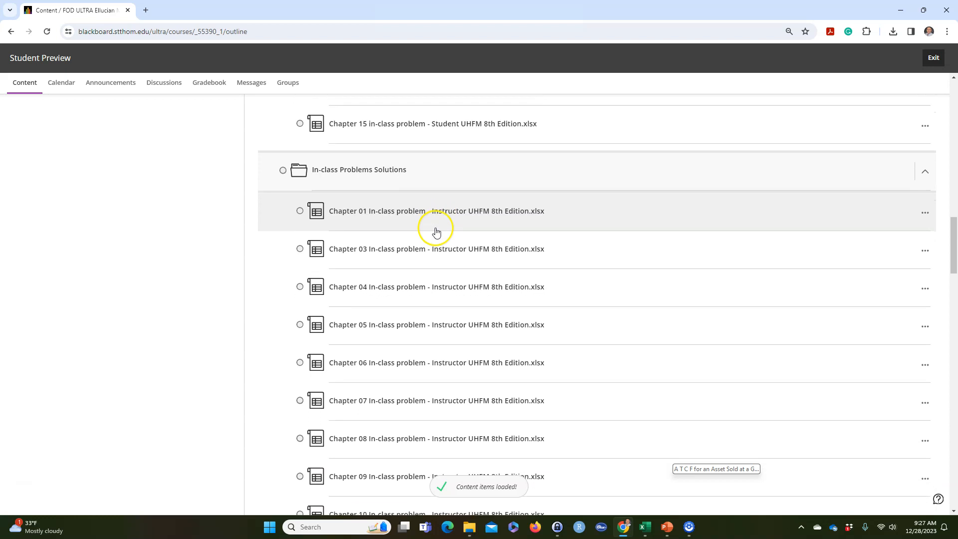
{"action": "scroll", "coordinate": [409, 353], "scroll_direction": "down", "scroll_amount": 7}
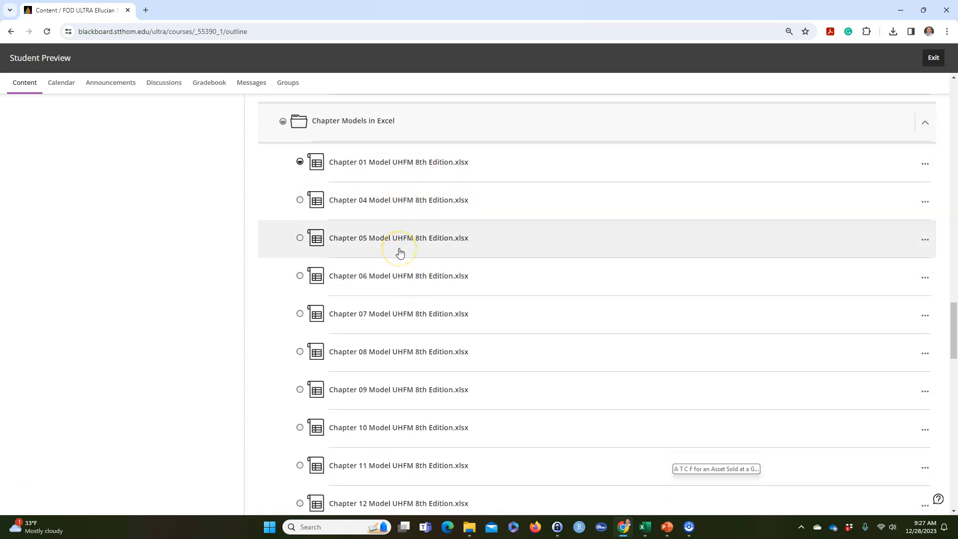
Step: Switch back to the Chapter 01 Model UHFM 8th Edition (1) workbook in Excel
{"action": "key", "text": "alt+Tab"}
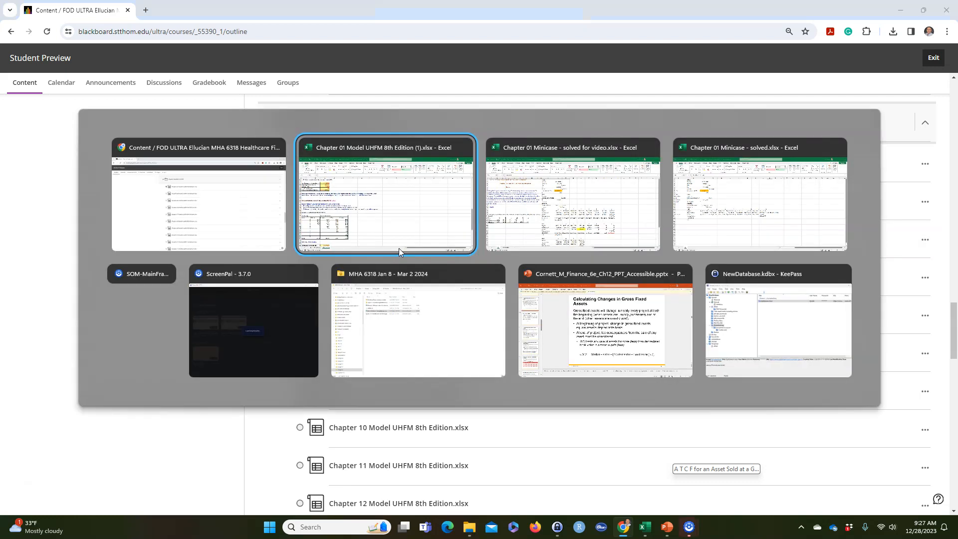
{"action": "key", "text": "alt+Tab"}
{"action": "key", "text": "alt+Tab"}
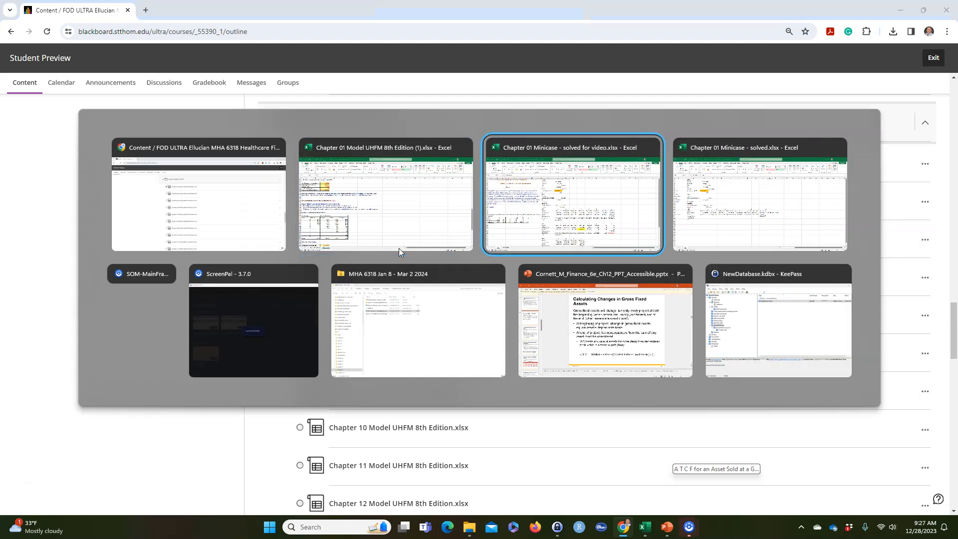
{"action": "key", "text": "alt+Tab"}
{"action": "key", "text": "alt+Tab"}
{"action": "key", "text": "alt+Tab"}
{"action": "key", "text": "alt+Tab"}
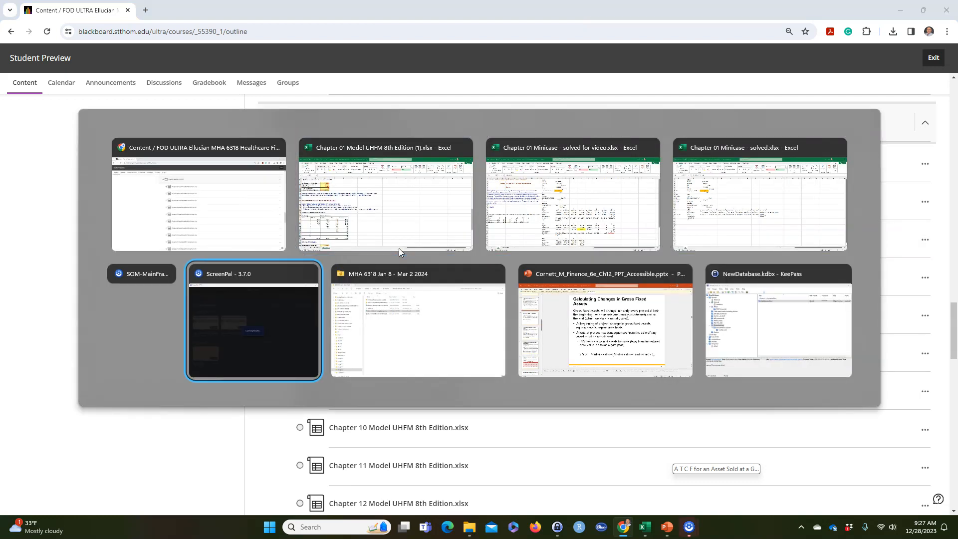
{"action": "left_click", "coordinate": [399, 248]}
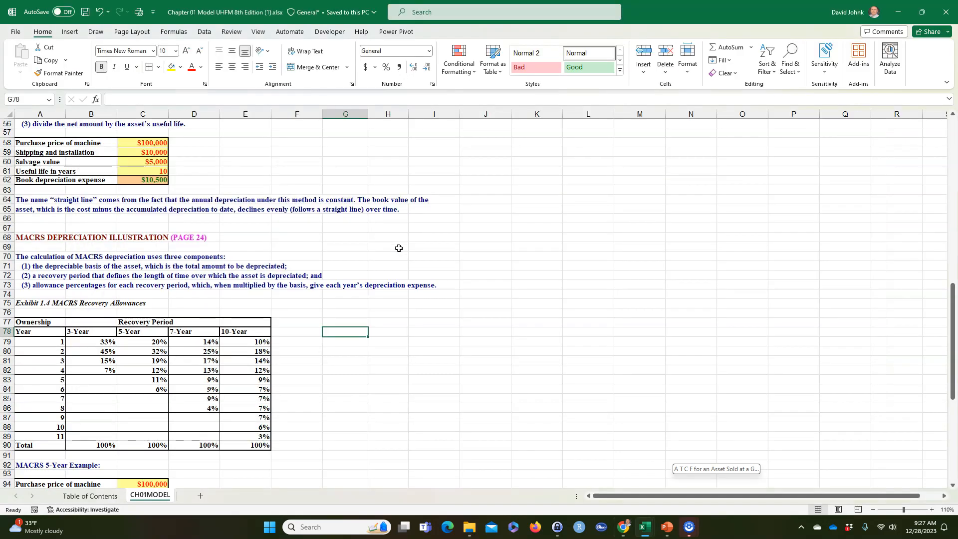
{"action": "left_click", "coordinate": [307, 427]}
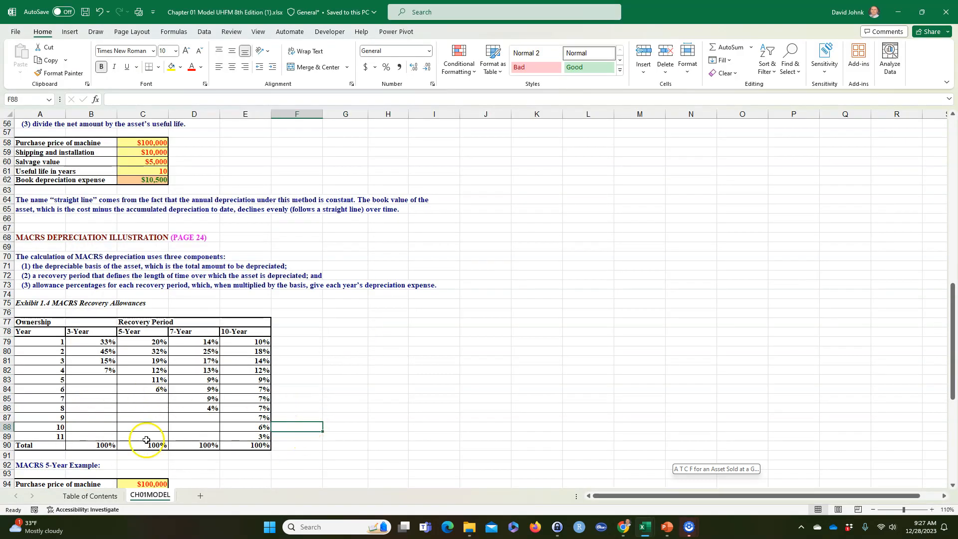
Step: Copy the CH01MODEL sheet to the end of the Chapter 01 Minicase - solved.xlsx workbook
{"action": "right_click", "coordinate": [148, 496]}
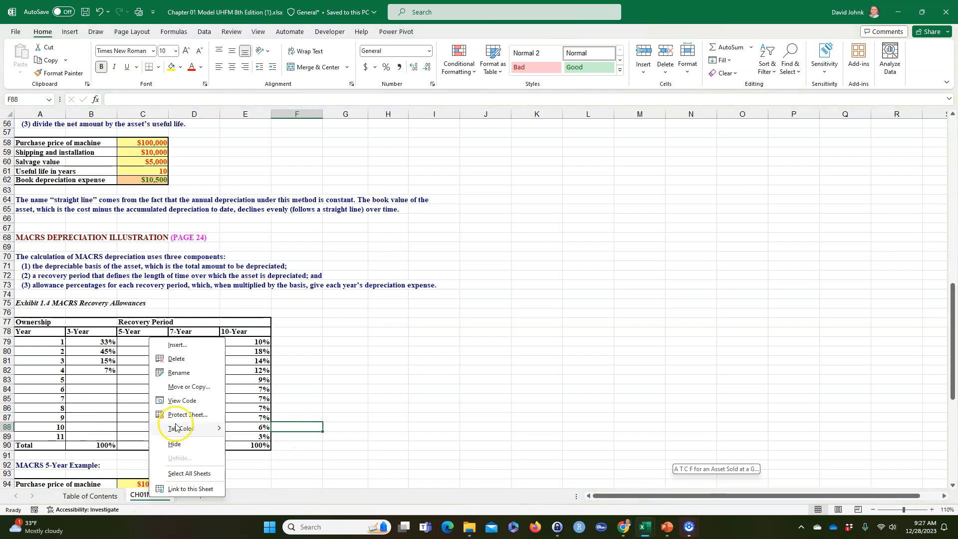
{"action": "left_click", "coordinate": [188, 387]}
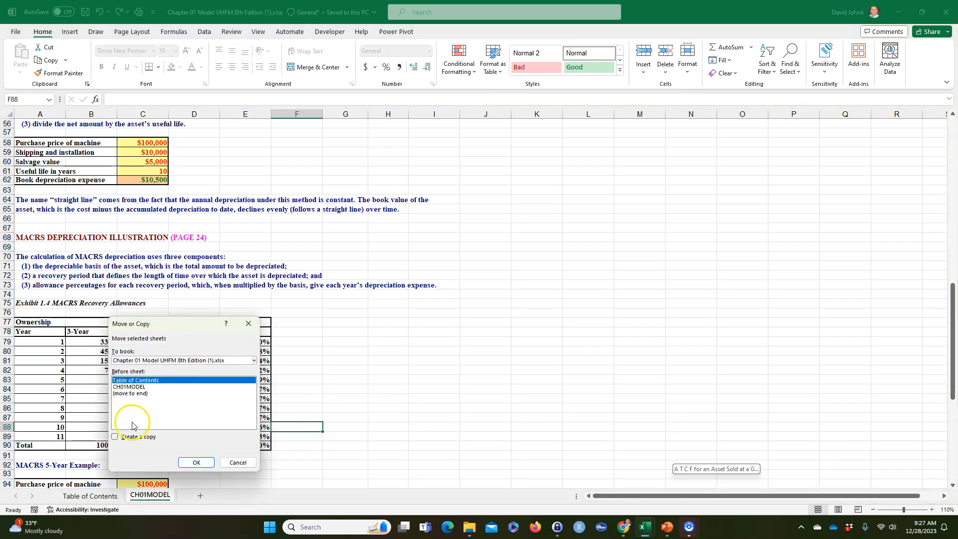
{"action": "left_click", "coordinate": [152, 360]}
{"action": "left_click", "coordinate": [151, 392]}
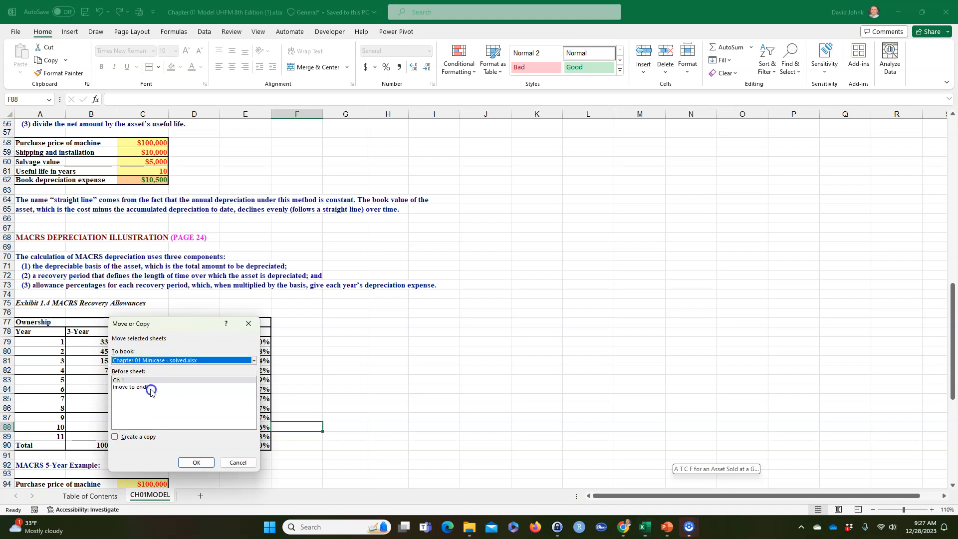
{"action": "left_click", "coordinate": [139, 387]}
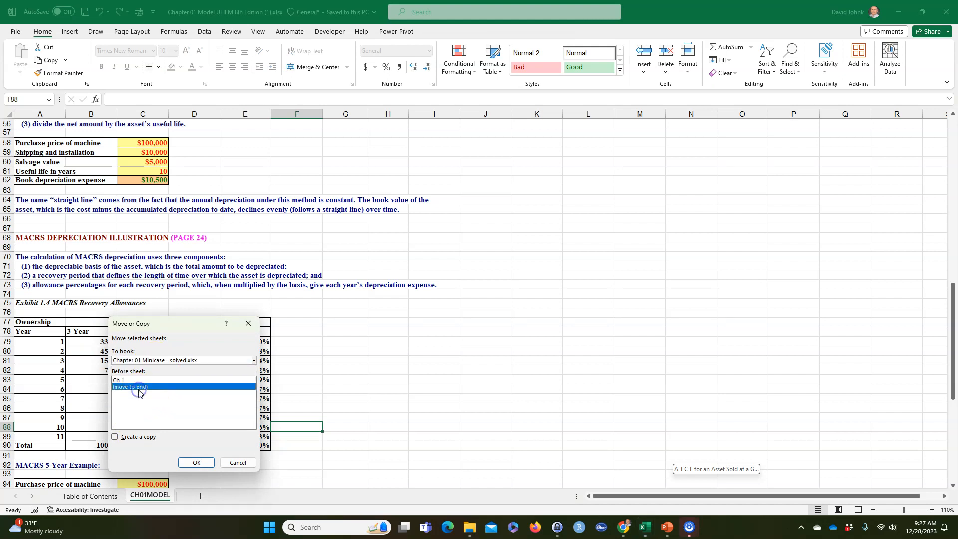
{"action": "left_click", "coordinate": [116, 436]}
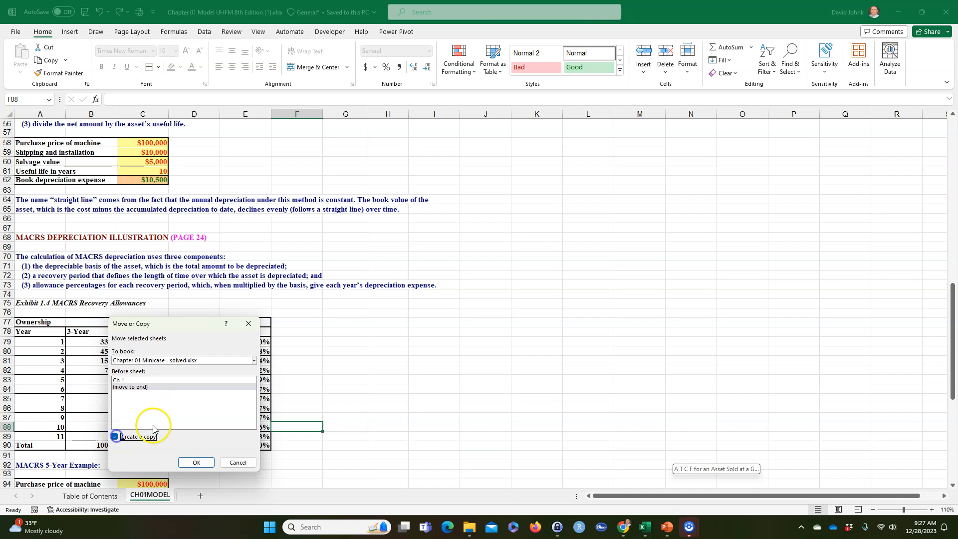
{"action": "left_click", "coordinate": [197, 462]}
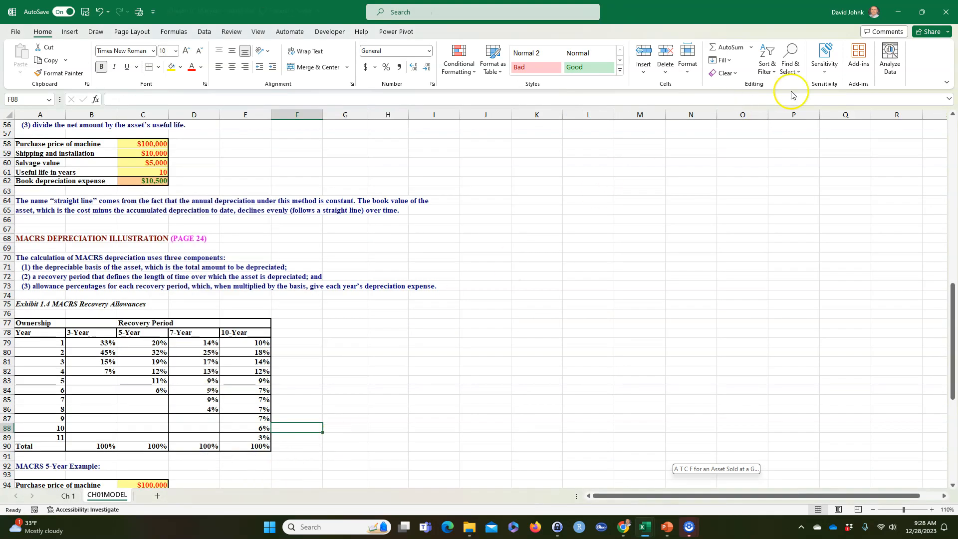
Step: Return to the original Chapter 01 Model workbook and close it
{"action": "key", "text": "ctrl+Tab"}
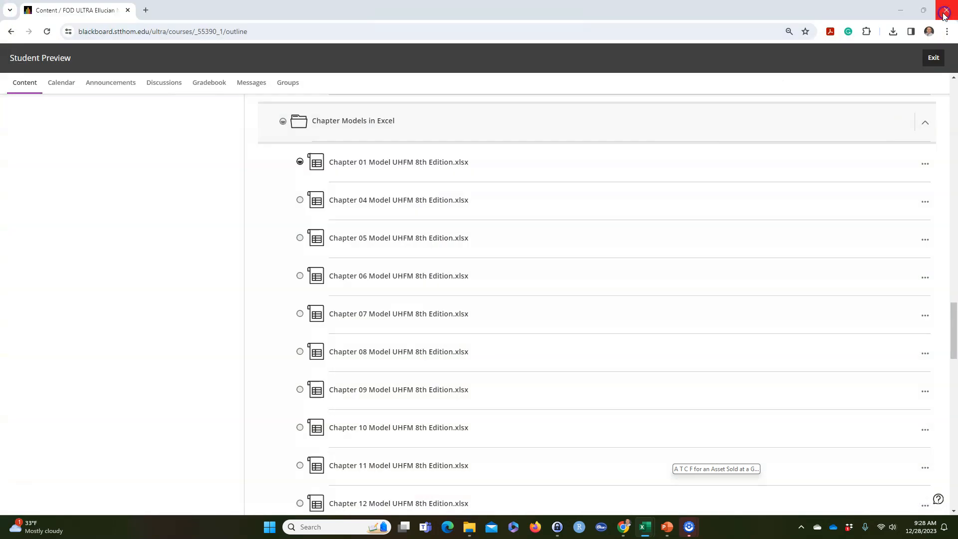
{"action": "left_click", "coordinate": [945, 12]}
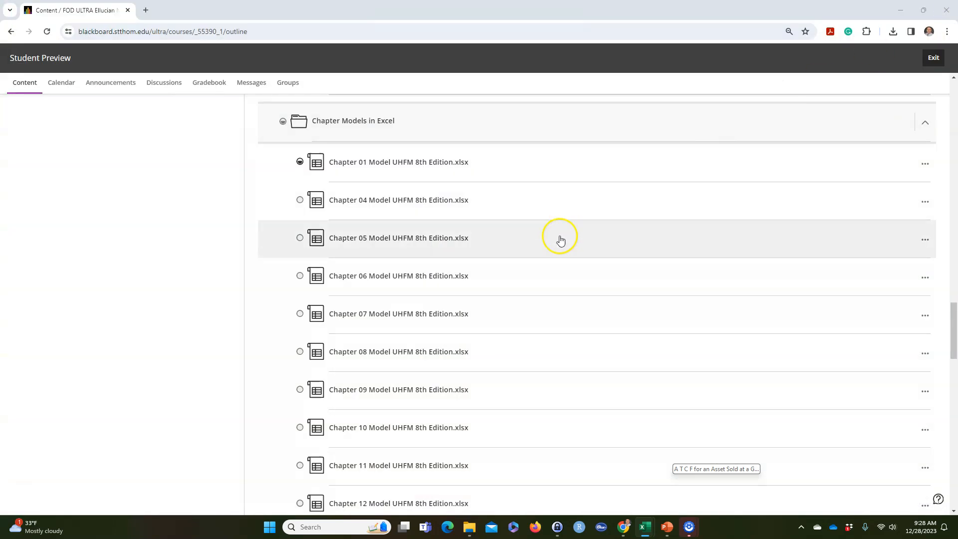
Step: Switch to the Chapter 01 Minicase - solved workbook in Excel and review the book depreciation example in C58:C62 of CH01MODEL
{"action": "mouse_move", "coordinate": [644, 524]}
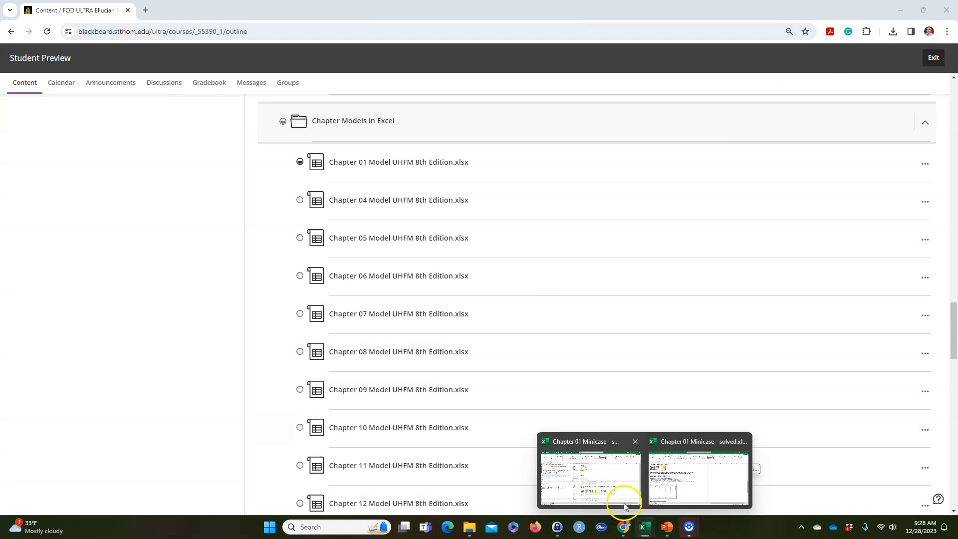
{"action": "left_click", "coordinate": [693, 496]}
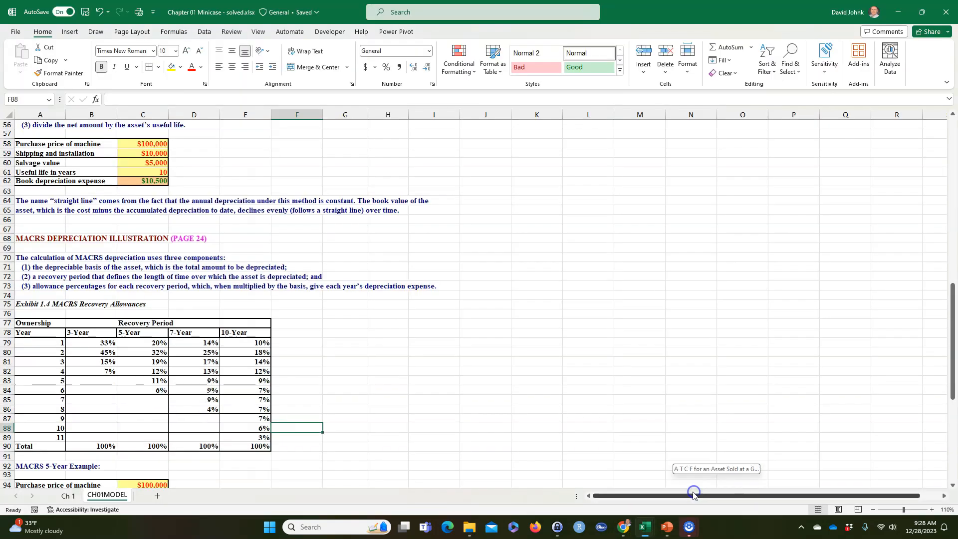
{"action": "left_click", "coordinate": [68, 495]}
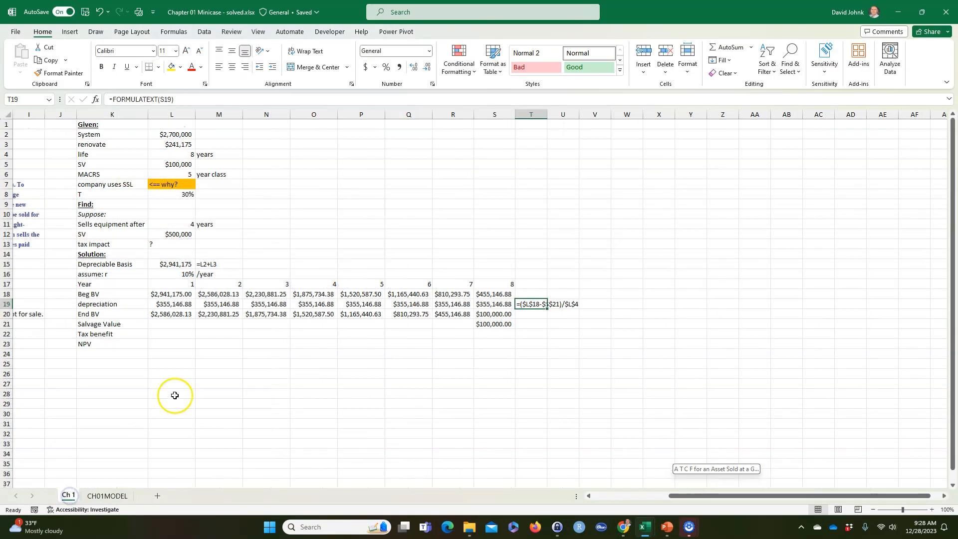
{"action": "left_click", "coordinate": [105, 495]}
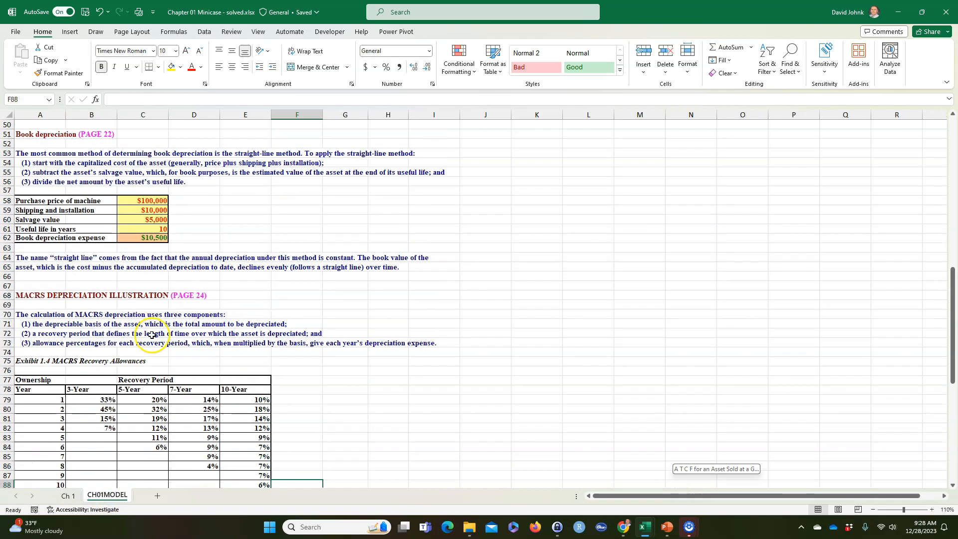
{"action": "scroll", "coordinate": [151, 335], "scroll_direction": "up", "scroll_amount": 2}
{"action": "left_click_drag", "start_coordinate": [142, 257], "coordinate": [139, 294]}
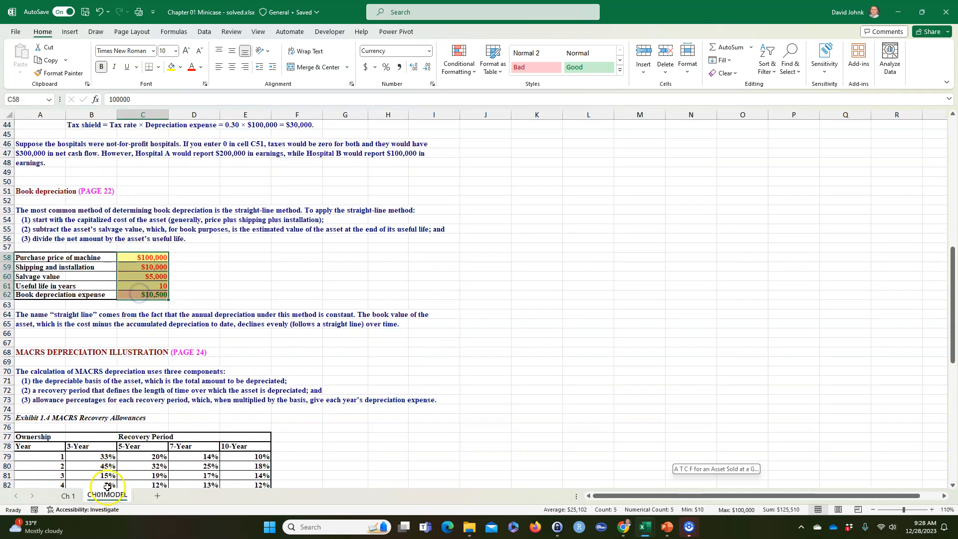
Step: Return to the Ch 1 sheet and check the straight-line depreciation formula for Year 1 in L19
{"action": "left_click", "coordinate": [68, 495]}
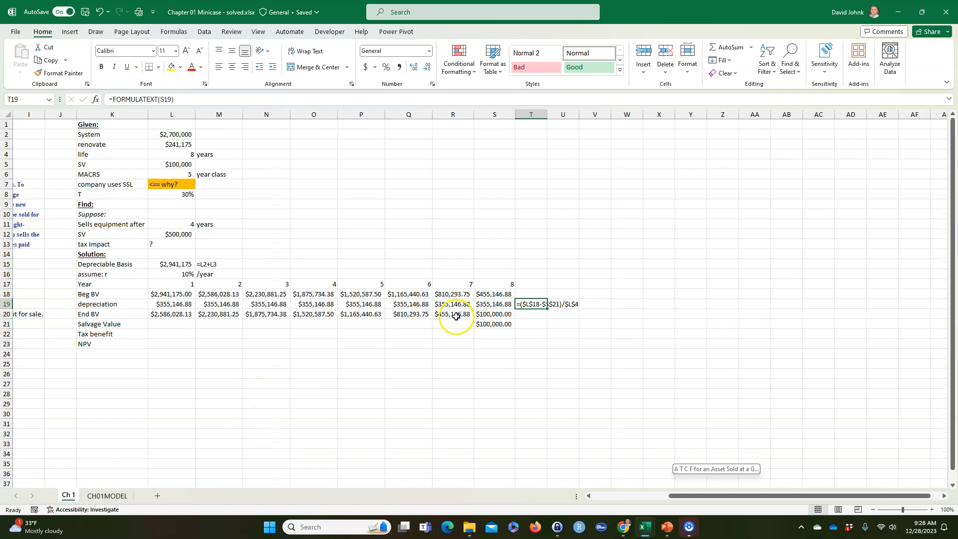
{"action": "left_click", "coordinate": [178, 304]}
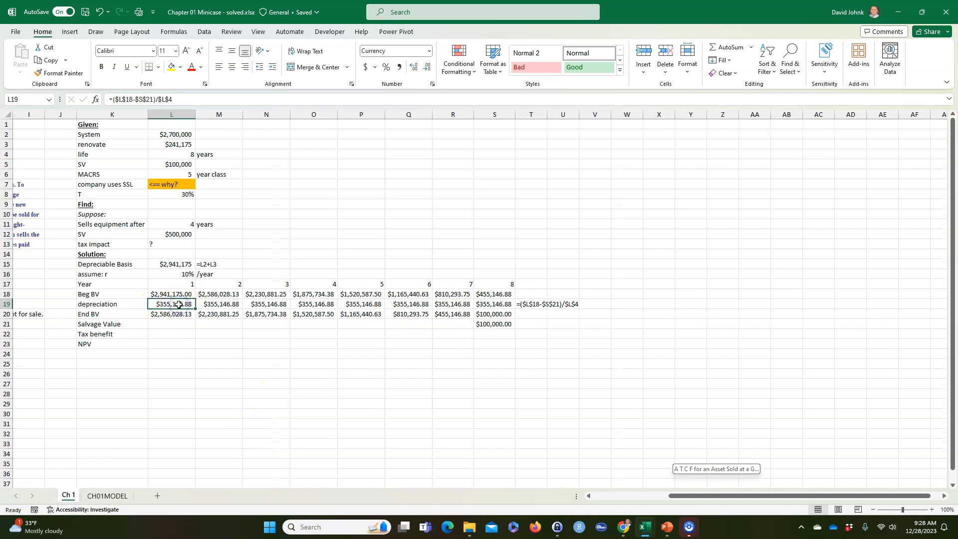
{"action": "left_click", "coordinate": [205, 304]}
{"action": "left_click", "coordinate": [210, 374]}
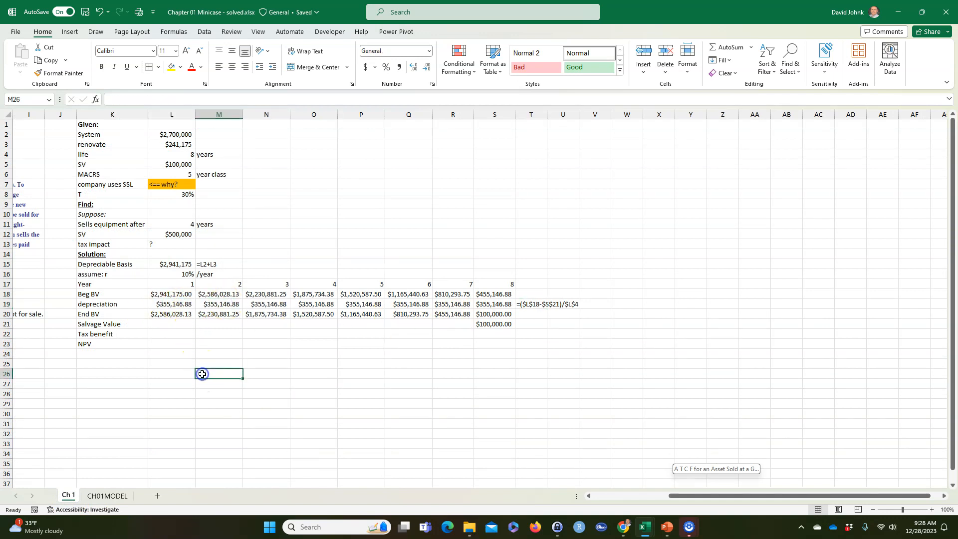
Step: Calculate the Year 1 tax benefit in L22 as the tax rate times depreciation with =$L$8*L19, keeping the rate reference absolute
{"action": "left_click", "coordinate": [158, 324]}
{"action": "left_click_drag", "start_coordinate": [676, 495], "coordinate": [523, 491]}
{"action": "left_click", "coordinate": [421, 334]}
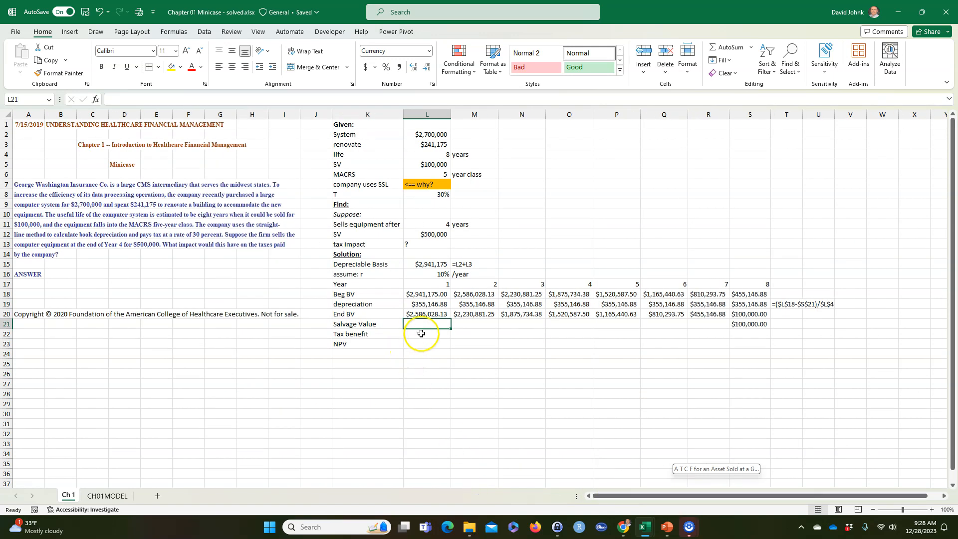
{"action": "type", "text": "="}
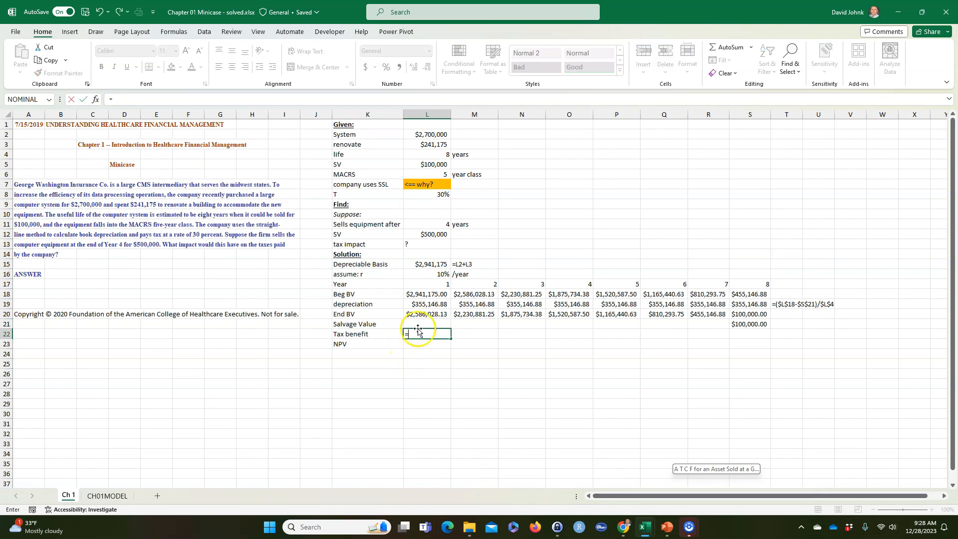
{"action": "left_click", "coordinate": [424, 195]}
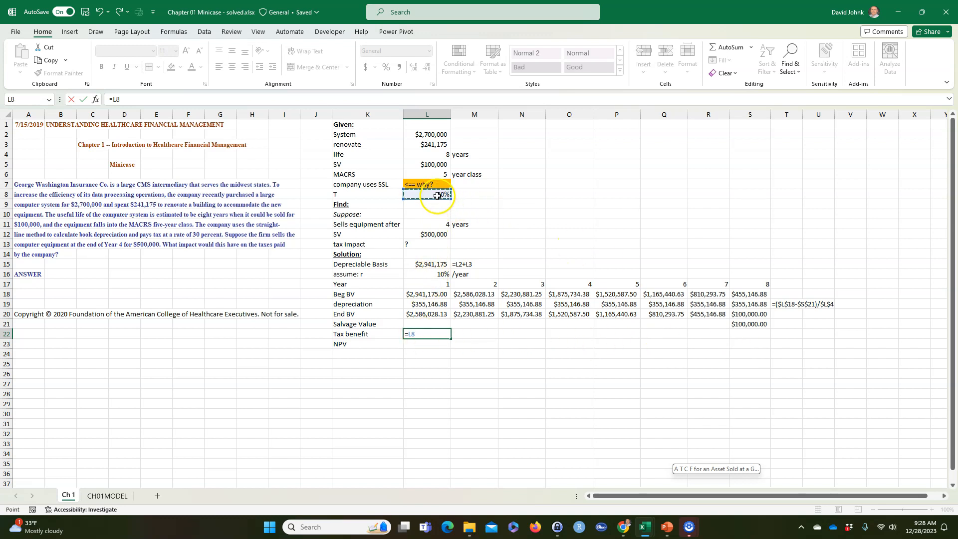
{"action": "key", "text": "F4"}
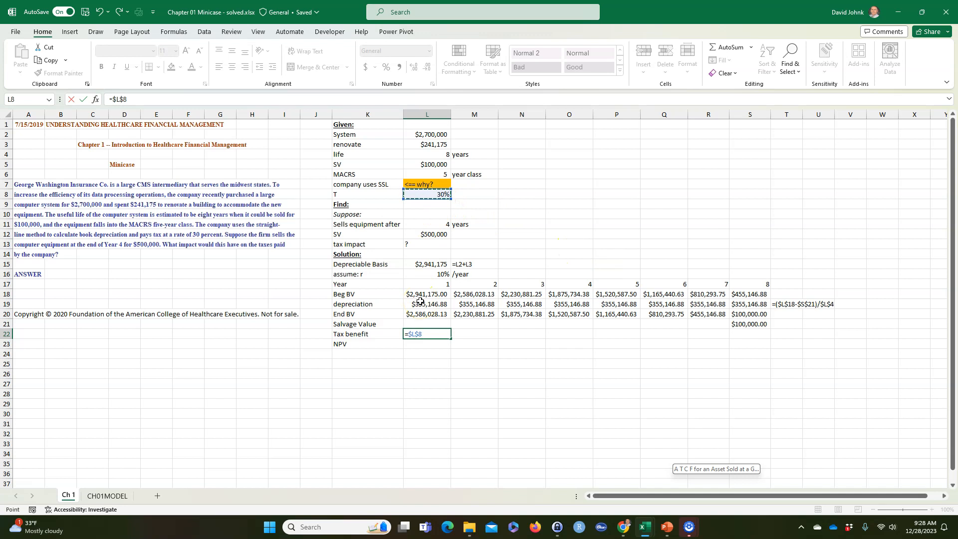
{"action": "left_click", "coordinate": [426, 305]}
{"action": "key", "text": "Return"}
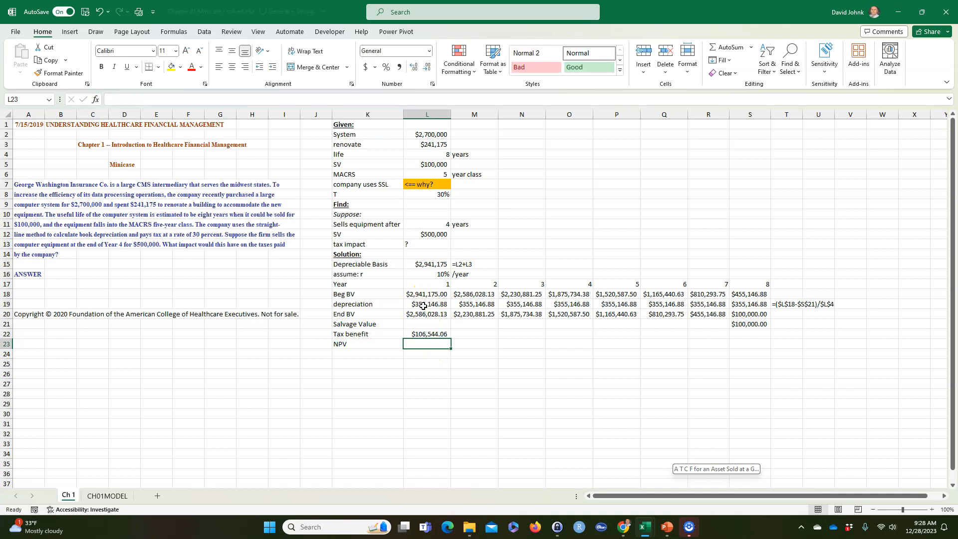
Step: Fill the tax benefit formula from L22 across to Year 8 in S22
{"action": "left_click", "coordinate": [428, 334]}
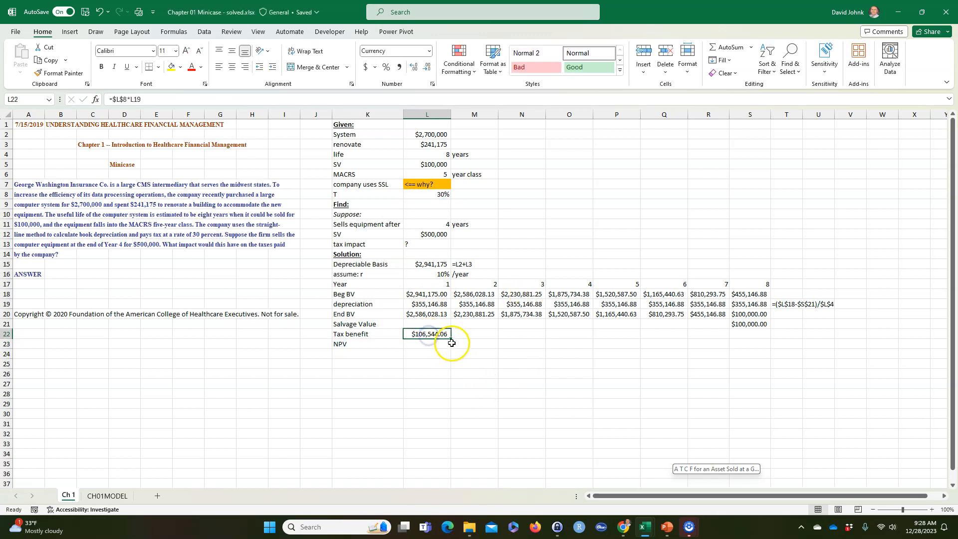
{"action": "left_click_drag", "start_coordinate": [451, 338], "coordinate": [770, 327]}
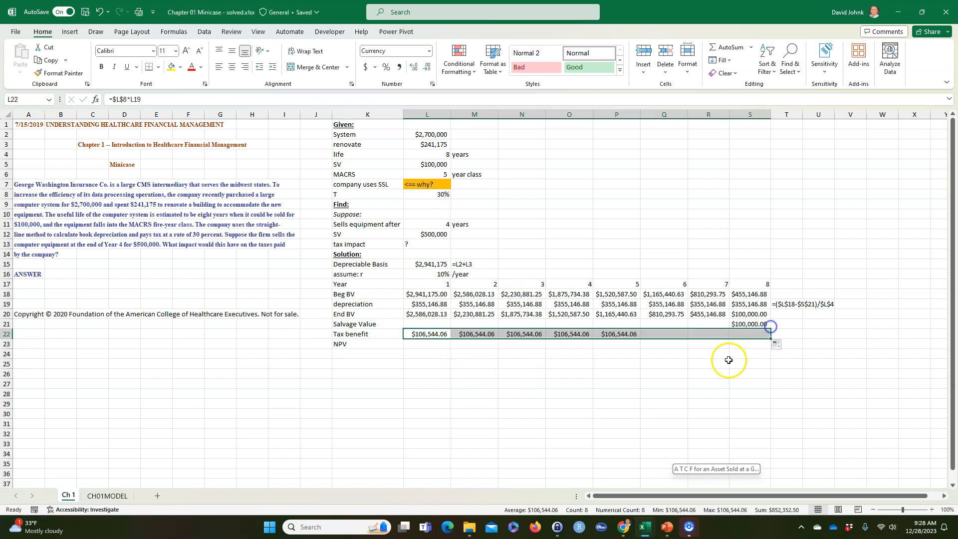
{"action": "left_click", "coordinate": [695, 393]}
Step: Review the tax benefit formulas in L22:S22 against the yearly depreciation amounts in L19:S19
{"action": "left_click_drag", "start_coordinate": [421, 334], "coordinate": [748, 335]}
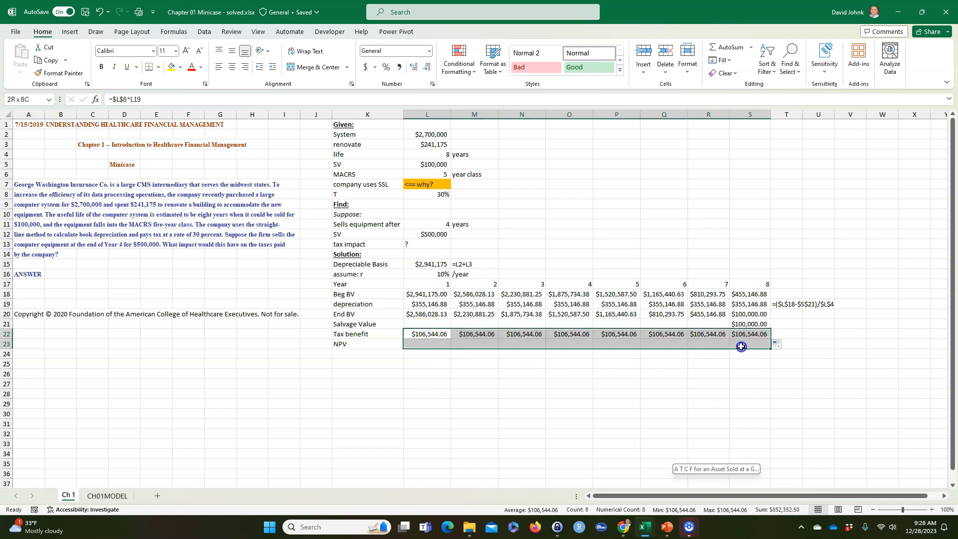
{"action": "left_click_drag", "start_coordinate": [428, 303], "coordinate": [748, 304]}
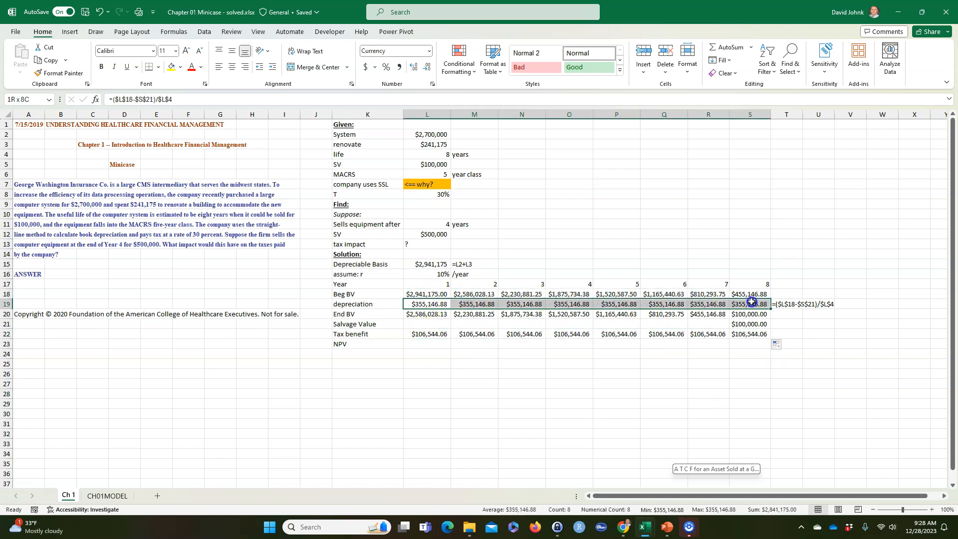
{"action": "left_click", "coordinate": [684, 374]}
{"action": "left_click", "coordinate": [758, 334]}
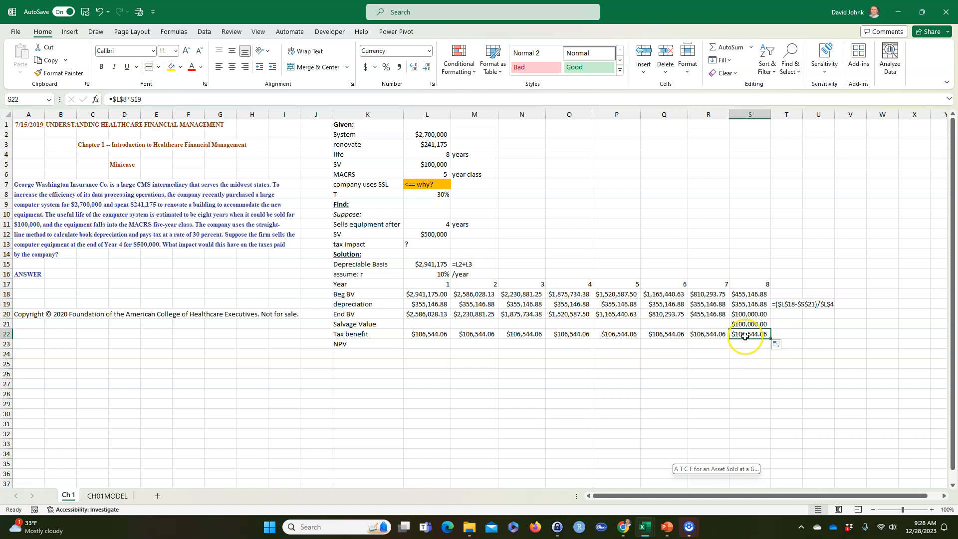
{"action": "left_click", "coordinate": [742, 334]}
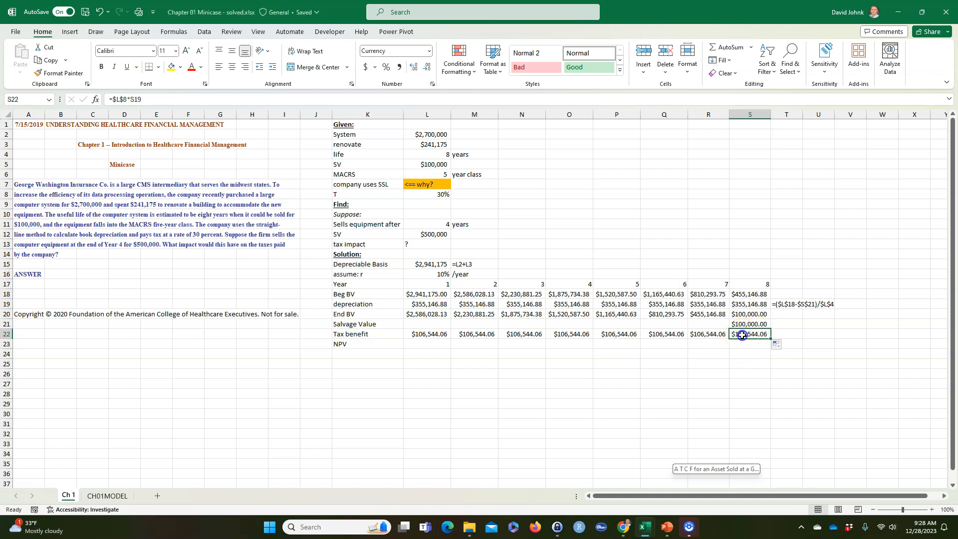
{"action": "left_click", "coordinate": [705, 333]}
{"action": "left_click", "coordinate": [660, 333]}
{"action": "left_click", "coordinate": [618, 334]}
{"action": "left_click", "coordinate": [568, 334]}
{"action": "left_click", "coordinate": [479, 394]}
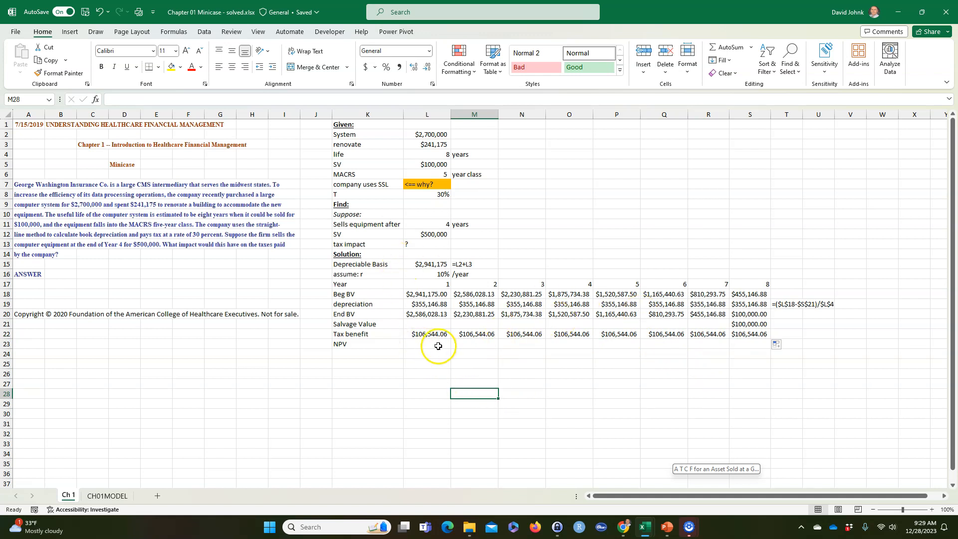
{"action": "left_click", "coordinate": [748, 338]}
{"action": "left_click", "coordinate": [424, 337]}
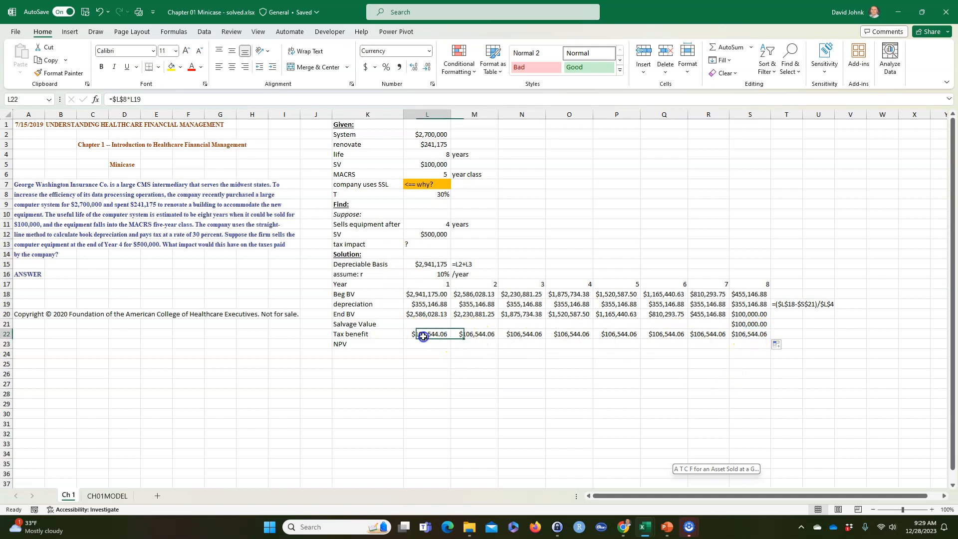
{"action": "left_click", "coordinate": [748, 335]}
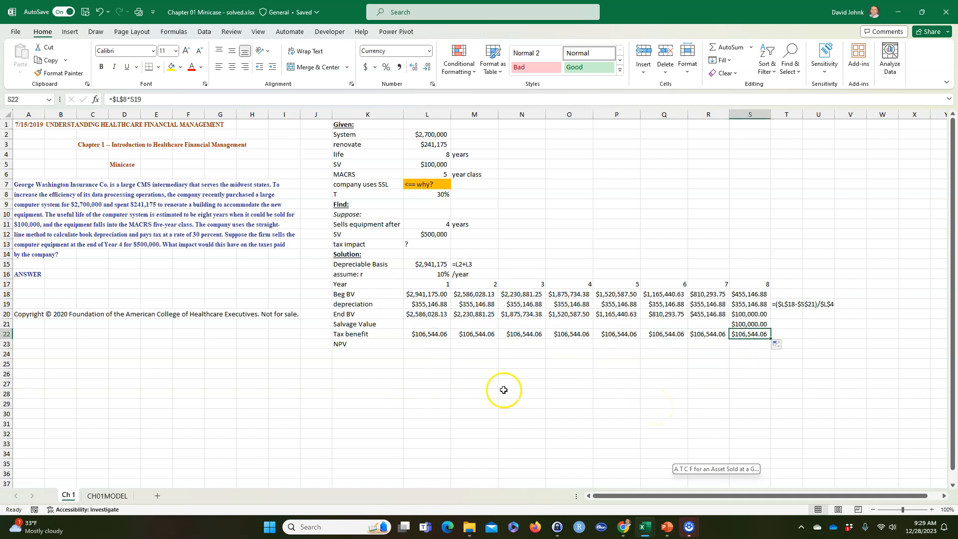
Step: Calculate the NPV of the eight yearly tax benefits in L23 with =NPV(L16,L22:S22)
{"action": "left_click", "coordinate": [429, 344]}
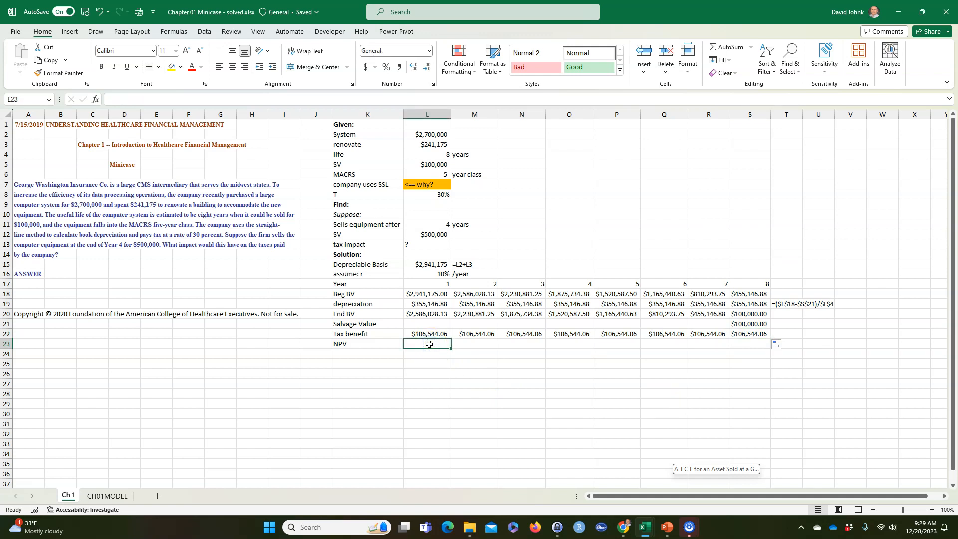
{"action": "type", "text": "=n"}
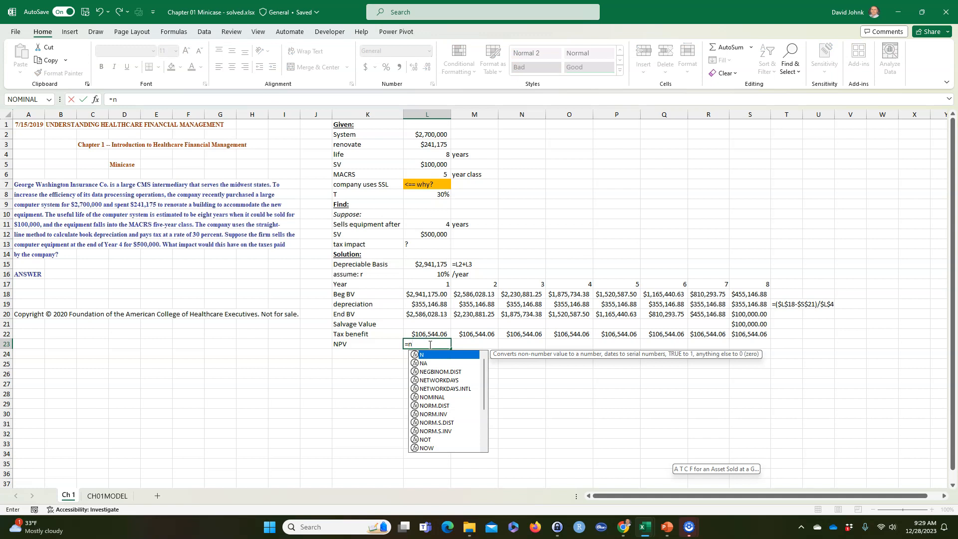
{"action": "type", "text": "pv("}
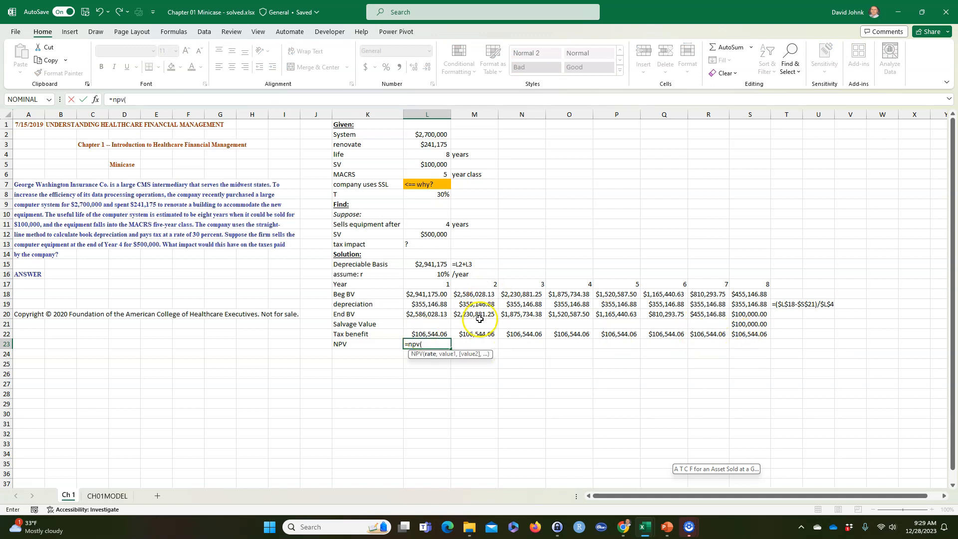
{"action": "left_click", "coordinate": [432, 274]}
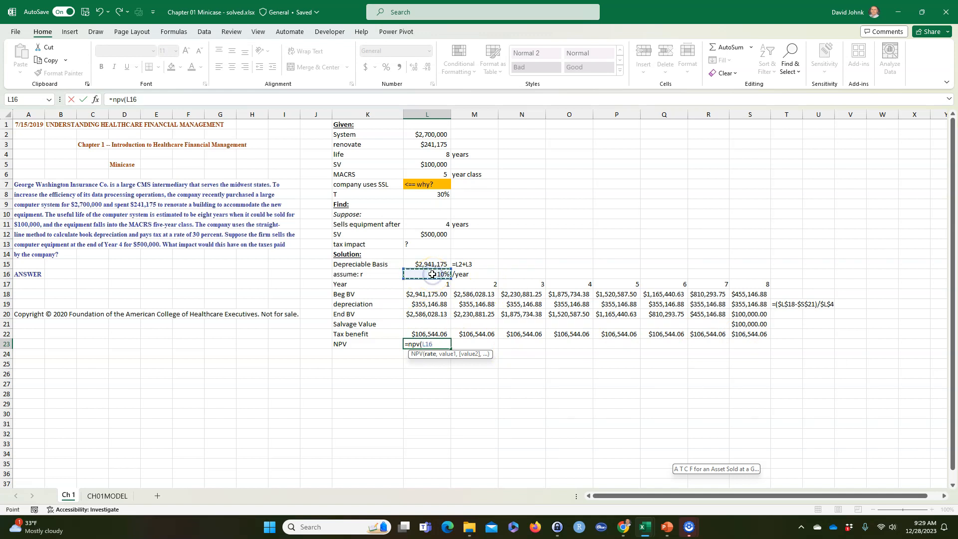
{"action": "type", "text": ","}
{"action": "left_click_drag", "start_coordinate": [427, 332], "coordinate": [737, 333]}
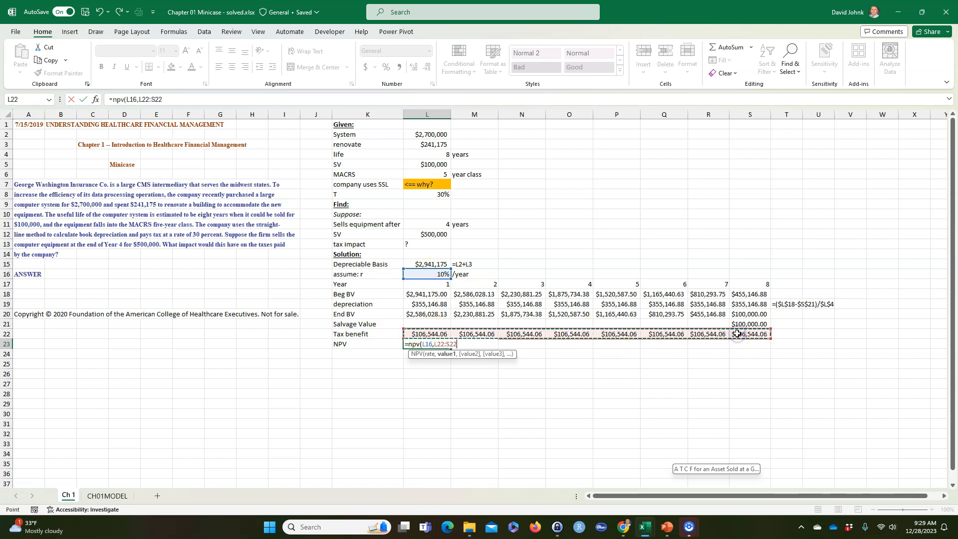
{"action": "type", "text": ")"}
{"action": "key", "text": "Return"}
Step: Check the NPV formula in L23 against its discount rate in L16 and the tax benefits in L22:S22
{"action": "left_click", "coordinate": [424, 345]}
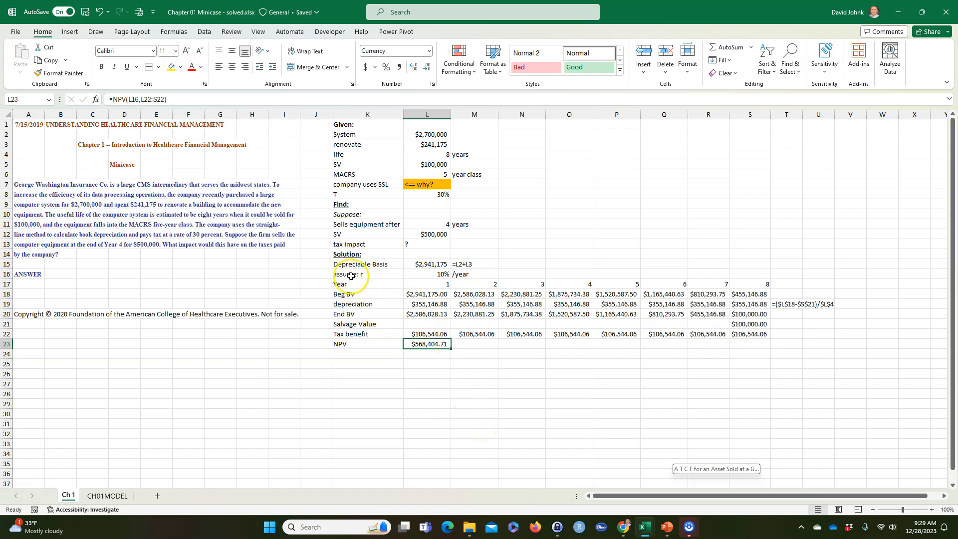
{"action": "left_click", "coordinate": [433, 274]}
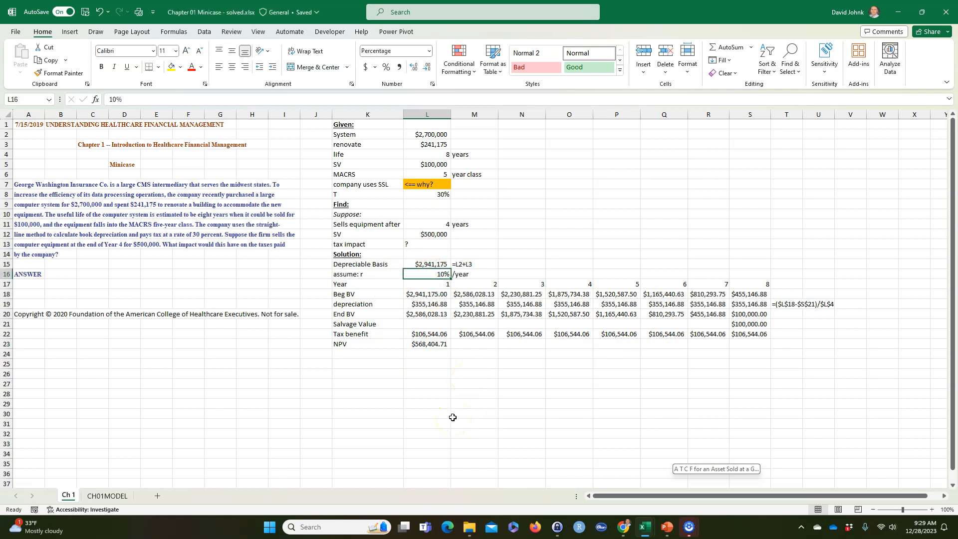
{"action": "left_click_drag", "start_coordinate": [427, 333], "coordinate": [743, 333]}
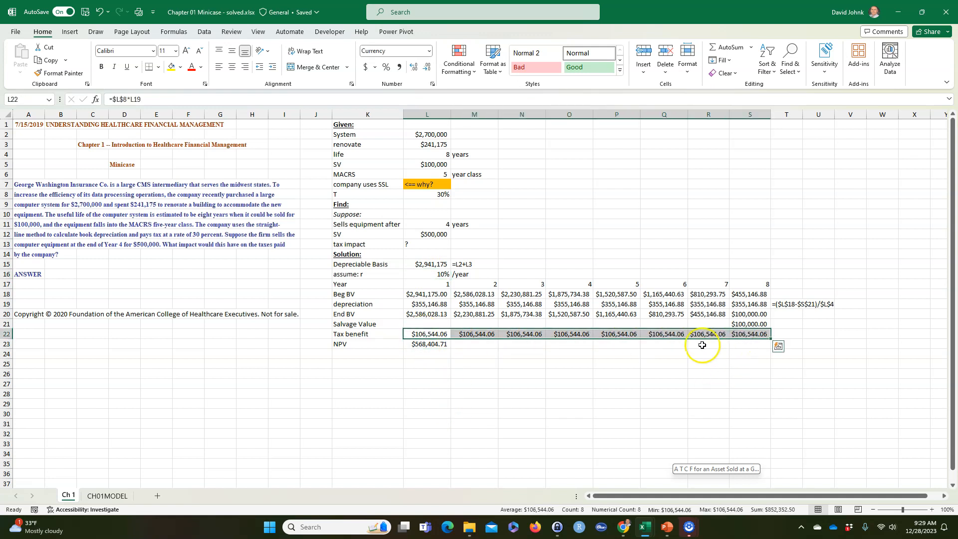
{"action": "left_click", "coordinate": [428, 334]}
{"action": "left_click", "coordinate": [744, 335]}
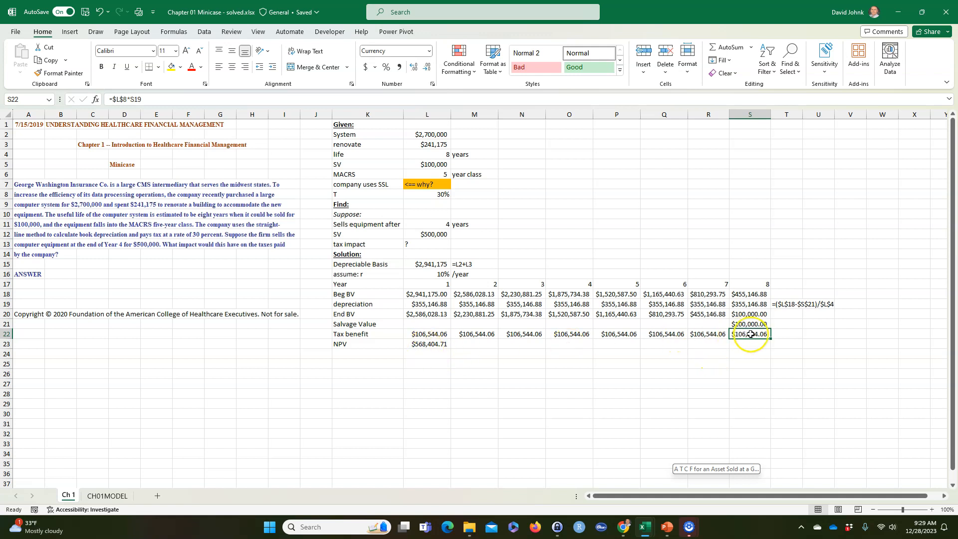
{"action": "left_click", "coordinate": [429, 343]}
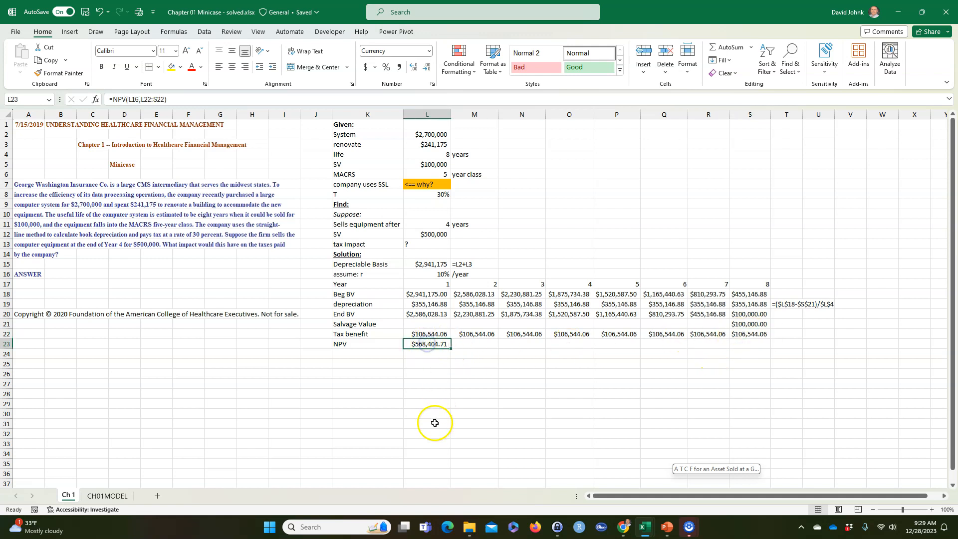
Step: Show the NPV formula as text in M23 using FORMULATEXT on cell L23
{"action": "left_click", "coordinate": [464, 342]}
{"action": "type", "text": "=gopt"}
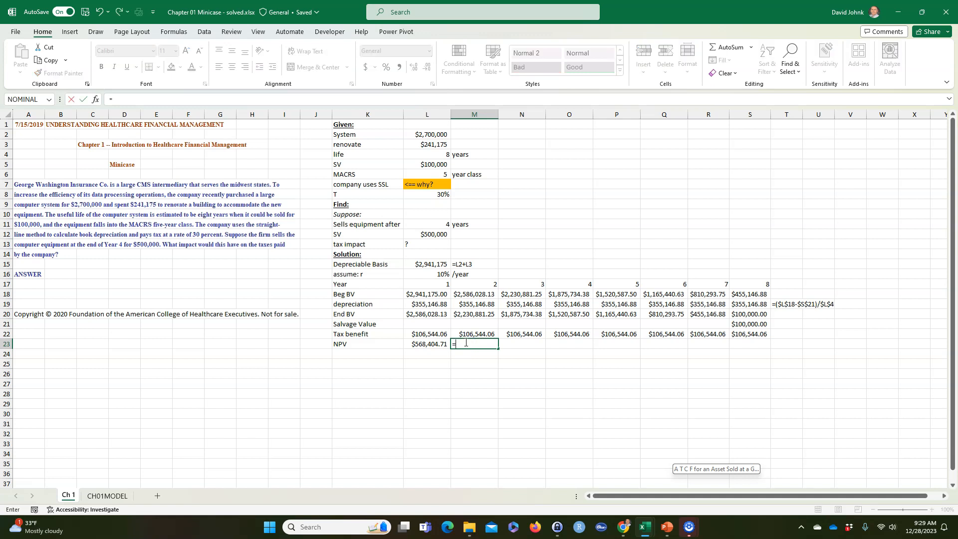
{"action": "key", "text": "BackSpace"}
{"action": "key", "text": "BackSpace"}
{"action": "key", "text": "BackSpace"}
{"action": "key", "text": "BackSpace"}
{"action": "type", "text": "form"}
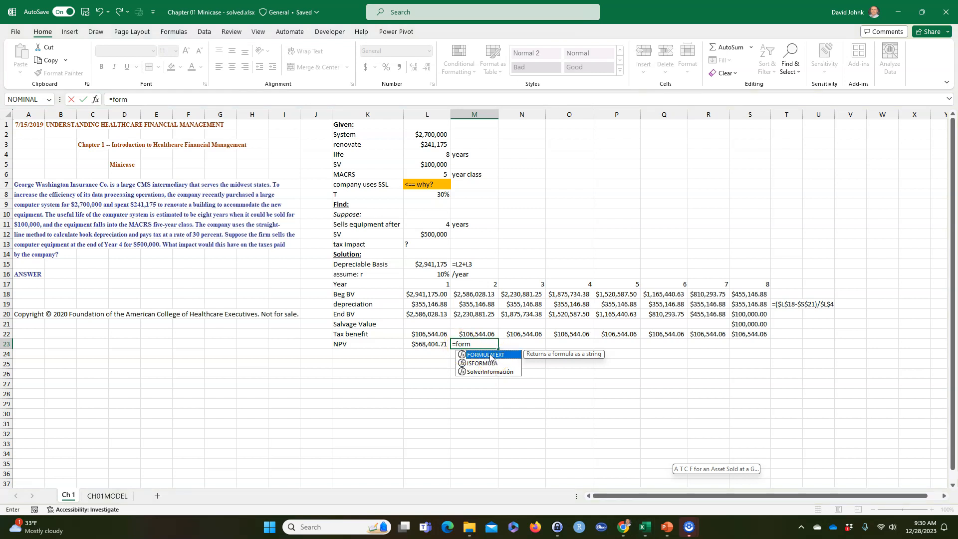
{"action": "double_click", "coordinate": [490, 355]}
{"action": "left_click", "coordinate": [423, 345]}
{"action": "key", "text": "Return"}
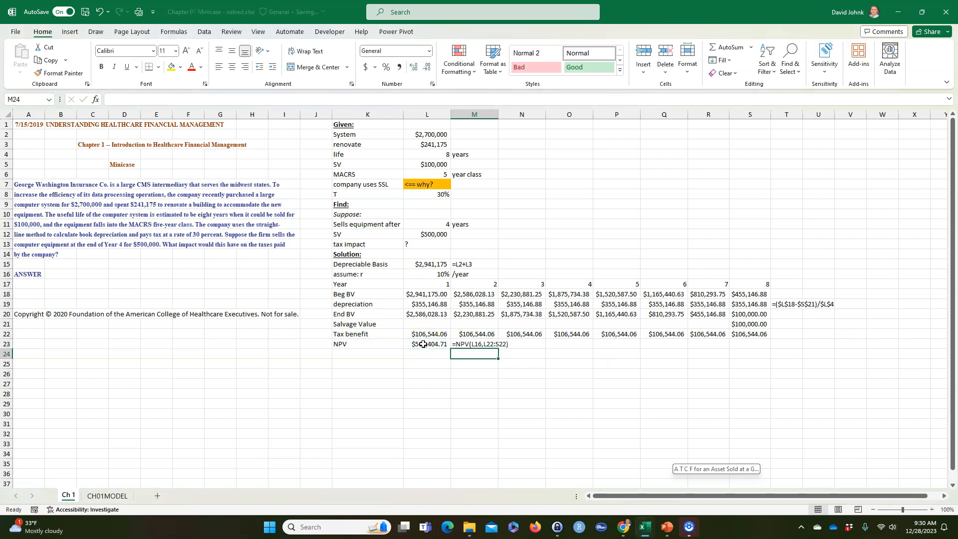
Step: Review the rate and value arguments of the NPV formula in L23
{"action": "left_click", "coordinate": [423, 344]}
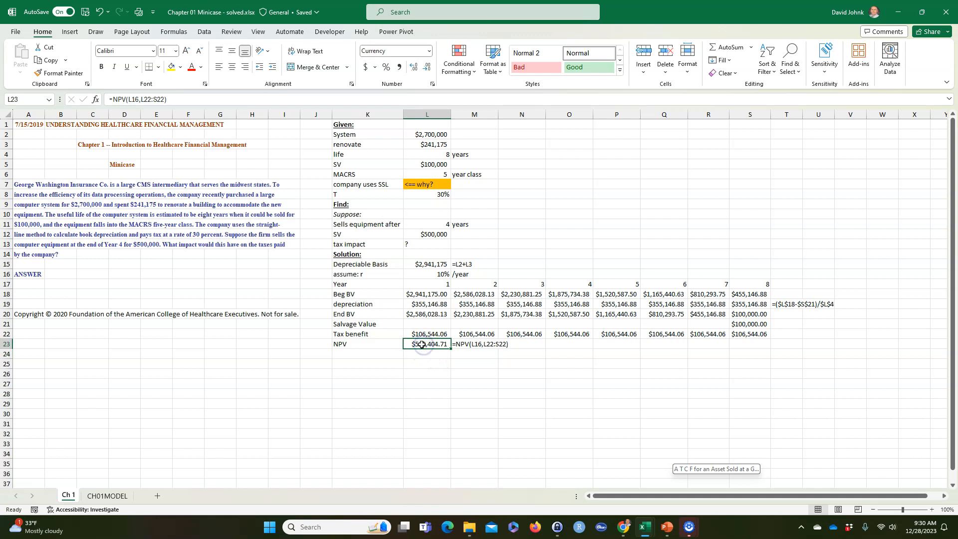
{"action": "double_click", "coordinate": [421, 344]}
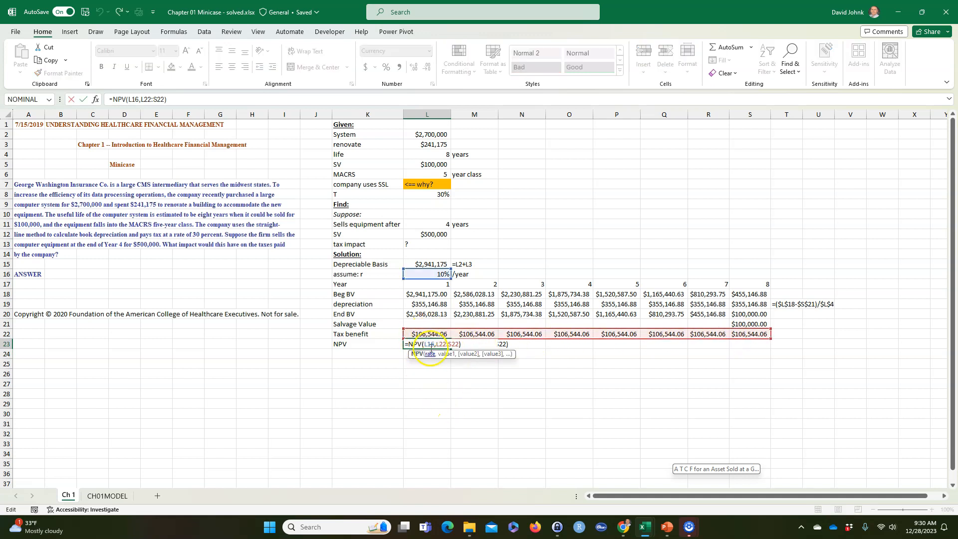
{"action": "left_click", "coordinate": [432, 377]}
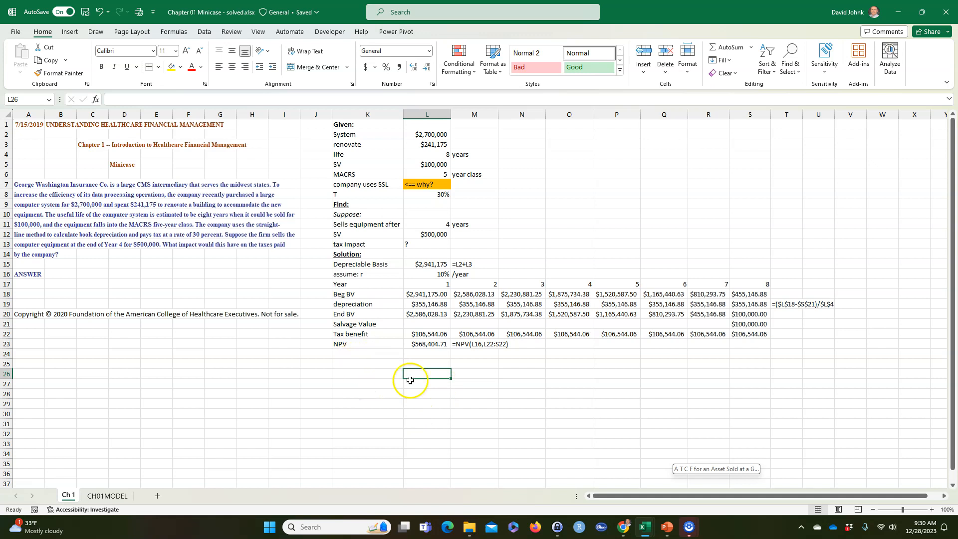
Step: Copy the straight-line schedule in K17:T23 and paste the duplicate block starting at K25
{"action": "left_click_drag", "start_coordinate": [369, 284], "coordinate": [800, 345]}
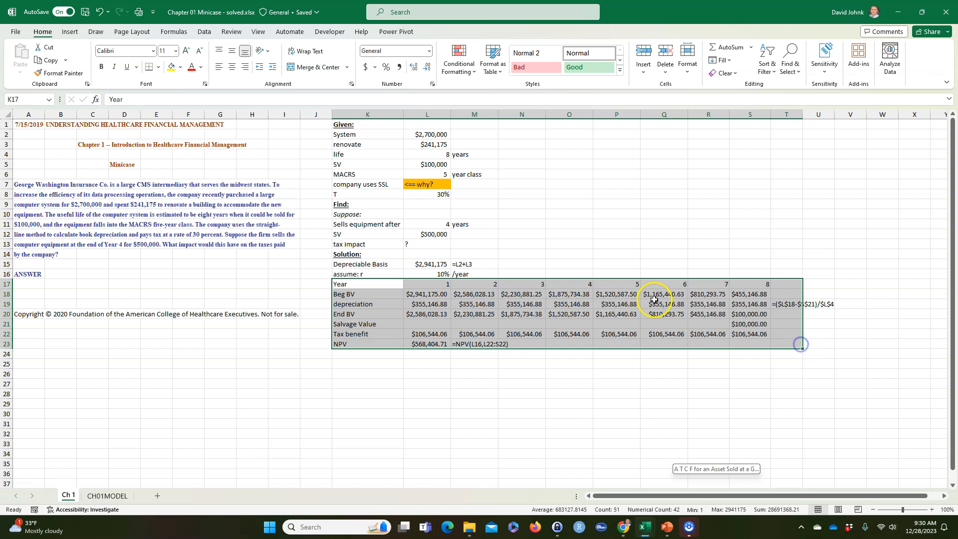
{"action": "right_click", "coordinate": [653, 299]}
{"action": "left_click", "coordinate": [678, 195]}
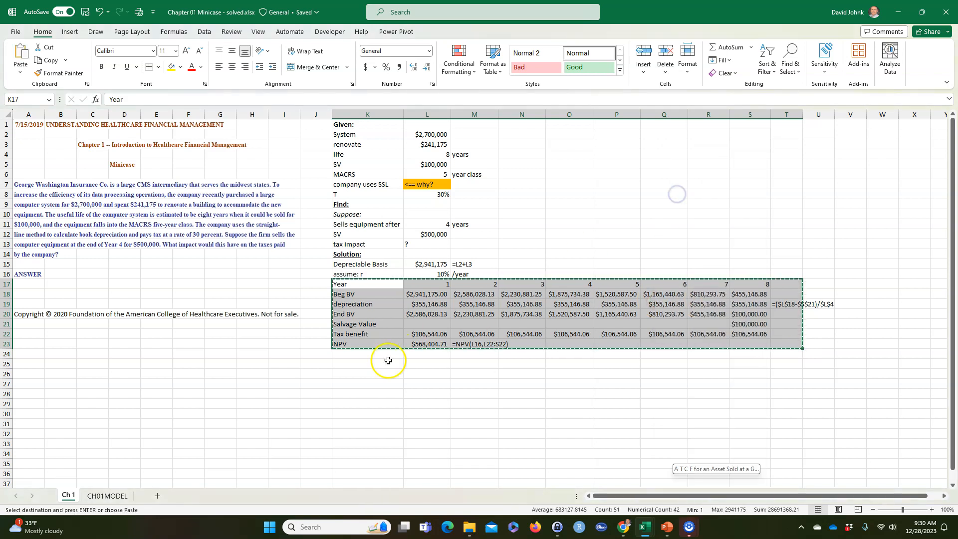
{"action": "left_click", "coordinate": [370, 363]}
{"action": "key", "text": "ctrl+v"}
{"action": "left_click", "coordinate": [384, 454]}
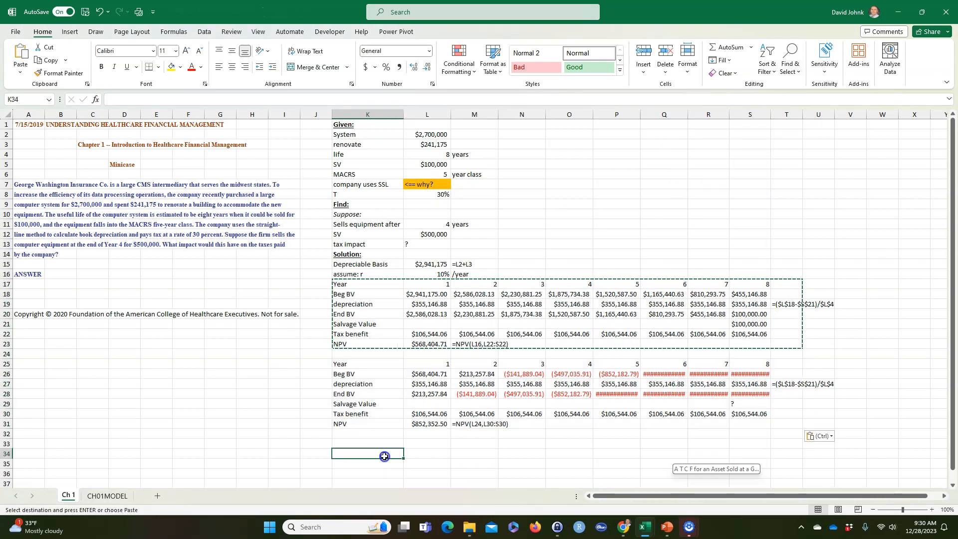
Step: Link the duplicate schedule's year 1 beginning book value in L26 to the depreciable basis with =L15
{"action": "double_click", "coordinate": [427, 373]}
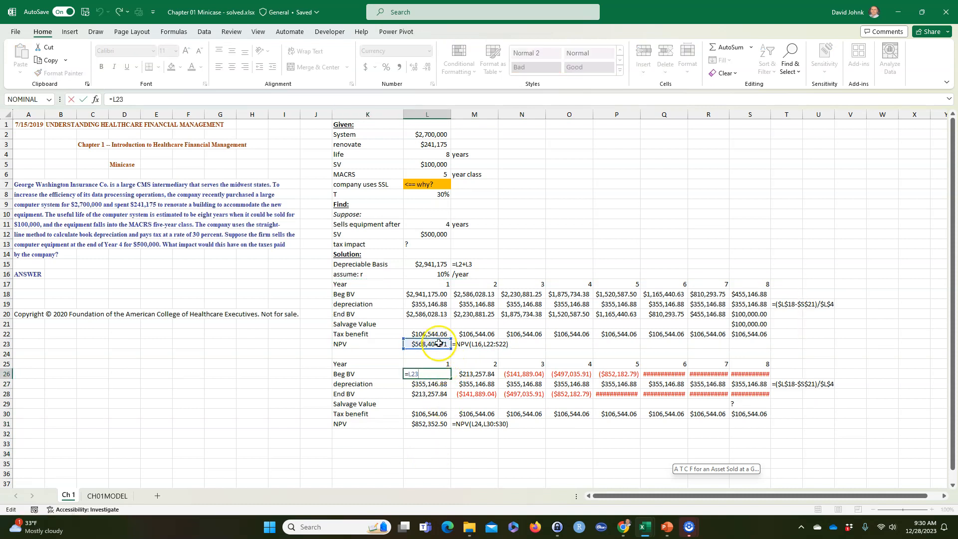
{"action": "left_click", "coordinate": [441, 265]}
{"action": "left_click", "coordinate": [442, 267]}
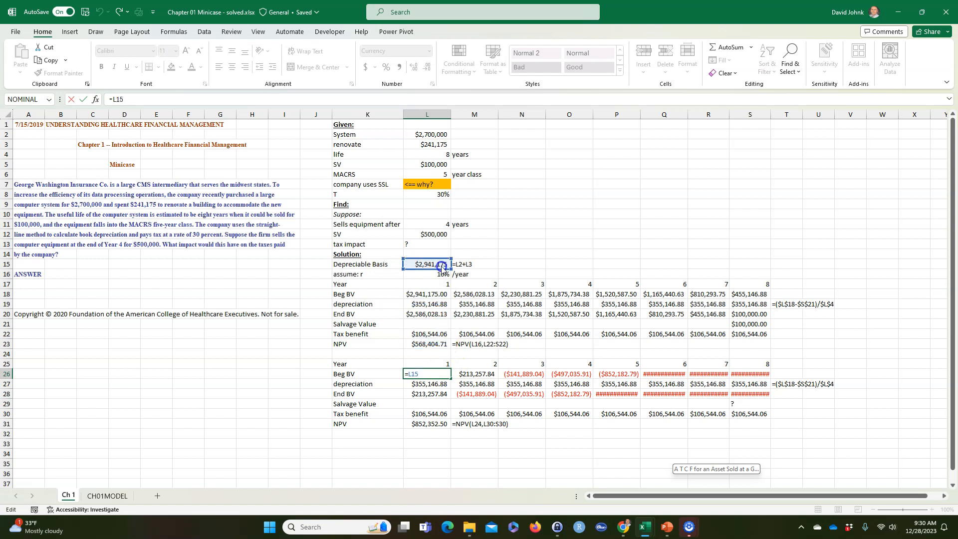
{"action": "key", "text": "Return"}
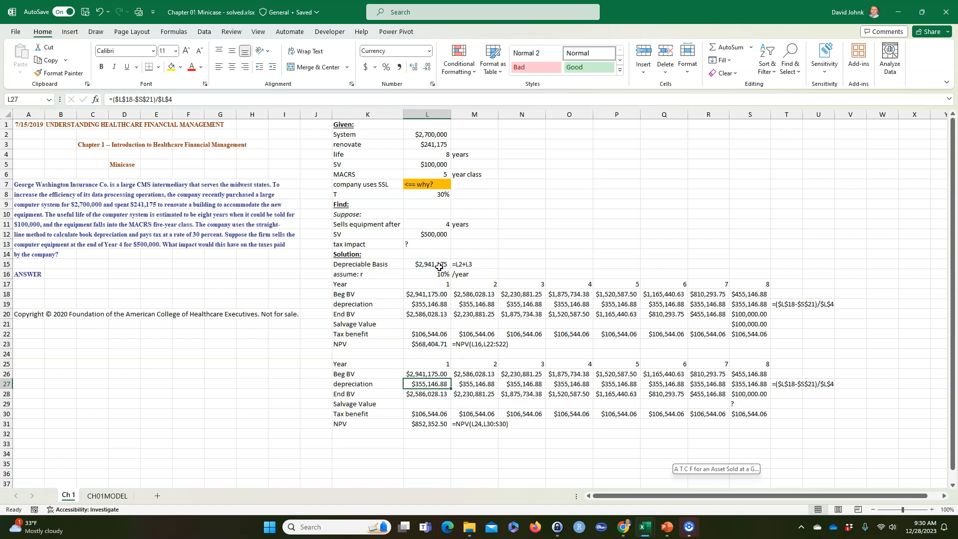
Step: Examine the 5-Year MACRS recovery allowances in C79:C84 of the CH01MODEL sheet against the MACRS class in L6 of Ch 1
{"action": "left_click", "coordinate": [426, 380]}
{"action": "left_click", "coordinate": [425, 384]}
{"action": "left_click", "coordinate": [108, 495]}
{"action": "scroll", "coordinate": [150, 359], "scroll_direction": "down", "scroll_amount": 6}
{"action": "left_click", "coordinate": [165, 374]}
{"action": "left_click_drag", "start_coordinate": [145, 342], "coordinate": [146, 387]}
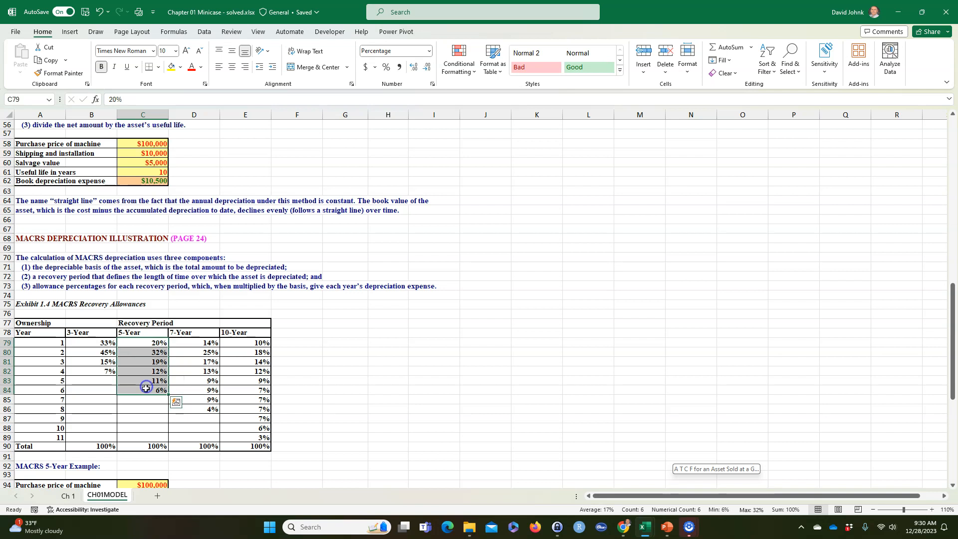
{"action": "left_click", "coordinate": [68, 495]}
{"action": "left_click", "coordinate": [421, 174]}
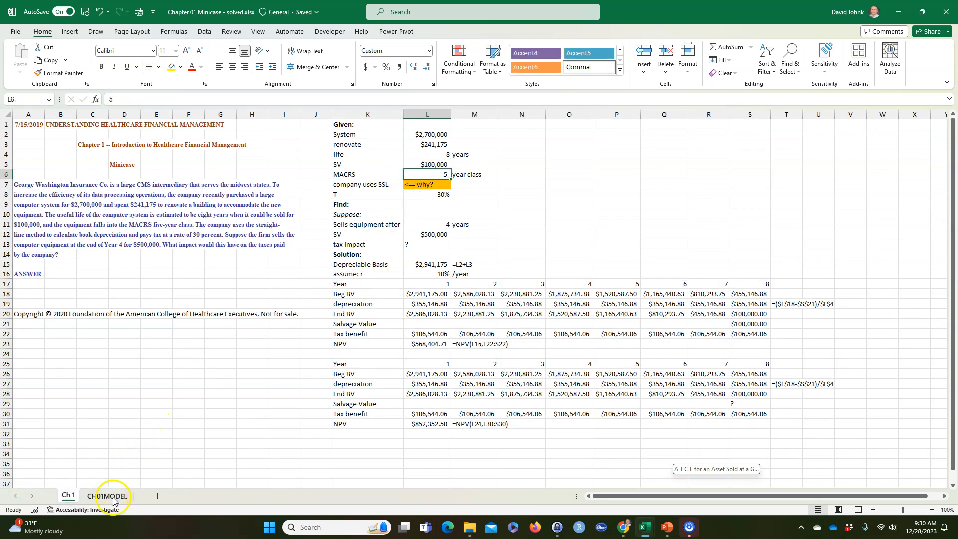
Step: Copy the 3-Year and 5-Year MACRS allowances in A78:C90 of CH01MODEL and paste them transposed at A22 of Ch 1
{"action": "left_click", "coordinate": [109, 495]}
{"action": "left_click", "coordinate": [134, 399]}
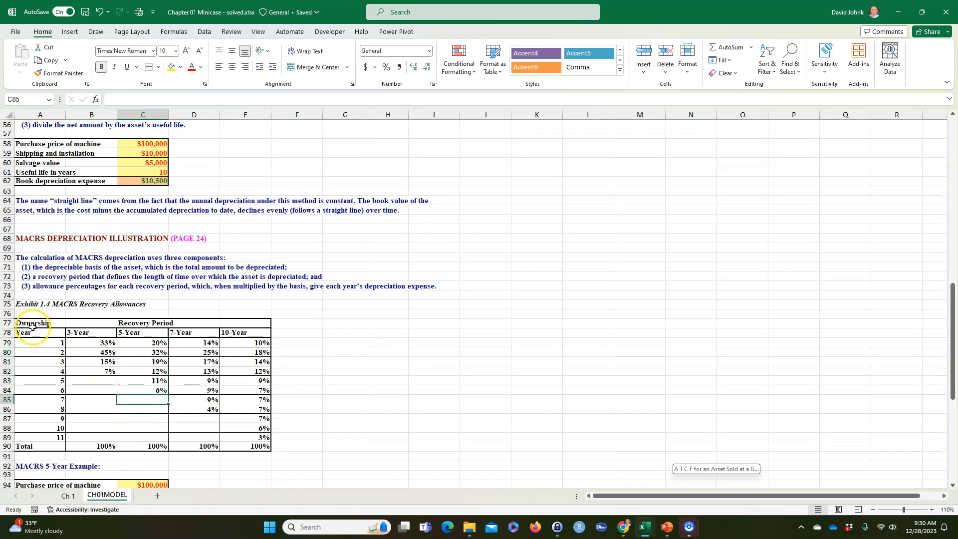
{"action": "left_click_drag", "start_coordinate": [32, 329], "coordinate": [136, 445]}
{"action": "right_click", "coordinate": [121, 404]}
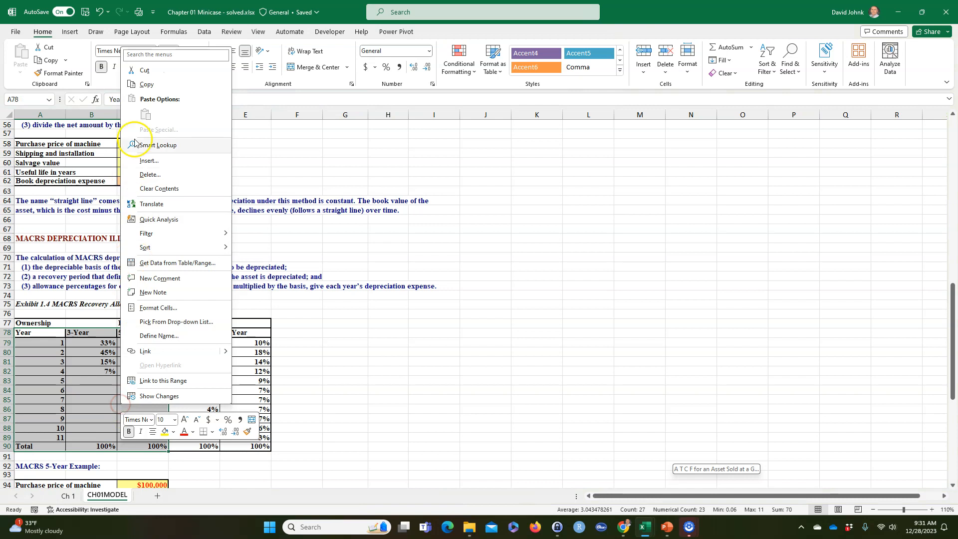
{"action": "left_click", "coordinate": [142, 84]}
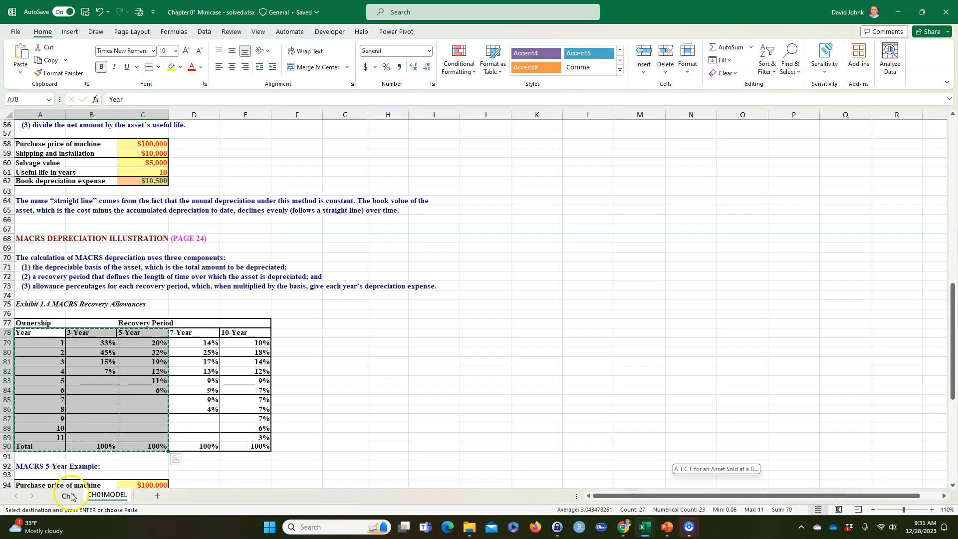
{"action": "left_click", "coordinate": [71, 496]}
{"action": "left_click", "coordinate": [28, 337]}
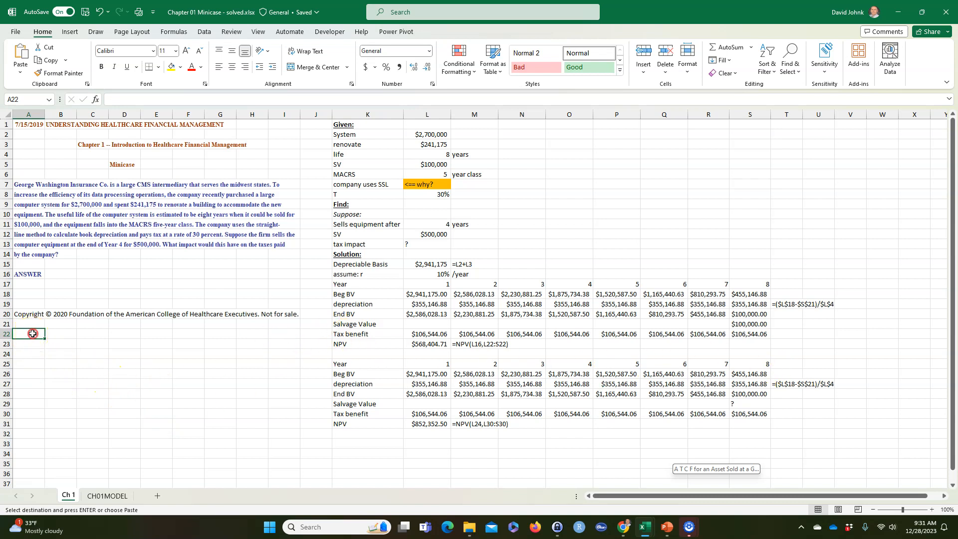
{"action": "right_click", "coordinate": [33, 333]}
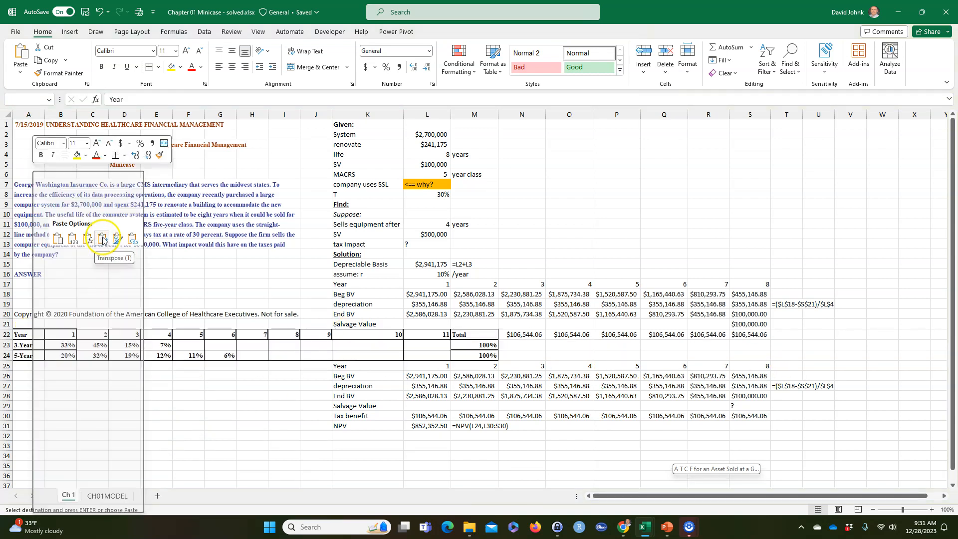
{"action": "left_click", "coordinate": [102, 240]}
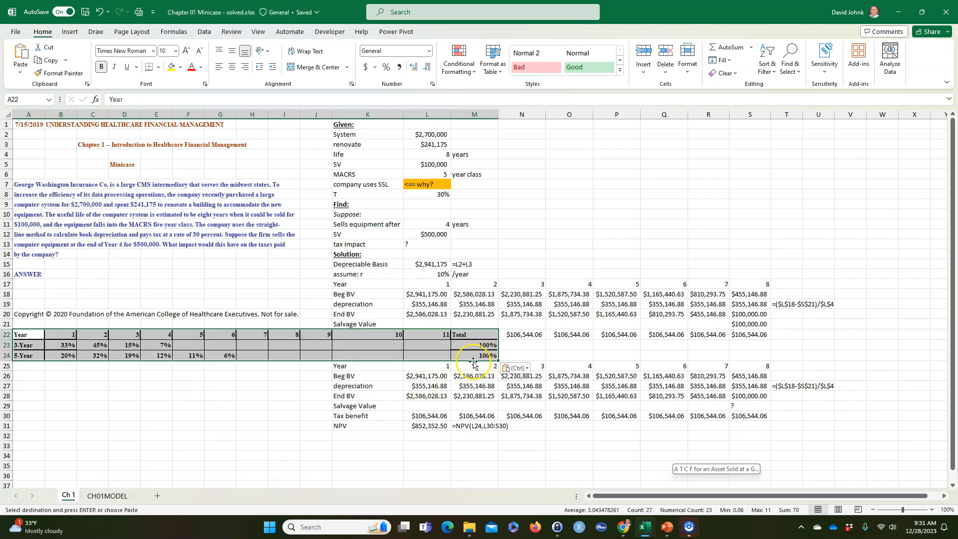
Step: Undo the last paste of the transposed recovery allowance table at A22
{"action": "key", "text": "ctrl+z"}
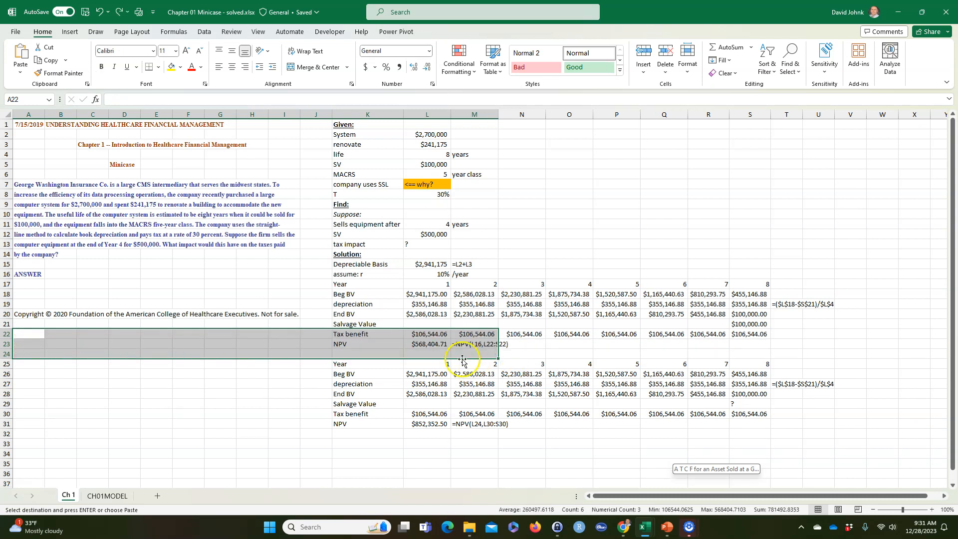
{"action": "left_click", "coordinate": [470, 344]}
{"action": "left_click", "coordinate": [256, 396]}
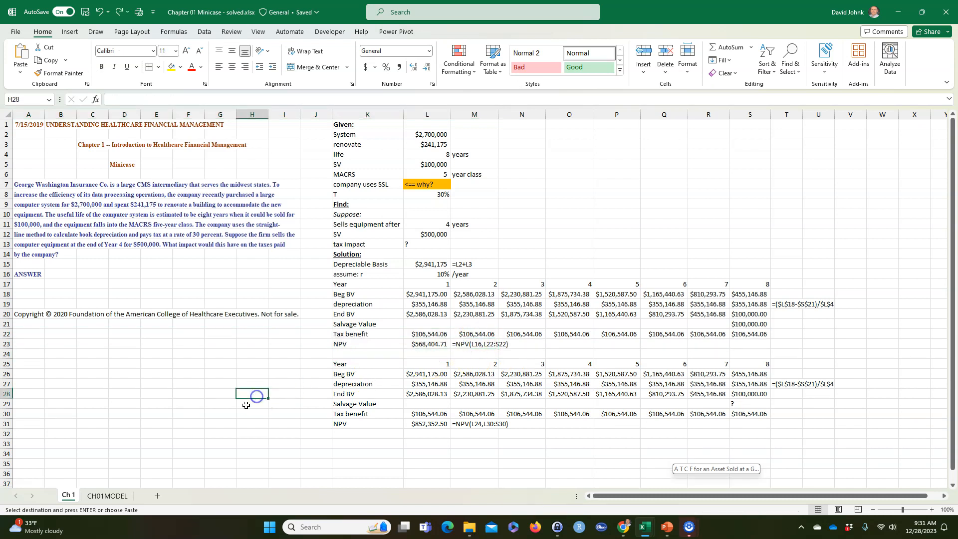
Step: Copy the Year, 3-Year and 5-Year allowances for years 1 to 6 (A78:C84) from CH01MODEL and paste them transposed at A22 of Ch 1
{"action": "left_click", "coordinate": [107, 495]}
{"action": "left_click_drag", "start_coordinate": [40, 333], "coordinate": [143, 387]}
{"action": "right_click", "coordinate": [137, 384]}
{"action": "left_click", "coordinate": [160, 88]}
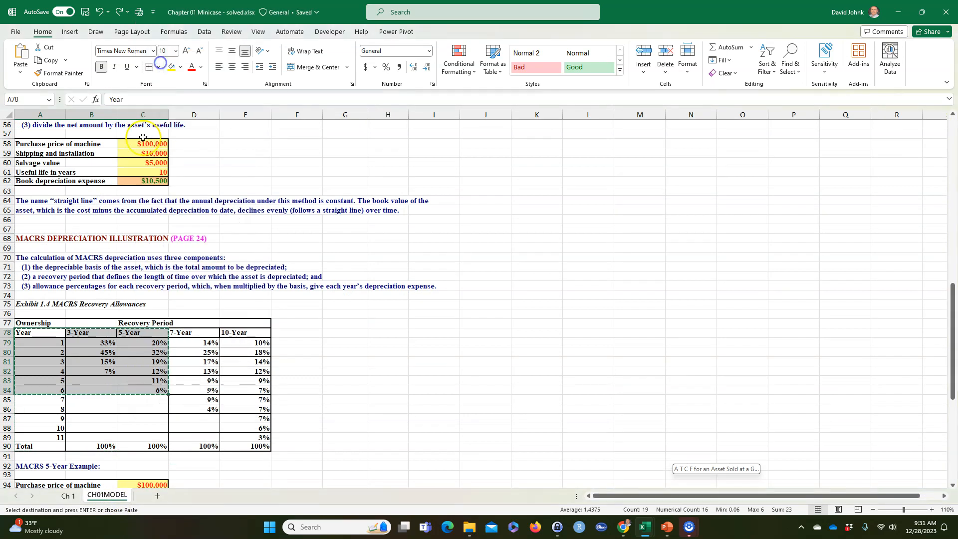
{"action": "left_click", "coordinate": [68, 495]}
{"action": "left_click", "coordinate": [31, 333]}
{"action": "right_click", "coordinate": [31, 333]}
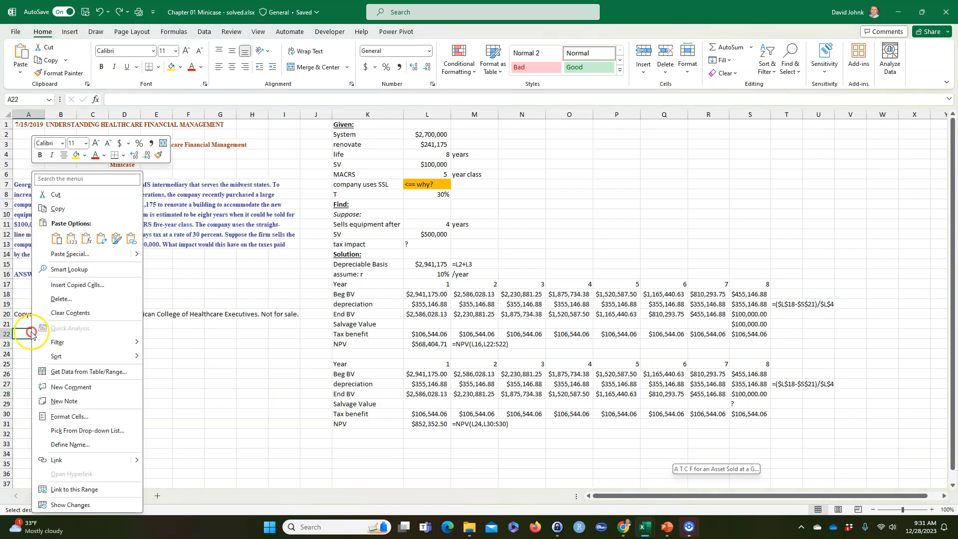
{"action": "left_click", "coordinate": [101, 239]}
Step: Examine the transposed 3-year and 5-year allowance percentages in rows 23 and 24
{"action": "left_click_drag", "start_coordinate": [131, 417], "coordinate": [142, 419]}
{"action": "left_click_drag", "start_coordinate": [64, 355], "coordinate": [218, 353]}
{"action": "left_click_drag", "start_coordinate": [66, 355], "coordinate": [209, 349]}
{"action": "left_click", "coordinate": [158, 415]}
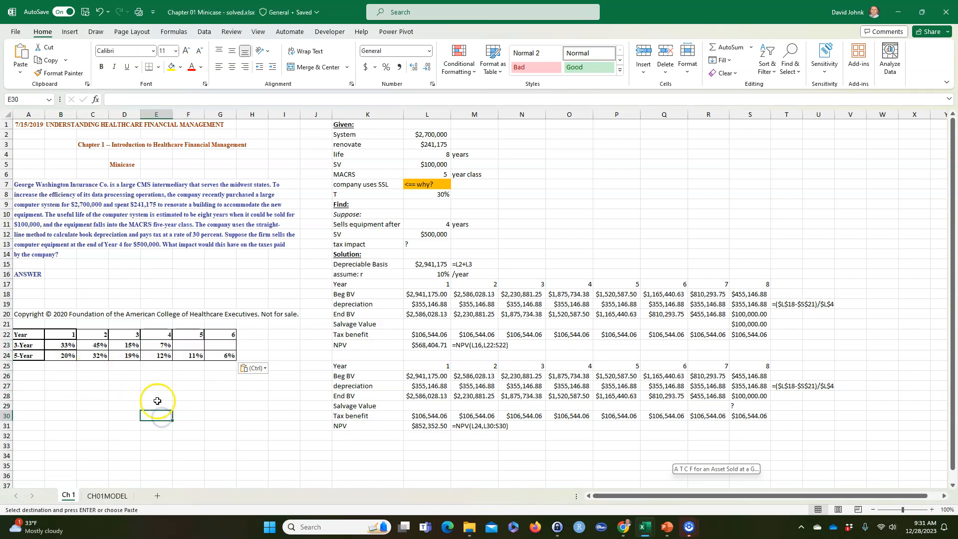
{"action": "left_click_drag", "start_coordinate": [50, 345], "coordinate": [214, 355]}
{"action": "left_click", "coordinate": [209, 415]}
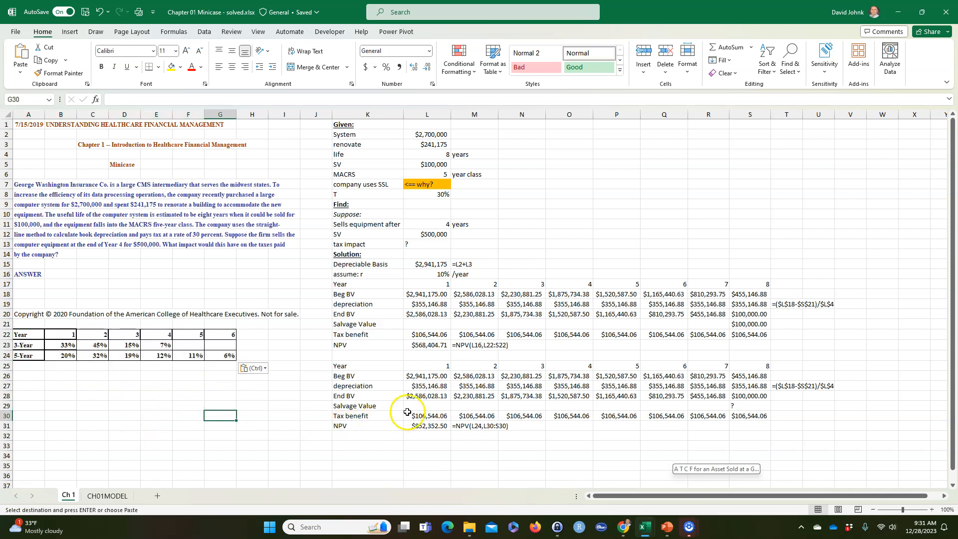
Step: Set the Year 1 depreciation in L27 to =L26*B24 and fill the formula across to Year 8 in S27
{"action": "left_click", "coordinate": [423, 386]}
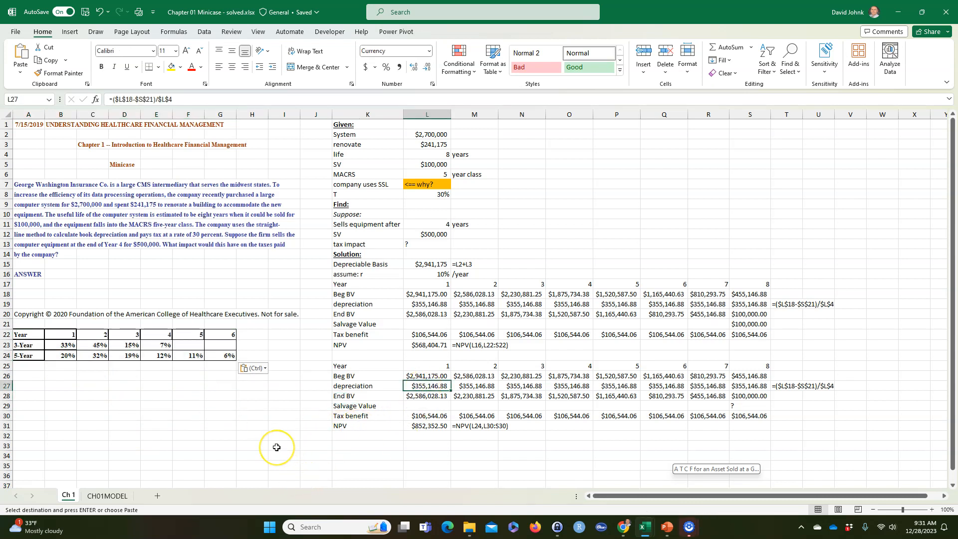
{"action": "type", "text": "="}
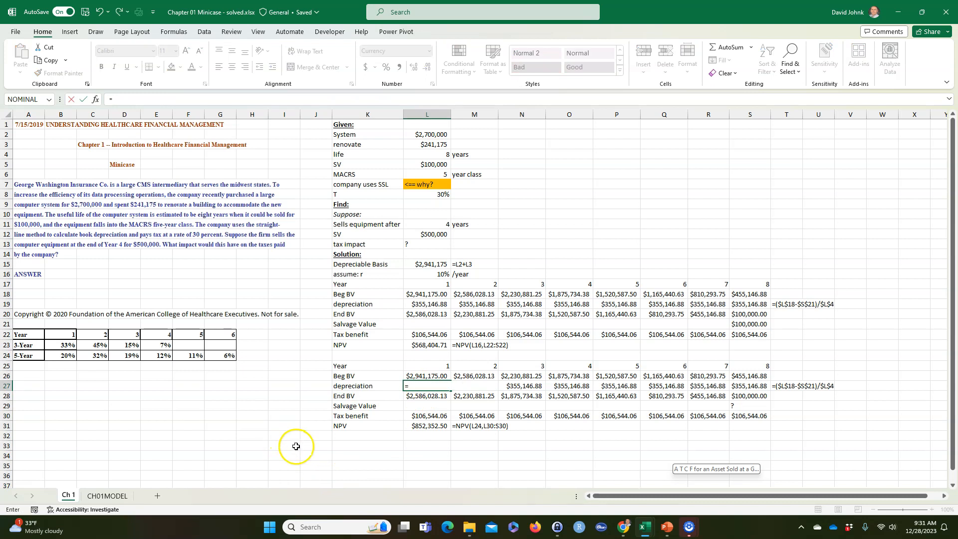
{"action": "left_click", "coordinate": [430, 376]}
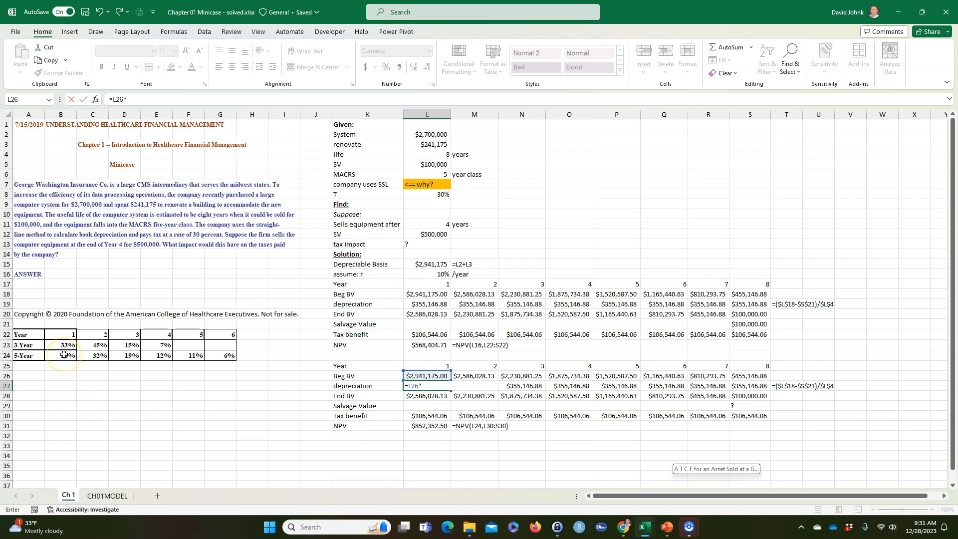
{"action": "left_click", "coordinate": [65, 357]}
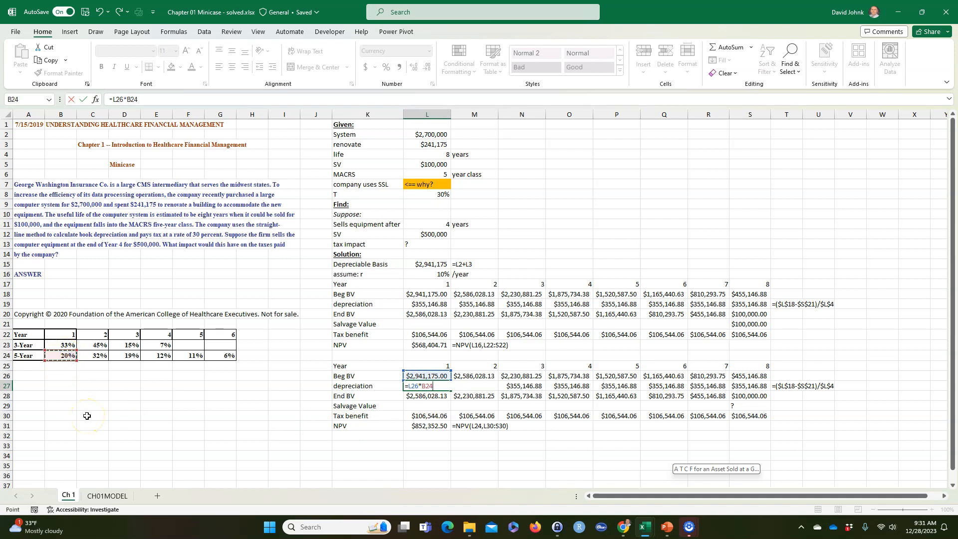
{"action": "key", "text": "Return"}
{"action": "left_click", "coordinate": [427, 387]}
{"action": "left_click_drag", "start_coordinate": [451, 391], "coordinate": [751, 398]}
{"action": "left_click", "coordinate": [616, 455]}
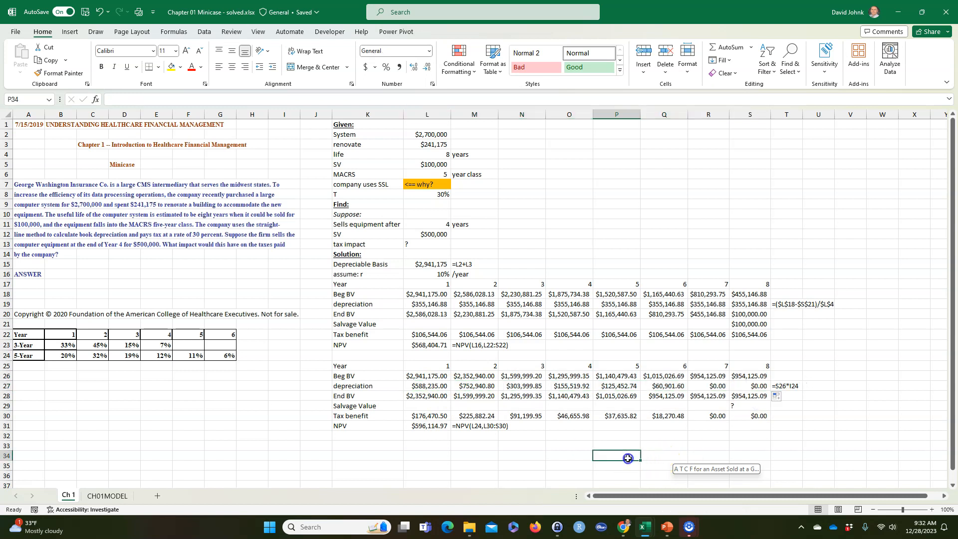
Step: Check the Year 7 and 8 depreciation against the blank rate cells H24 and I24, and review the depreciation for Years 1 to 6
{"action": "left_click", "coordinate": [709, 386]}
{"action": "left_click", "coordinate": [743, 386]}
{"action": "left_click", "coordinate": [247, 355]}
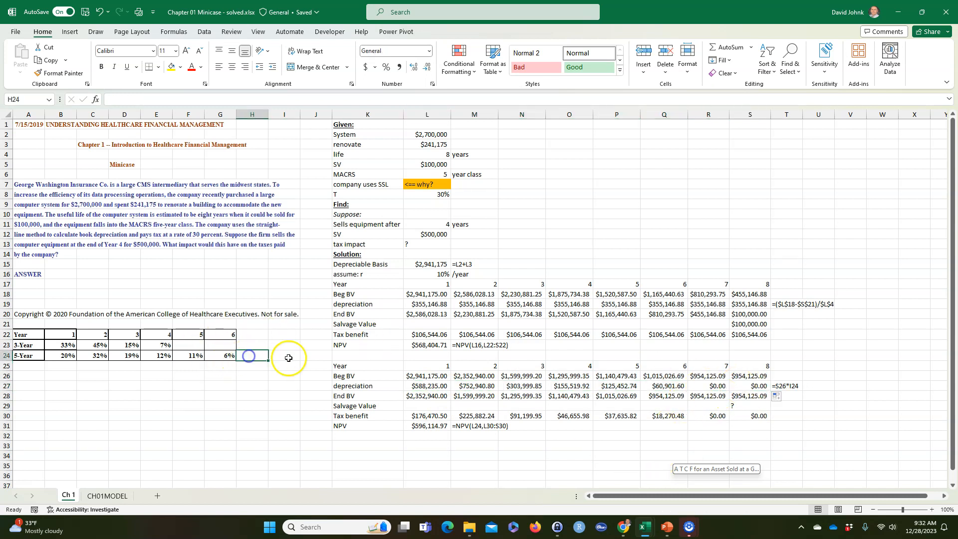
{"action": "left_click", "coordinate": [283, 355]}
{"action": "left_click", "coordinate": [254, 356]}
{"action": "left_click", "coordinate": [283, 352]}
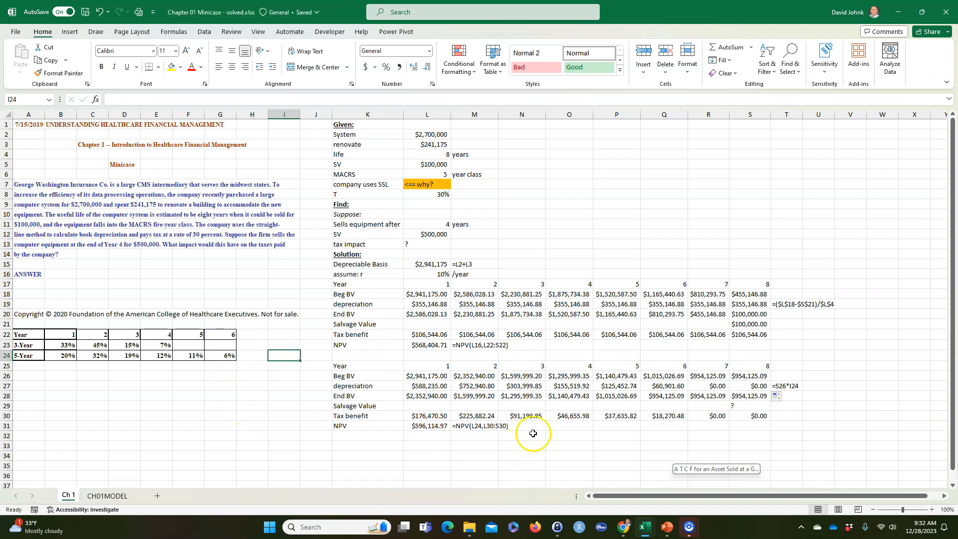
{"action": "left_click", "coordinate": [540, 449]}
{"action": "left_click_drag", "start_coordinate": [414, 386], "coordinate": [652, 387]}
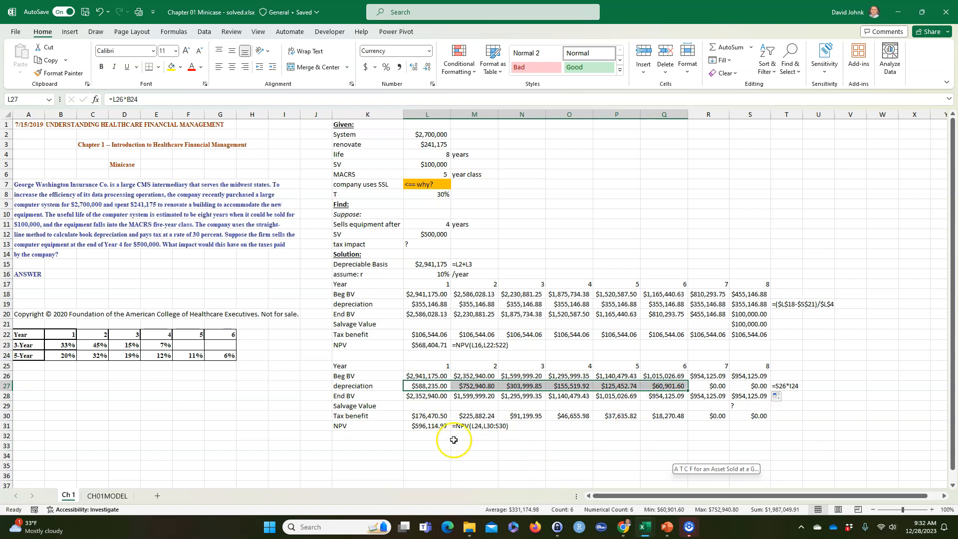
Step: Inspect the ending book value formula in L28 and the Year 2 and 3 depreciation formulas against their 5-year rates
{"action": "left_click", "coordinate": [427, 396]}
{"action": "type", "text": "=L26-L27"}
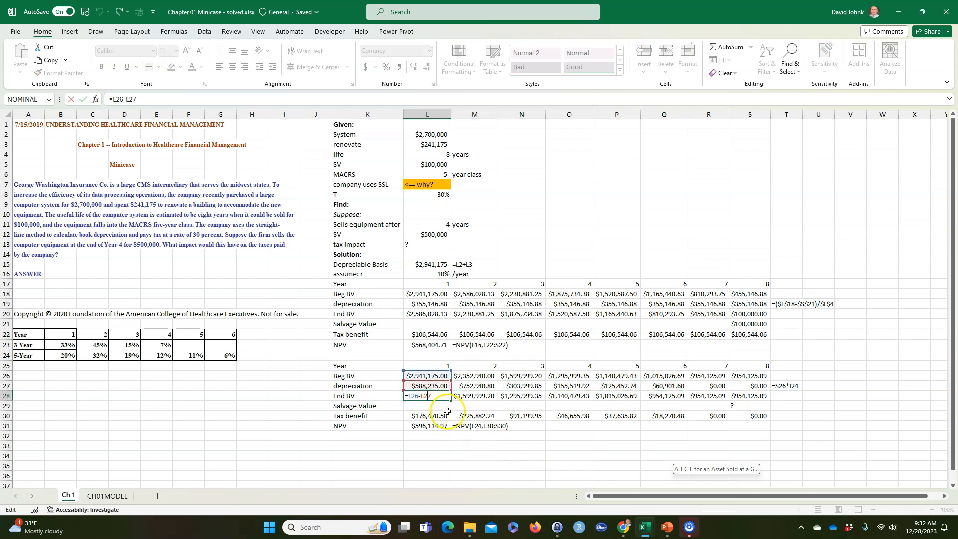
{"action": "key", "text": "Return"}
{"action": "left_click", "coordinate": [522, 404]}
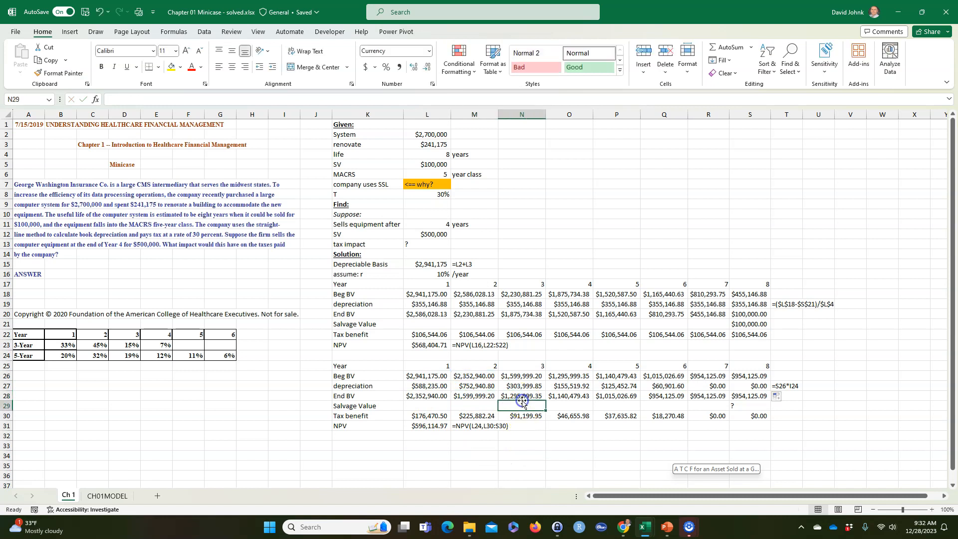
{"action": "double_click", "coordinate": [473, 387]}
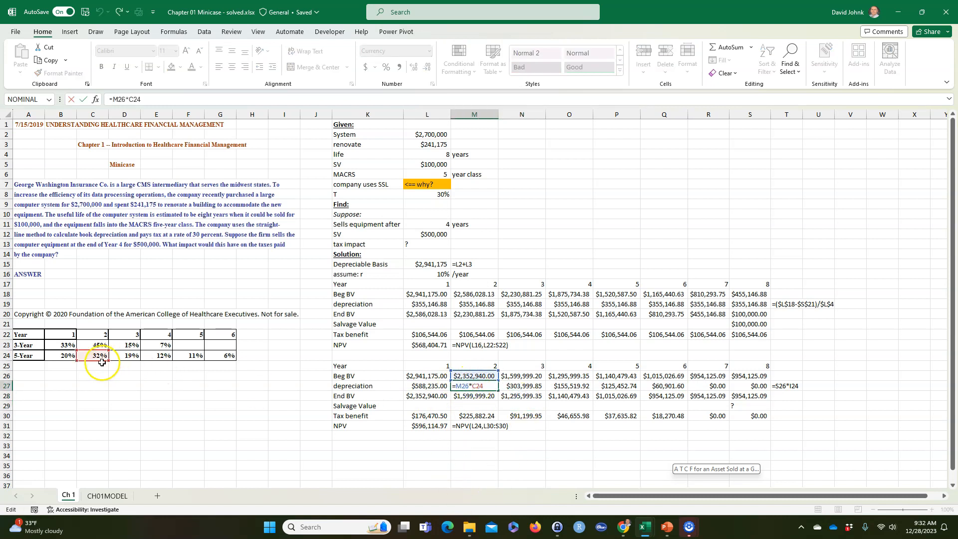
{"action": "key", "text": "Return"}
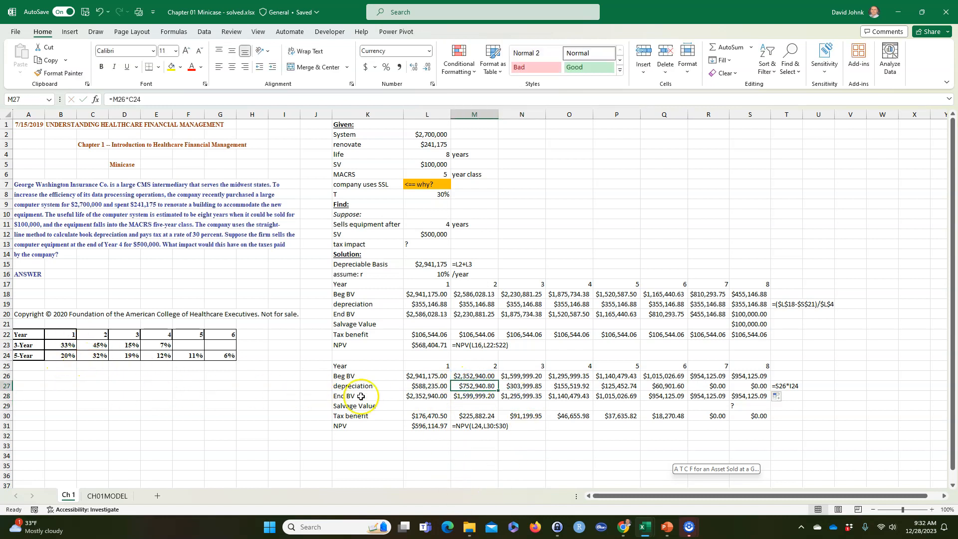
{"action": "left_click", "coordinate": [502, 387]}
{"action": "left_click", "coordinate": [125, 355]}
{"action": "left_click", "coordinate": [224, 394]}
{"action": "left_click", "coordinate": [386, 474]}
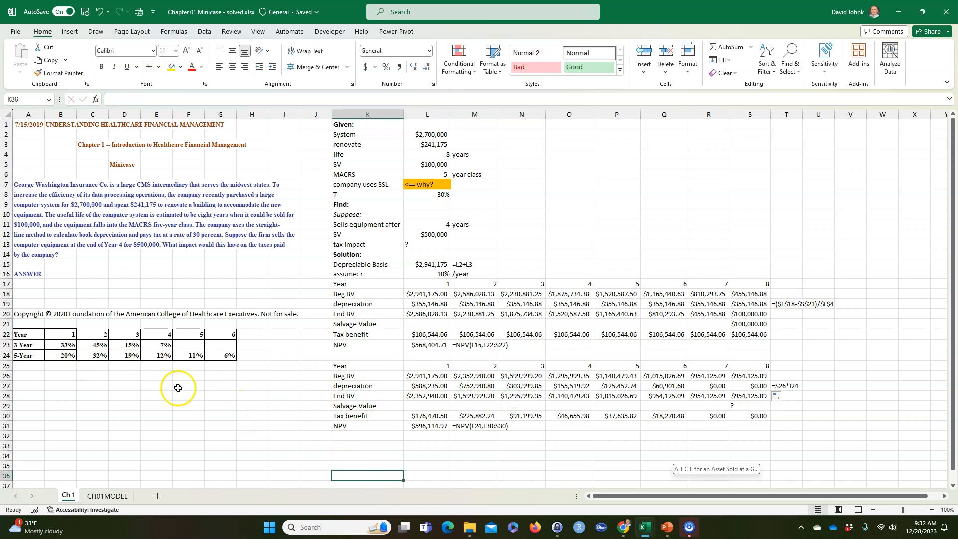
{"action": "left_click", "coordinate": [463, 462]}
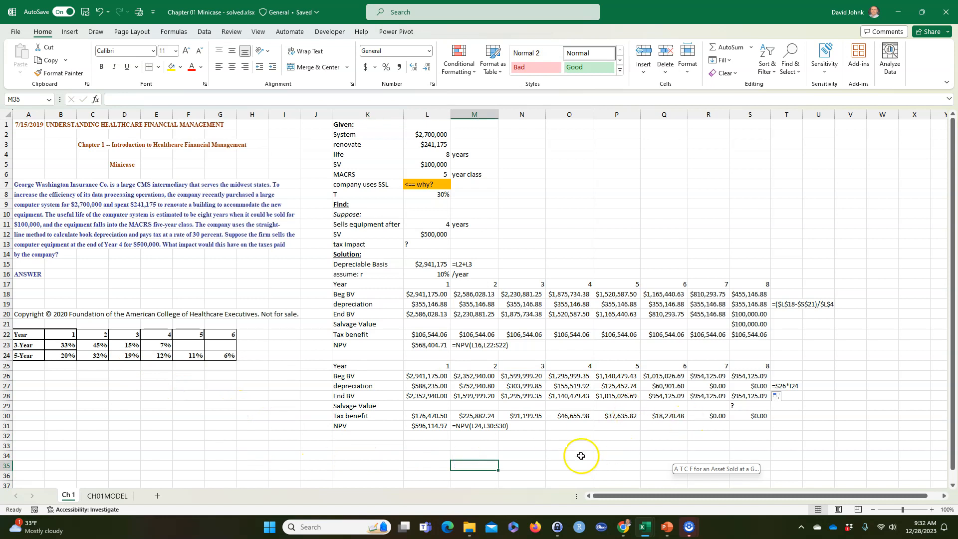
Step: Link the second schedule's Year 8 salvage value in S29 to the given salvage value with =L5
{"action": "left_click", "coordinate": [739, 406]}
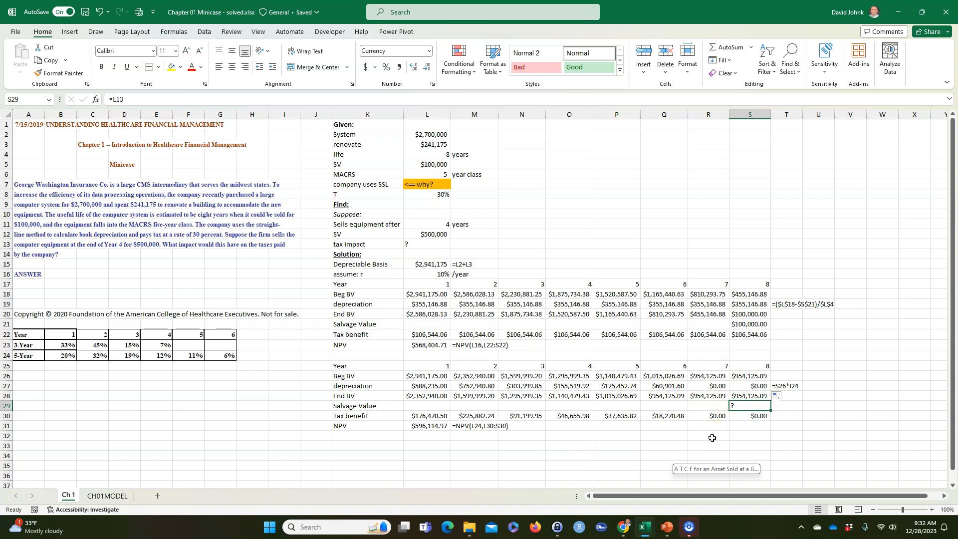
{"action": "type", "text": "="}
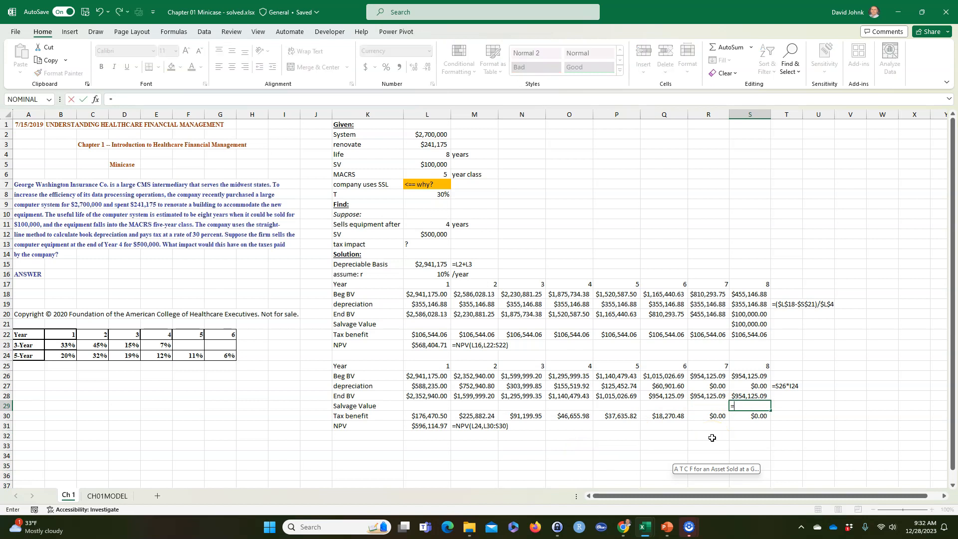
{"action": "left_click", "coordinate": [425, 165]}
{"action": "key", "text": "Return"}
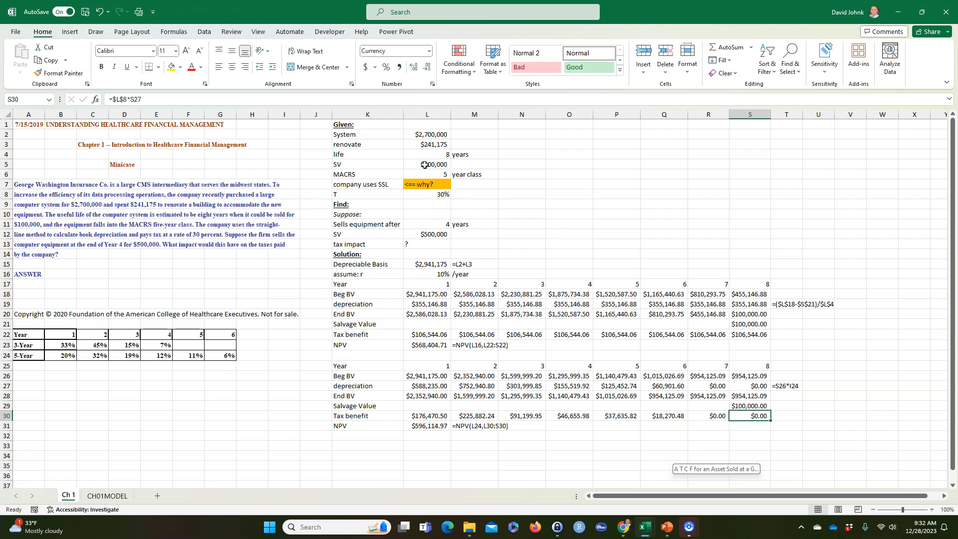
{"action": "left_click", "coordinate": [749, 416]}
{"action": "left_click", "coordinate": [673, 421]}
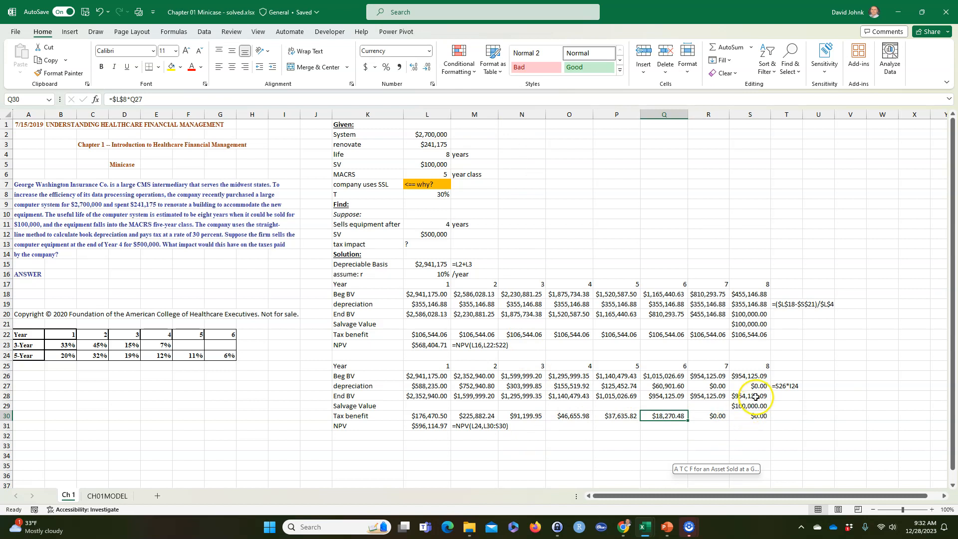
{"action": "left_click", "coordinate": [705, 445]}
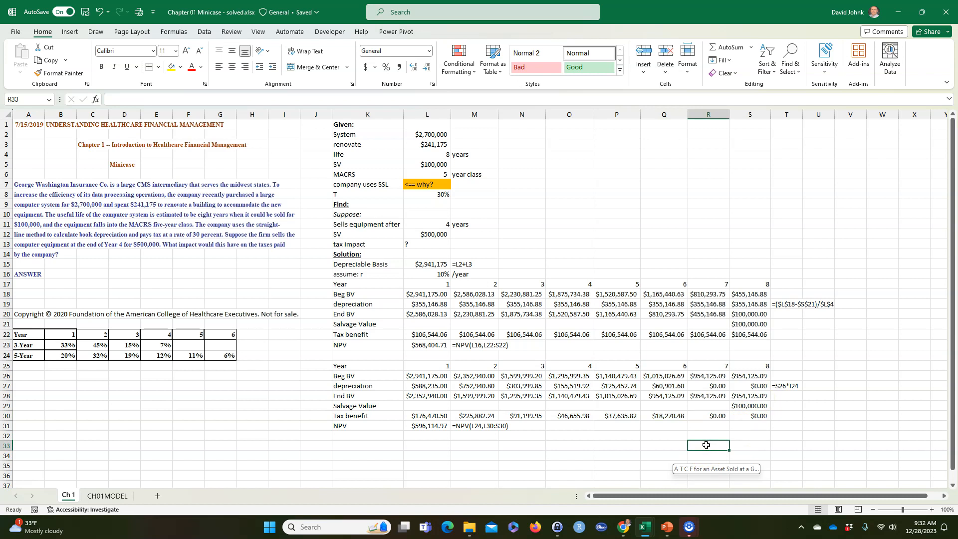
Step: Fill the ending book value formula =L26-L27 from L28 across to Year 8 in S28
{"action": "double_click", "coordinate": [414, 396]}
{"action": "key", "text": "Escape"}
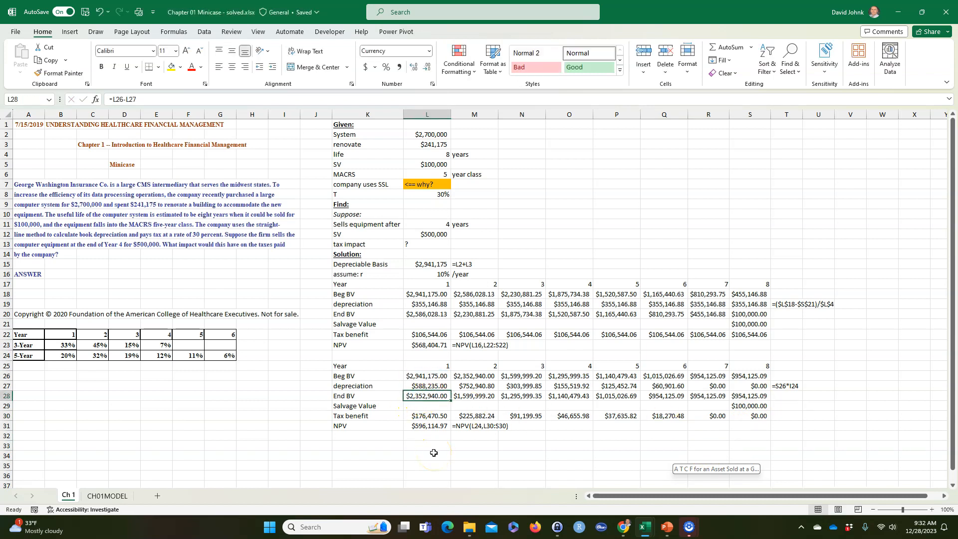
{"action": "left_click_drag", "start_coordinate": [449, 400], "coordinate": [755, 395]}
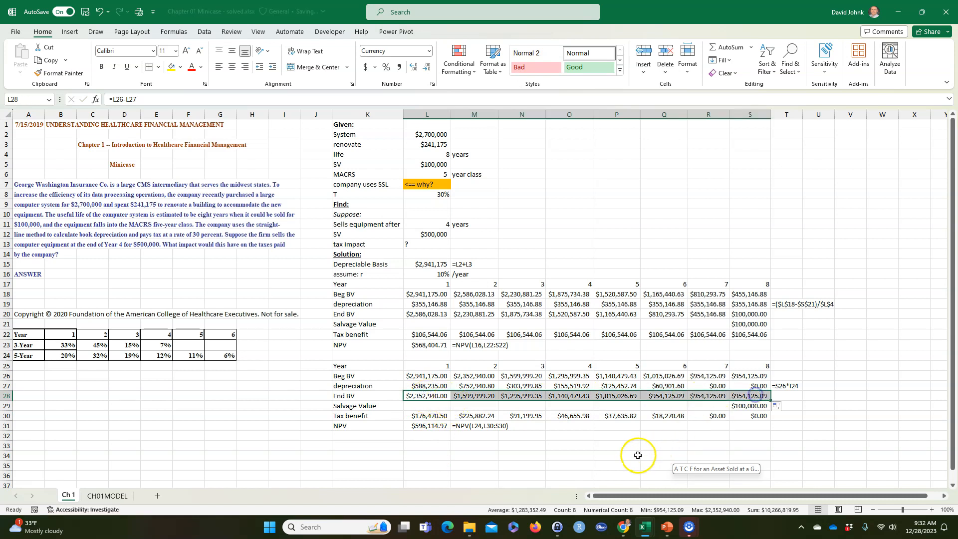
{"action": "left_click", "coordinate": [637, 455]}
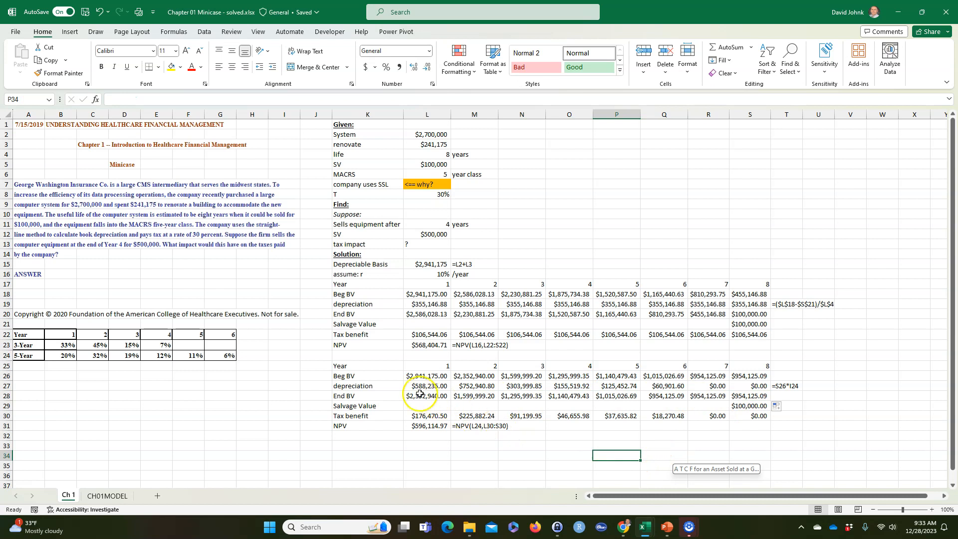
Step: Inspect the formulas for Year 1 beginning book value, Year 2, 7 and 8 depreciation, and Year 8 salvage value and tax benefit
{"action": "left_click", "coordinate": [424, 375]}
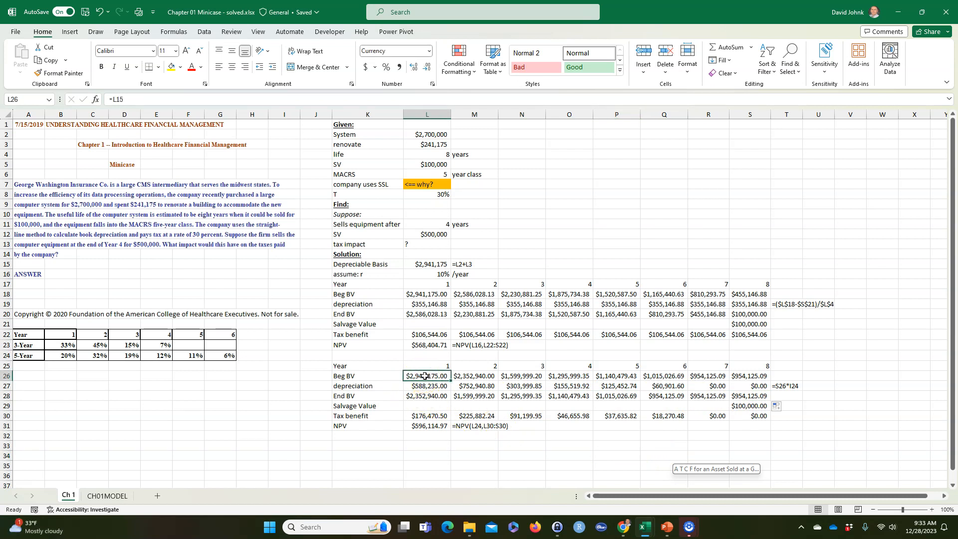
{"action": "double_click", "coordinate": [471, 385]}
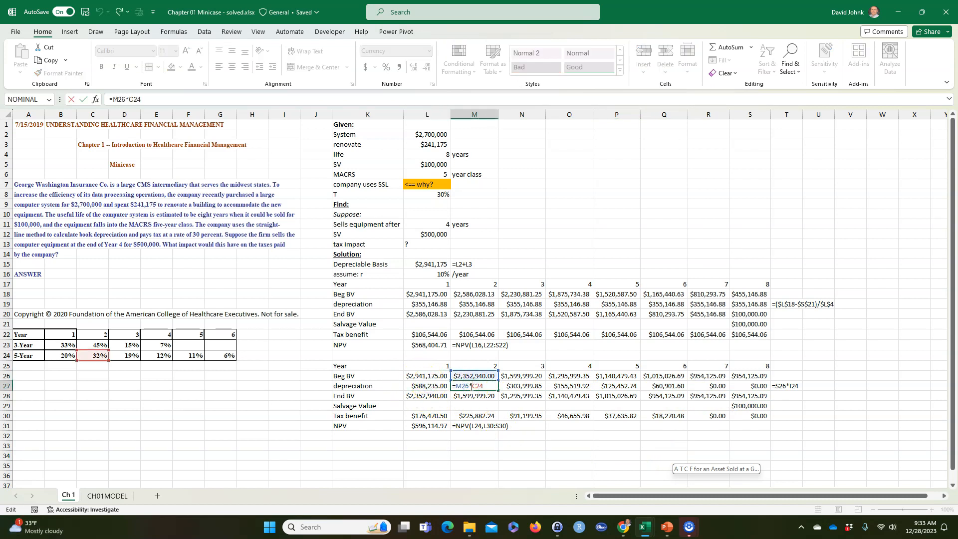
{"action": "key", "text": "Escape"}
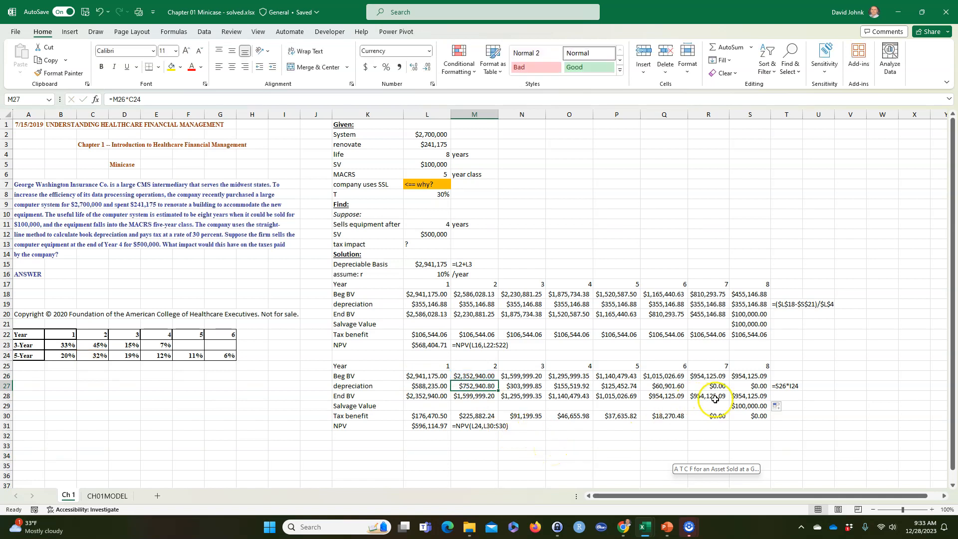
{"action": "left_click", "coordinate": [706, 385]}
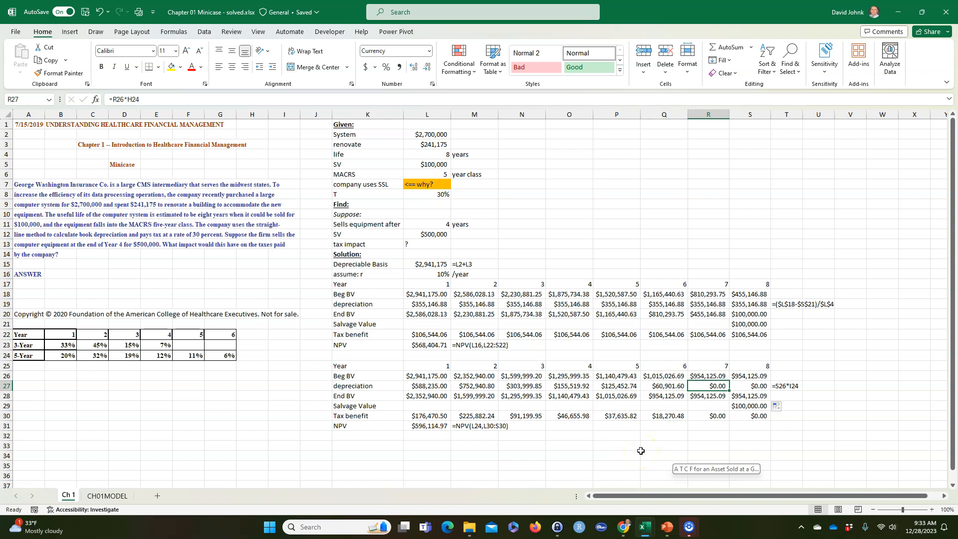
{"action": "left_click", "coordinate": [746, 387]}
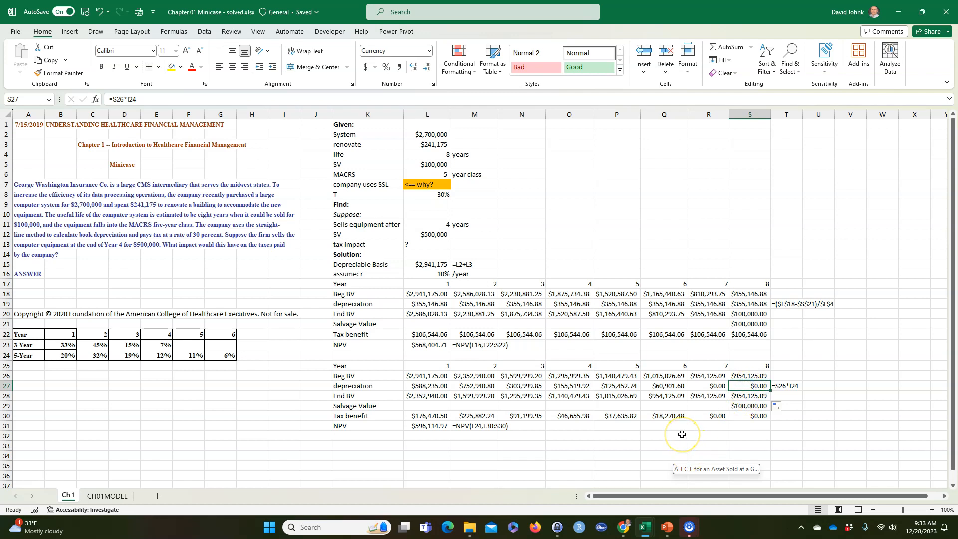
{"action": "left_click", "coordinate": [750, 406]}
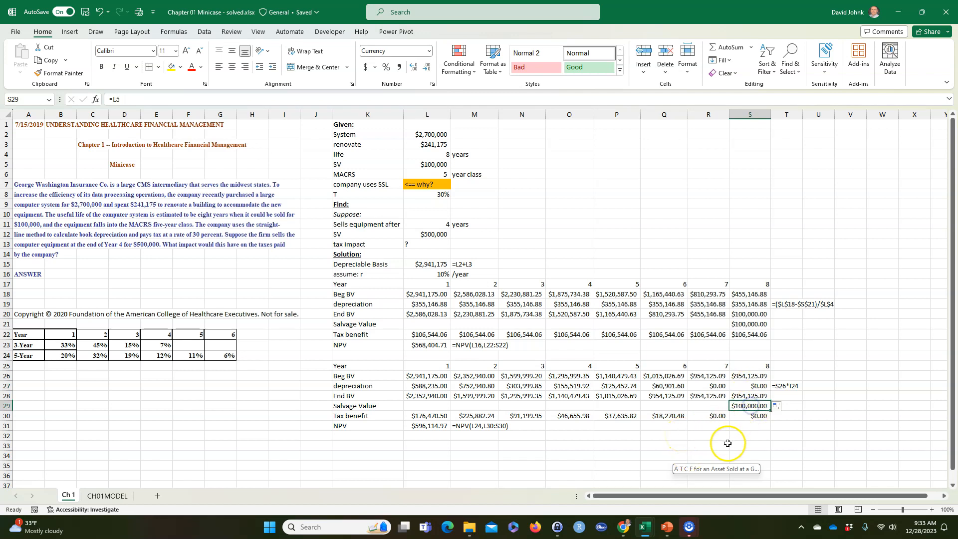
{"action": "left_click", "coordinate": [738, 417]}
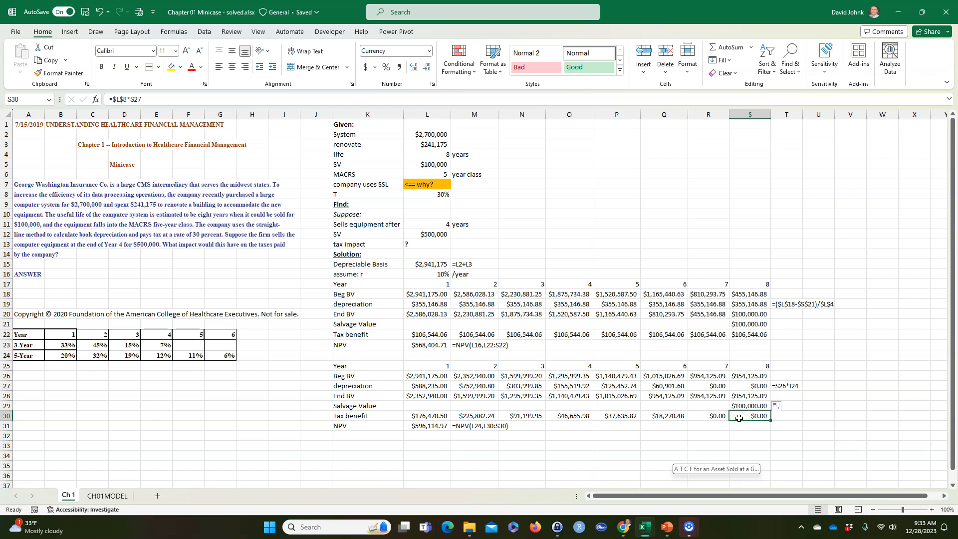
Step: Replace the second schedule's Year 8 tax benefit in S30 with the tax on the salvage value, =-L8*S29
{"action": "type", "text": "-"}
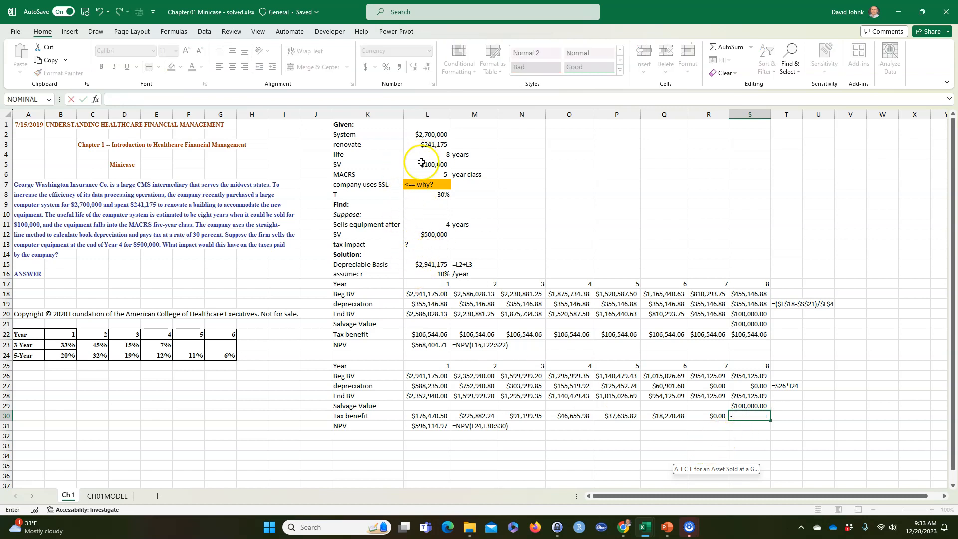
{"action": "left_click", "coordinate": [426, 194]}
{"action": "type", "text": "*"}
{"action": "left_click", "coordinate": [751, 404]}
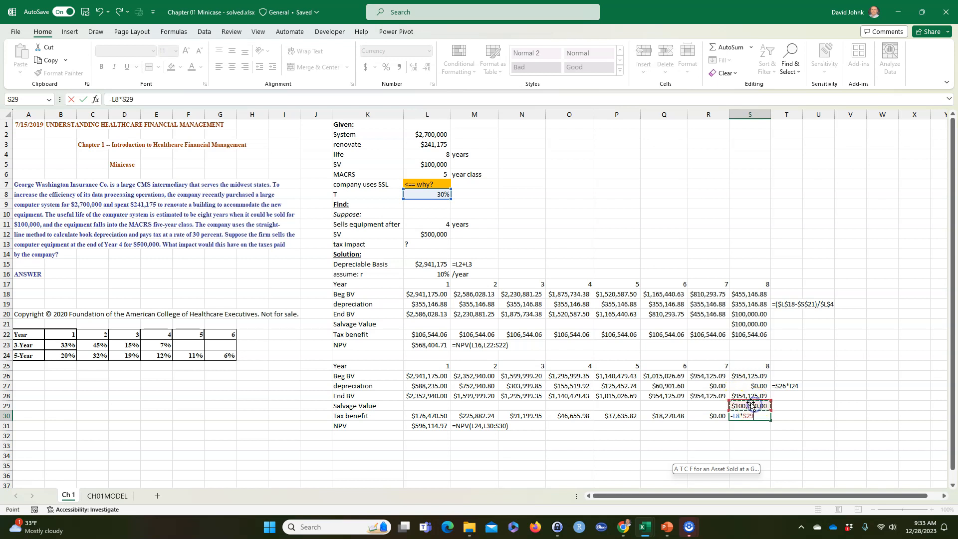
{"action": "key", "text": "Return"}
Step: Examine the second schedule's Year 8 values and the ending book value formulas for Years 2 and 3
{"action": "left_click", "coordinate": [737, 385]}
{"action": "left_click", "coordinate": [749, 395]}
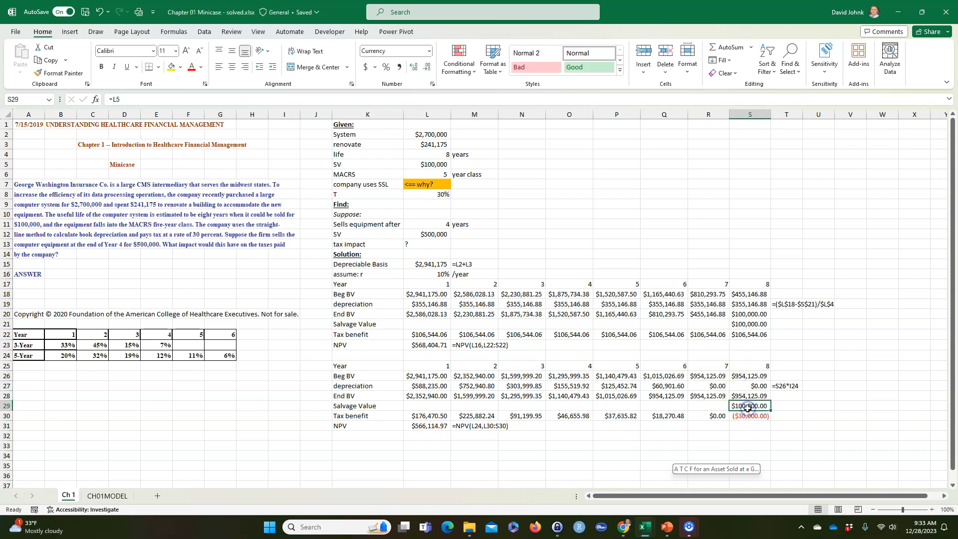
{"action": "left_click", "coordinate": [683, 452]}
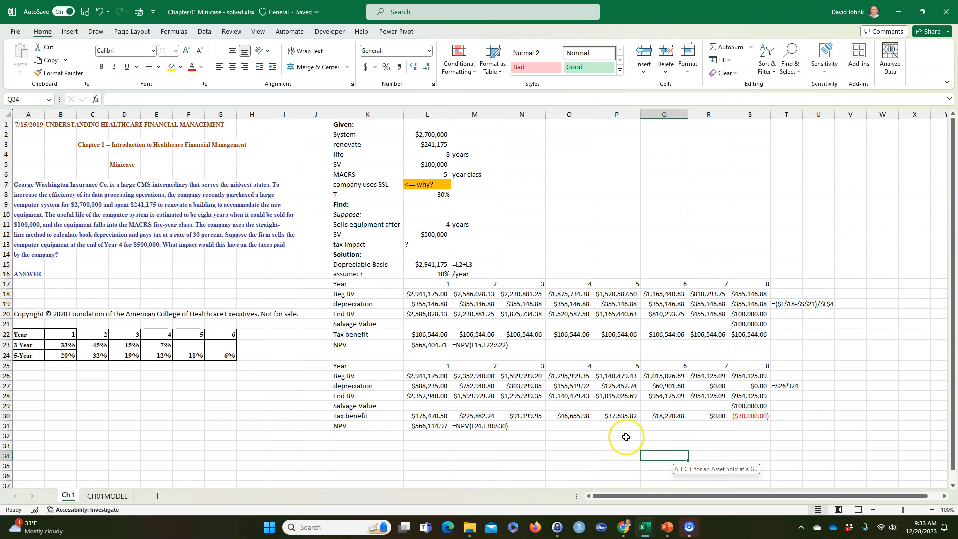
{"action": "left_click", "coordinate": [424, 395]}
{"action": "left_click", "coordinate": [474, 396]}
{"action": "double_click", "coordinate": [474, 395]}
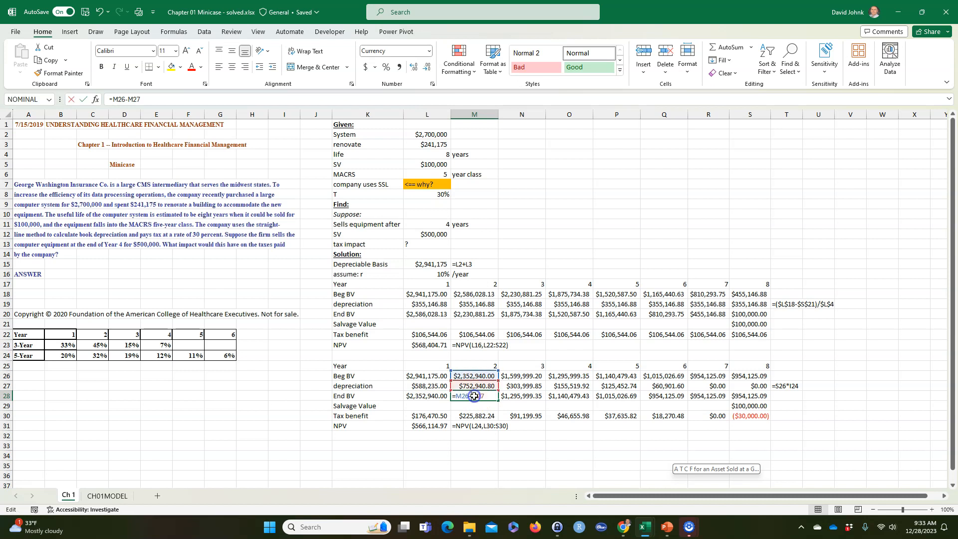
{"action": "key", "text": "Escape"}
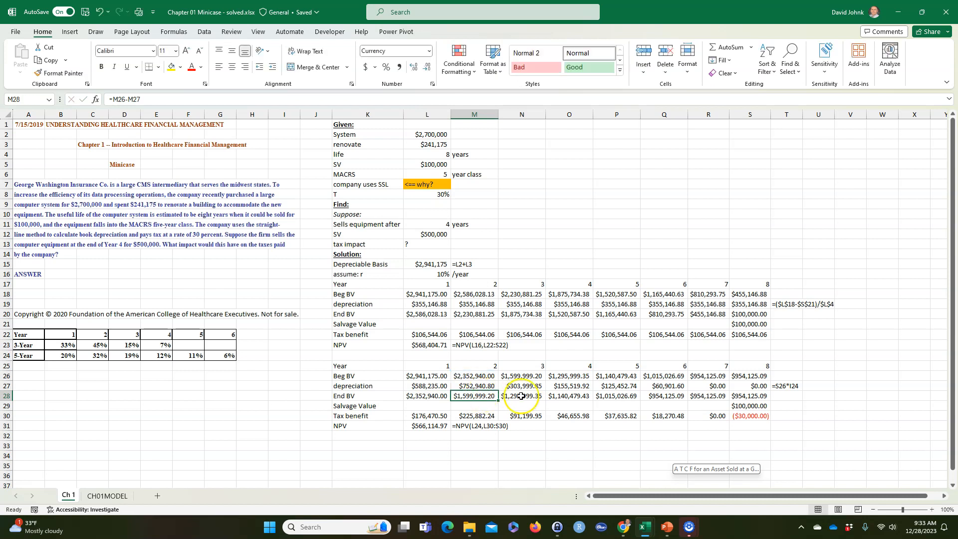
{"action": "left_click", "coordinate": [521, 395]}
{"action": "double_click", "coordinate": [521, 396]}
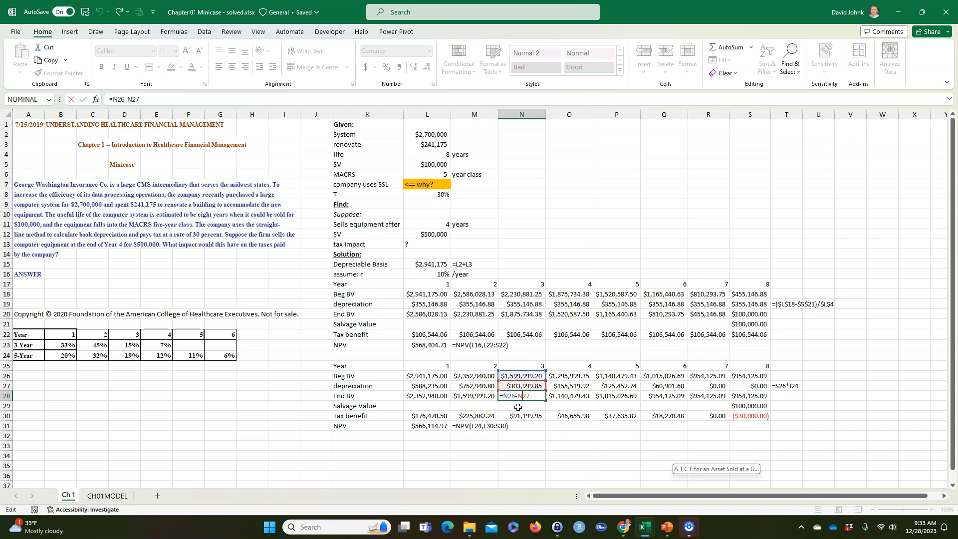
{"action": "key", "text": "Escape"}
Step: Examine the second schedule's Year 1 depreciation and ending book value formulas and the Year 2 beginning book value link
{"action": "left_click", "coordinate": [423, 386]}
{"action": "double_click", "coordinate": [426, 387]}
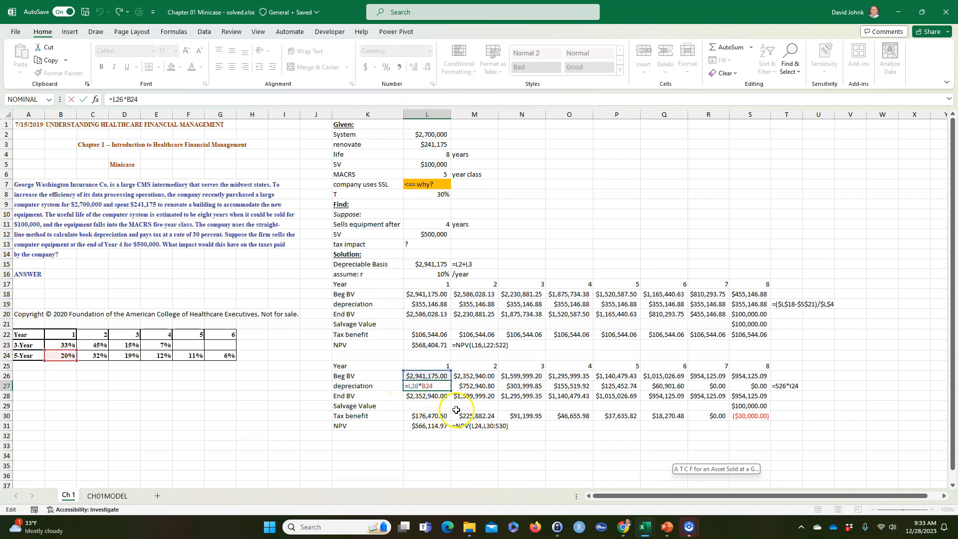
{"action": "key", "text": "Escape"}
{"action": "left_click", "coordinate": [424, 395]}
{"action": "double_click", "coordinate": [424, 395]}
{"action": "key", "text": "Escape"}
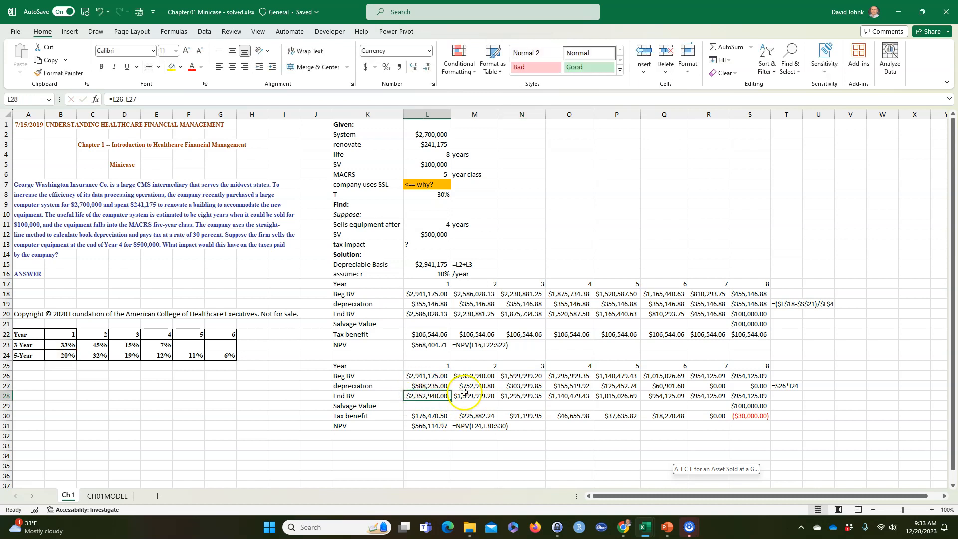
{"action": "left_click", "coordinate": [474, 376]}
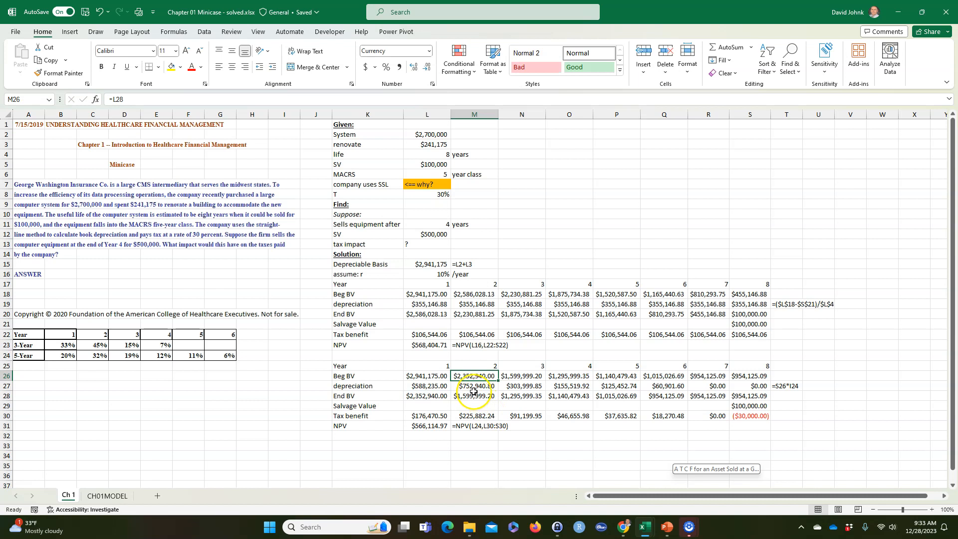
{"action": "left_click", "coordinate": [568, 402]}
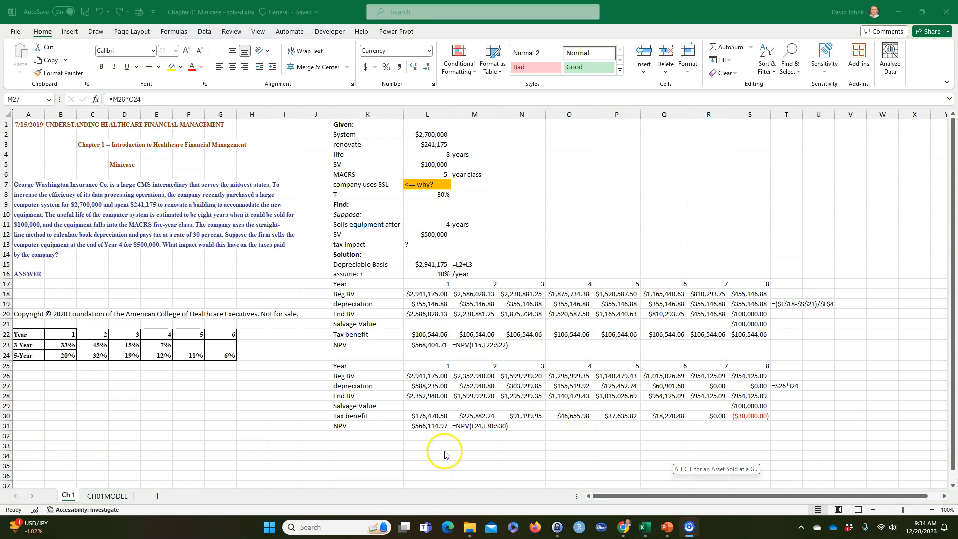
{"action": "key", "text": "Left"}
{"action": "key", "text": "Left"}
{"action": "key", "text": "Up"}
{"action": "key", "text": "Up"}
{"action": "left_click", "coordinate": [523, 447]}
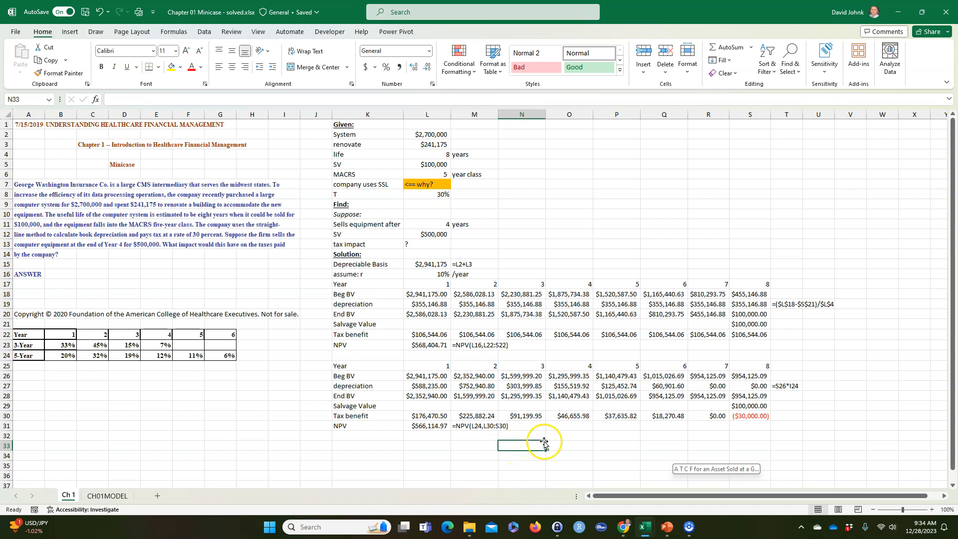
Step: Lock the depreciation base in the second schedule's Year 1 depreciation, making L27 =$L$26*B24
{"action": "left_click", "coordinate": [425, 395]}
{"action": "double_click", "coordinate": [428, 387]}
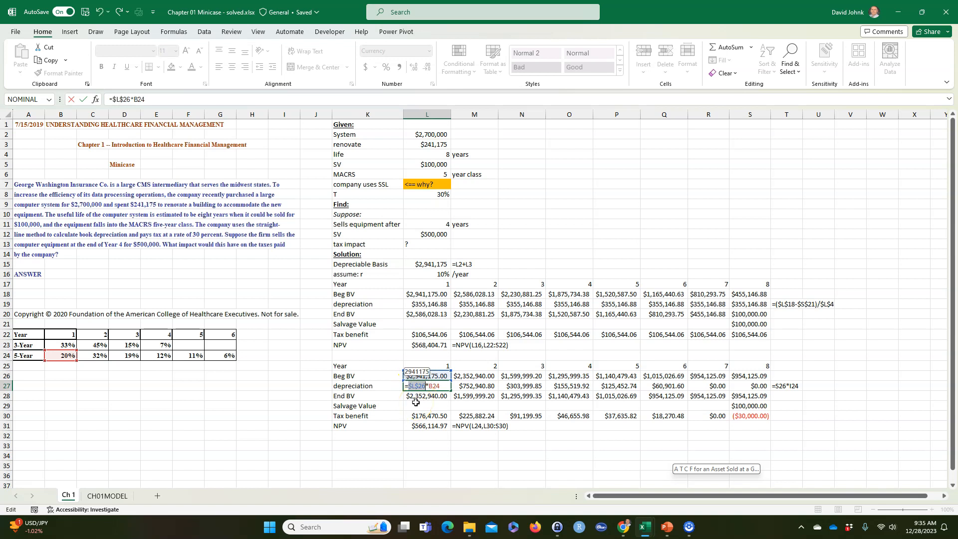
{"action": "key", "text": "Return"}
Step: Fill the Year 1 MACRS depreciation formula from L27 across to Year 8 in S27
{"action": "left_click", "coordinate": [421, 424]}
{"action": "left_click", "coordinate": [430, 384]}
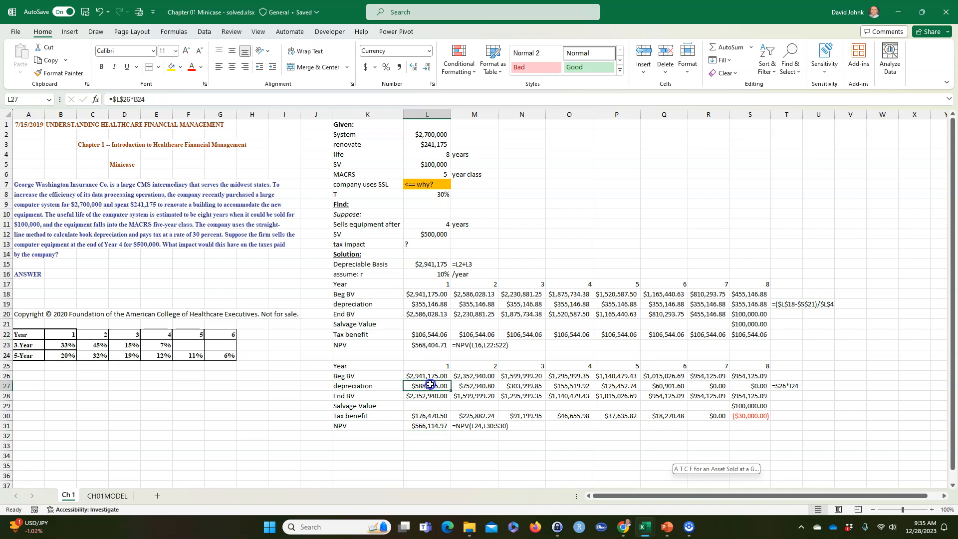
{"action": "left_click_drag", "start_coordinate": [450, 391], "coordinate": [764, 391]}
{"action": "left_click", "coordinate": [624, 435]}
Step: Check the second schedule's ending book values for Years 5, 6 and 8 against the Year 8 salvage value
{"action": "left_click", "coordinate": [619, 402]}
{"action": "left_click", "coordinate": [655, 396]}
{"action": "left_click", "coordinate": [737, 396]}
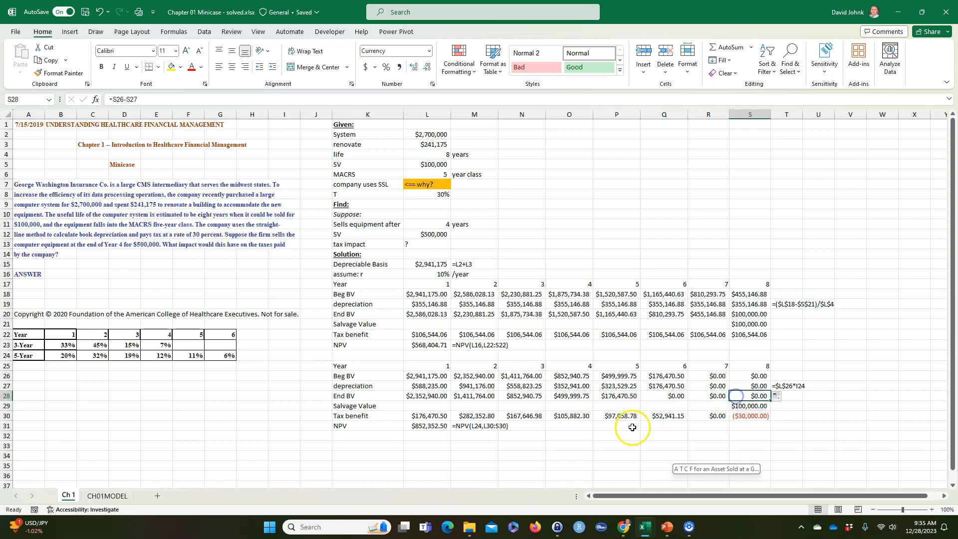
{"action": "left_click", "coordinate": [631, 427]}
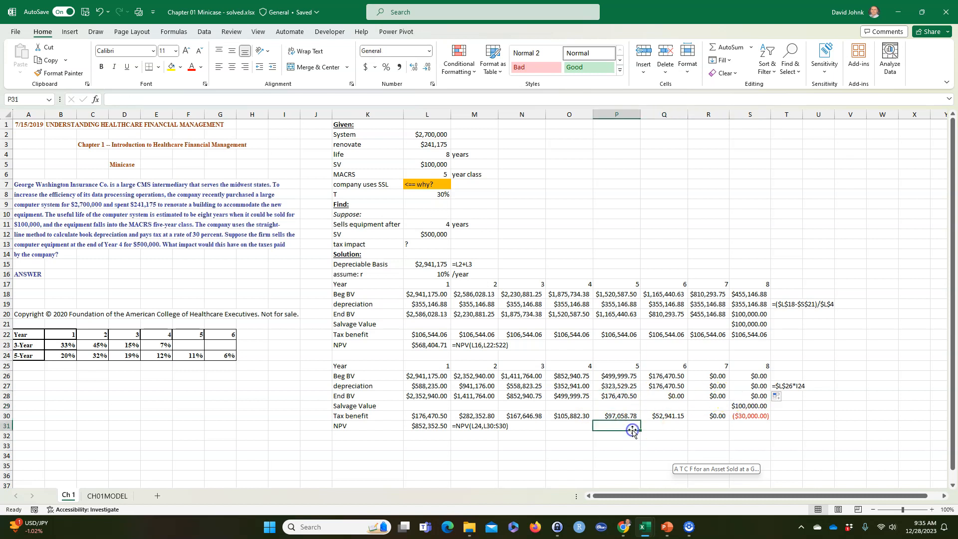
{"action": "left_click", "coordinate": [672, 396]}
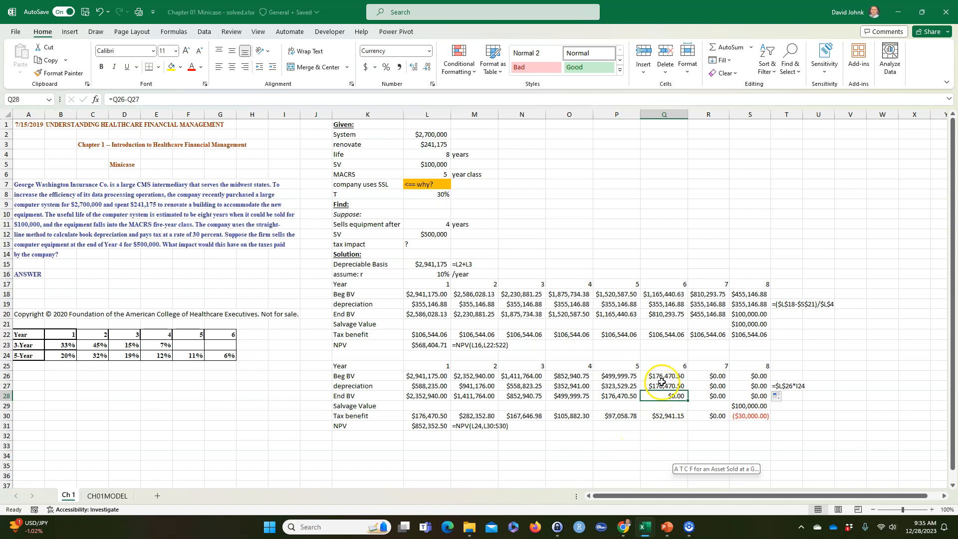
{"action": "left_click", "coordinate": [752, 395]}
{"action": "left_click", "coordinate": [744, 405]}
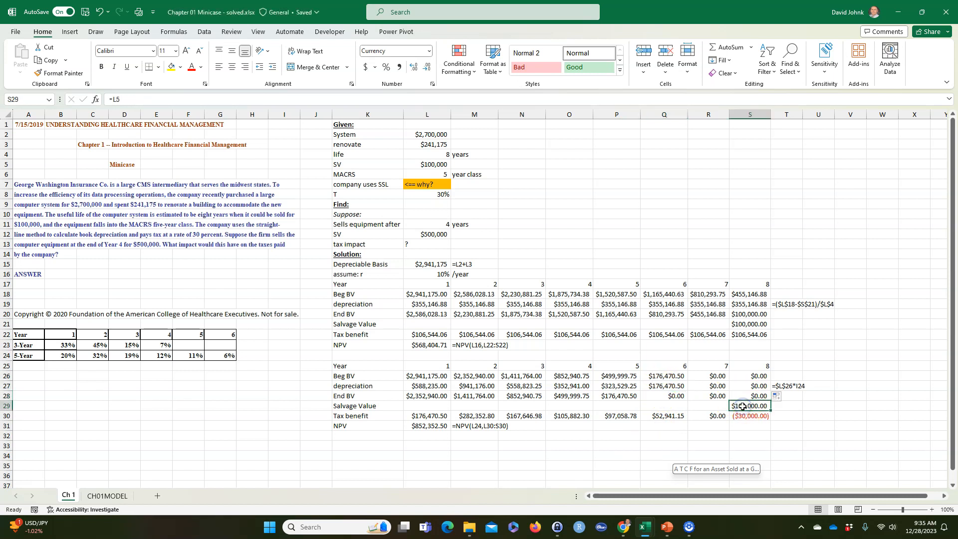
{"action": "left_click", "coordinate": [748, 394]}
{"action": "left_click", "coordinate": [748, 405]}
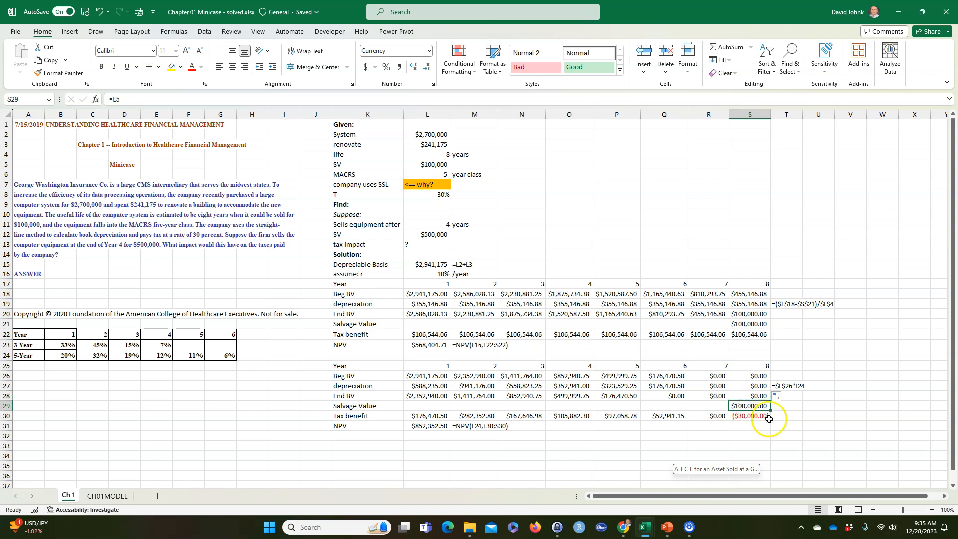
Step: Fill the formula-text display from T27 down to T30 to document the Year 8 ending book value, salvage value and tax benefit
{"action": "left_click", "coordinate": [785, 385]}
{"action": "left_click_drag", "start_coordinate": [802, 391], "coordinate": [803, 419]}
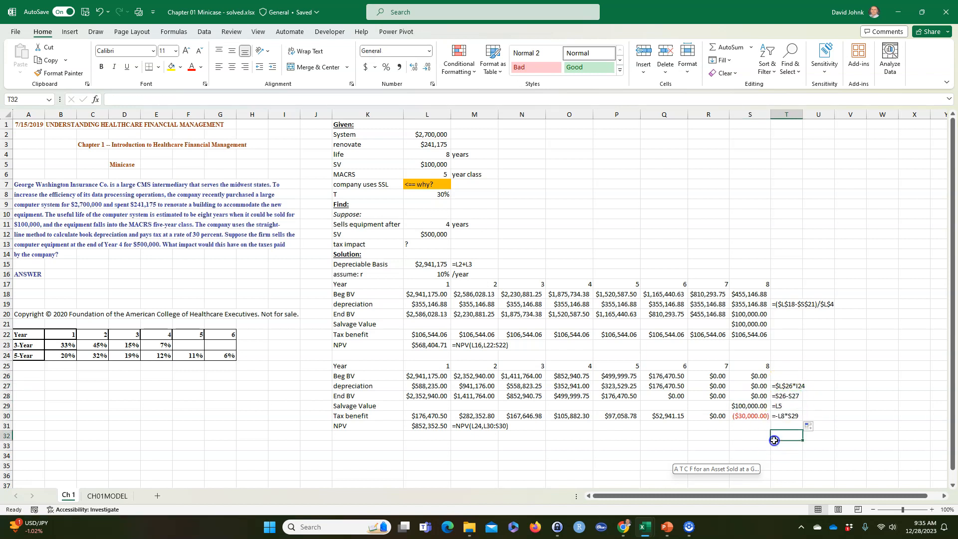
Step: Examine how the Year 8 ending book value and salvage value in S28 and S29 relate to the tax in S30
{"action": "left_click", "coordinate": [745, 407]}
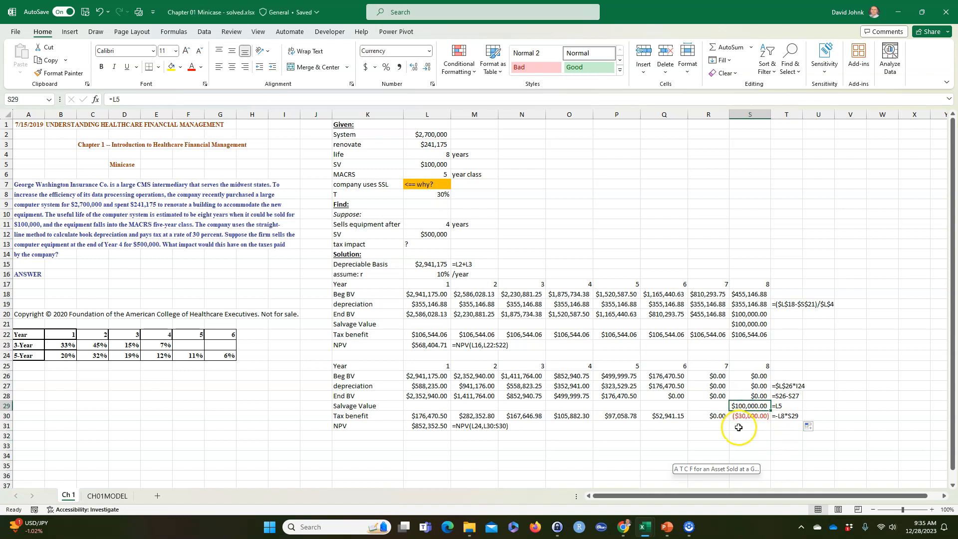
{"action": "left_click", "coordinate": [740, 396]}
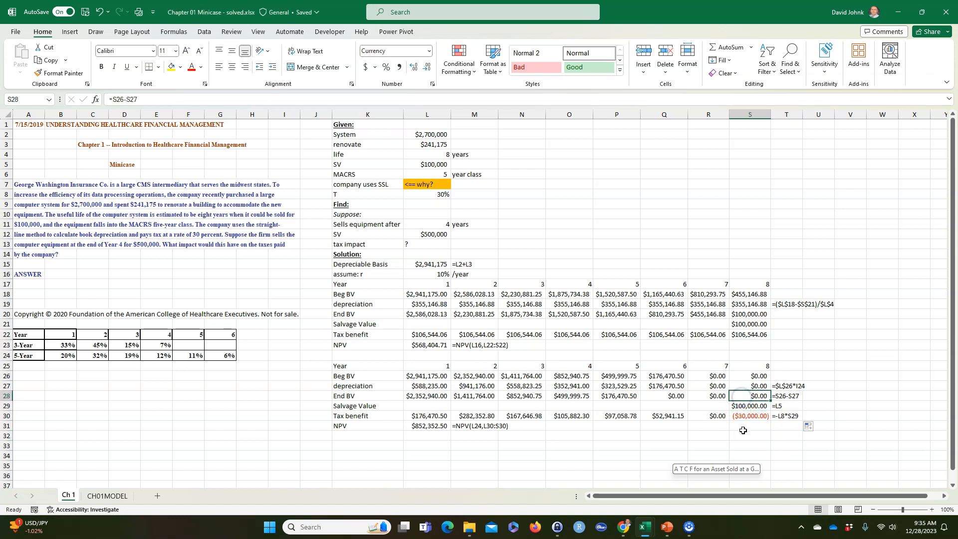
{"action": "left_click", "coordinate": [744, 417]}
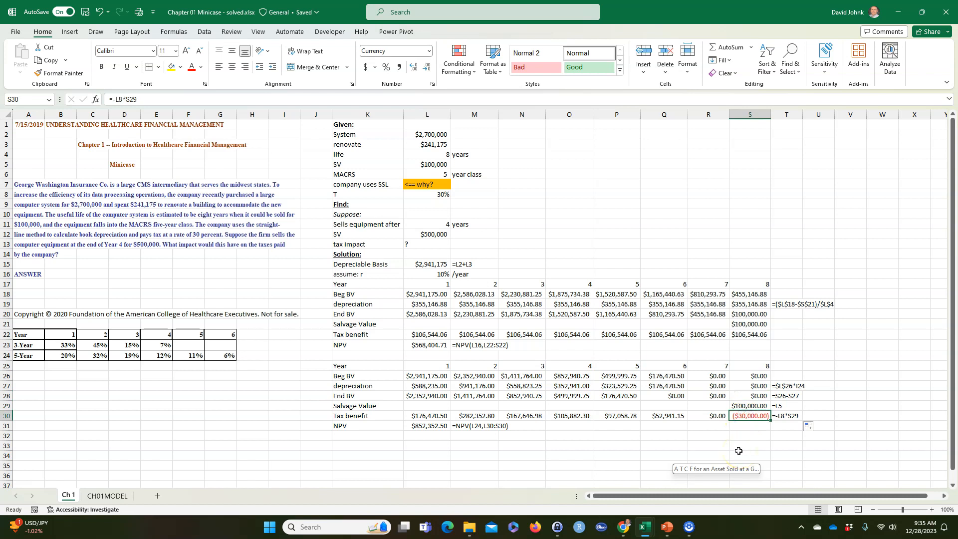
{"action": "left_click", "coordinate": [693, 440]}
{"action": "left_click", "coordinate": [739, 416]}
{"action": "left_click", "coordinate": [743, 407]}
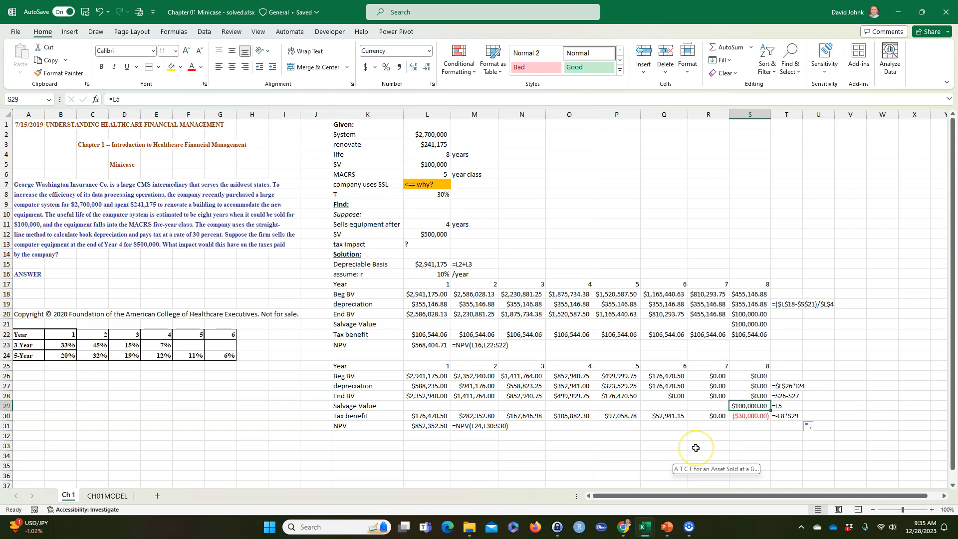
{"action": "left_click", "coordinate": [748, 406]}
{"action": "left_click", "coordinate": [744, 414]}
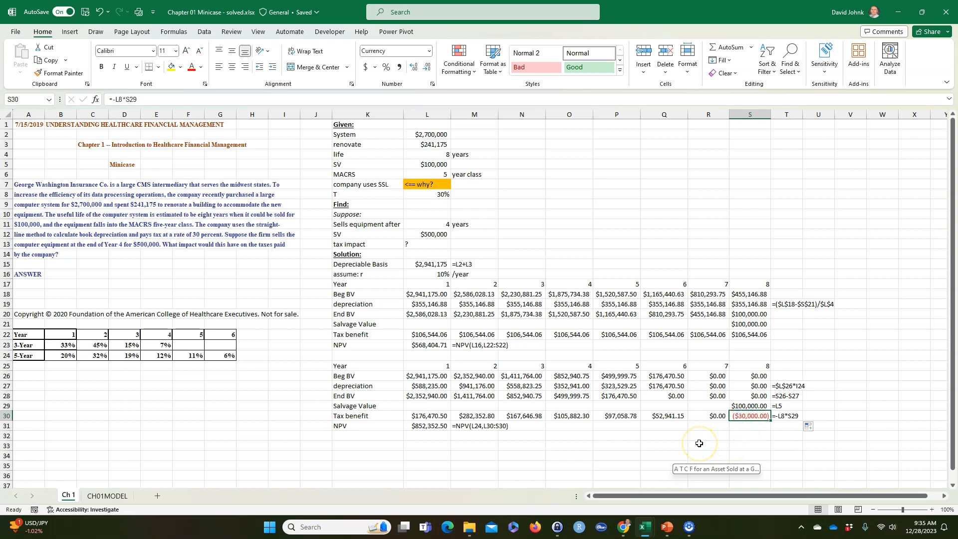
Step: Compare the straight-line NPV in L23 with the MACRS NPV in L31, reviewing the assumed discount rate and the MACRS tax benefits
{"action": "left_click", "coordinate": [432, 346]}
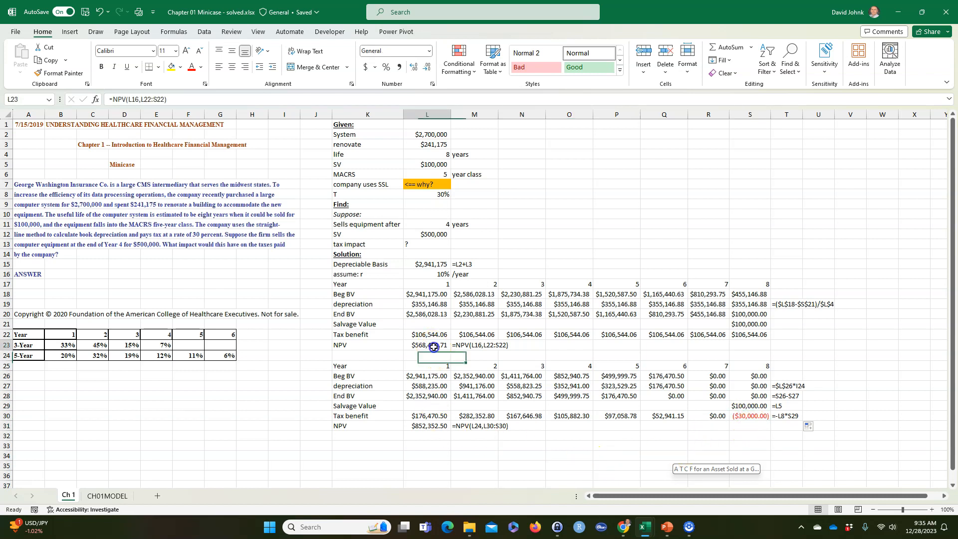
{"action": "left_click", "coordinate": [422, 183]}
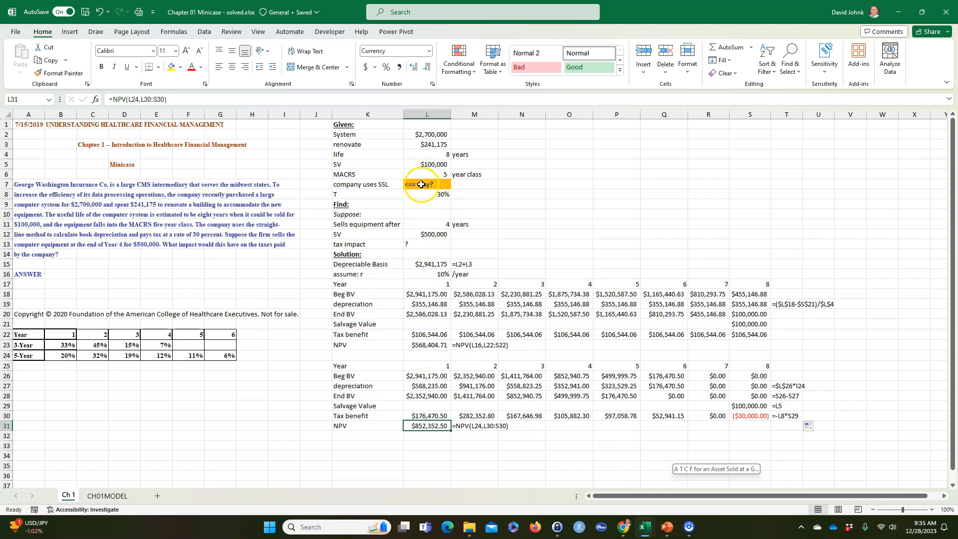
{"action": "left_click", "coordinate": [425, 275]}
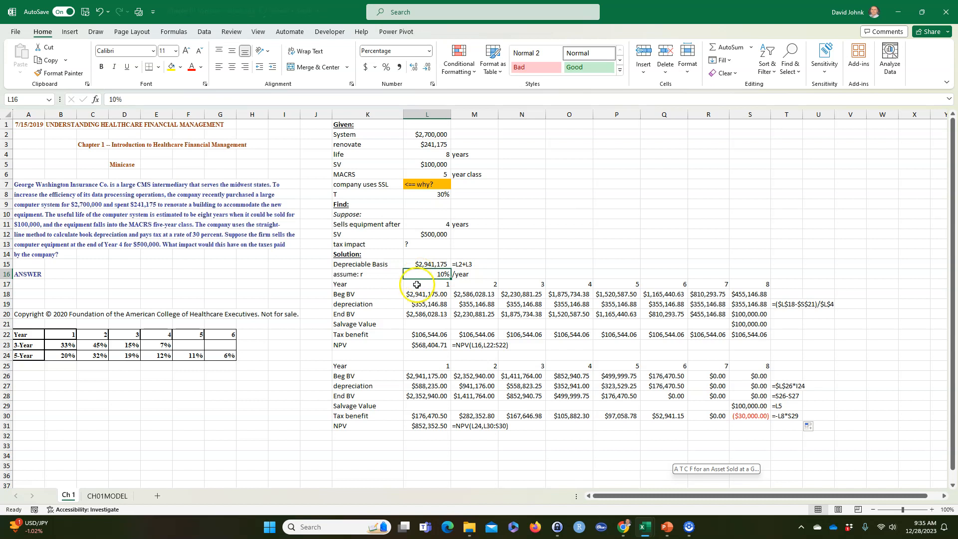
{"action": "left_click", "coordinate": [428, 426]}
{"action": "left_click", "coordinate": [428, 344]}
{"action": "left_click", "coordinate": [434, 426]}
{"action": "left_click", "coordinate": [428, 344]}
{"action": "left_click", "coordinate": [435, 426]}
{"action": "left_click_drag", "start_coordinate": [738, 415], "coordinate": [435, 414]}
{"action": "left_click", "coordinate": [421, 426]}
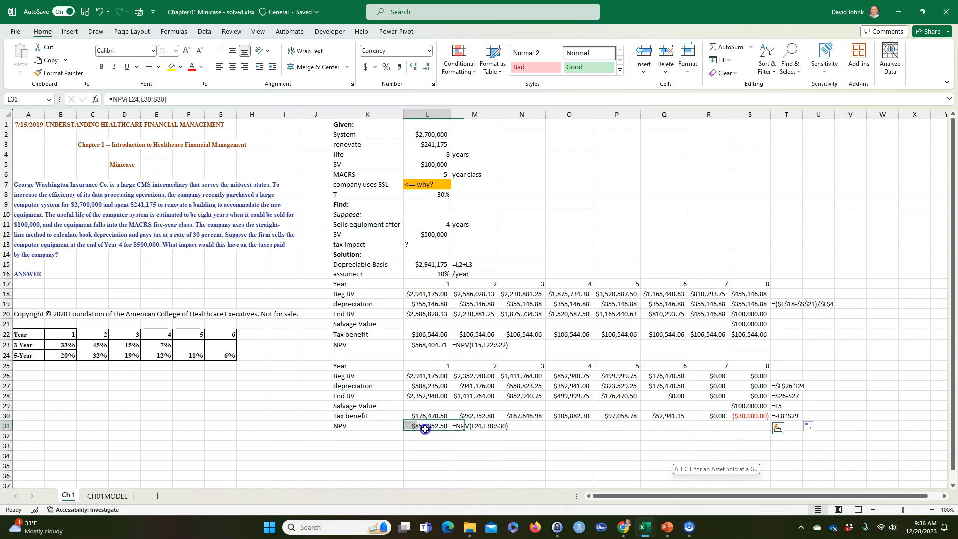
Step: Review the company's straight-line depreciation note in K7:L7 against both schedules' NPVs and the straight-line depreciation formula
{"action": "left_click_drag", "start_coordinate": [364, 184], "coordinate": [412, 184]}
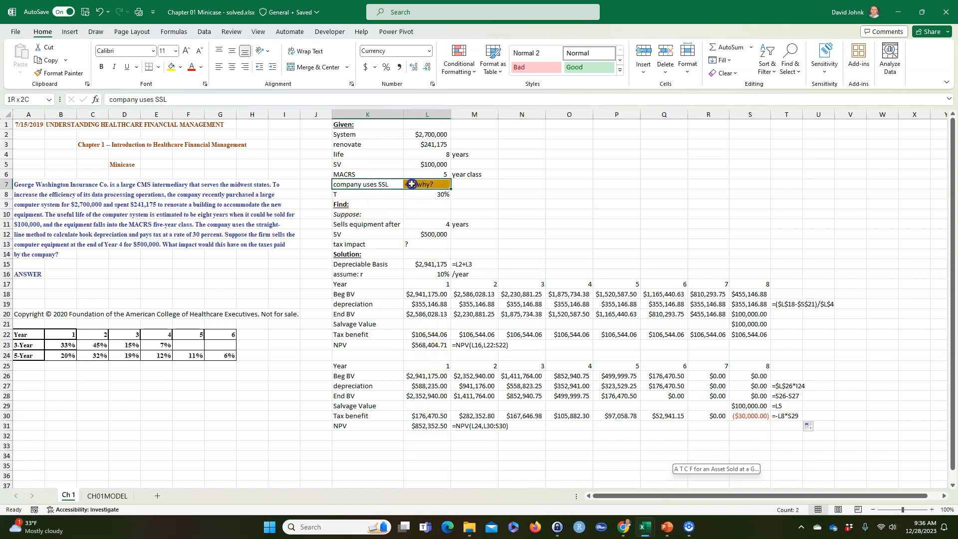
{"action": "left_click", "coordinate": [419, 425]}
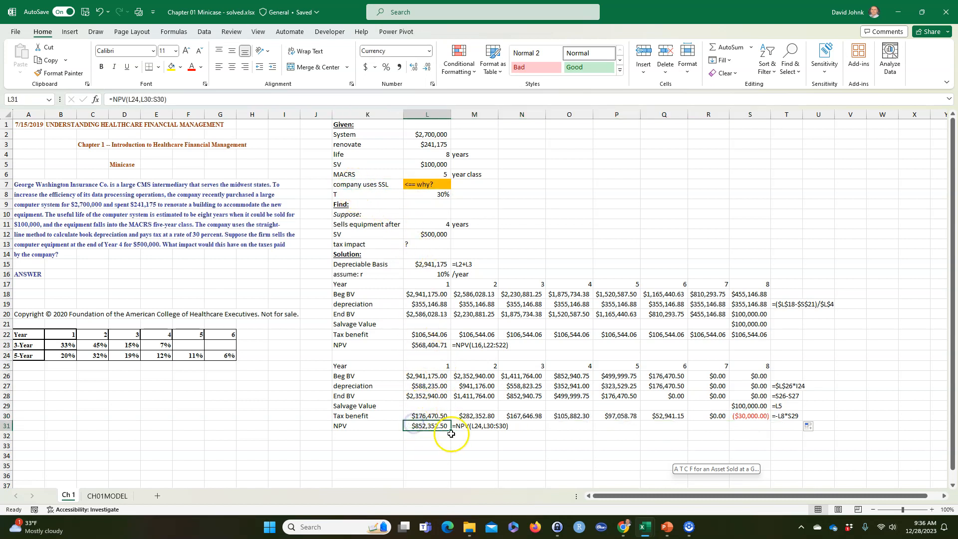
{"action": "left_click", "coordinate": [535, 455]}
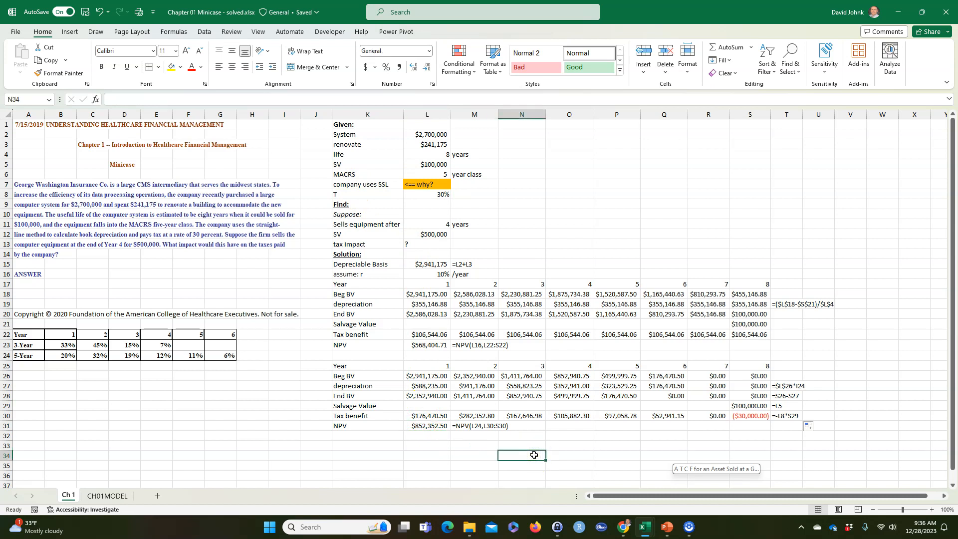
{"action": "left_click", "coordinate": [452, 446]}
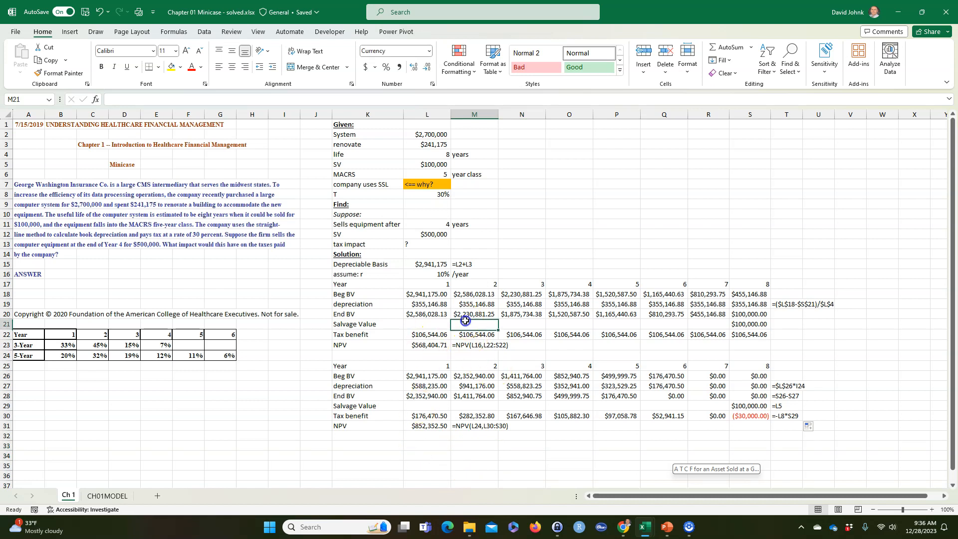
{"action": "left_click", "coordinate": [434, 345]}
{"action": "left_click", "coordinate": [416, 395]}
{"action": "left_click", "coordinate": [415, 428]}
{"action": "left_click", "coordinate": [786, 304]}
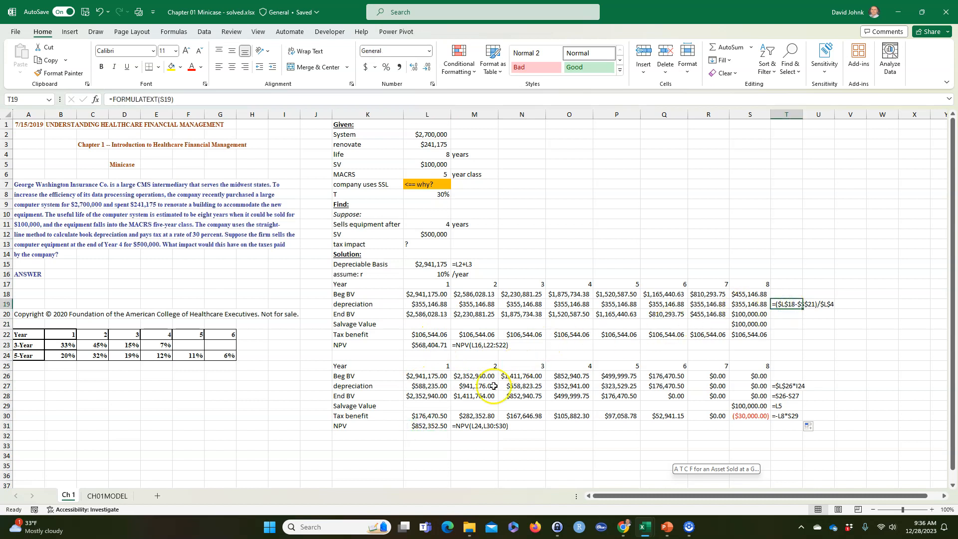
{"action": "left_click", "coordinate": [415, 457]}
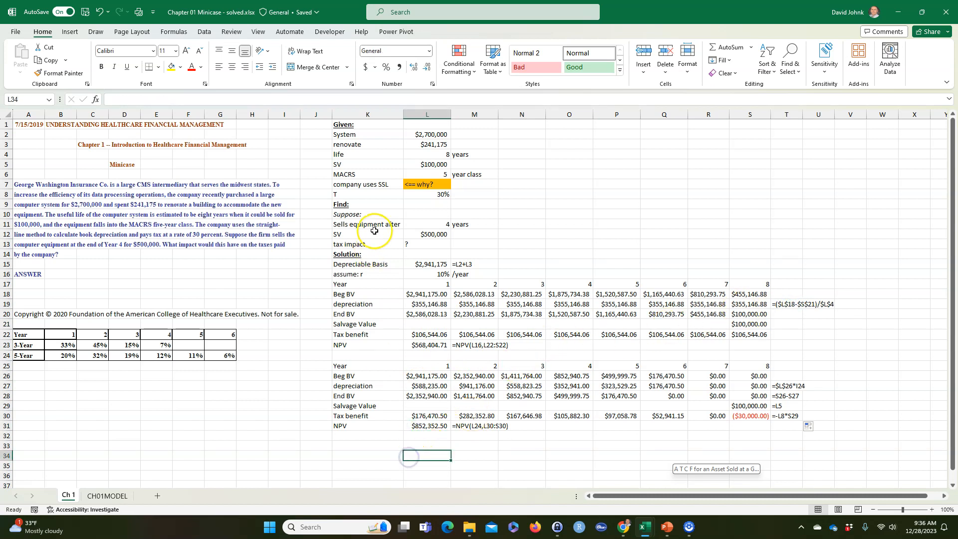
Step: Copy the straight-line depreciation schedule in K17:U23 and paste it below the MACRS schedule starting at K33
{"action": "left_click", "coordinate": [343, 444]}
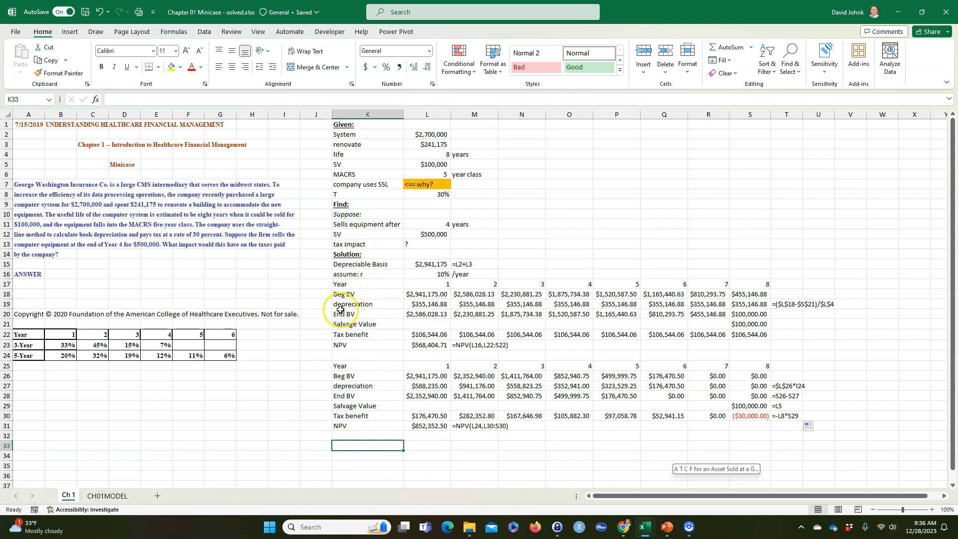
{"action": "left_click_drag", "start_coordinate": [344, 284], "coordinate": [810, 347]}
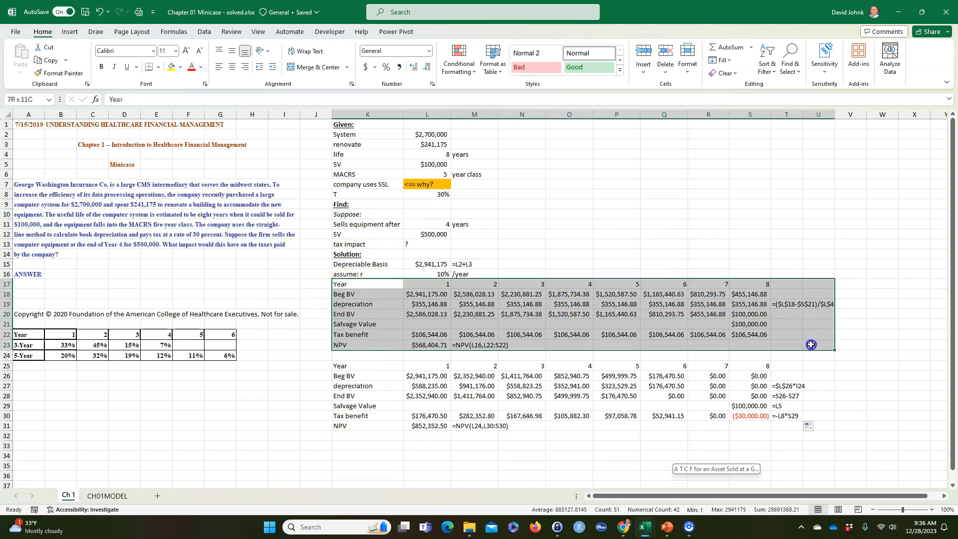
{"action": "right_click", "coordinate": [619, 307]}
{"action": "left_click", "coordinate": [646, 193]}
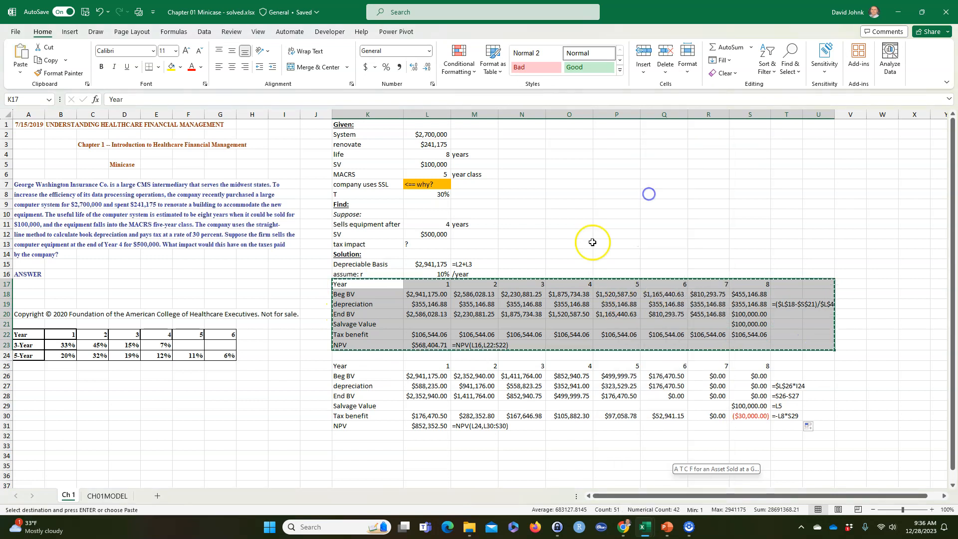
{"action": "left_click", "coordinate": [377, 448]}
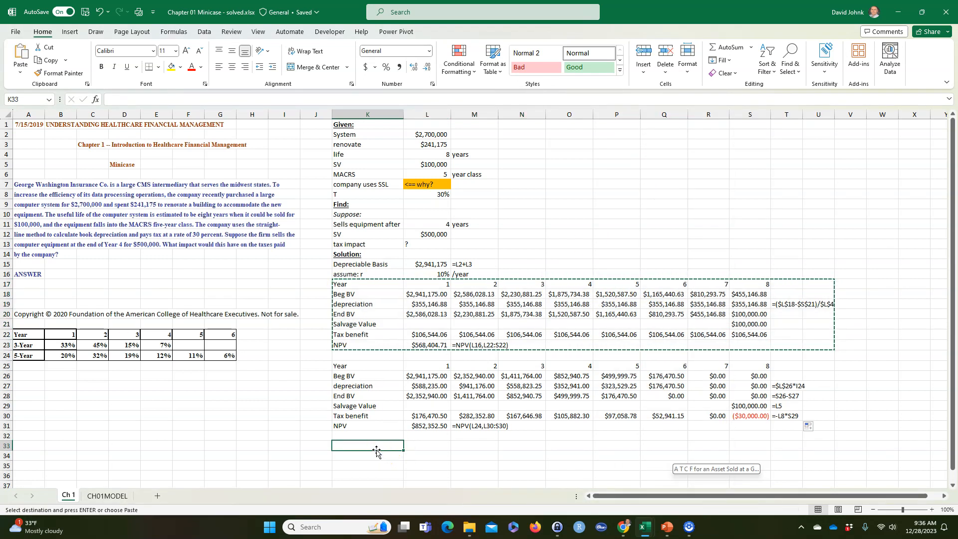
{"action": "key", "text": "super+v"}
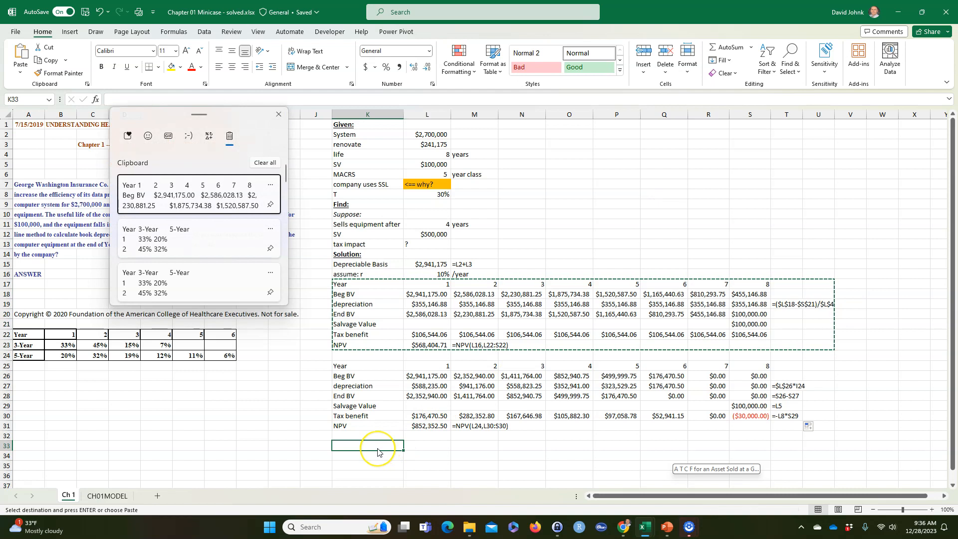
{"action": "key", "text": "Escape"}
{"action": "left_click", "coordinate": [364, 447]}
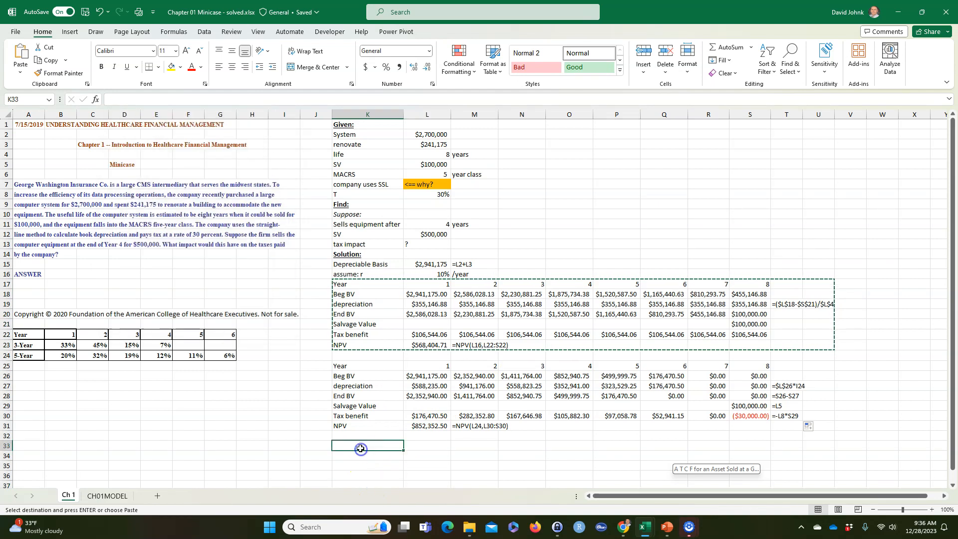
{"action": "key", "text": "ctrl+v"}
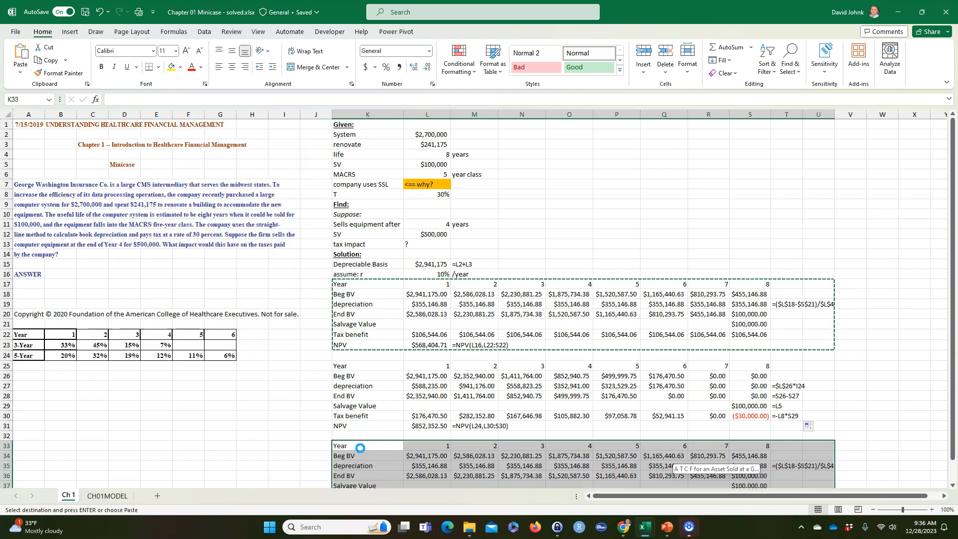
Step: Clear the Year 5 to Year 8 columns and formula notes from the copied schedule, from column P onward in rows 33 to 39
{"action": "scroll", "coordinate": [602, 472], "scroll_direction": "down", "scroll_amount": 1}
{"action": "left_click", "coordinate": [602, 473]}
{"action": "scroll", "coordinate": [604, 464], "scroll_direction": "down", "scroll_amount": 1}
{"action": "left_click", "coordinate": [849, 407]}
{"action": "left_click_drag", "start_coordinate": [849, 409], "coordinate": [598, 469]}
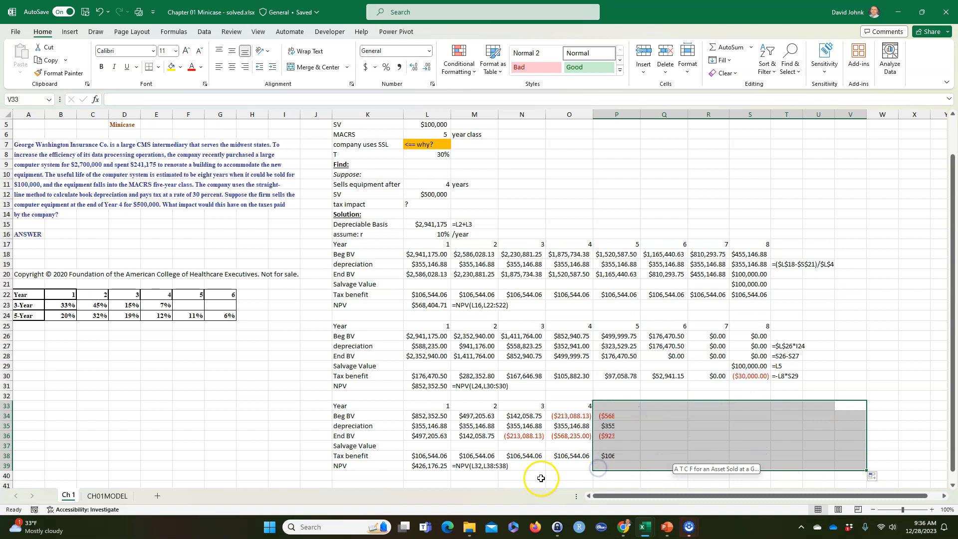
{"action": "left_click", "coordinate": [544, 474]}
{"action": "scroll", "coordinate": [544, 474], "scroll_direction": "down", "scroll_amount": 1}
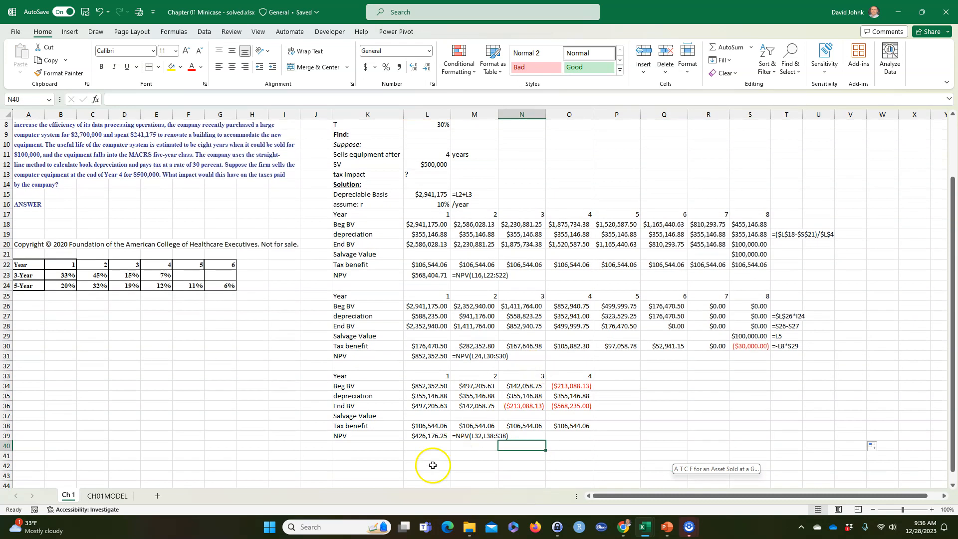
{"action": "scroll", "coordinate": [409, 207], "scroll_direction": "up", "scroll_amount": 2}
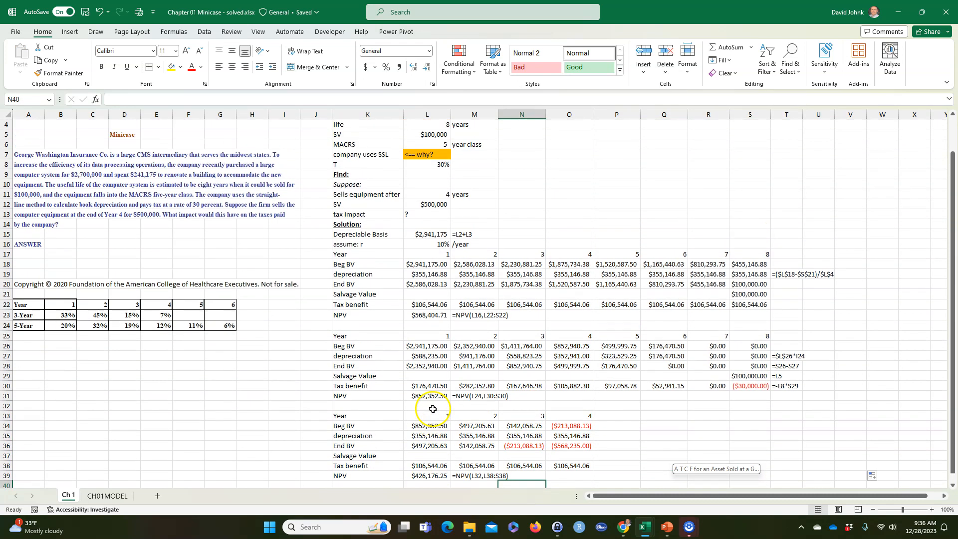
{"action": "scroll", "coordinate": [405, 394], "scroll_direction": "down", "scroll_amount": 1}
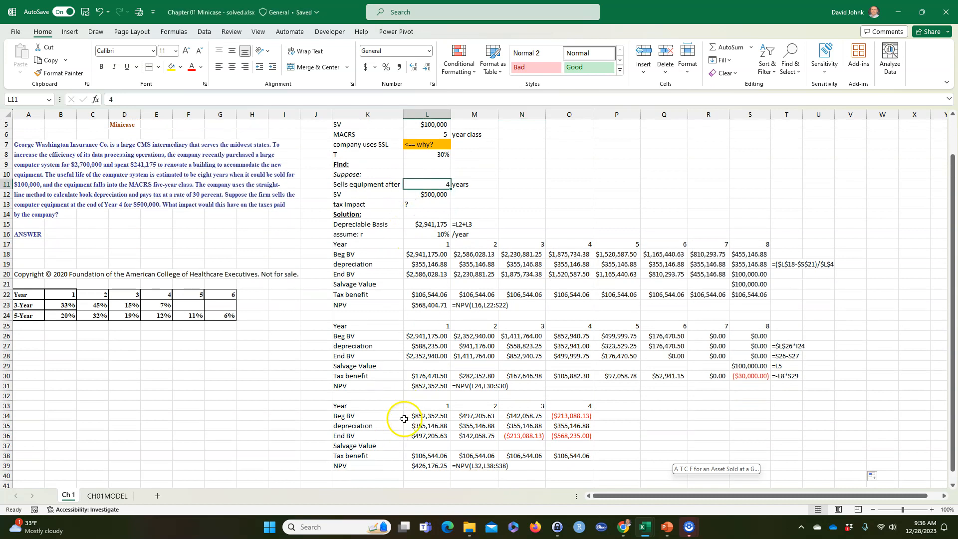
Step: Link the Year 1 beginning book value in L34 to the depreciable basis with =L15
{"action": "left_click", "coordinate": [426, 426]}
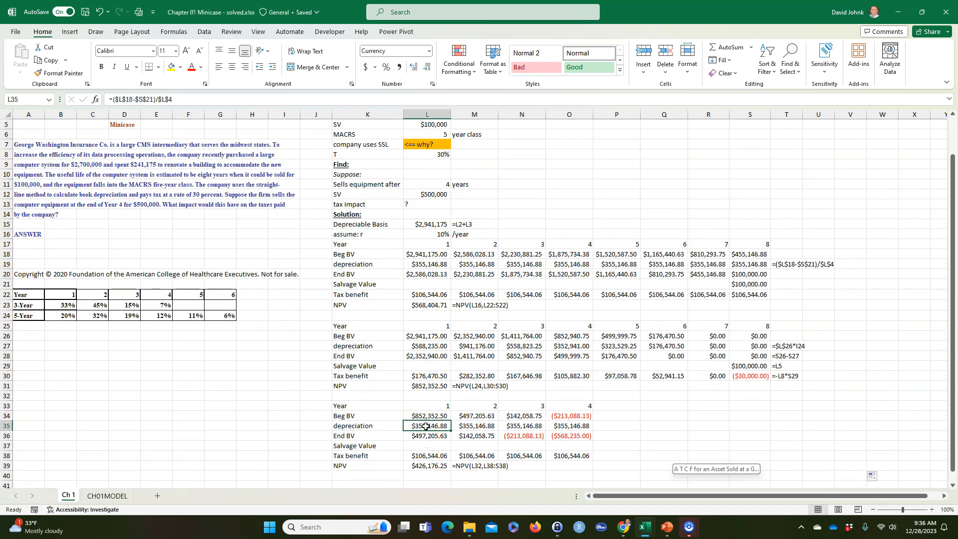
{"action": "type", "text": "="}
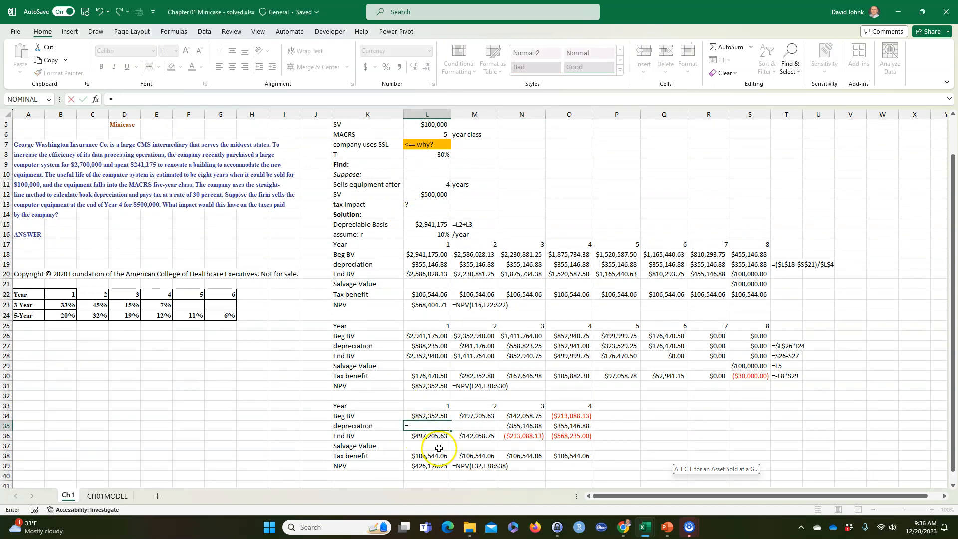
{"action": "key", "text": "Escape"}
{"action": "left_click", "coordinate": [428, 413]}
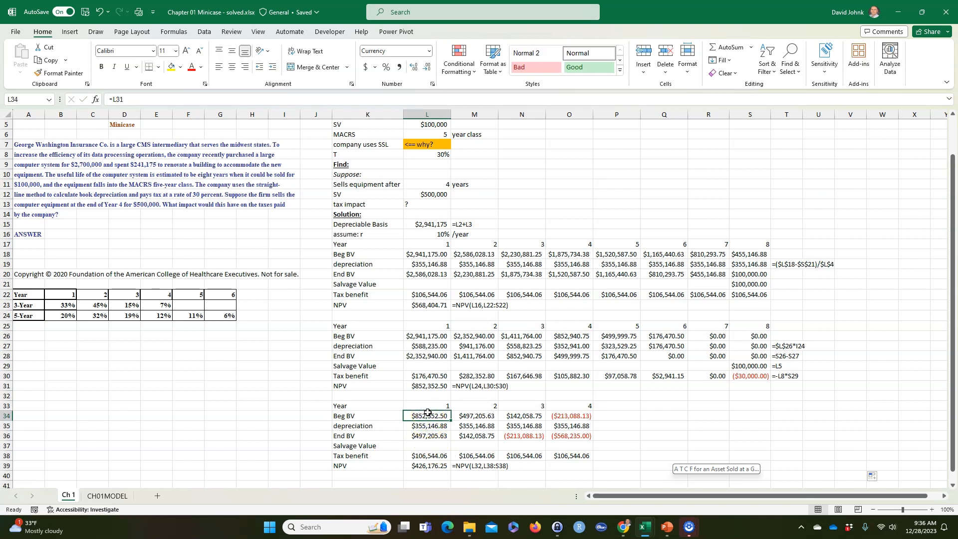
{"action": "type", "text": "="}
{"action": "left_click", "coordinate": [423, 224]}
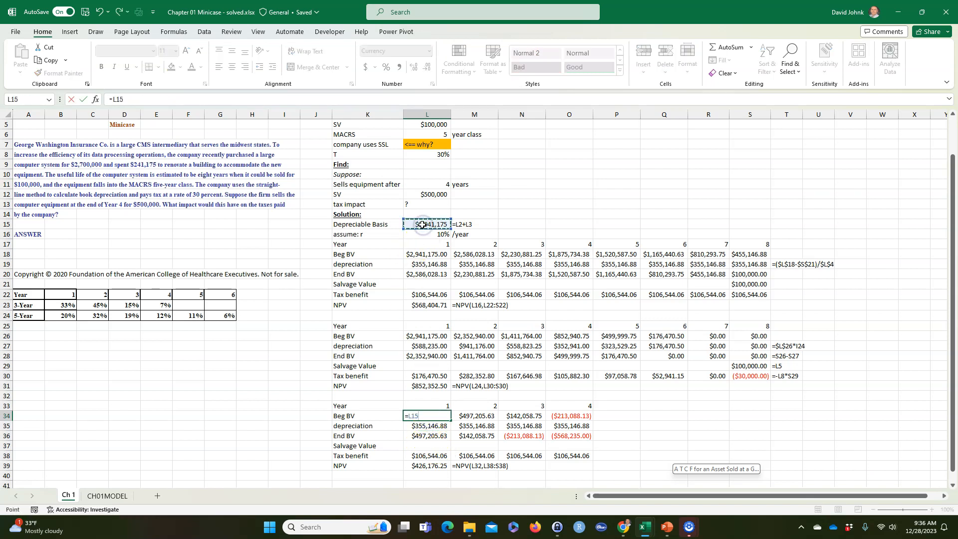
{"action": "key", "text": "Return"}
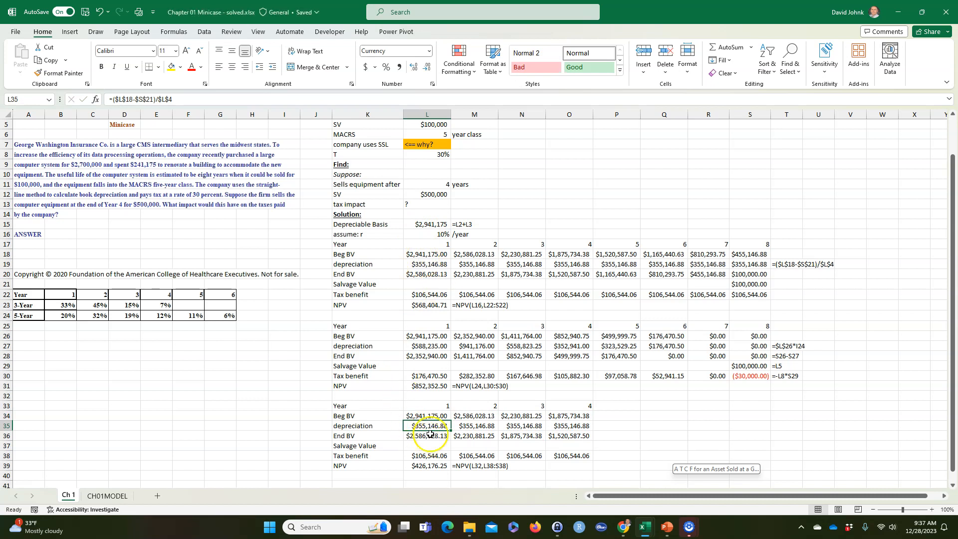
Step: Link the Year 4 salvage value in O37 to the assumed sale price with =L12
{"action": "double_click", "coordinate": [433, 425]}
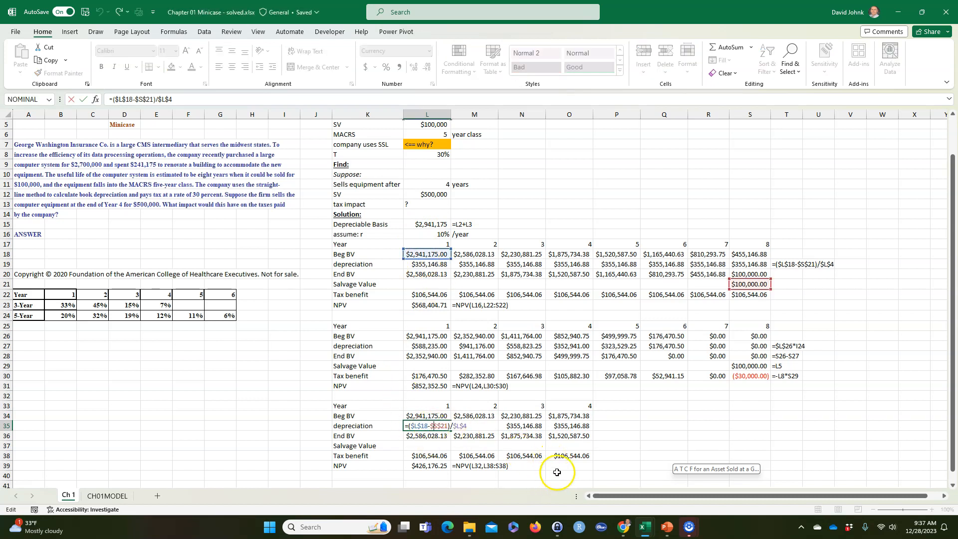
{"action": "left_click", "coordinate": [573, 448]}
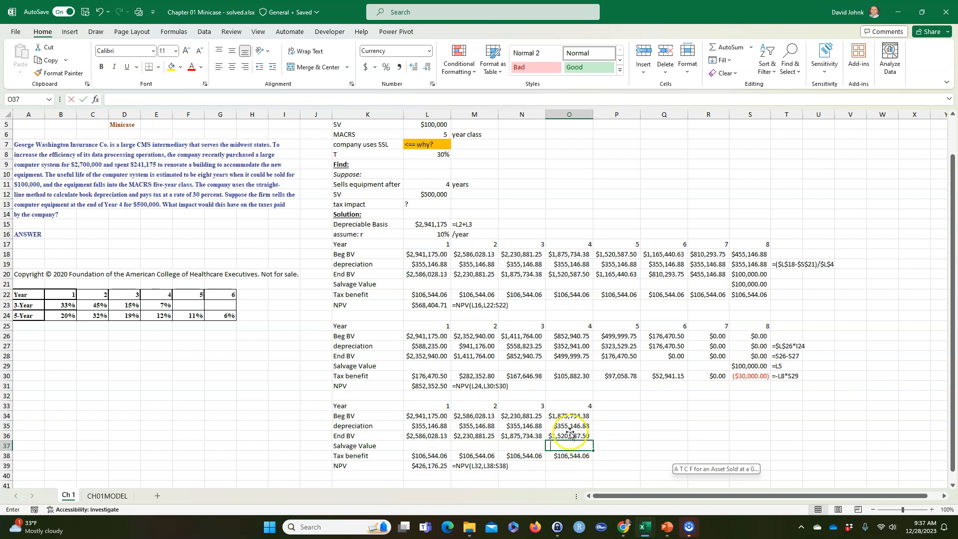
{"action": "type", "text": "="}
{"action": "left_click", "coordinate": [432, 194]}
{"action": "key", "text": "Return"}
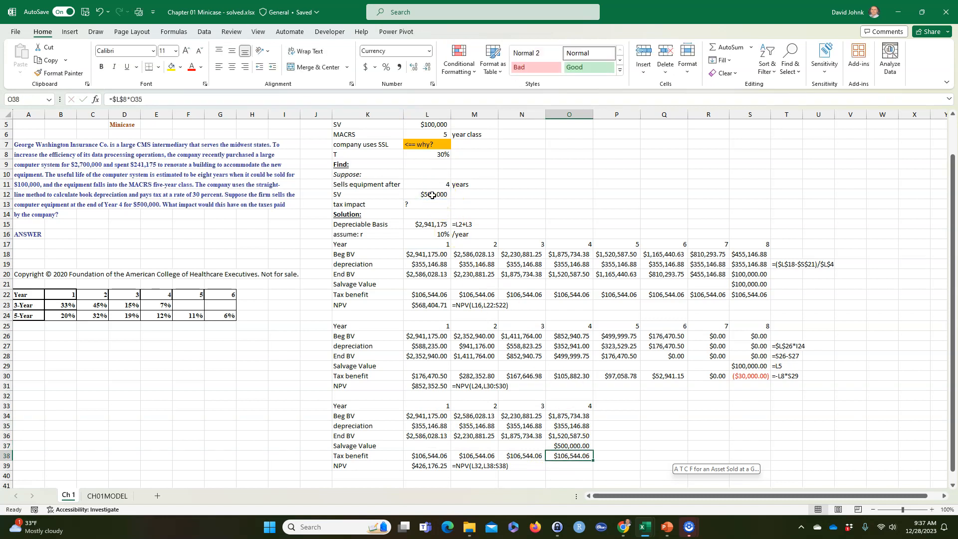
Step: Enter the four-year straight-line depreciation formula =($L$34-$O$37)/$L$11 in L35
{"action": "left_click", "coordinate": [425, 429]}
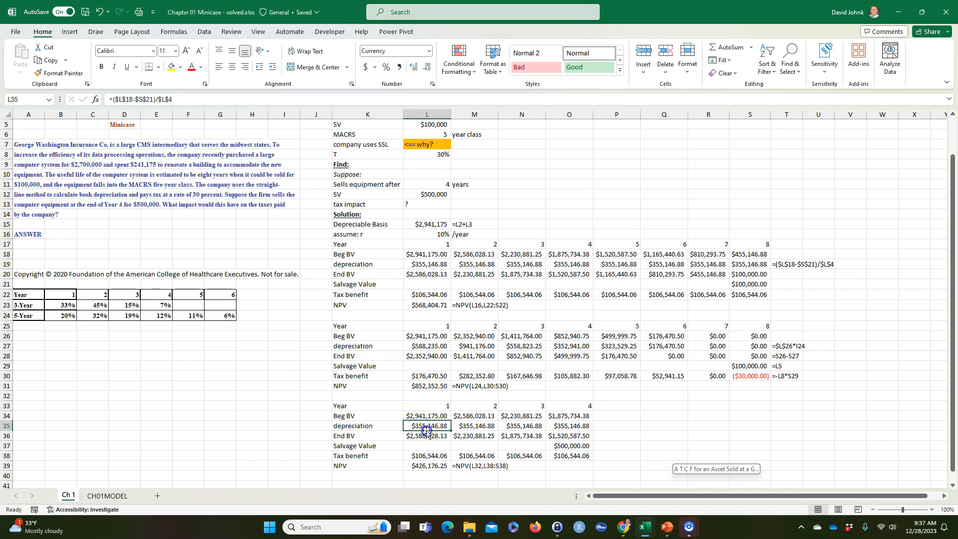
{"action": "type", "text": "="}
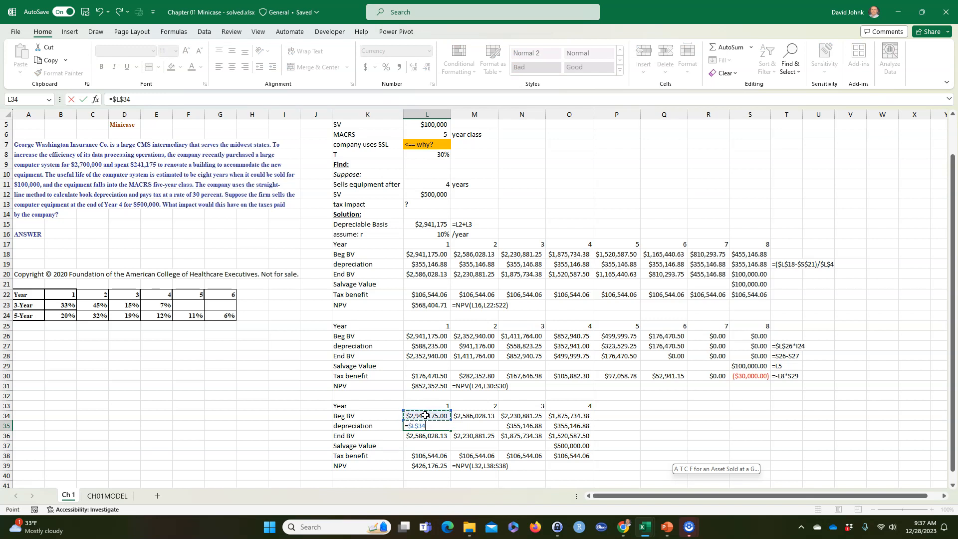
{"action": "type", "text": "-"}
{"action": "left_click", "coordinate": [571, 446]}
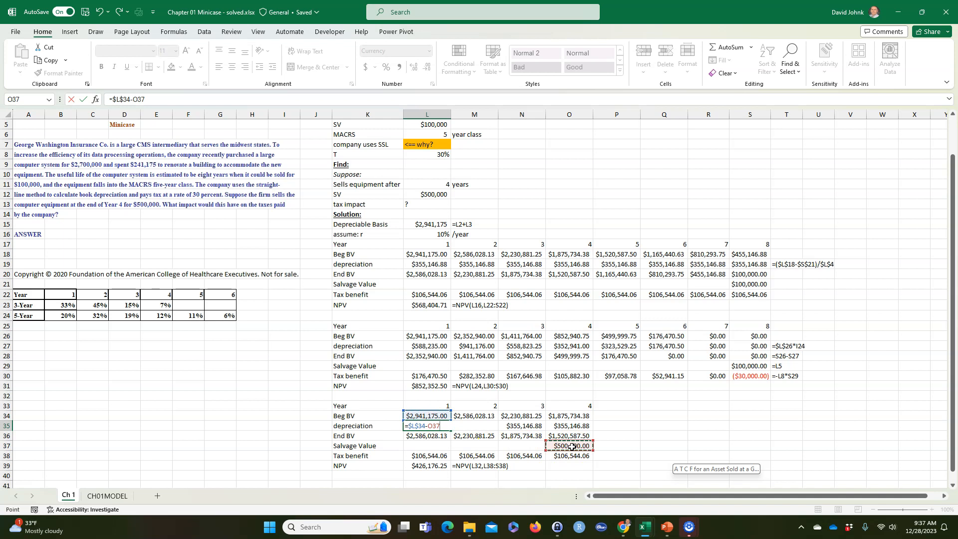
{"action": "left_click", "coordinate": [408, 425]}
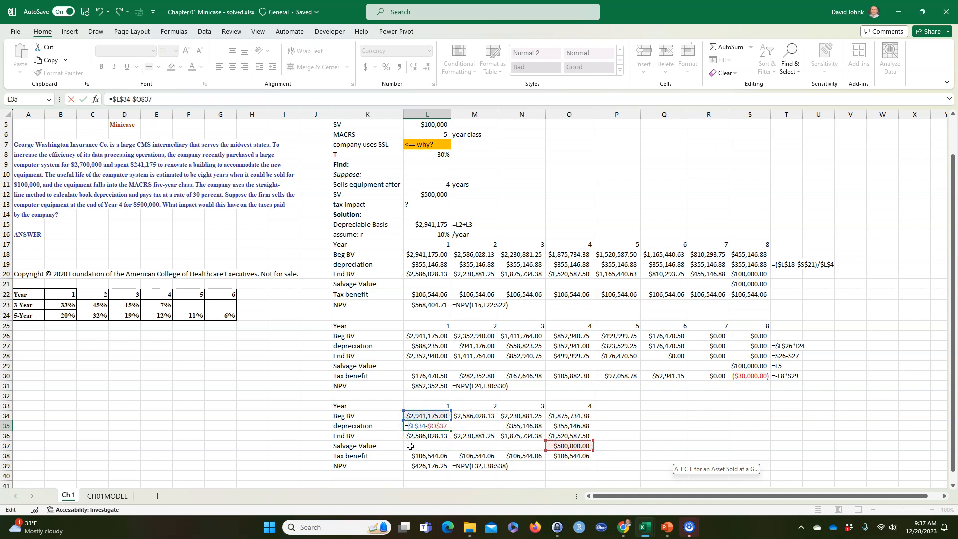
{"action": "type", "text": "("}
{"action": "type", "text": "/"}
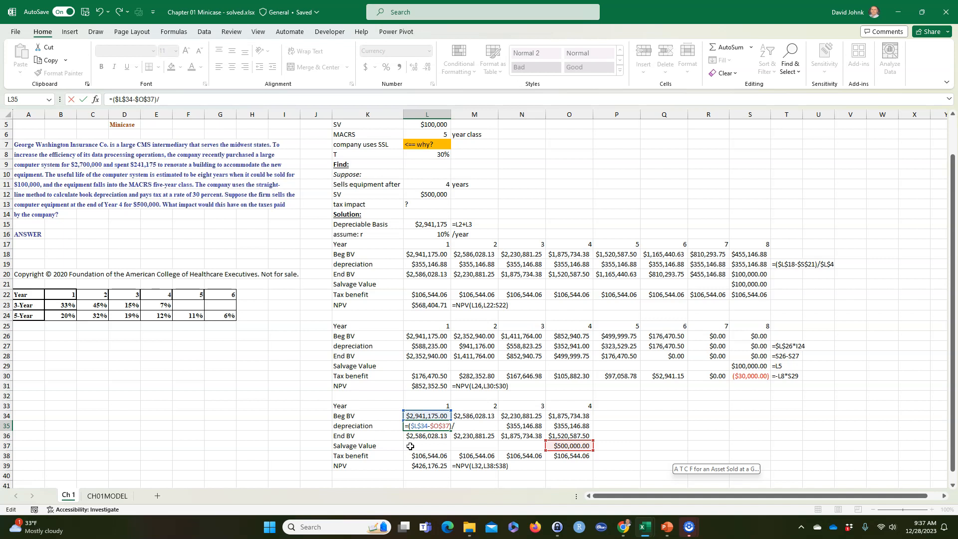
{"action": "left_click", "coordinate": [428, 184]}
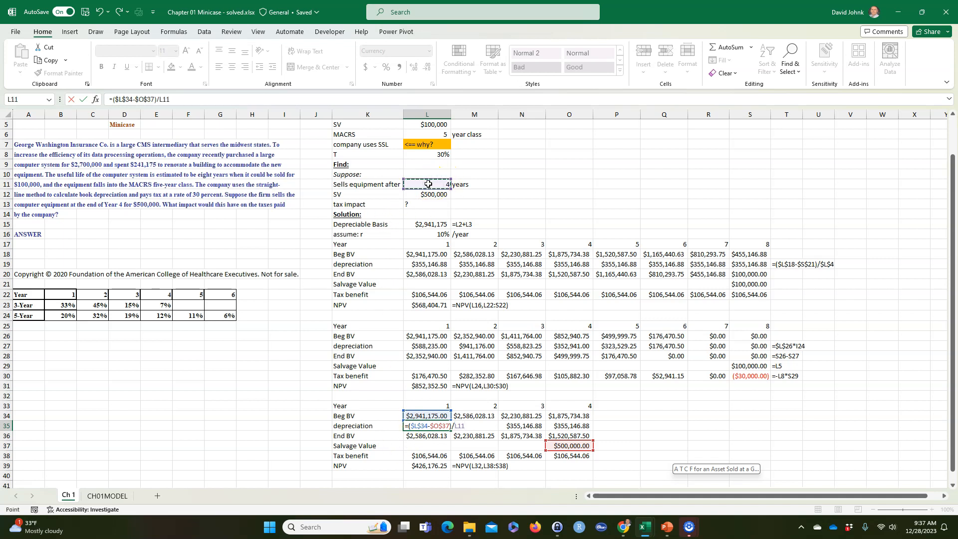
{"action": "key", "text": "Return"}
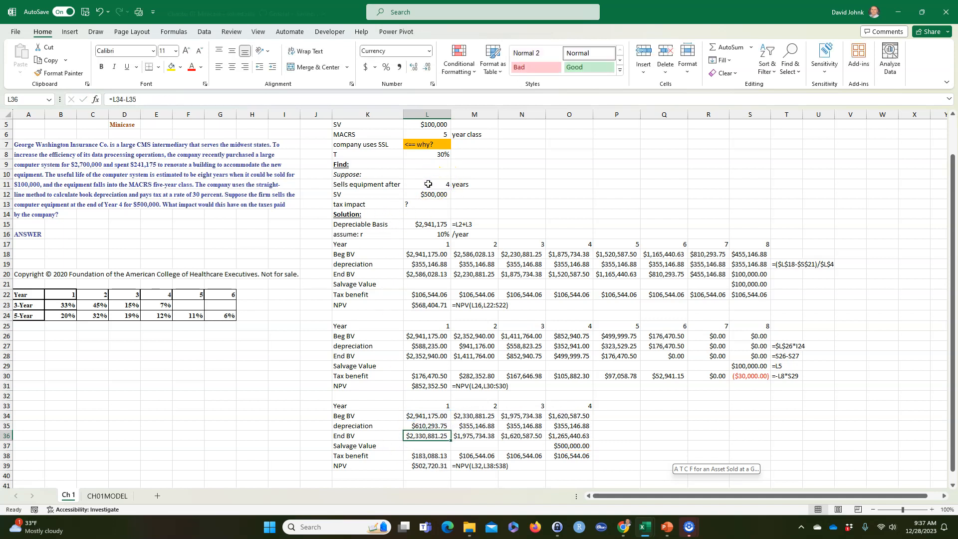
Step: Fill the new depreciation formula from L35 across through Year 4 in O35
{"action": "left_click", "coordinate": [415, 425]}
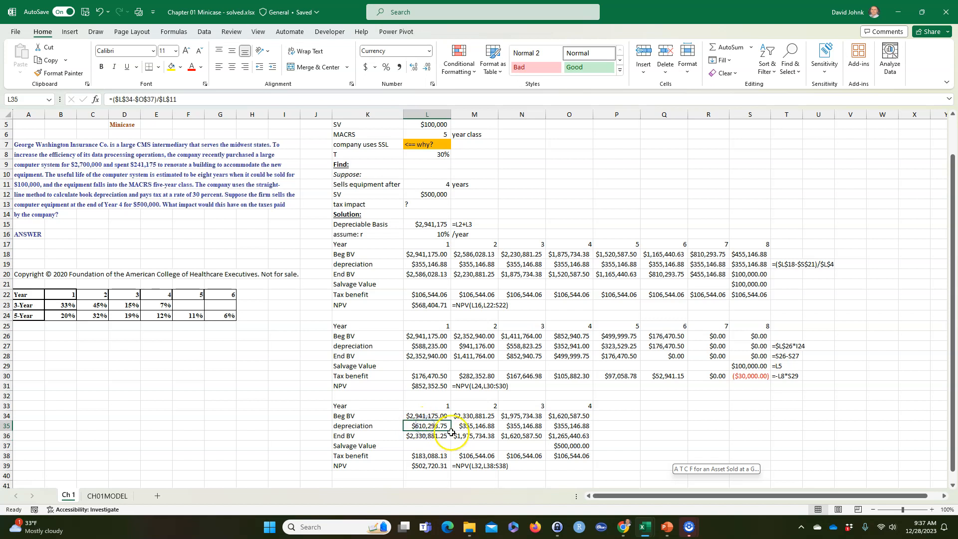
{"action": "left_click_drag", "start_coordinate": [414, 425], "coordinate": [573, 436]}
{"action": "left_click", "coordinate": [610, 452]}
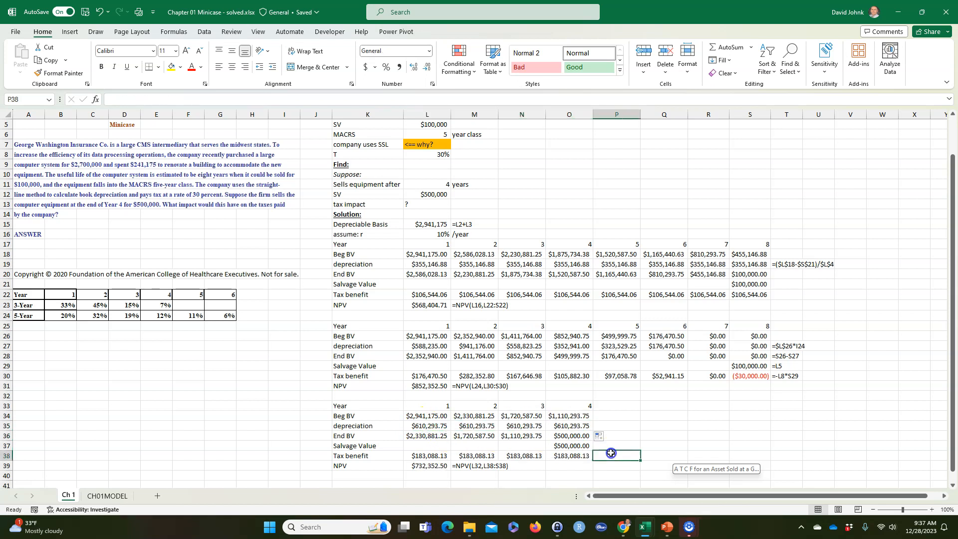
Step: Compare the Year 4 ending book value with the salvage value in O36:O37 and inspect the NPV formula in L39
{"action": "scroll", "coordinate": [614, 454], "scroll_direction": "down", "scroll_amount": 1}
{"action": "left_click", "coordinate": [560, 422]}
{"action": "left_click", "coordinate": [567, 436]}
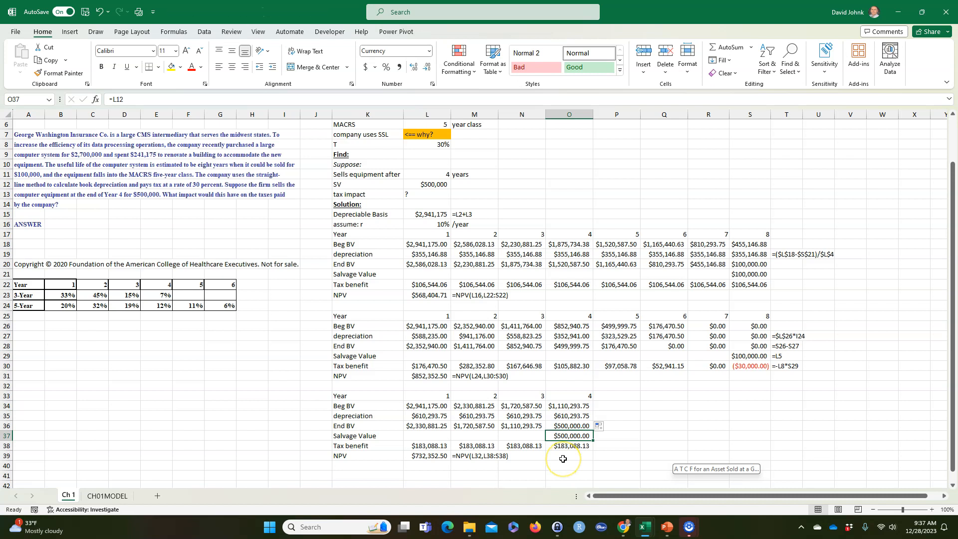
{"action": "left_click", "coordinate": [423, 457]}
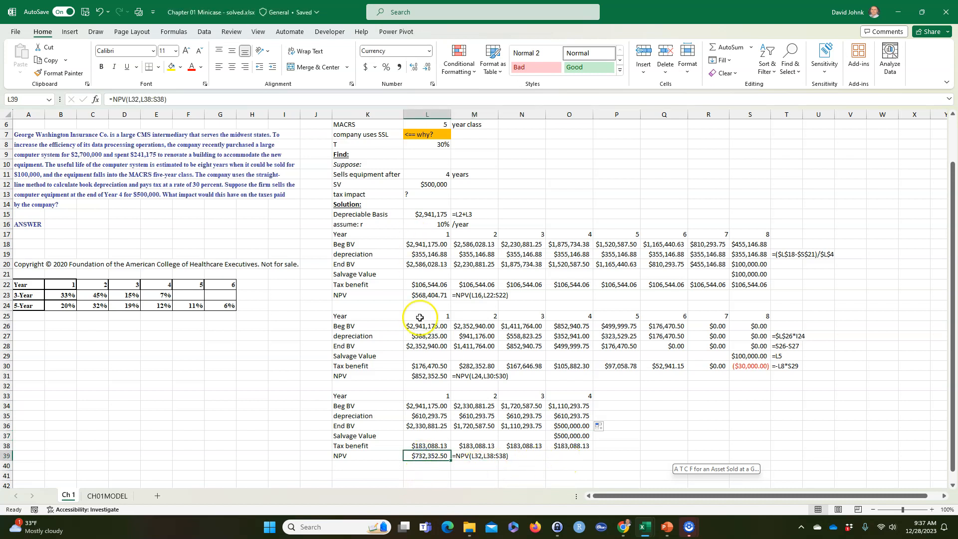
{"action": "left_click", "coordinate": [548, 455]}
{"action": "left_click_drag", "start_coordinate": [568, 425], "coordinate": [571, 434]}
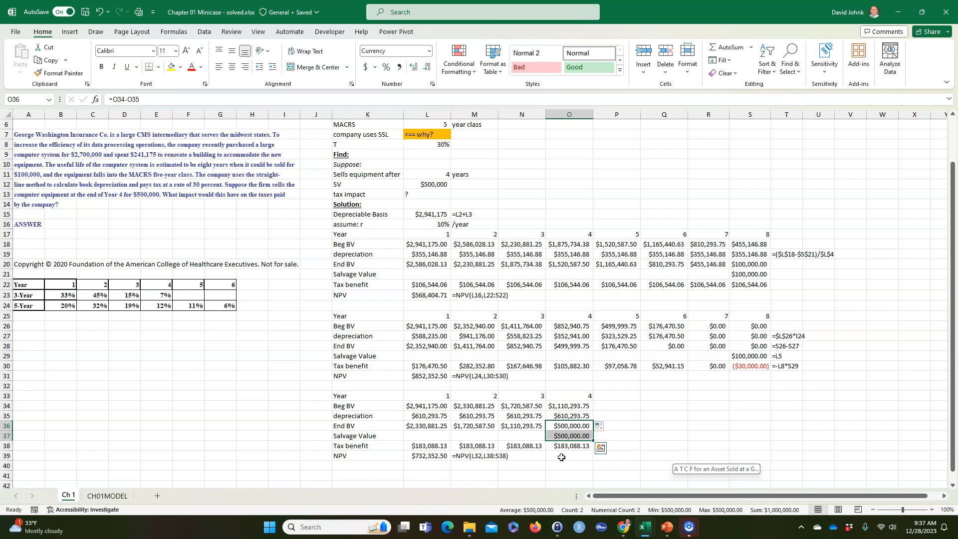
{"action": "left_click", "coordinate": [549, 466]}
{"action": "left_click", "coordinate": [549, 467]}
Step: Review the tax impact question against the Year 4 book and salvage values, and compare the NPV in L39 with the other schedules
{"action": "scroll", "coordinate": [547, 429], "scroll_direction": "down", "scroll_amount": 1}
{"action": "left_click_drag", "start_coordinate": [586, 405], "coordinate": [581, 416]}
{"action": "scroll", "coordinate": [500, 267], "scroll_direction": "up", "scroll_amount": 3}
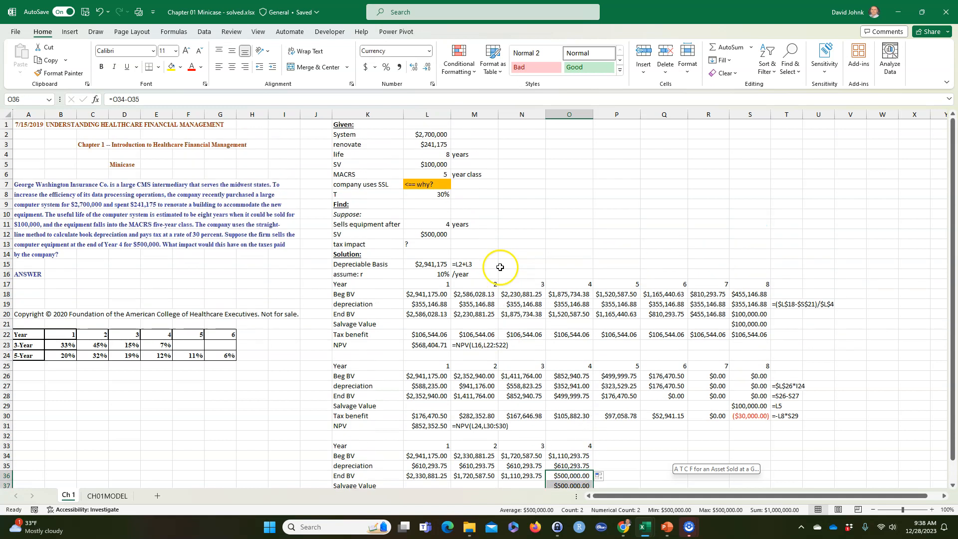
{"action": "left_click_drag", "start_coordinate": [352, 245], "coordinate": [424, 264]}
{"action": "scroll", "coordinate": [498, 349], "scroll_direction": "down", "scroll_amount": 3}
{"action": "left_click_drag", "start_coordinate": [571, 386], "coordinate": [571, 396]}
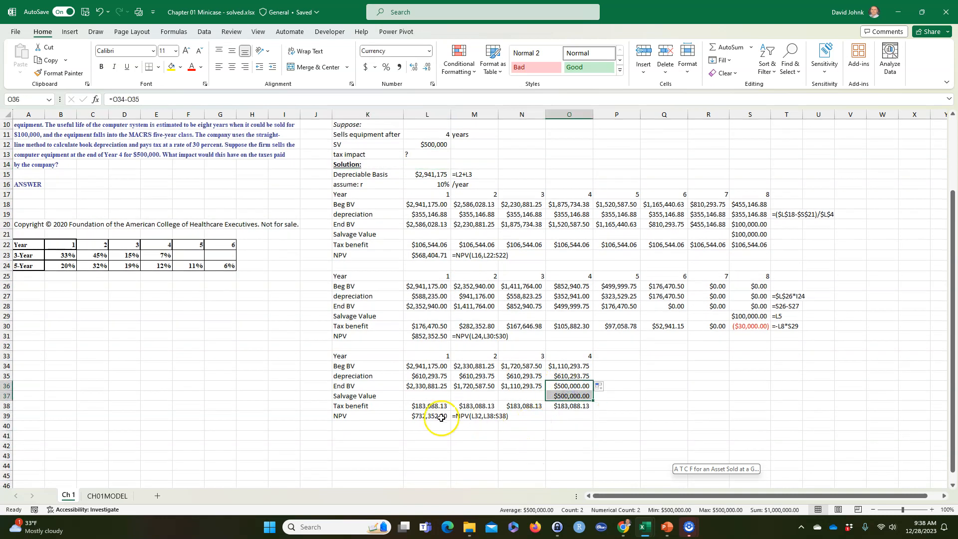
{"action": "left_click", "coordinate": [543, 435]}
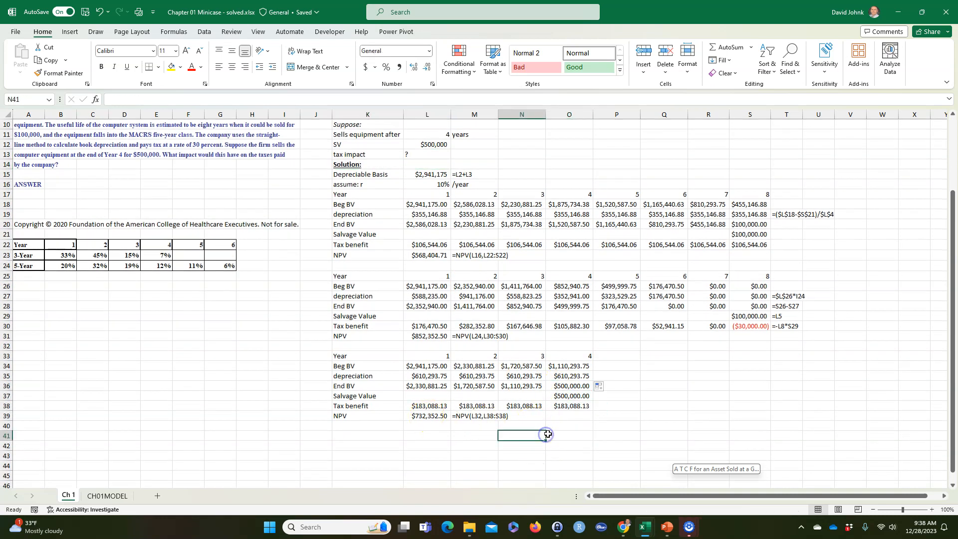
{"action": "left_click", "coordinate": [430, 416]}
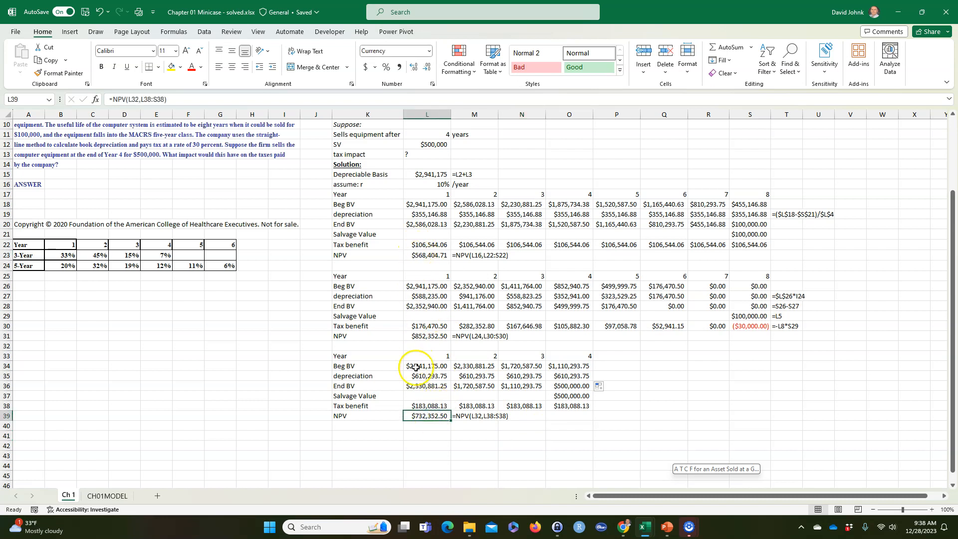
Step: Review the four-year schedule's tax benefits in L38:O38 and compare its NPV in L39 with the eight-year straight-line NPV in L23
{"action": "left_click_drag", "start_coordinate": [416, 361], "coordinate": [568, 418]}
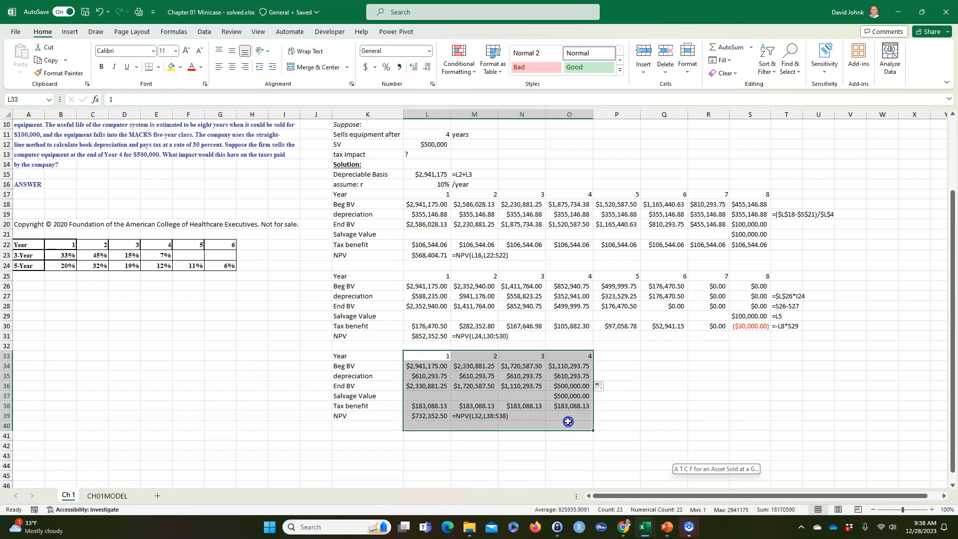
{"action": "left_click", "coordinate": [427, 224]}
{"action": "left_click", "coordinate": [424, 417]}
{"action": "left_click_drag", "start_coordinate": [423, 405], "coordinate": [559, 406]}
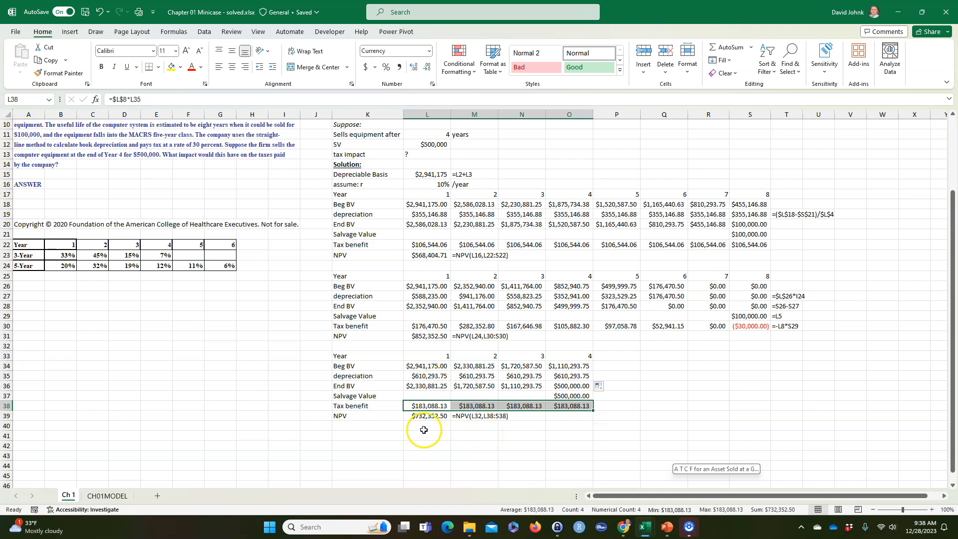
{"action": "left_click_drag", "start_coordinate": [428, 406], "coordinate": [560, 406]}
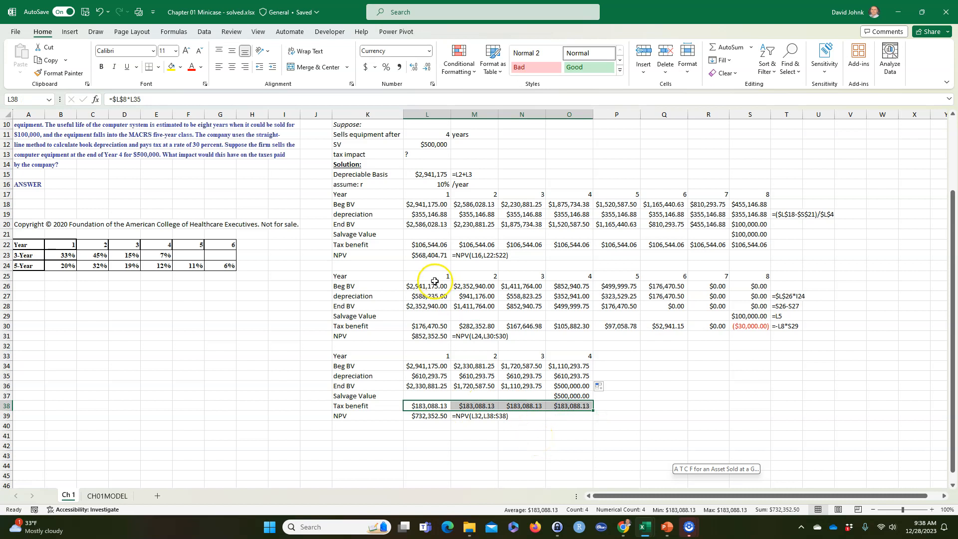
{"action": "left_click", "coordinate": [427, 416]}
{"action": "left_click", "coordinate": [425, 255]}
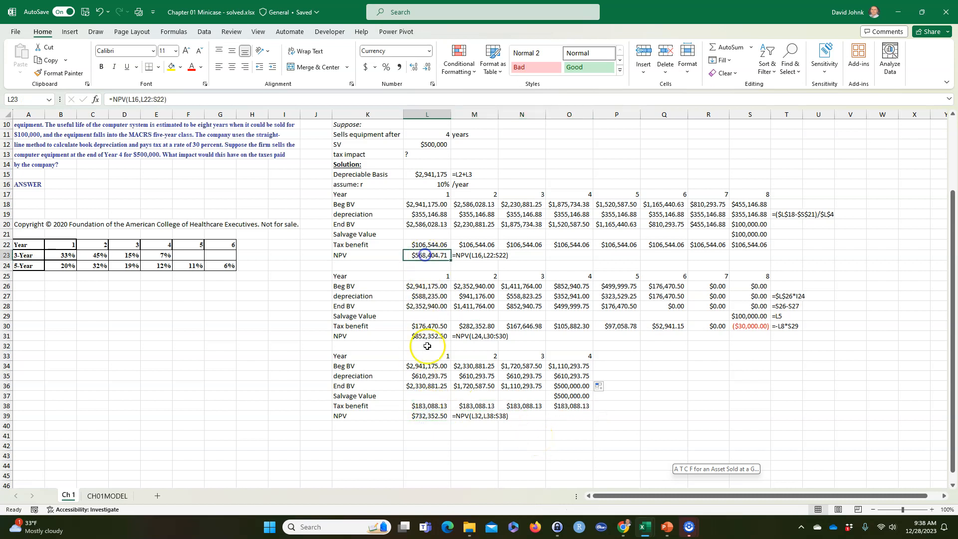
Step: Correct the rate reference in the L39 NPV formula to L16, giving =NPV(L16,L38:S38)
{"action": "left_click", "coordinate": [425, 416]}
{"action": "double_click", "coordinate": [423, 415]}
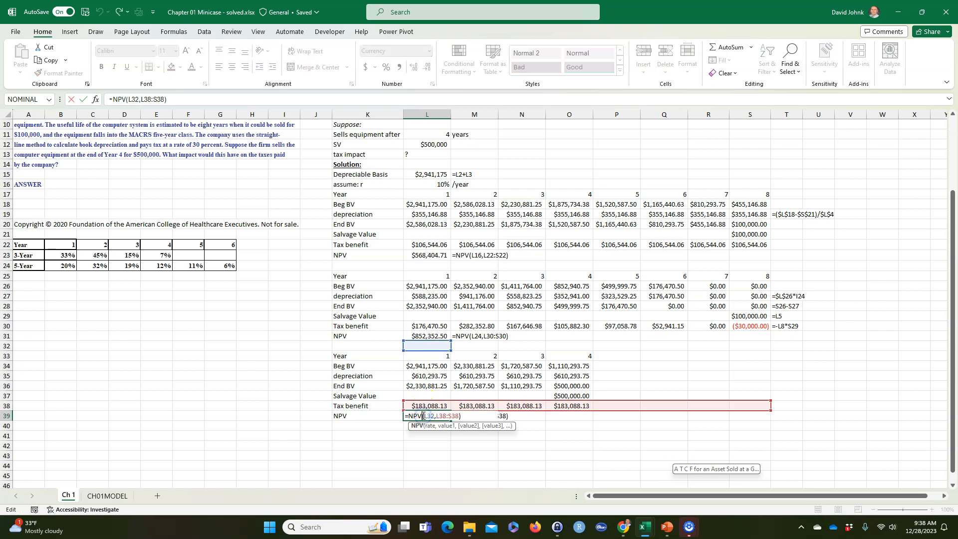
{"action": "left_click_drag", "start_coordinate": [423, 351], "coordinate": [425, 188]}
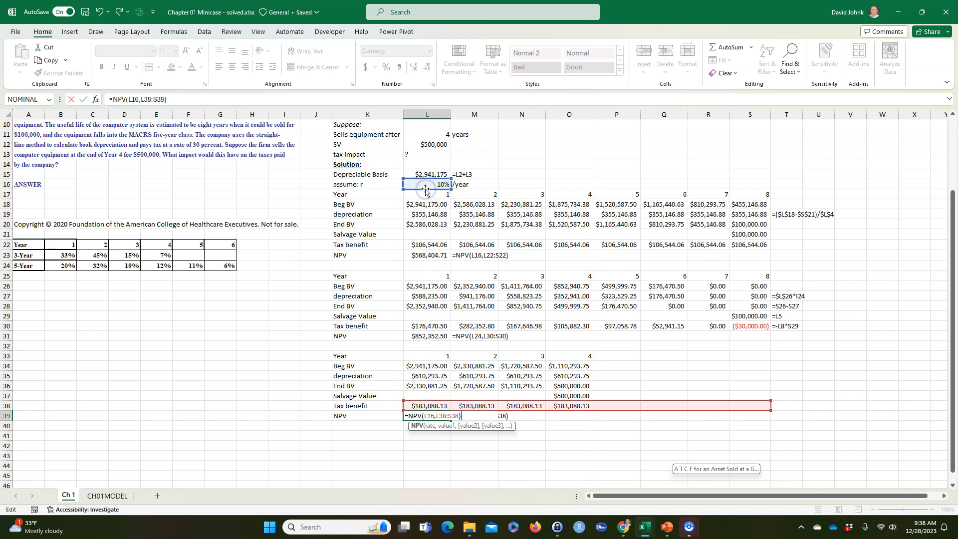
{"action": "key", "text": "Return"}
{"action": "left_click", "coordinate": [438, 416]}
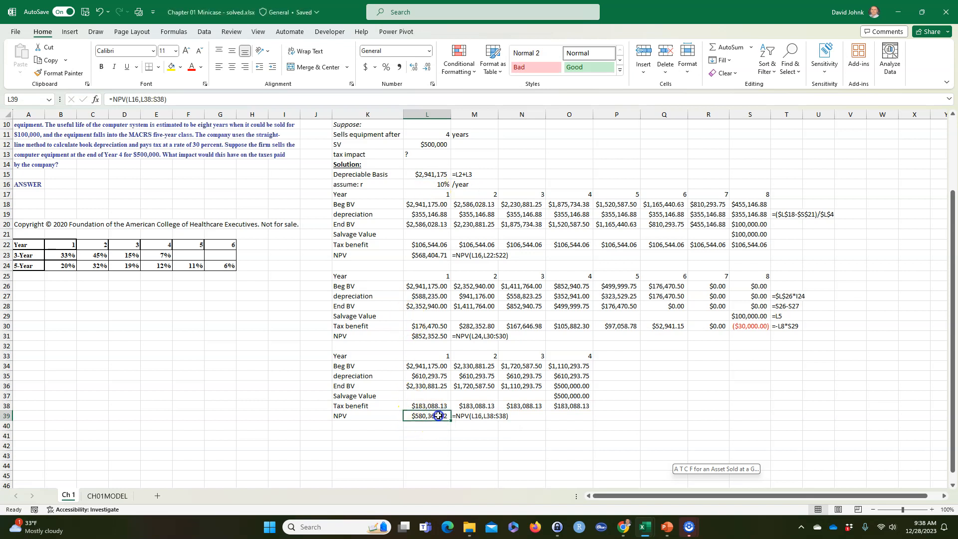
{"action": "left_click", "coordinate": [459, 458]}
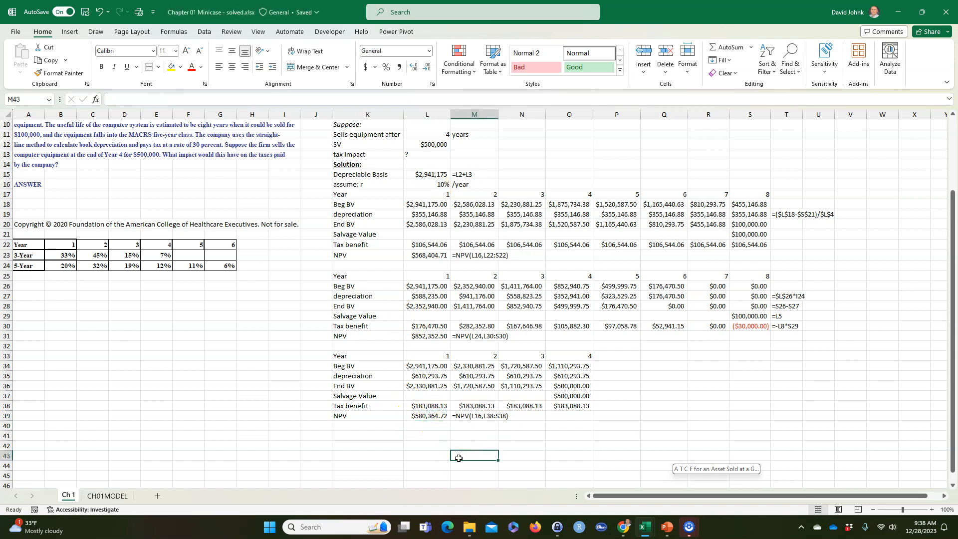
{"action": "left_click", "coordinate": [441, 446]}
{"action": "left_click_drag", "start_coordinate": [577, 400], "coordinate": [571, 383]}
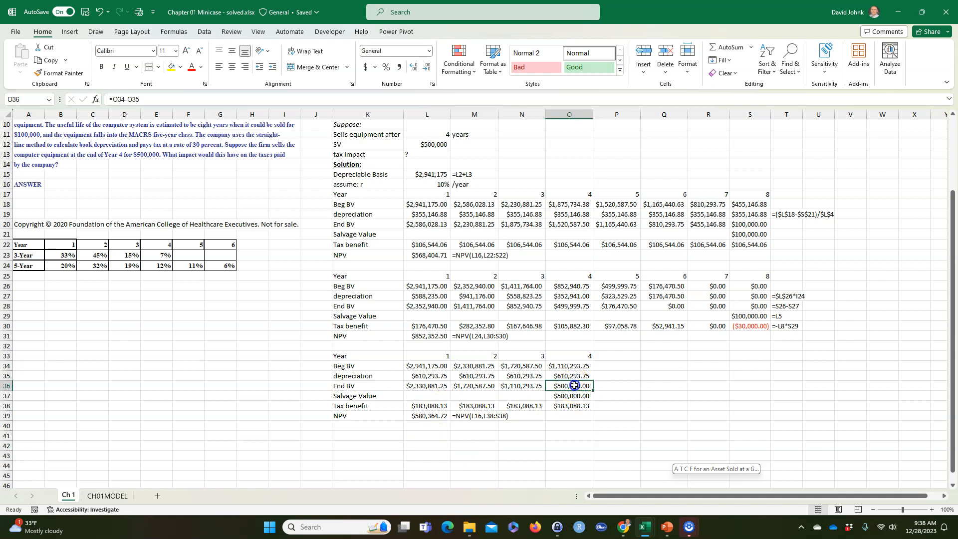
{"action": "left_click", "coordinate": [561, 424]}
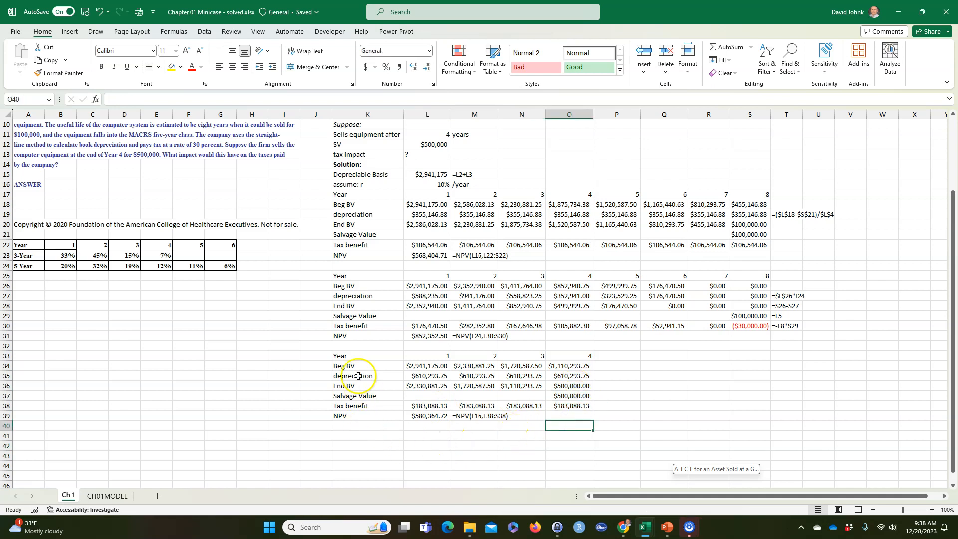
Step: Copy the eight-year MACRS schedule in K25:T31 and paste it at K41 below the four-year schedule
{"action": "left_click_drag", "start_coordinate": [339, 276], "coordinate": [801, 340]}
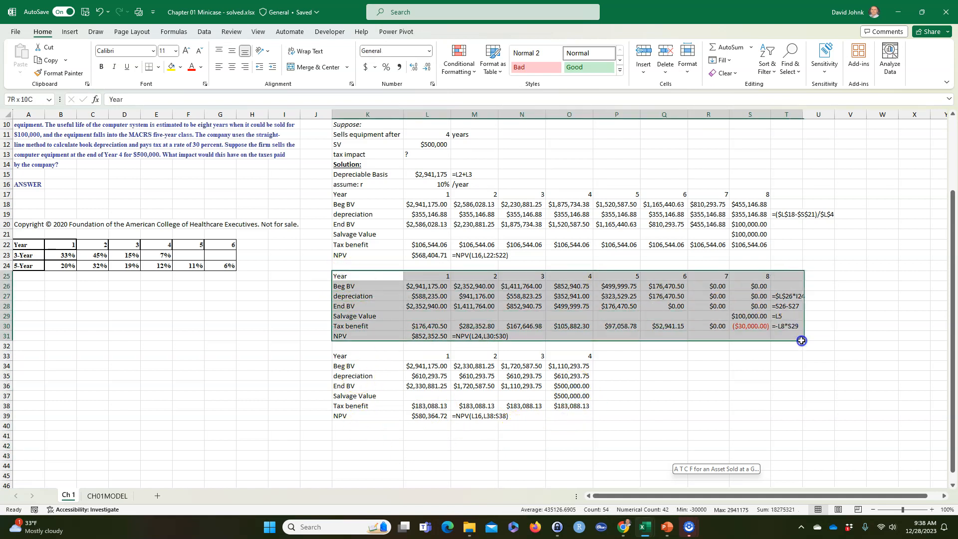
{"action": "right_click", "coordinate": [765, 332]}
{"action": "left_click", "coordinate": [745, 194]}
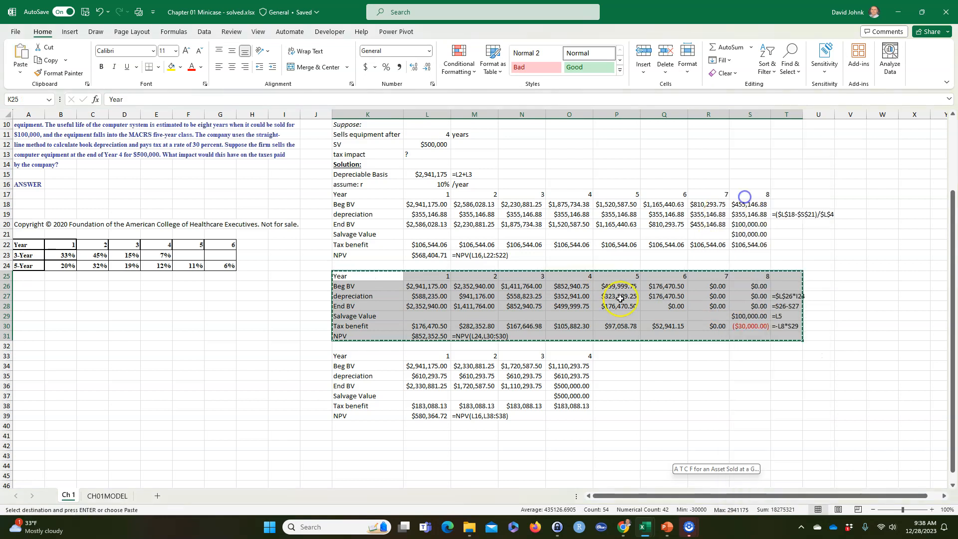
{"action": "left_click", "coordinate": [381, 435]}
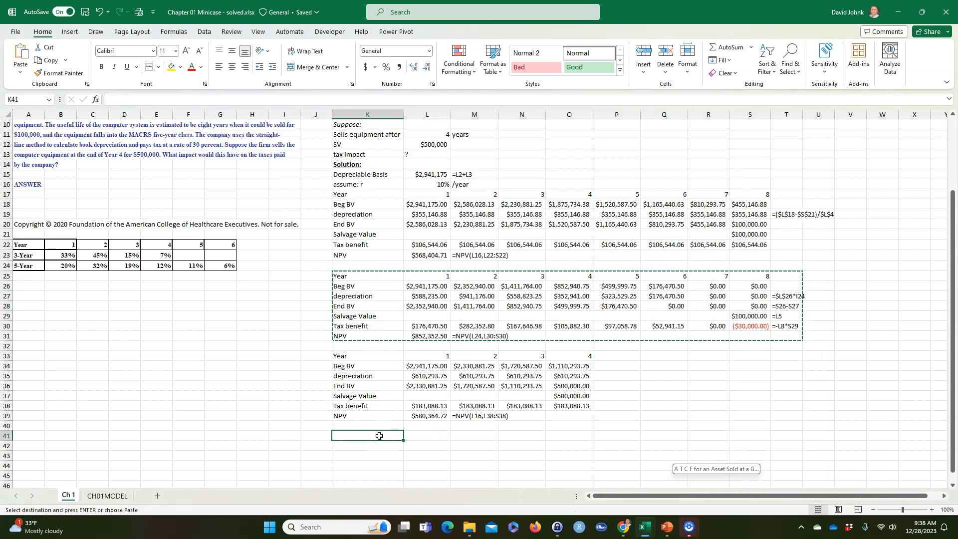
{"action": "key", "text": "ctrl+v"}
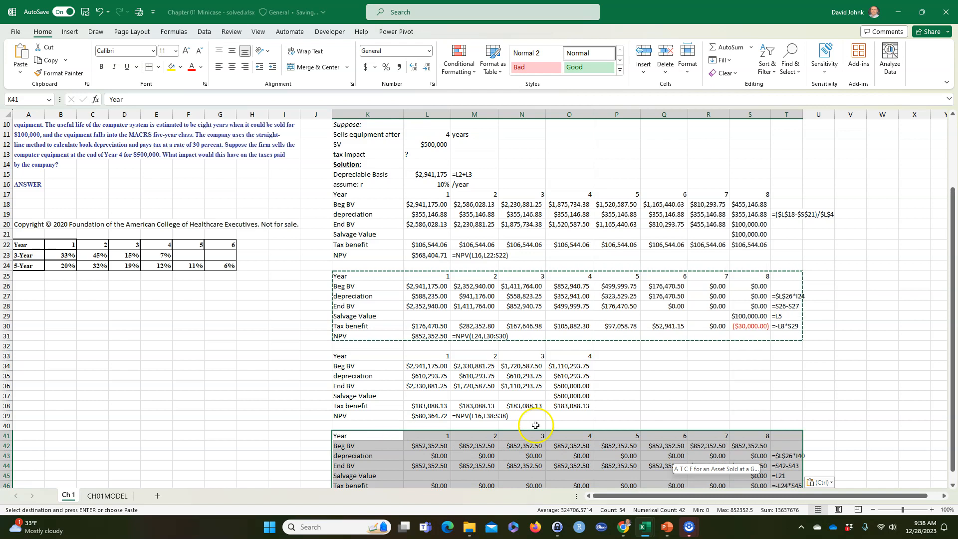
Step: Clear the Year 5 to 8 columns and formula notes in P41:T47 so the pasted schedule ends at Year 4
{"action": "scroll", "coordinate": [717, 377], "scroll_direction": "down", "scroll_amount": 2}
{"action": "left_click_drag", "start_coordinate": [818, 375], "coordinate": [615, 457]}
{"action": "left_click", "coordinate": [549, 465]}
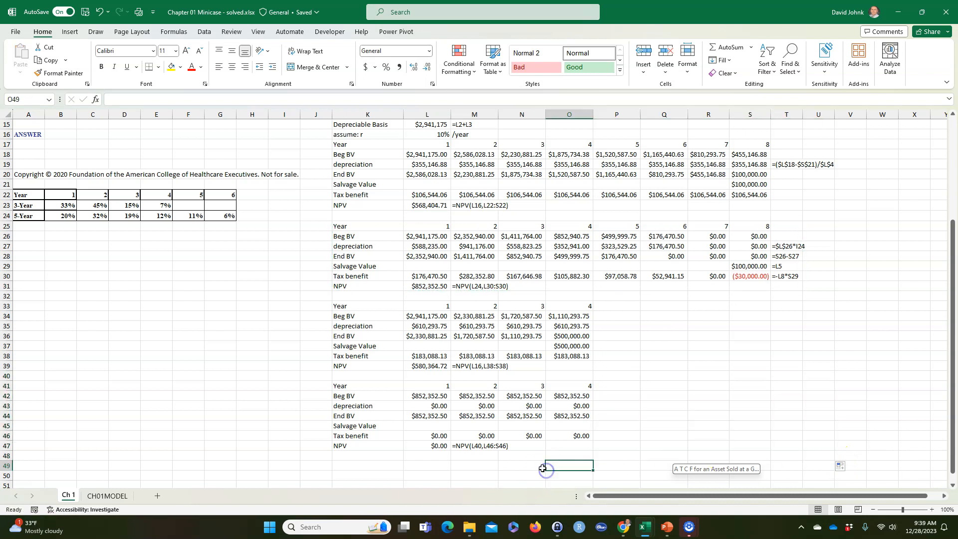
Step: Set the Year 1 beginning book value in L42 to the depreciable basis with =L15
{"action": "double_click", "coordinate": [423, 397]}
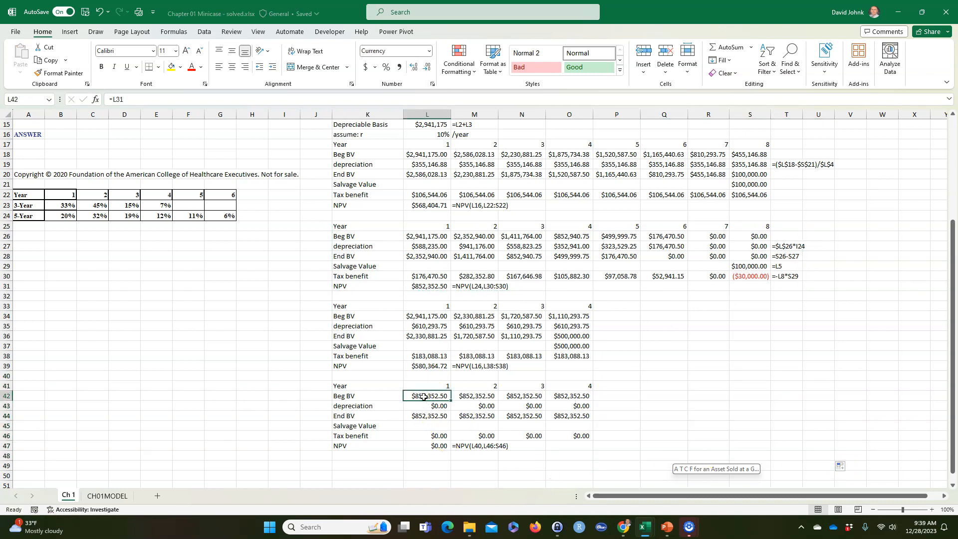
{"action": "type", "text": "="}
{"action": "scroll", "coordinate": [423, 396], "scroll_direction": "up", "scroll_amount": 4}
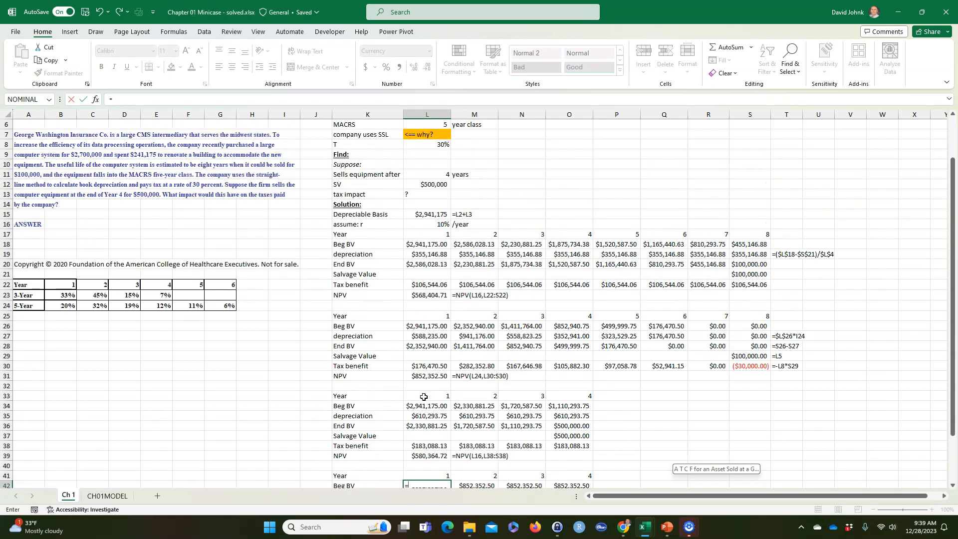
{"action": "left_click", "coordinate": [420, 244]}
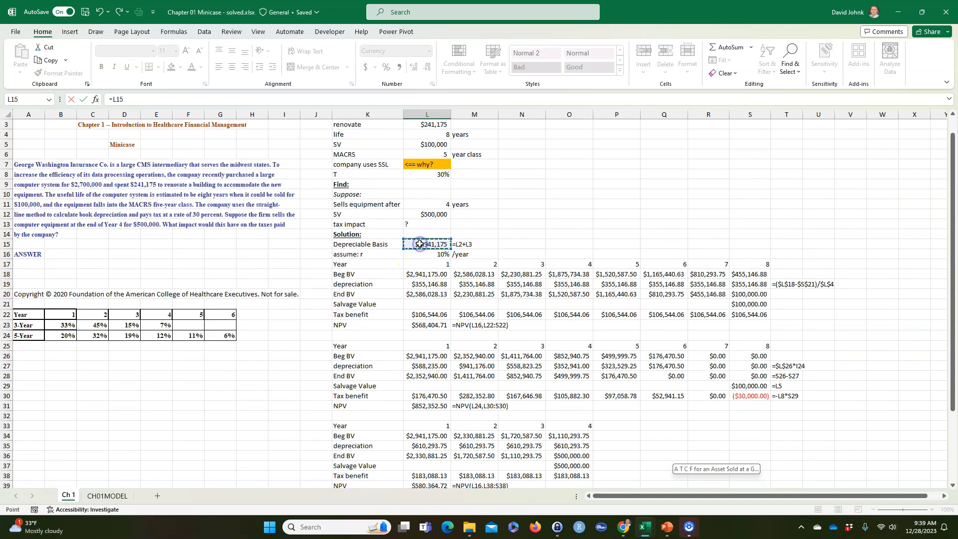
{"action": "key", "text": "Return"}
Step: Enter the Year 1 MACRS depreciation formula =$L$42*B24 in L43, using the 5-year class rate
{"action": "scroll", "coordinate": [420, 244], "scroll_direction": "down", "scroll_amount": 4}
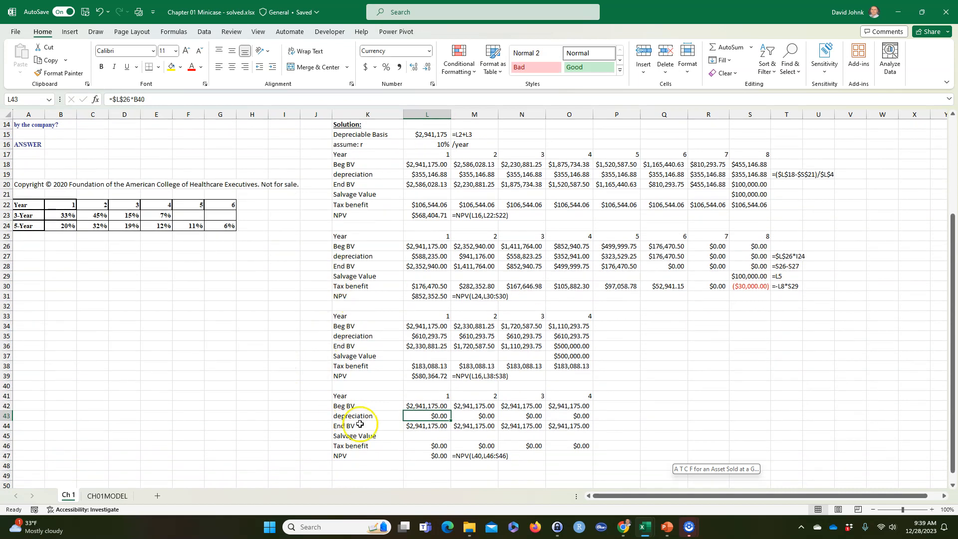
{"action": "type", "text": "="}
{"action": "left_click", "coordinate": [427, 406]}
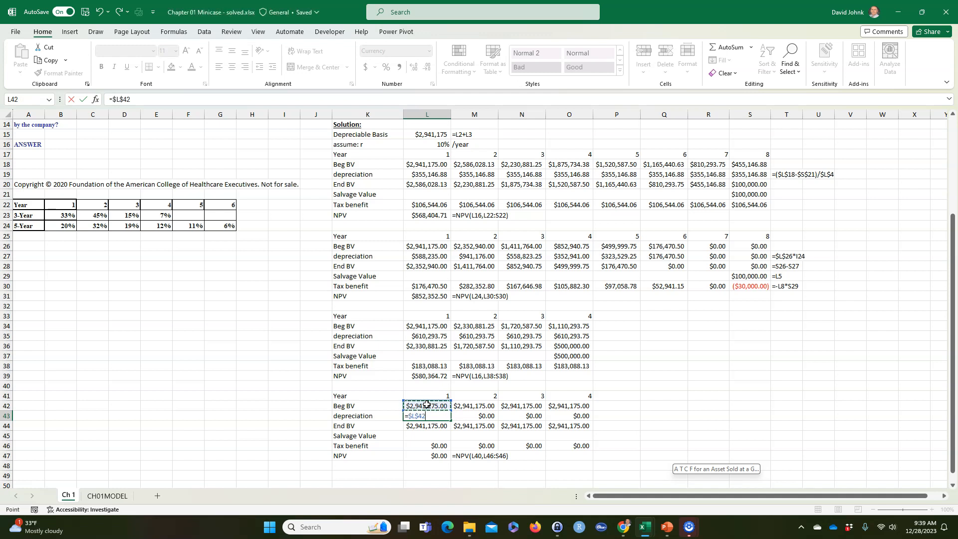
{"action": "type", "text": "*"}
{"action": "left_click", "coordinate": [61, 226]}
{"action": "key", "text": "Return"}
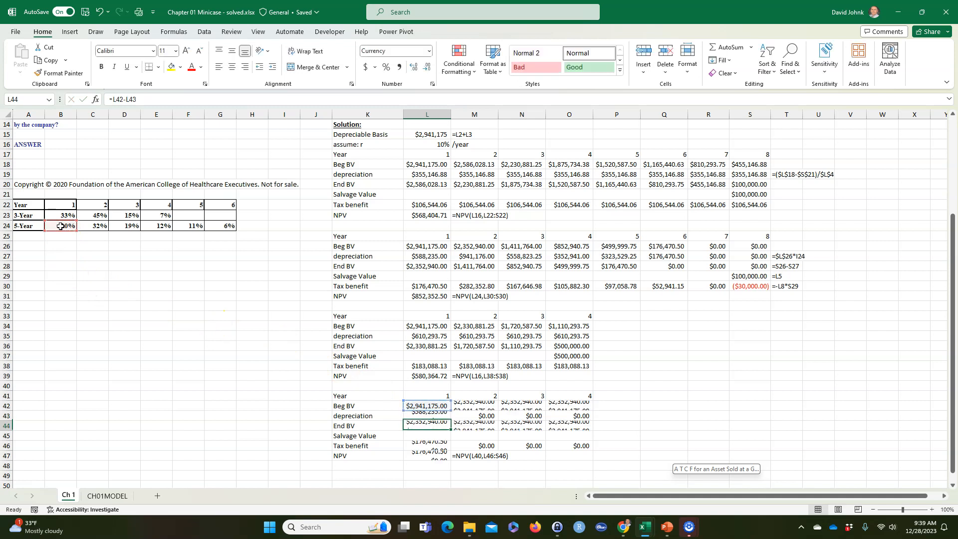
Step: Fill the MACRS depreciation formula from L43 across through Year 4 in O43
{"action": "left_click", "coordinate": [423, 417]}
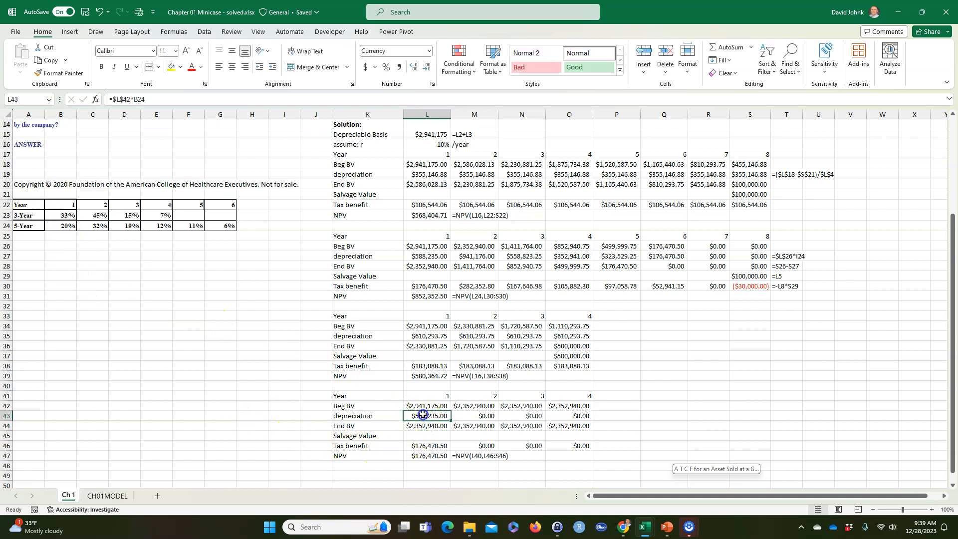
{"action": "left_click_drag", "start_coordinate": [451, 421], "coordinate": [579, 419]}
{"action": "left_click", "coordinate": [501, 467]}
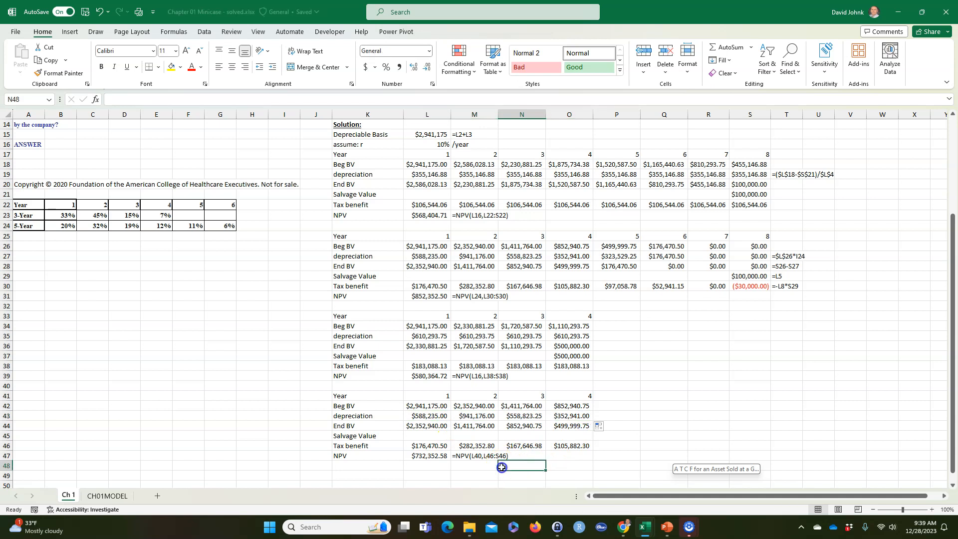
Step: Link the Year 4 salvage value in O45 to the $500,000 sale price in L12
{"action": "left_click", "coordinate": [417, 425]}
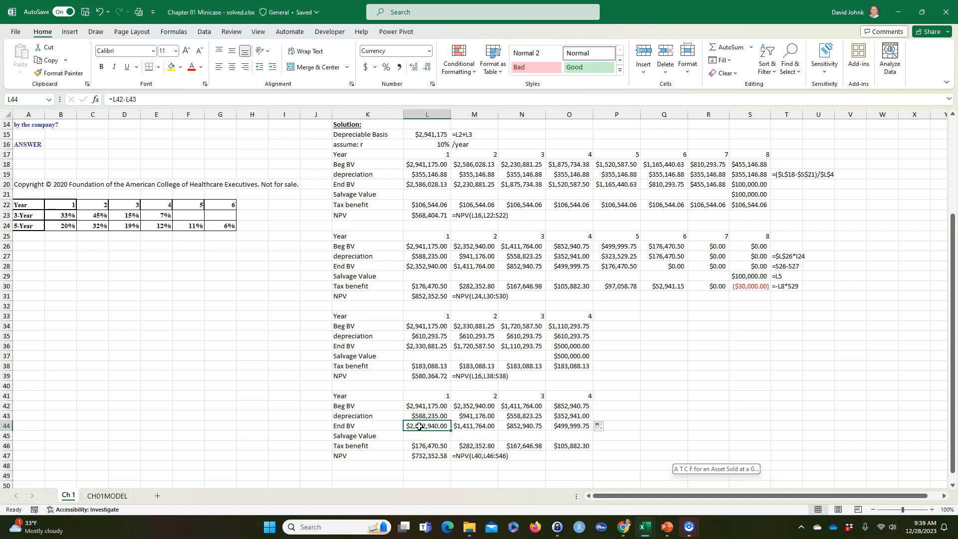
{"action": "left_click", "coordinate": [557, 432]}
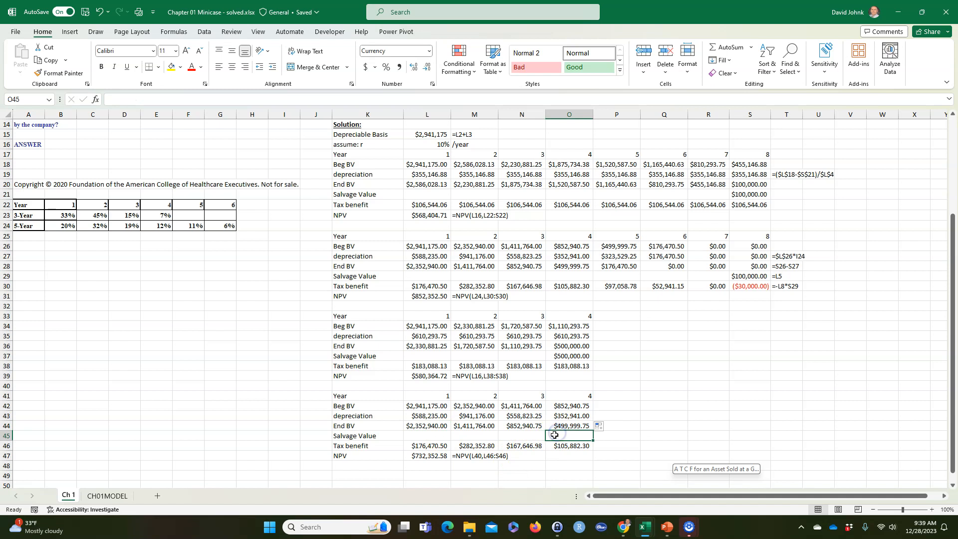
{"action": "type", "text": "="}
{"action": "scroll", "coordinate": [549, 389], "scroll_direction": "up", "scroll_amount": 4}
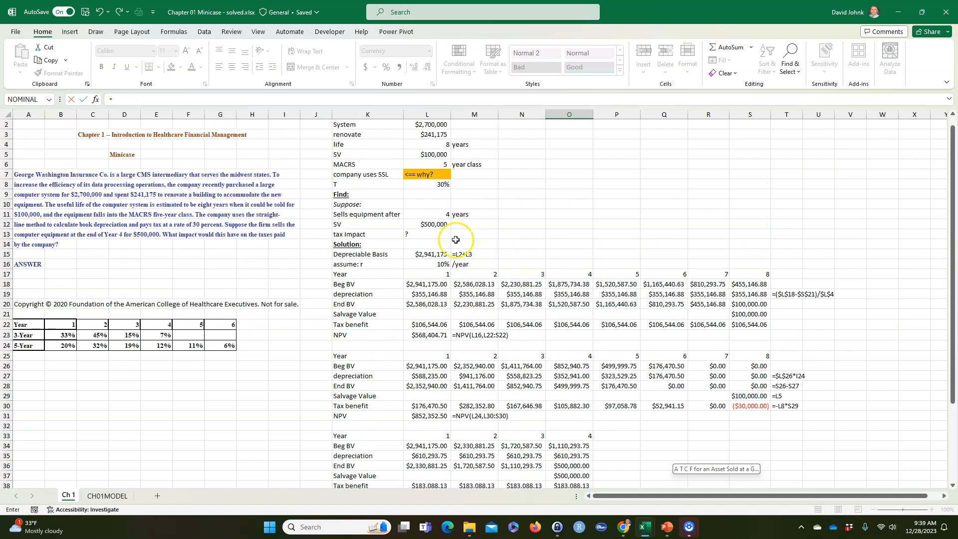
{"action": "left_click", "coordinate": [424, 222]}
{"action": "key", "text": "Return"}
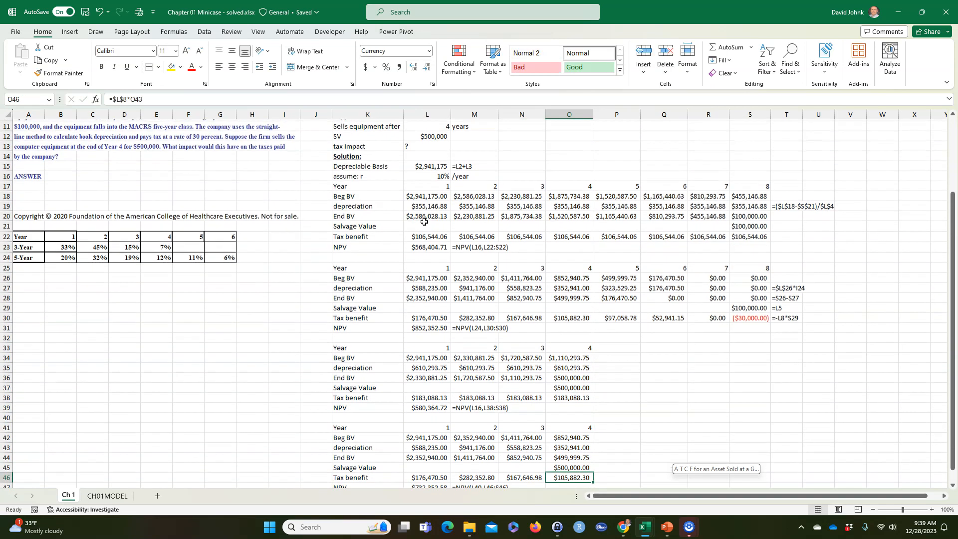
Step: Highlight the Year 4 ending book value and salvage value in O44:O45 with yellow fill
{"action": "scroll", "coordinate": [461, 319], "scroll_direction": "down", "scroll_amount": 2}
{"action": "left_click_drag", "start_coordinate": [569, 416], "coordinate": [569, 425]}
{"action": "left_click", "coordinate": [171, 66]}
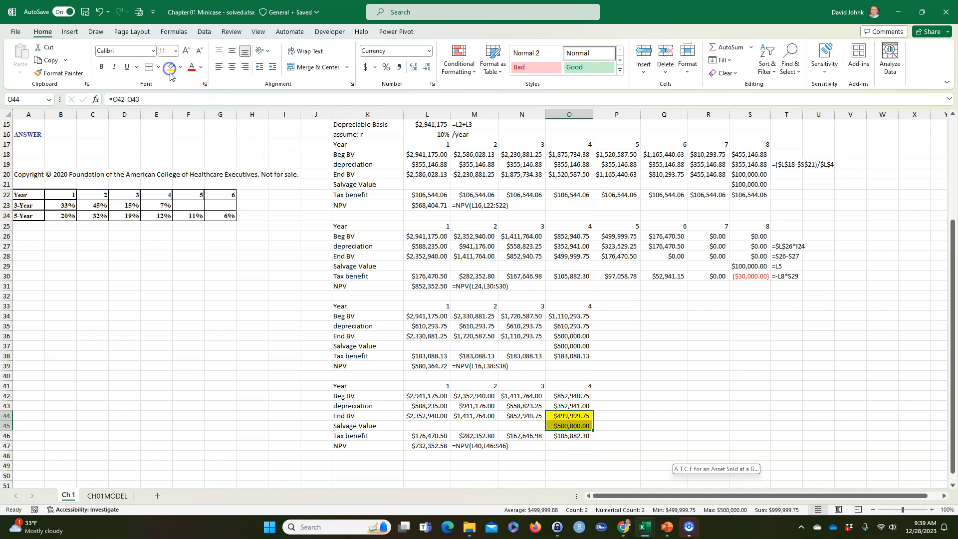
{"action": "left_click", "coordinate": [451, 465]}
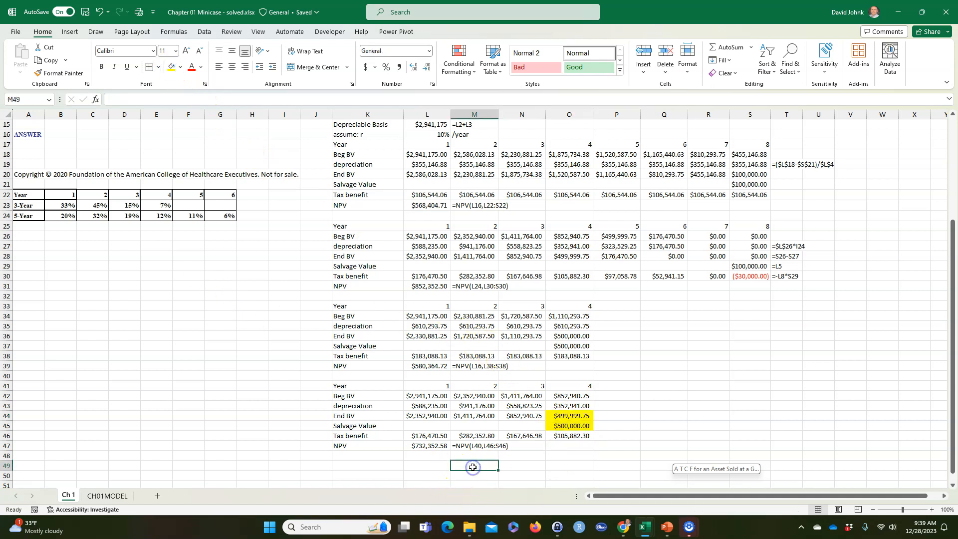
Step: Point the rate in the L47 NPV formula to L16, giving =NPV(L16,L46:S46)
{"action": "double_click", "coordinate": [424, 446]}
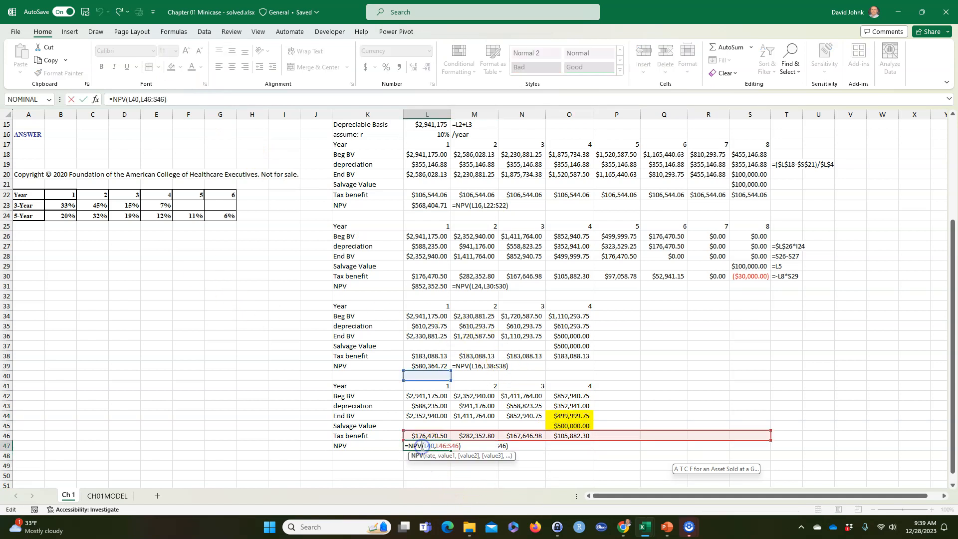
{"action": "left_click_drag", "start_coordinate": [425, 382], "coordinate": [424, 136]}
{"action": "key", "text": "Return"}
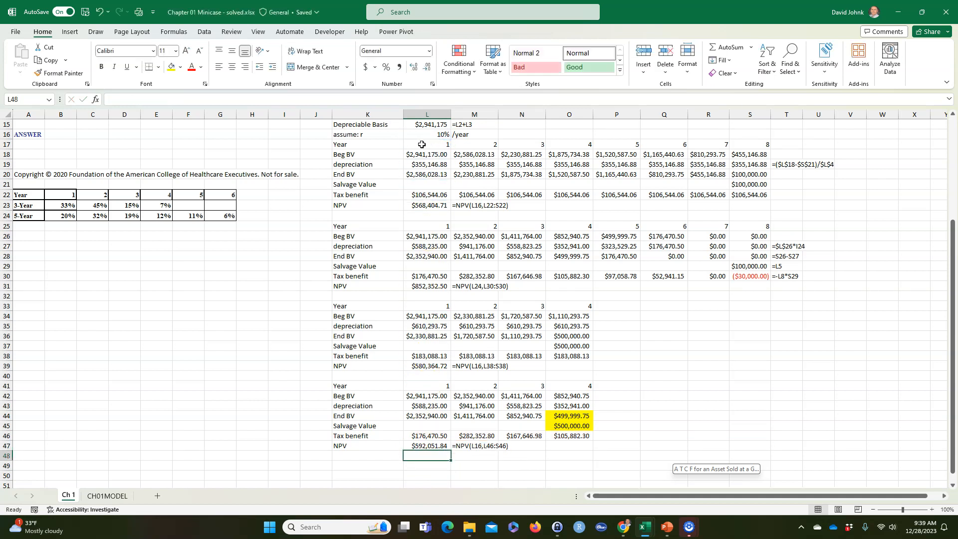
Step: Compare the Year 4 book value in O44 with the salvage value in O45 and the eight-year MACRS book value in O28
{"action": "left_click", "coordinate": [395, 465]}
{"action": "left_click_drag", "start_coordinate": [351, 386], "coordinate": [435, 443]}
{"action": "left_click_drag", "start_coordinate": [559, 416], "coordinate": [575, 423]}
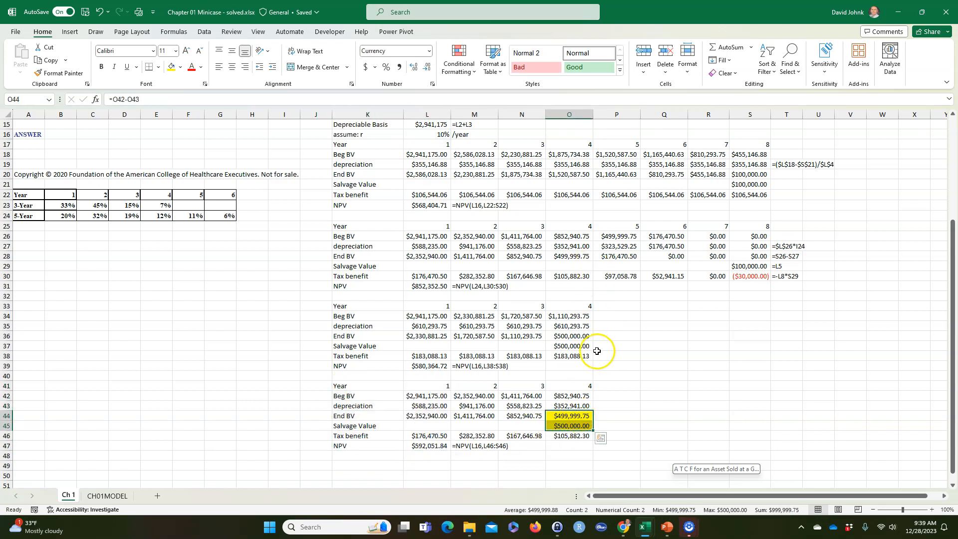
{"action": "left_click", "coordinate": [568, 417]}
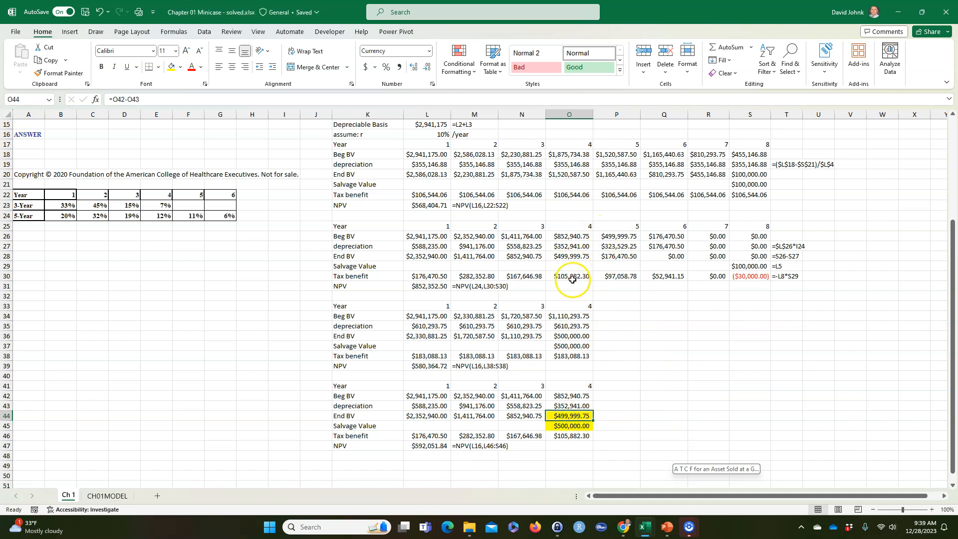
{"action": "left_click", "coordinate": [564, 258]}
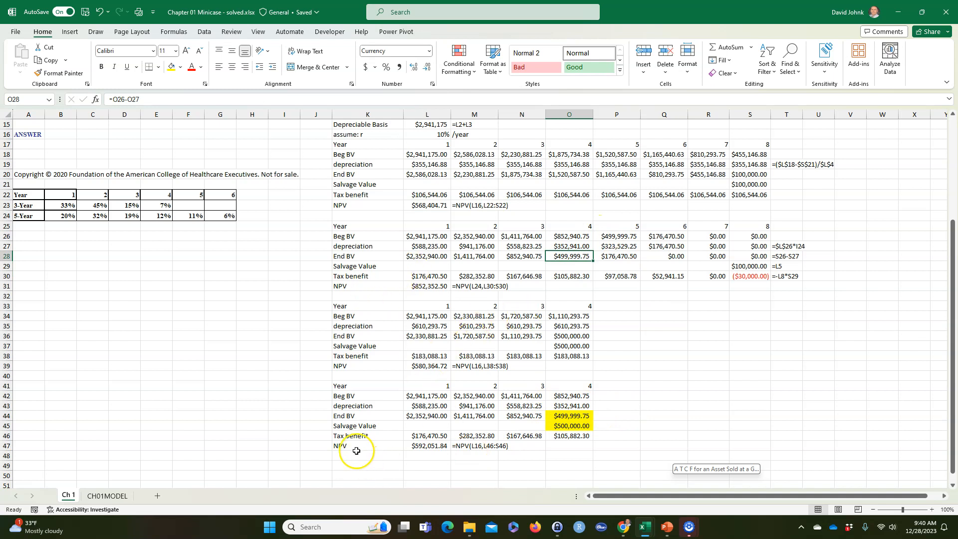
{"action": "left_click", "coordinate": [352, 464]}
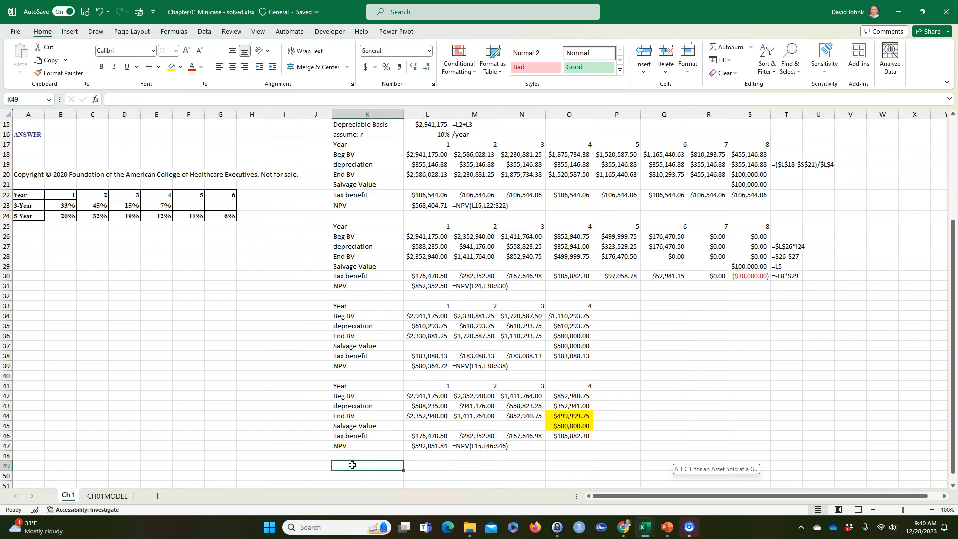
Step: Enter the question "why are you using SSL?" in K49 below the four-year MACRS schedule
{"action": "type", "text": "why are you using SSL?"}
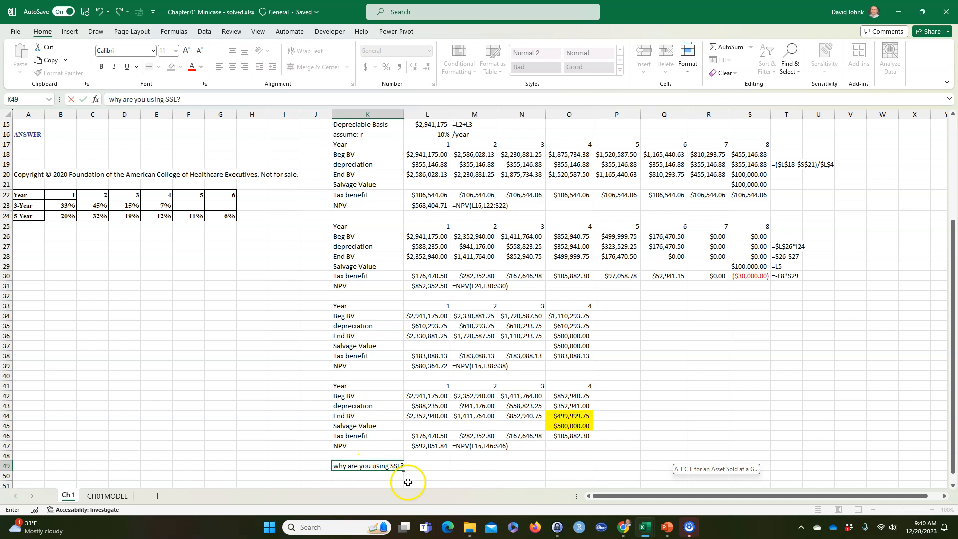
{"action": "key", "text": "Return"}
{"action": "left_click", "coordinate": [361, 465]}
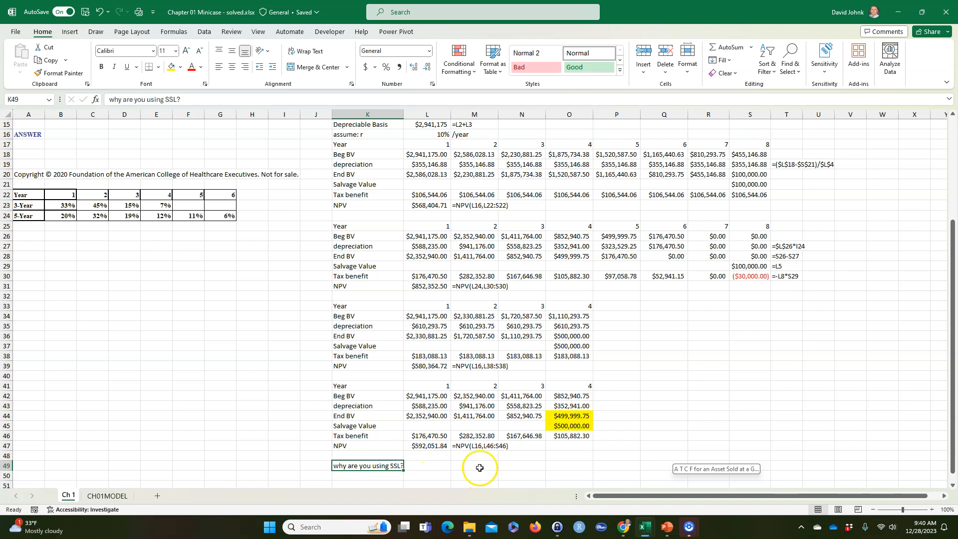
Step: Compare the eight-year straight-line tax benefits in row 22 with the MACRS tax benefits in row 30 and the NPV in L31
{"action": "scroll", "coordinate": [443, 359], "scroll_direction": "up", "scroll_amount": 1}
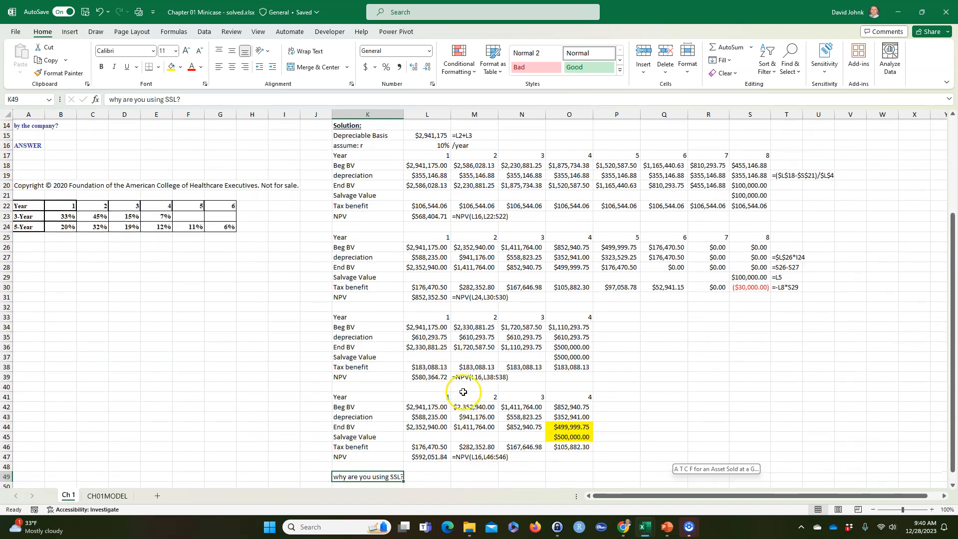
{"action": "scroll", "coordinate": [561, 319], "scroll_direction": "up", "scroll_amount": 4}
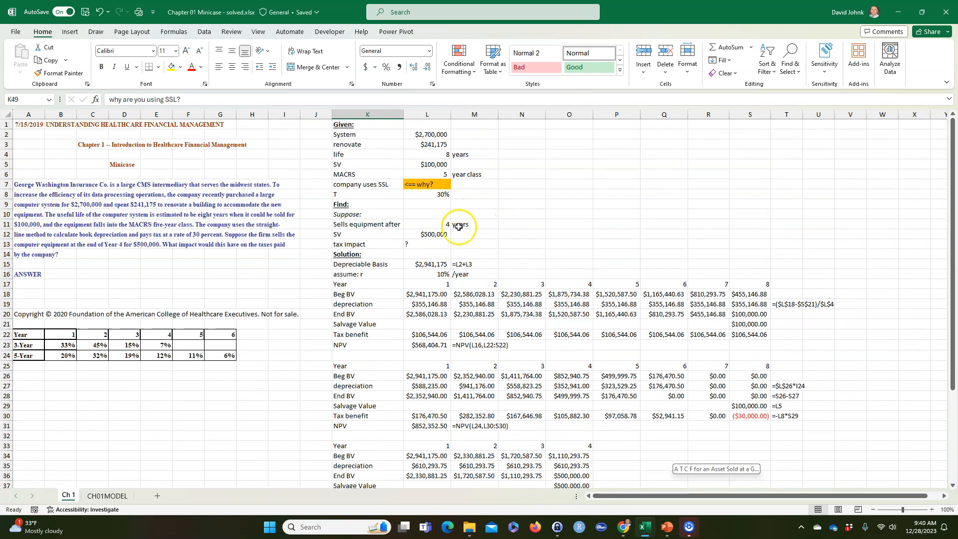
{"action": "scroll", "coordinate": [449, 275], "scroll_direction": "down", "scroll_amount": 6}
{"action": "left_click", "coordinate": [425, 422]}
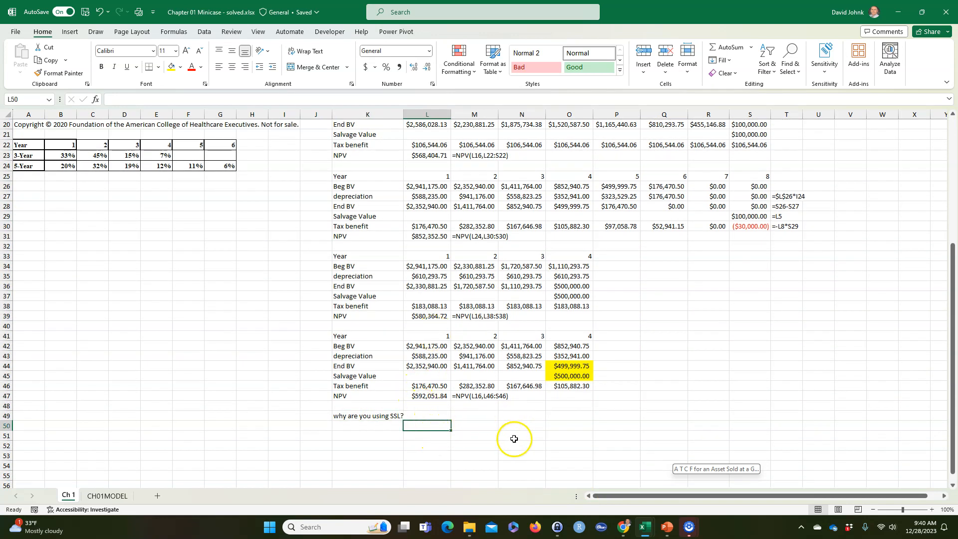
{"action": "scroll", "coordinate": [496, 438], "scroll_direction": "up", "scroll_amount": 1}
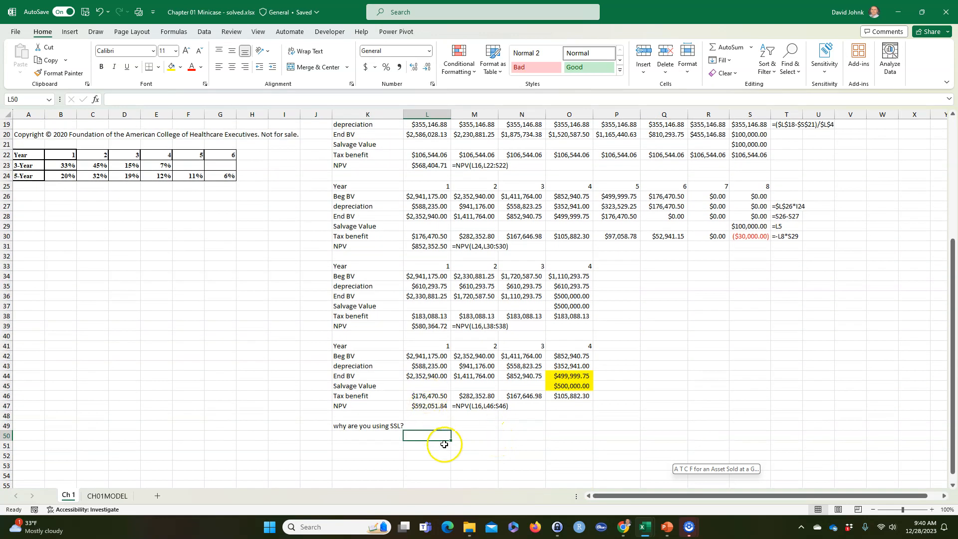
{"action": "scroll", "coordinate": [497, 467], "scroll_direction": "up", "scroll_amount": 3}
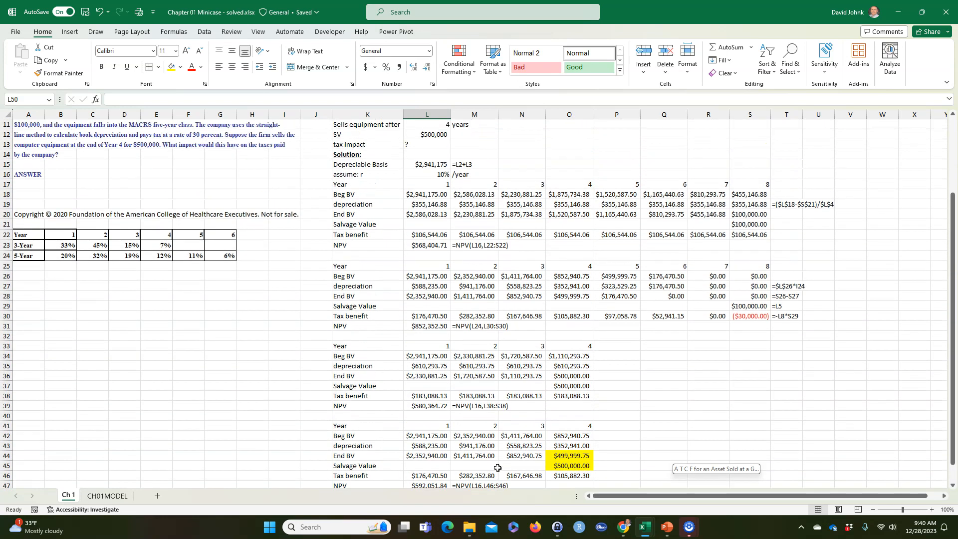
{"action": "left_click_drag", "start_coordinate": [427, 312], "coordinate": [569, 317]}
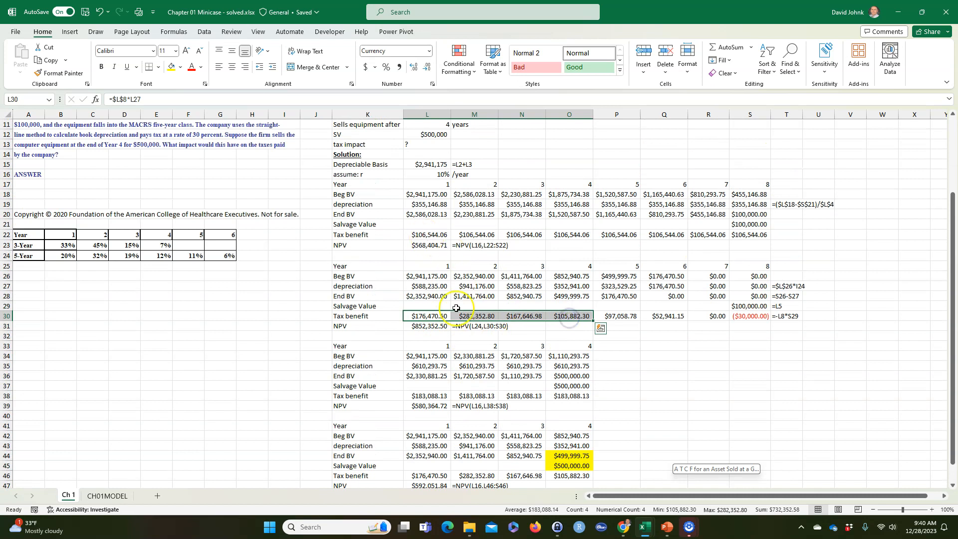
{"action": "left_click", "coordinate": [427, 234]}
{"action": "left_click", "coordinate": [475, 233]}
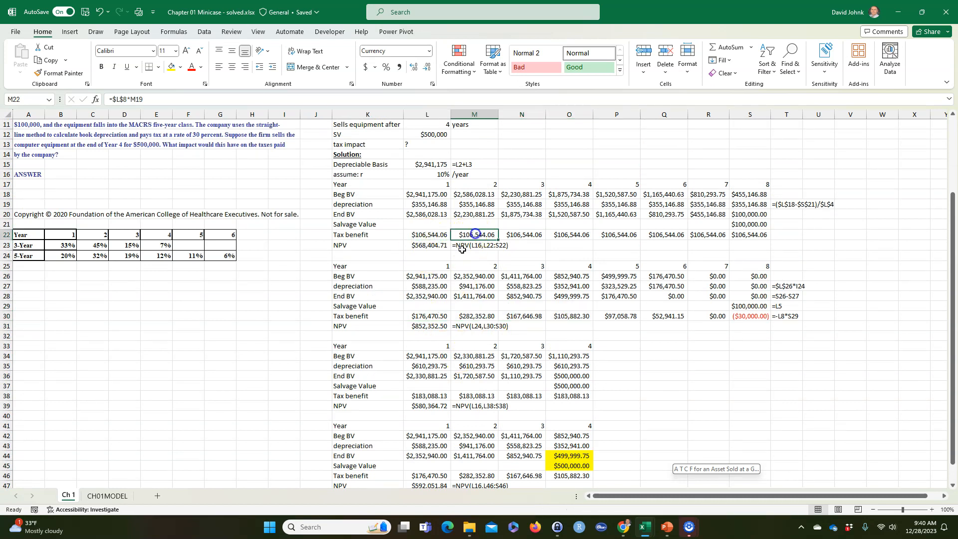
{"action": "left_click", "coordinate": [470, 316]}
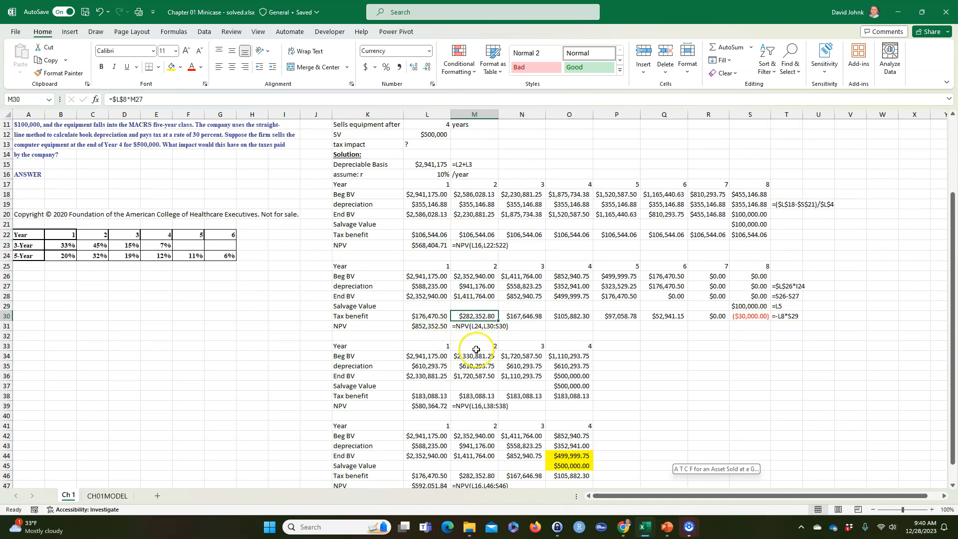
{"action": "left_click", "coordinate": [435, 325]}
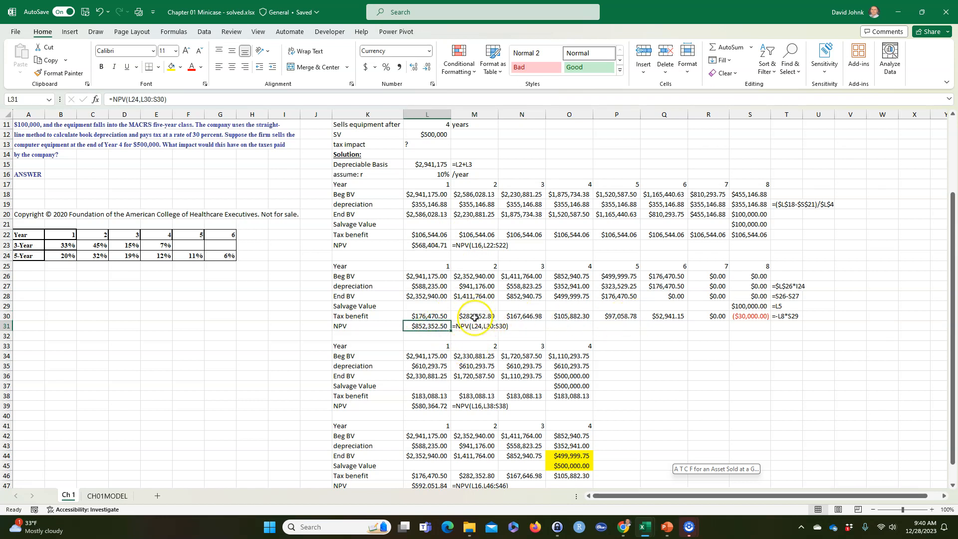
{"action": "scroll", "coordinate": [479, 368], "scroll_direction": "down", "scroll_amount": 2}
{"action": "left_click", "coordinate": [470, 448]}
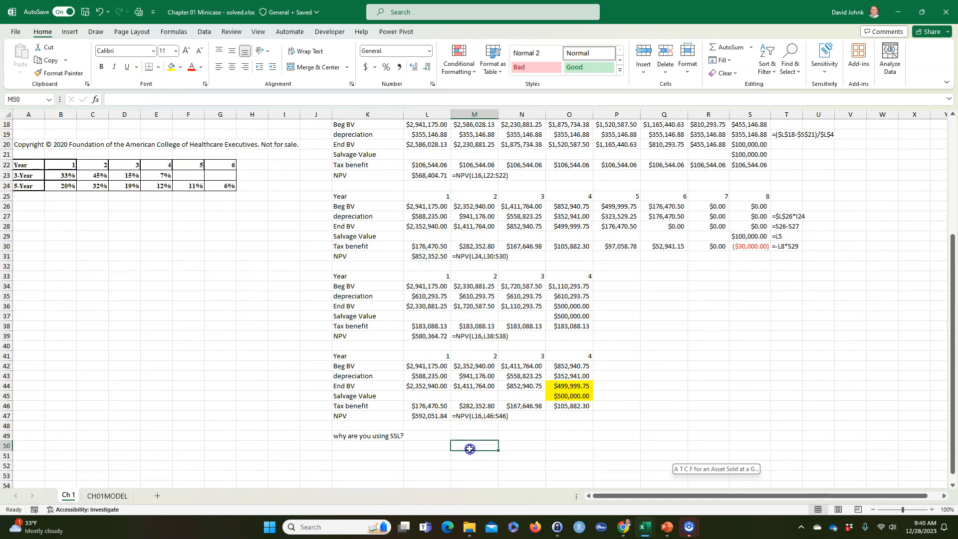
{"action": "left_click", "coordinate": [355, 438]}
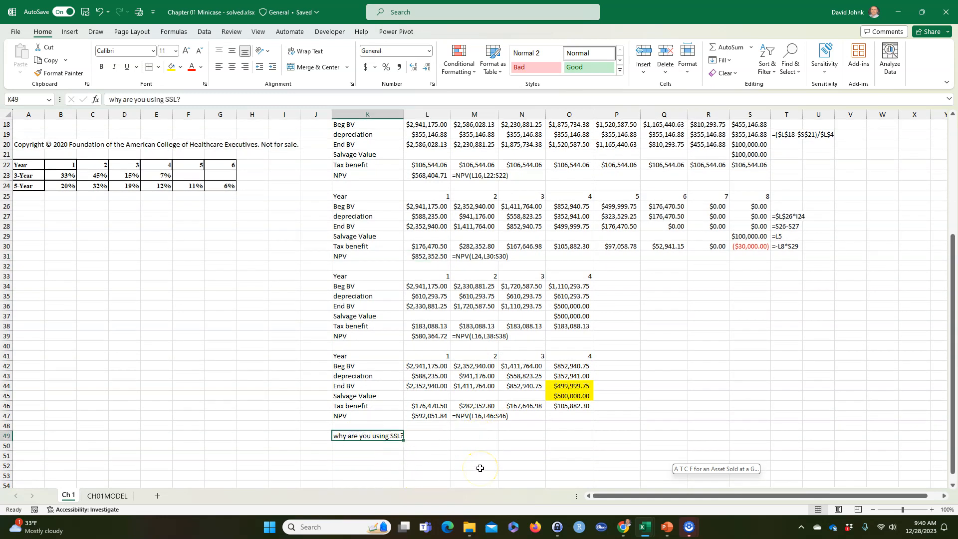
Step: Highlight the Year 4 ending book value of the eight-year MACRS schedule in O28 with yellow fill
{"action": "scroll", "coordinate": [619, 429], "scroll_direction": "up", "scroll_amount": 1}
{"action": "left_click", "coordinate": [572, 257]}
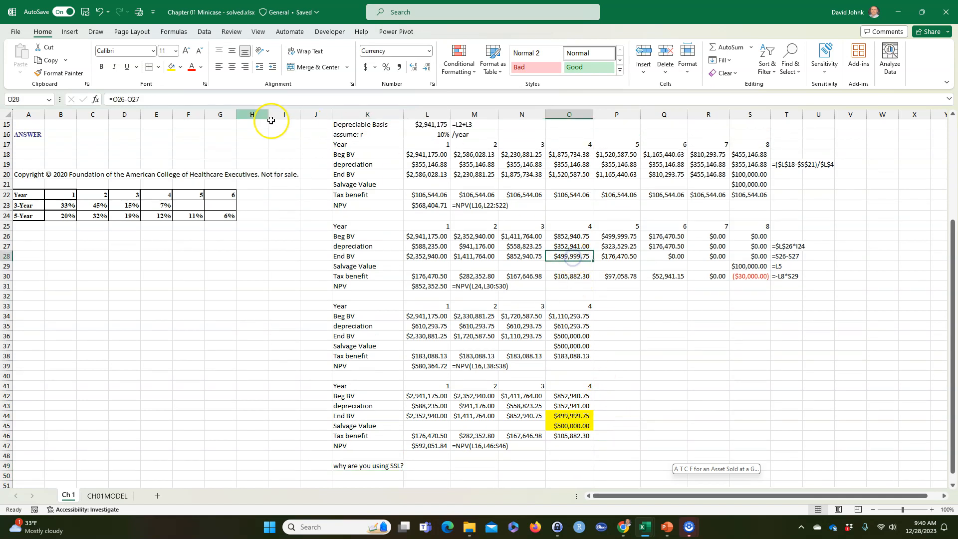
{"action": "left_click", "coordinate": [170, 69]}
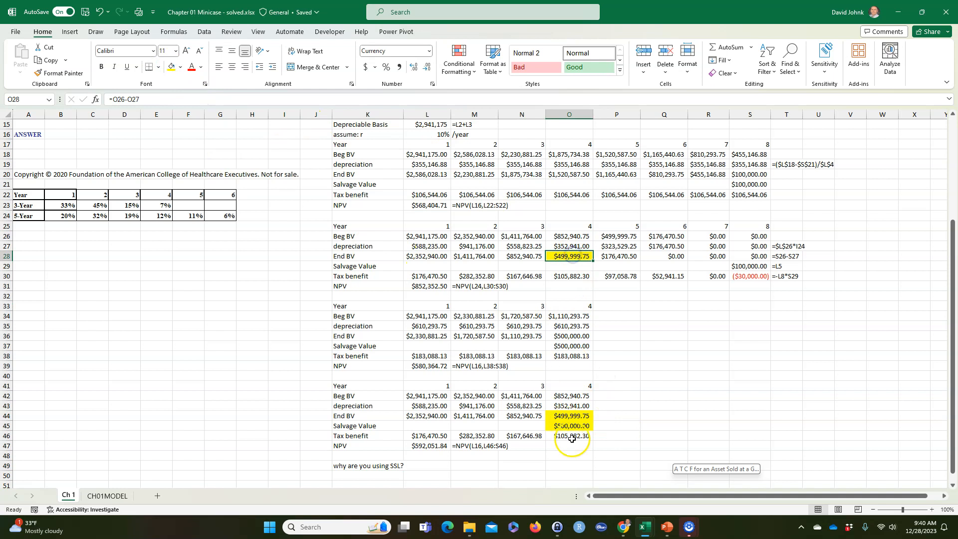
{"action": "left_click", "coordinate": [568, 416]}
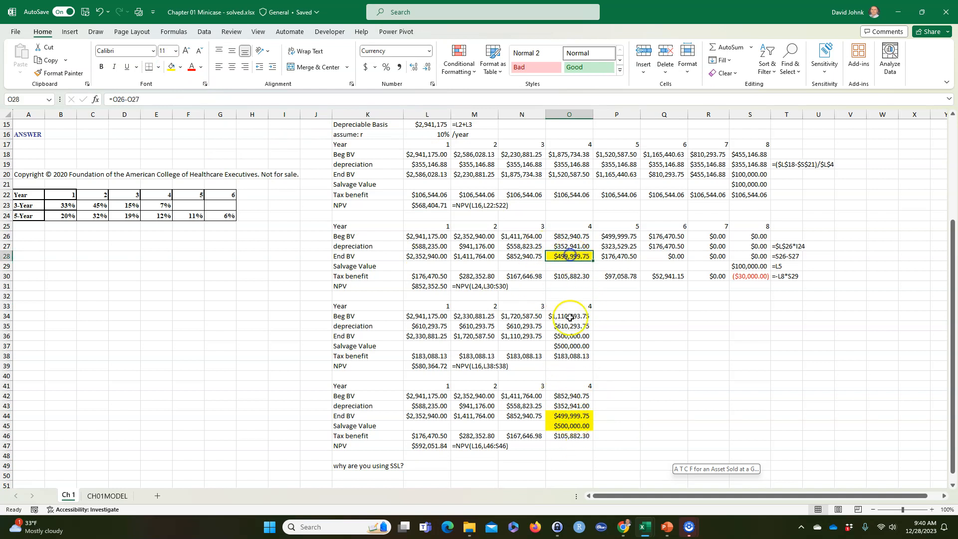
{"action": "left_click", "coordinate": [568, 426]}
{"action": "left_click", "coordinate": [569, 413]}
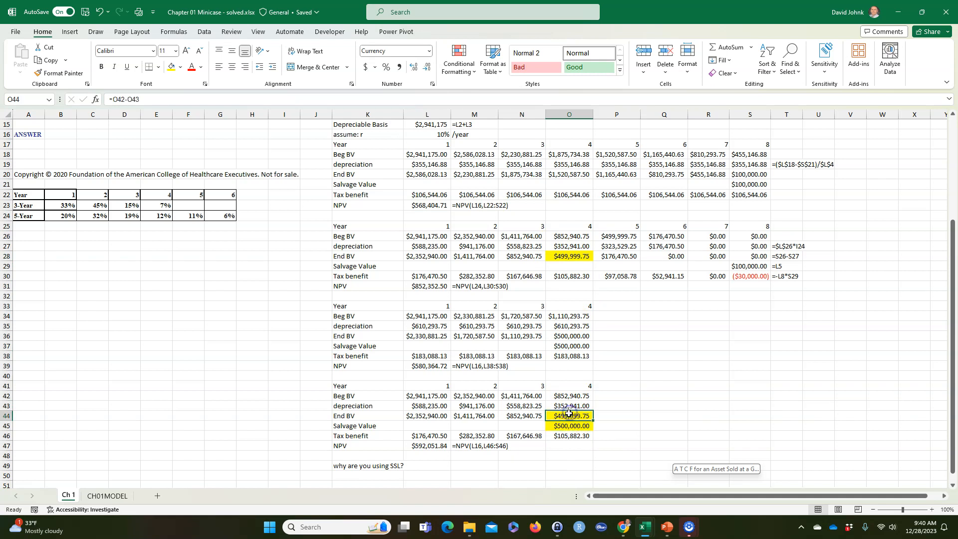
Step: Apply yellow fill to the Year 1 to 4 ending book values of both MACRS schedules, L44:O44 and L28:O28
{"action": "left_click_drag", "start_coordinate": [425, 416], "coordinate": [568, 416]}
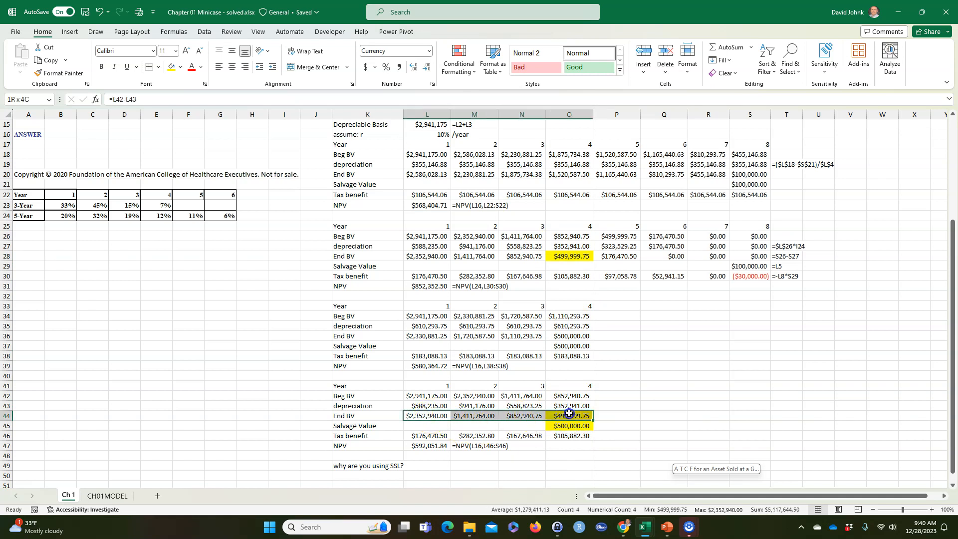
{"action": "left_click", "coordinate": [170, 70]}
{"action": "left_click_drag", "start_coordinate": [423, 256], "coordinate": [556, 257]}
{"action": "left_click", "coordinate": [170, 67]}
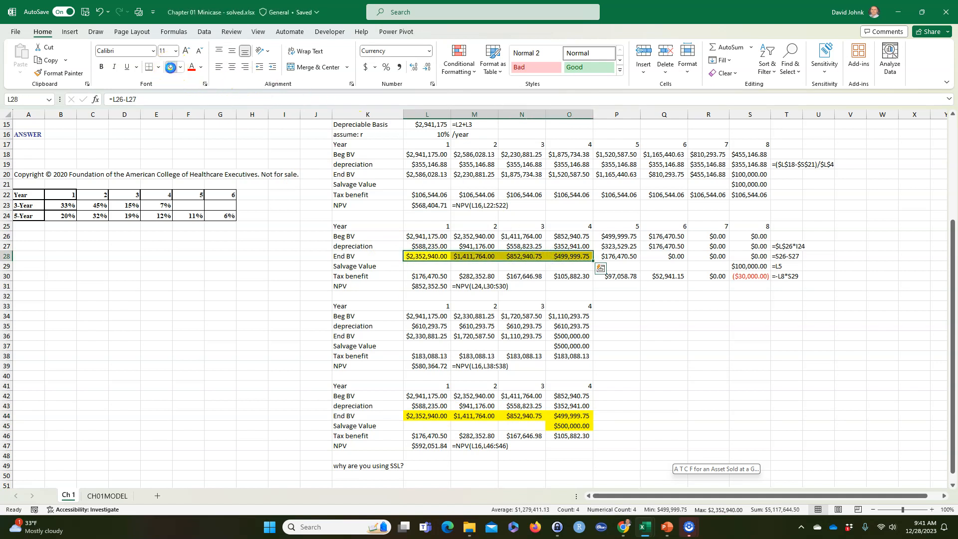
{"action": "left_click", "coordinate": [629, 375]}
{"action": "left_click", "coordinate": [562, 426]}
{"action": "left_click", "coordinate": [564, 417]}
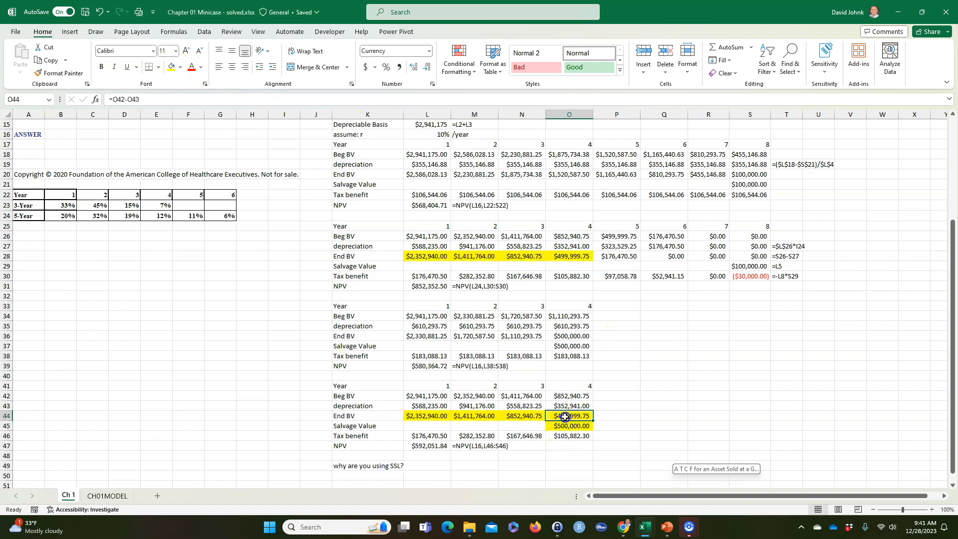
Step: Enter the note "no difference using MACRS" in K50, below the SSL question
{"action": "scroll", "coordinate": [633, 427], "scroll_direction": "down", "scroll_amount": 1}
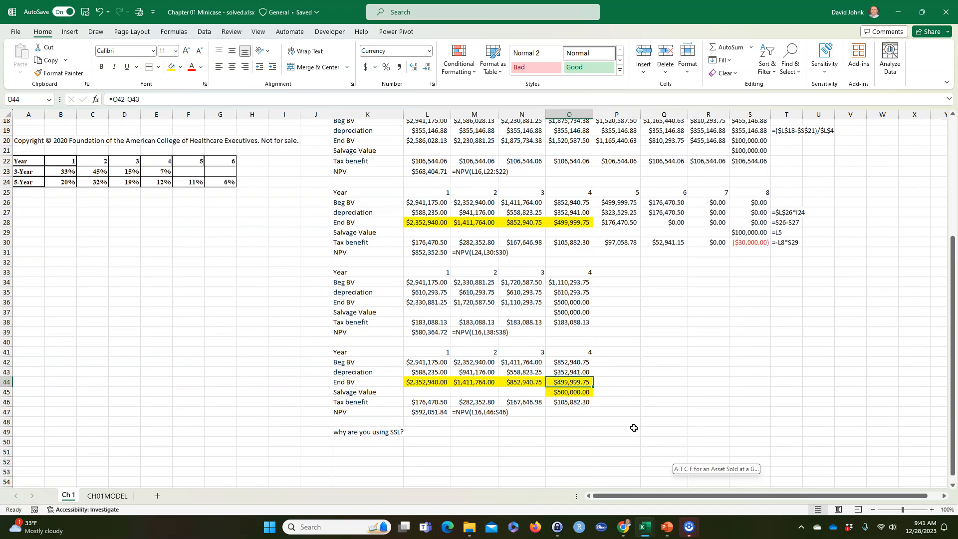
{"action": "left_click", "coordinate": [568, 395]}
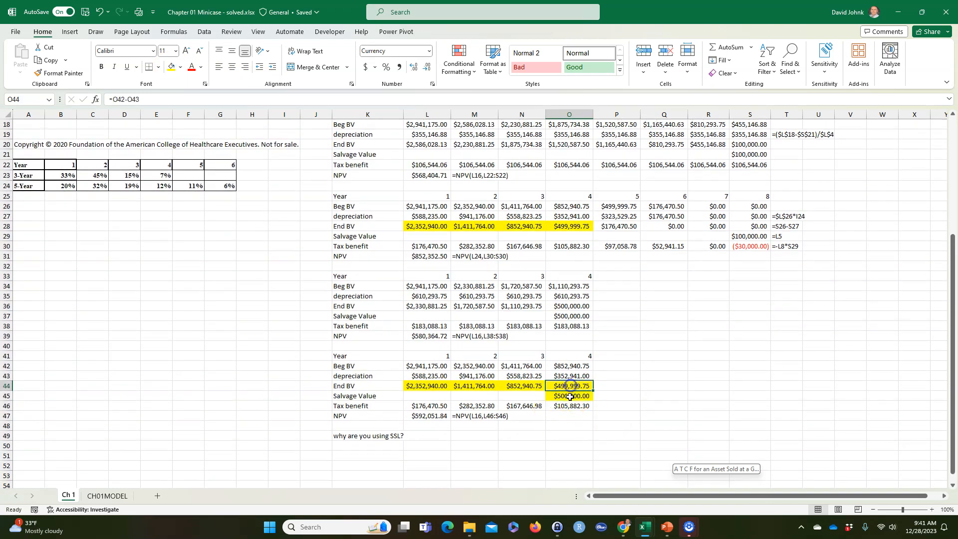
{"action": "left_click", "coordinate": [368, 445]}
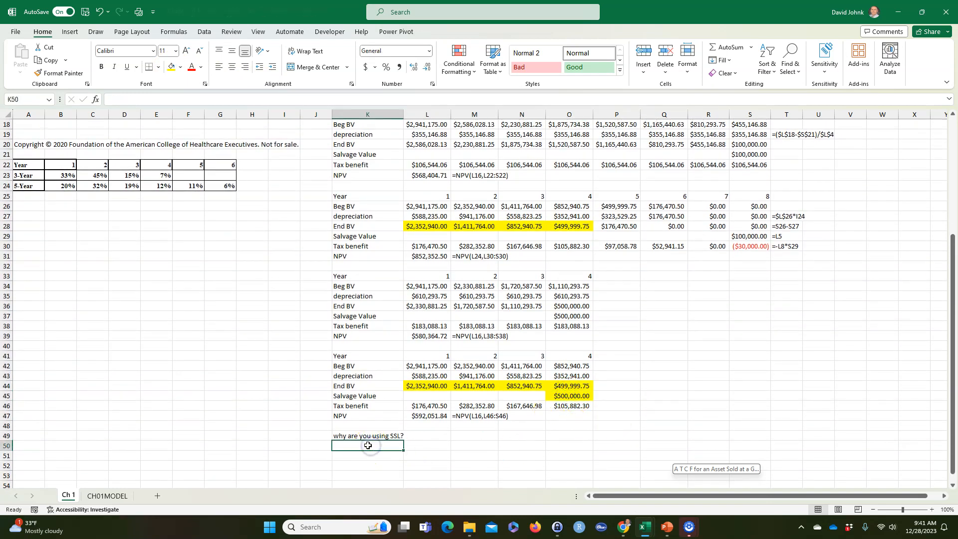
{"action": "type", "text": "no difference using MACRS"}
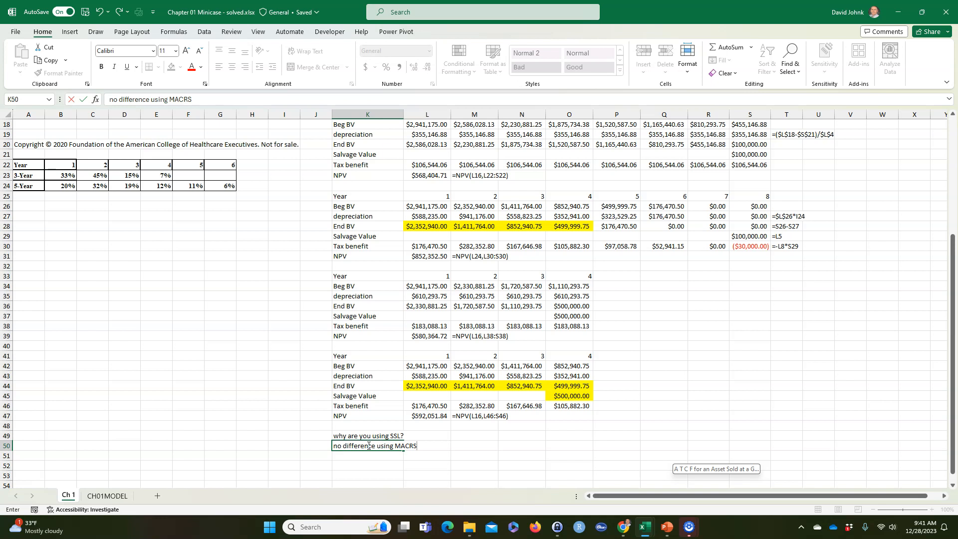
{"action": "key", "text": "Return"}
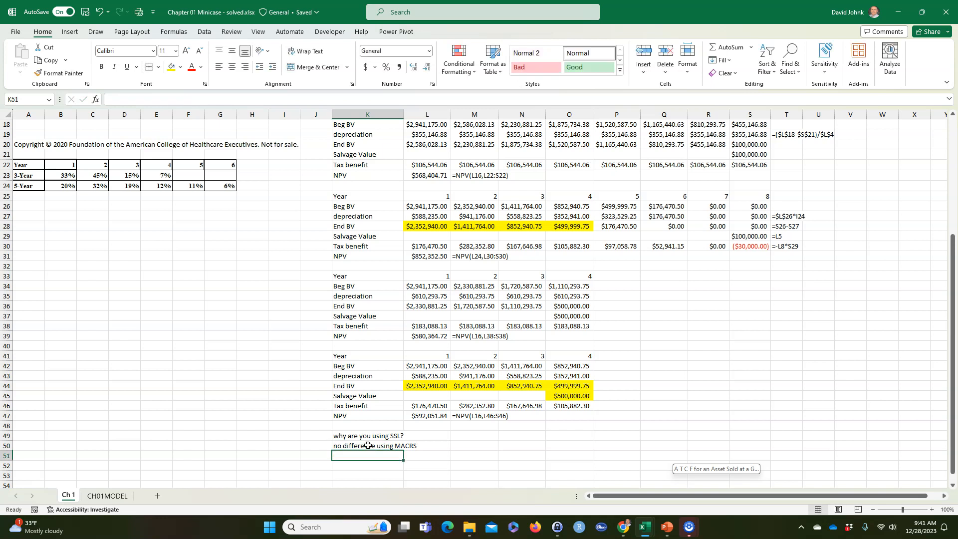
Step: Highlight the two notes in K49:L50 with yellow fill
{"action": "left_click_drag", "start_coordinate": [391, 441], "coordinate": [407, 446]}
{"action": "left_click", "coordinate": [359, 481]}
{"action": "left_click_drag", "start_coordinate": [344, 434], "coordinate": [419, 447]}
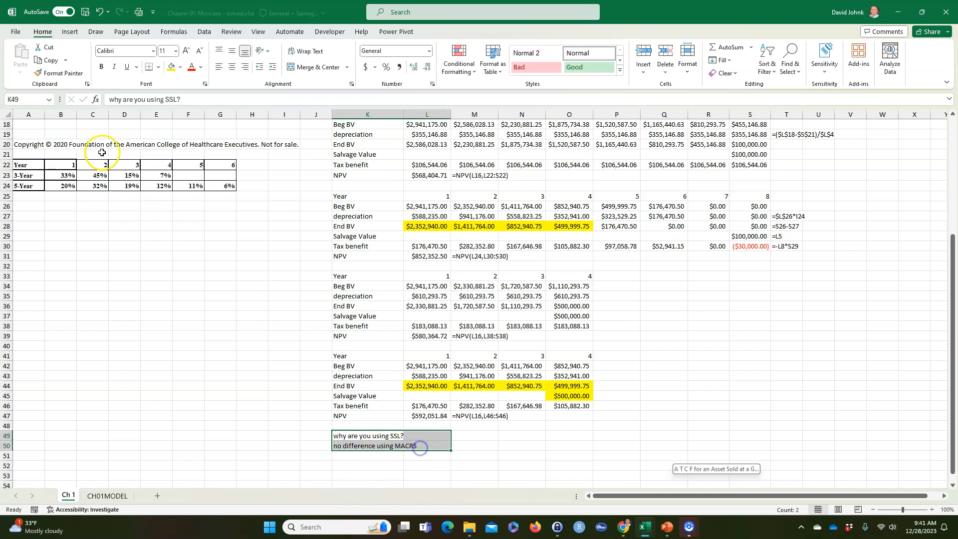
{"action": "left_click", "coordinate": [171, 66]}
Step: Review the minicase's given data and the four depreciation schedules on the Ch 1 sheet
{"action": "scroll", "coordinate": [670, 355], "scroll_direction": "up", "scroll_amount": 1}
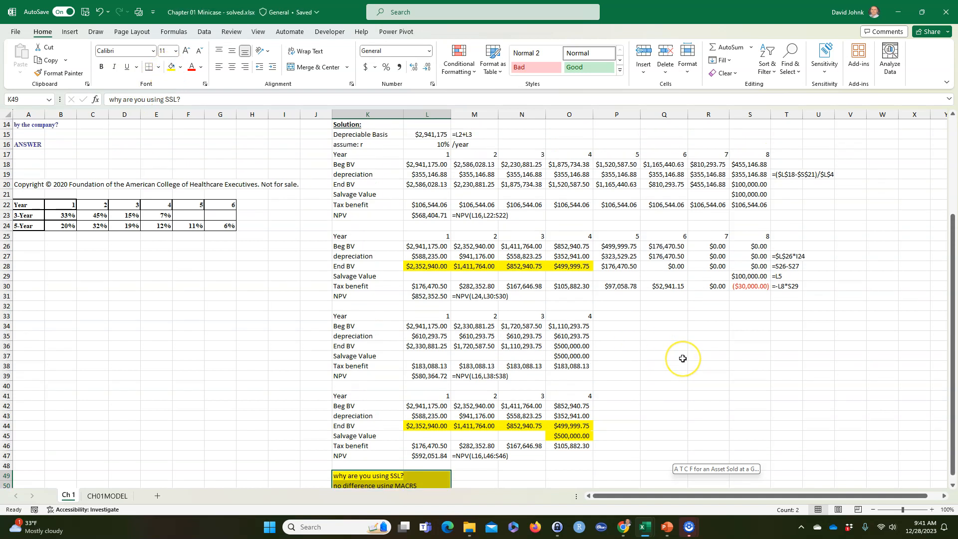
{"action": "scroll", "coordinate": [649, 359], "scroll_direction": "down", "scroll_amount": 3}
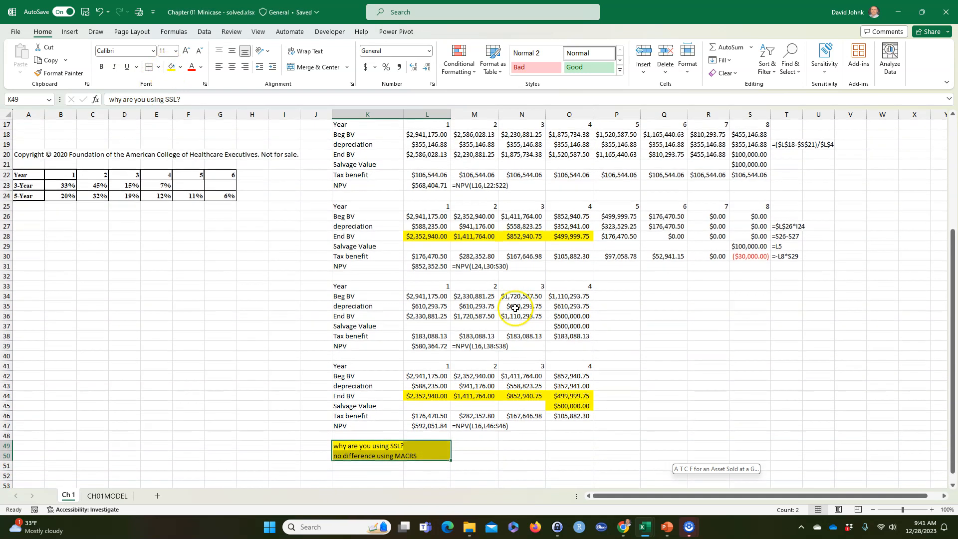
{"action": "scroll", "coordinate": [494, 367], "scroll_direction": "up", "scroll_amount": 3}
{"action": "scroll", "coordinate": [494, 368], "scroll_direction": "up", "scroll_amount": 5}
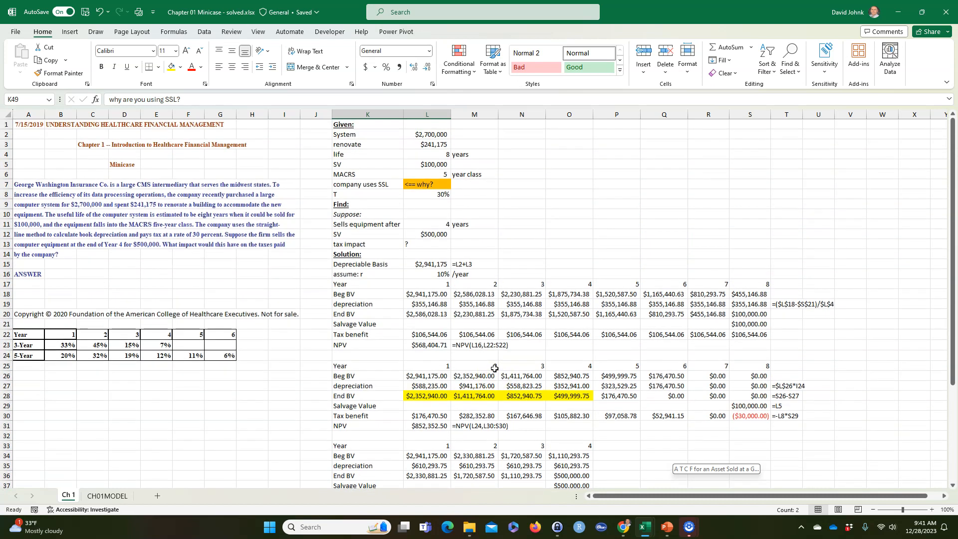
{"action": "scroll", "coordinate": [493, 368], "scroll_direction": "down", "scroll_amount": 3}
{"action": "scroll", "coordinate": [494, 368], "scroll_direction": "up", "scroll_amount": 3}
{"action": "scroll", "coordinate": [370, 403], "scroll_direction": "down", "scroll_amount": 5}
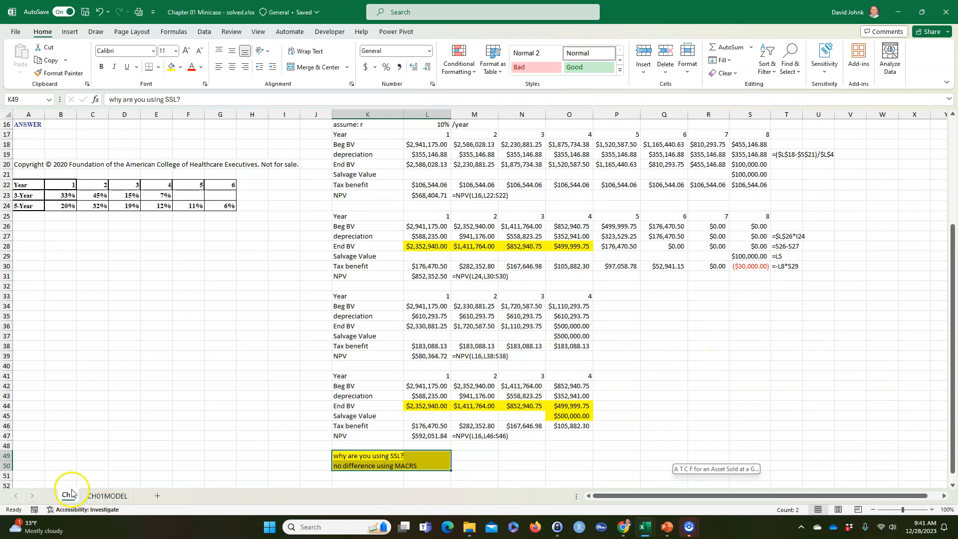
Step: Examine the MACRS recovery allowances table on the CH01MODEL sheet
{"action": "left_click", "coordinate": [117, 498]}
{"action": "left_click", "coordinate": [432, 332]}
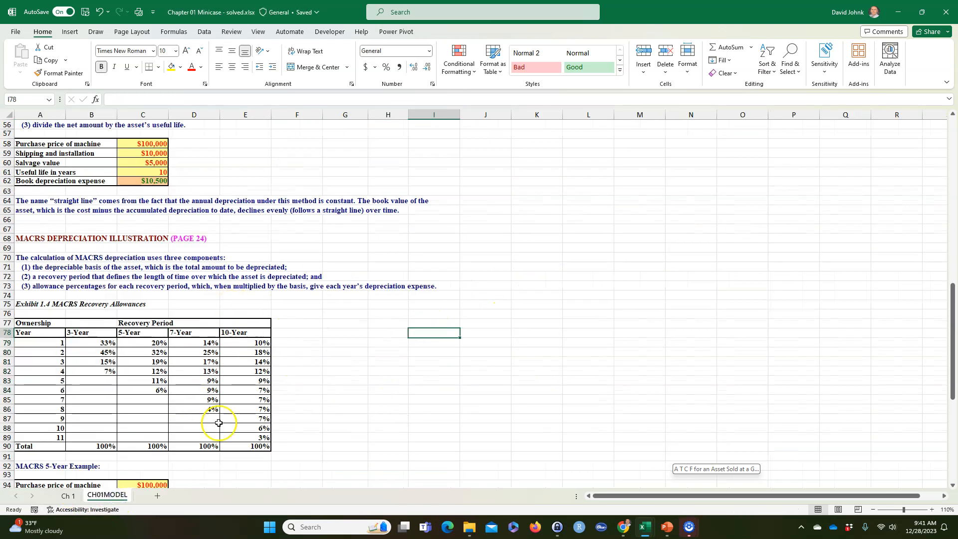
{"action": "scroll", "coordinate": [310, 349], "scroll_direction": "up", "scroll_amount": 1}
{"action": "left_click", "coordinate": [379, 360]}
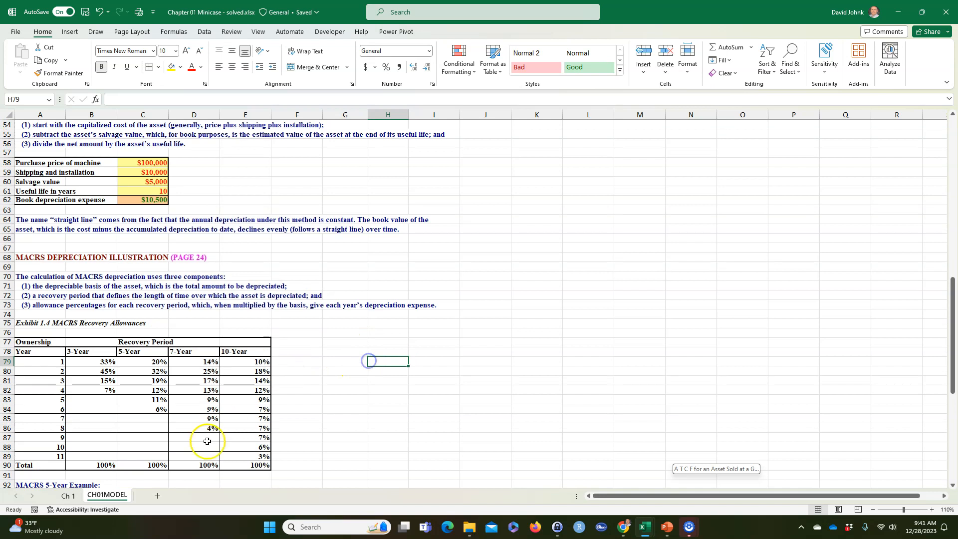
Step: Return to the Ch 1 sheet and review the four-year straight-line NPV in L39 and the highlighted notes in K49:K50
{"action": "left_click", "coordinate": [59, 496]}
{"action": "left_click", "coordinate": [430, 357]}
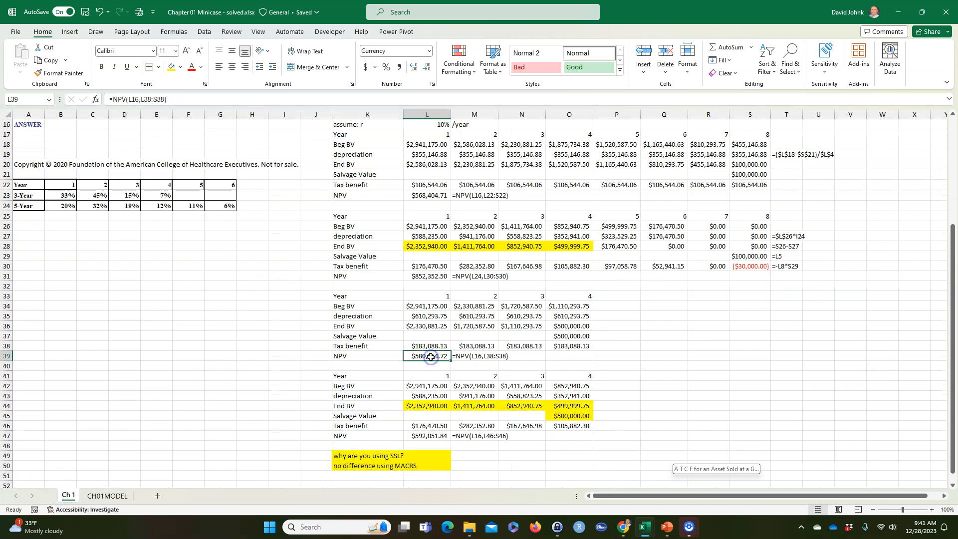
{"action": "scroll", "coordinate": [430, 356], "scroll_direction": "up", "scroll_amount": 4}
{"action": "scroll", "coordinate": [431, 357], "scroll_direction": "down", "scroll_amount": 5}
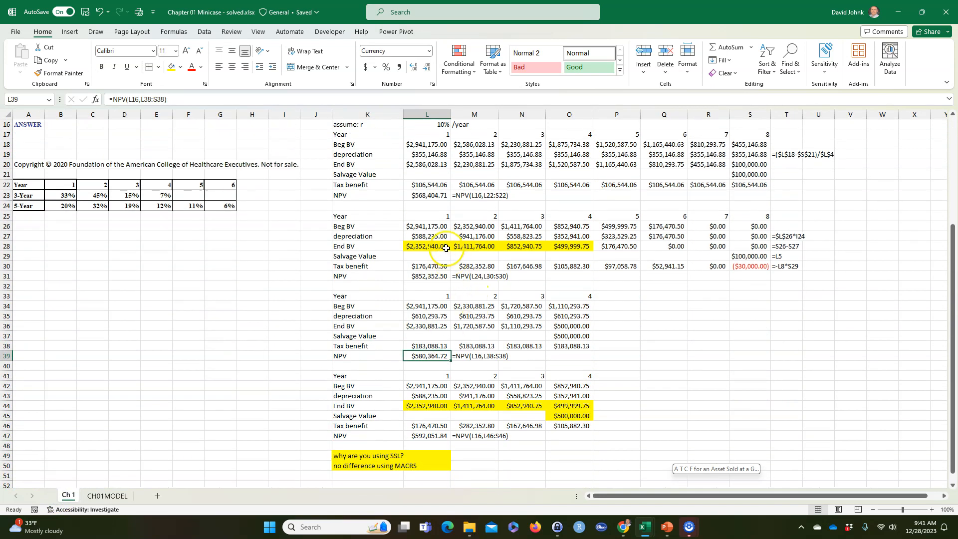
{"action": "left_click", "coordinate": [456, 409]}
{"action": "left_click", "coordinate": [441, 448]}
{"action": "left_click", "coordinate": [382, 459]}
{"action": "left_click_drag", "start_coordinate": [383, 458], "coordinate": [424, 465]}
{"action": "left_click", "coordinate": [477, 461]}
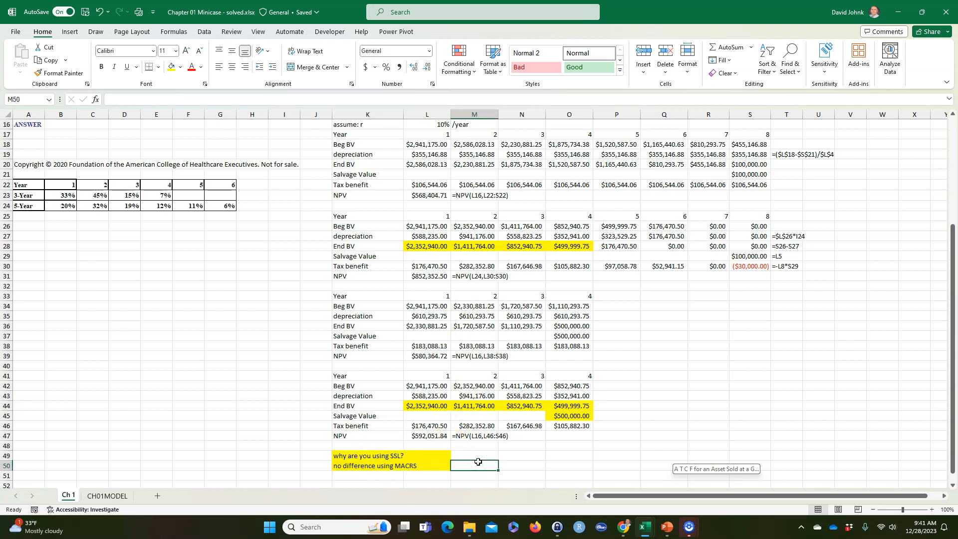
Step: Show the formulas behind the four depreciation schedules, inspect them across the columns, and return to displaying values
{"action": "left_click_drag", "start_coordinate": [788, 236], "coordinate": [776, 264]}
{"action": "left_click", "coordinate": [728, 327]}
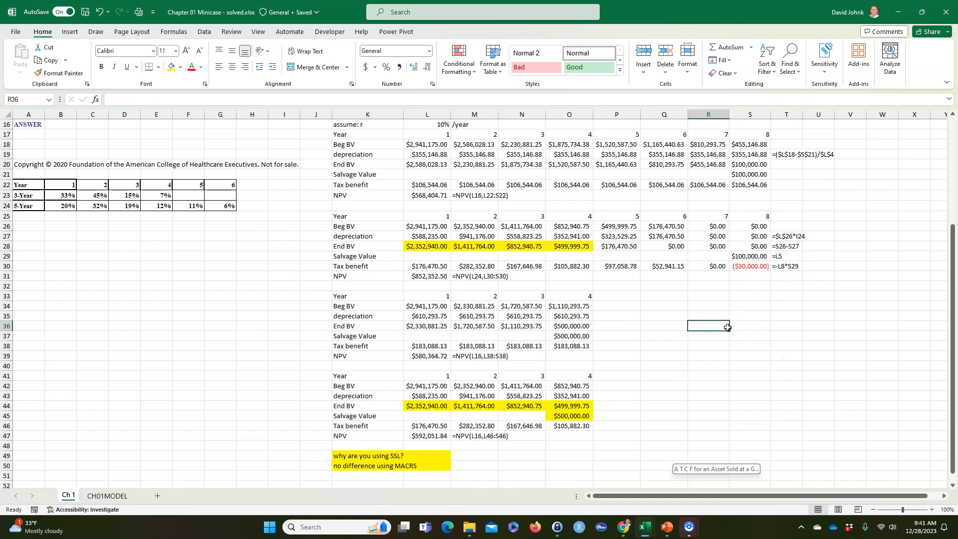
{"action": "key", "text": "ctrl+grave"}
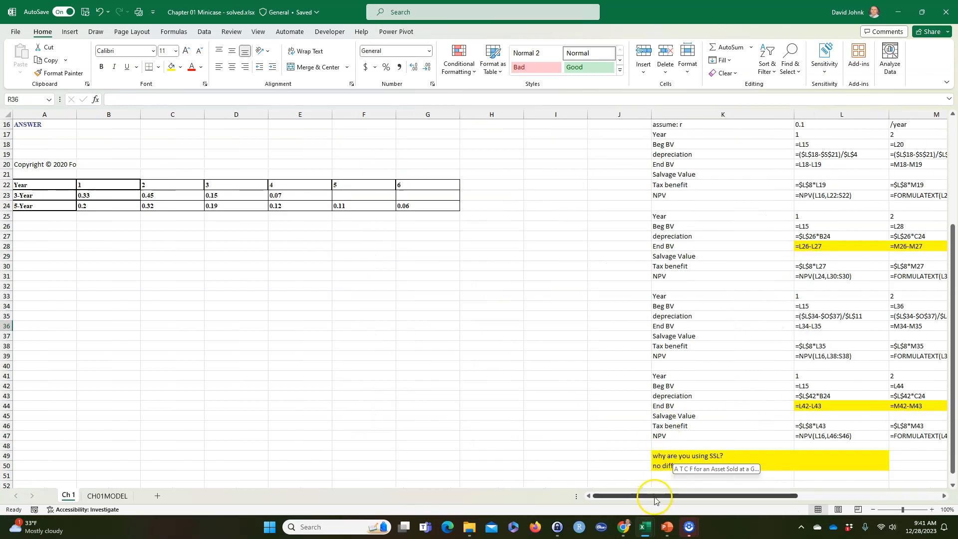
{"action": "left_click_drag", "start_coordinate": [654, 499], "coordinate": [887, 478]}
{"action": "left_click", "coordinate": [733, 433]}
{"action": "key", "text": "ctrl+grave"}
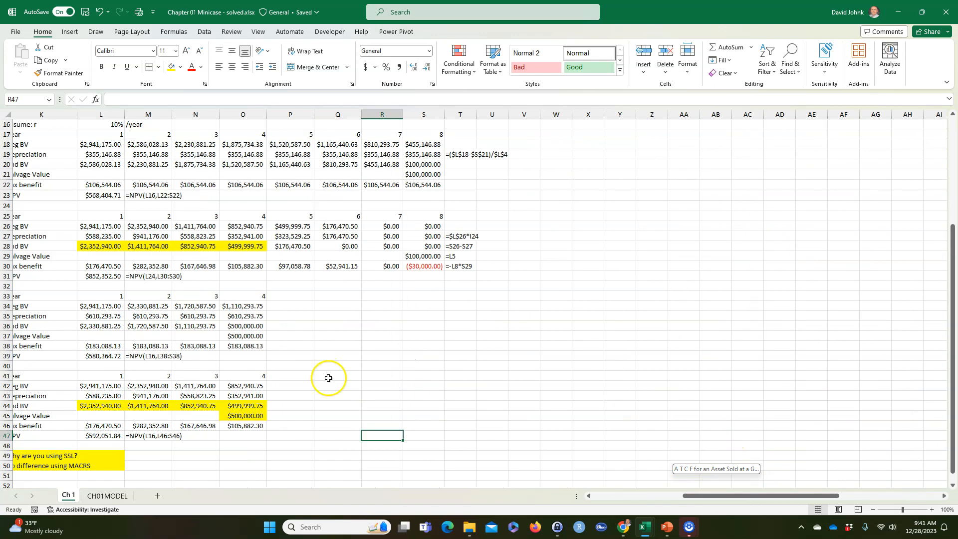
{"action": "left_click_drag", "start_coordinate": [727, 496], "coordinate": [545, 498]}
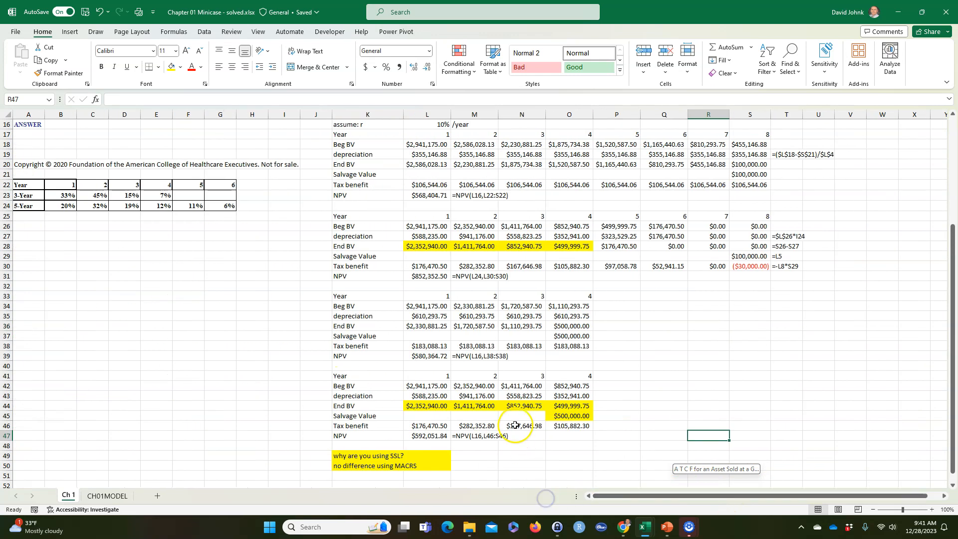
Step: Trace the Year 4 salvage value in O45 of the four-year MACRS schedule to its source cell L12
{"action": "left_click", "coordinate": [562, 417]}
{"action": "key", "text": "ctrl+bracketleft"}
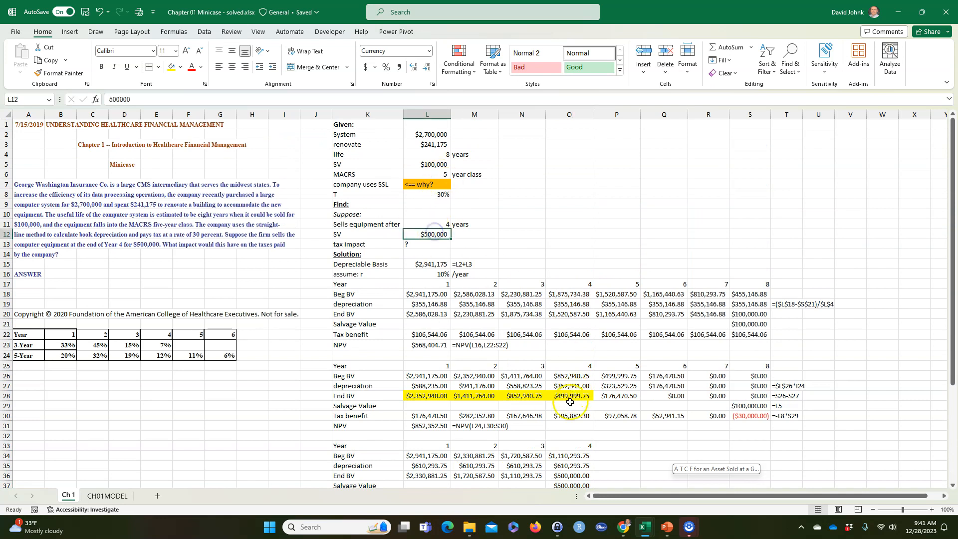
{"action": "scroll", "coordinate": [647, 419], "scroll_direction": "down", "scroll_amount": 4}
{"action": "double_click", "coordinate": [577, 443]}
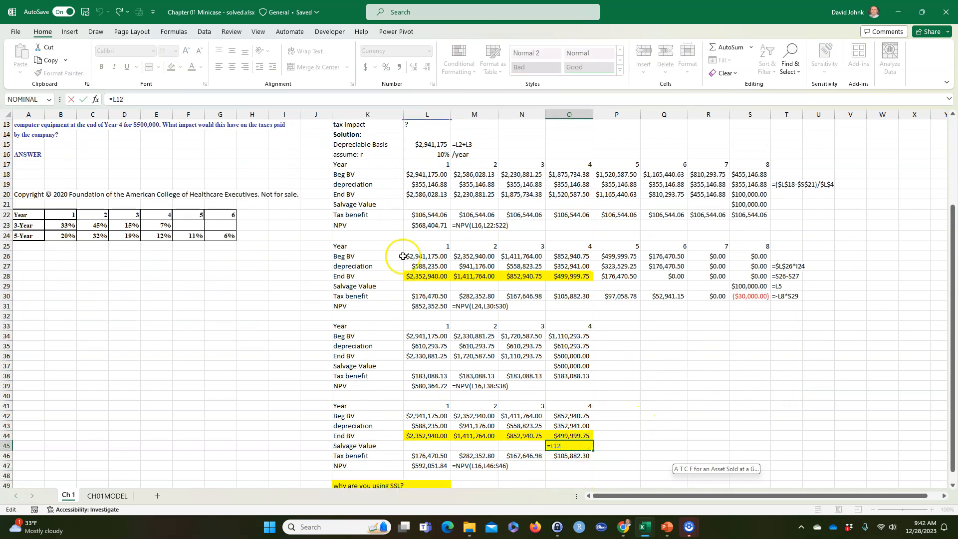
{"action": "scroll", "coordinate": [399, 252], "scroll_direction": "up", "scroll_amount": 4}
{"action": "left_click", "coordinate": [436, 220]}
{"action": "scroll", "coordinate": [639, 392], "scroll_direction": "down", "scroll_amount": 4}
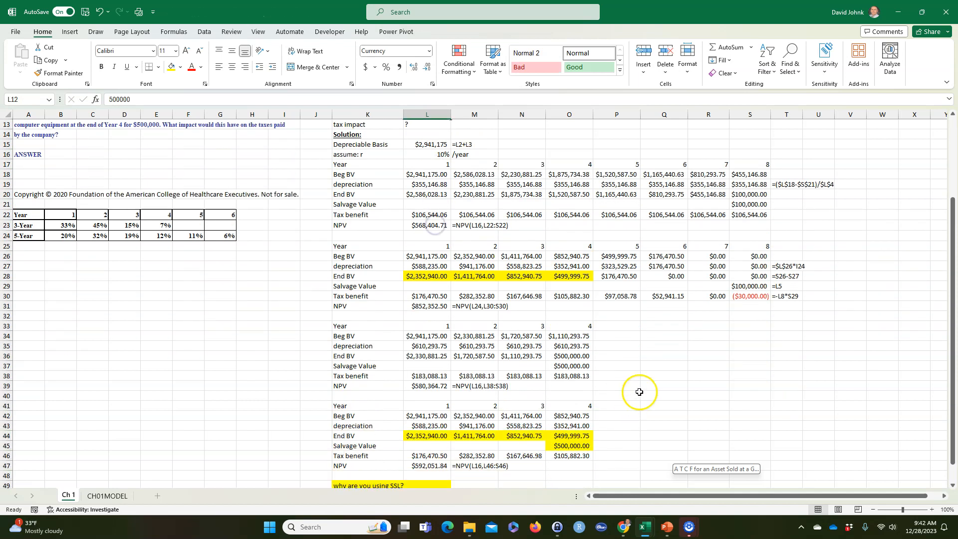
Step: Review the given and find inputs at the top of the Ch 1 sheet and the straight-line and MACRS schedules below them
{"action": "scroll", "coordinate": [640, 391], "scroll_direction": "down", "scroll_amount": 1}
{"action": "scroll", "coordinate": [641, 389], "scroll_direction": "up", "scroll_amount": 5}
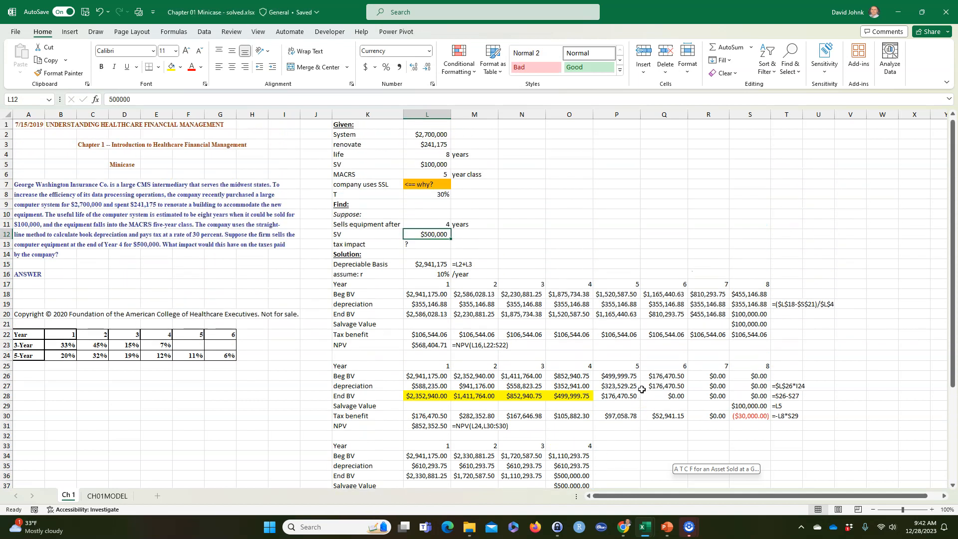
{"action": "left_click_drag", "start_coordinate": [367, 135], "coordinate": [472, 243]}
{"action": "left_click", "coordinate": [263, 425]}
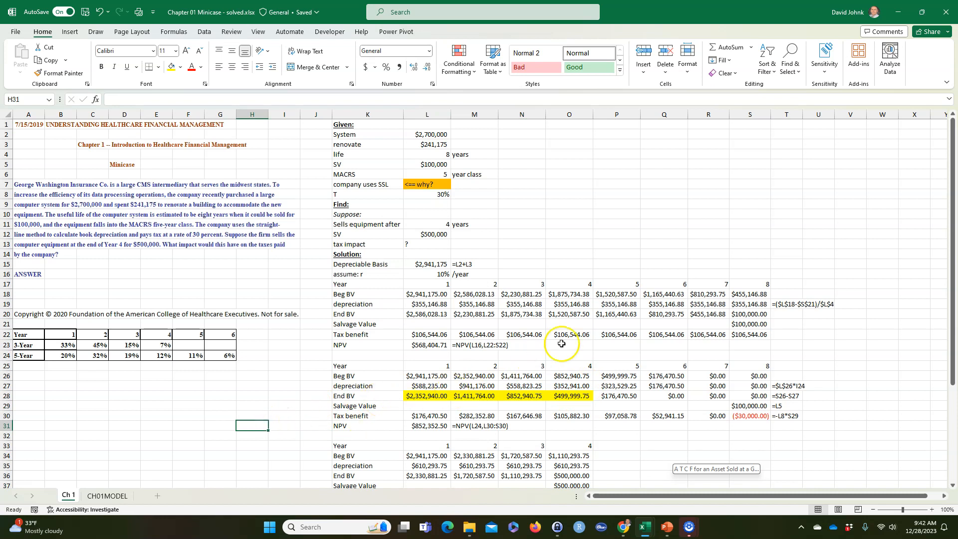
{"action": "left_click", "coordinate": [318, 377]}
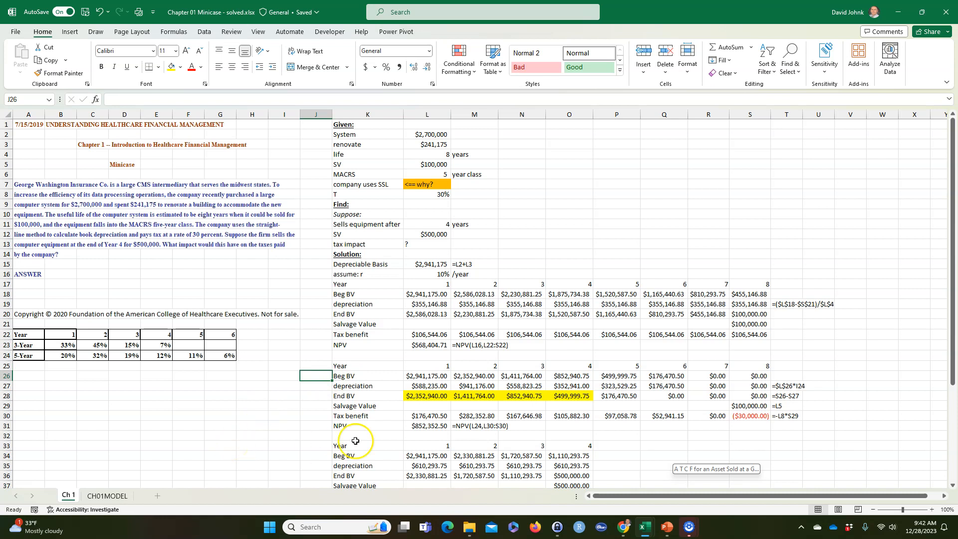
{"action": "left_click", "coordinate": [474, 434]}
{"action": "scroll", "coordinate": [499, 399], "scroll_direction": "down", "scroll_amount": 1}
{"action": "scroll", "coordinate": [524, 360], "scroll_direction": "up", "scroll_amount": 1}
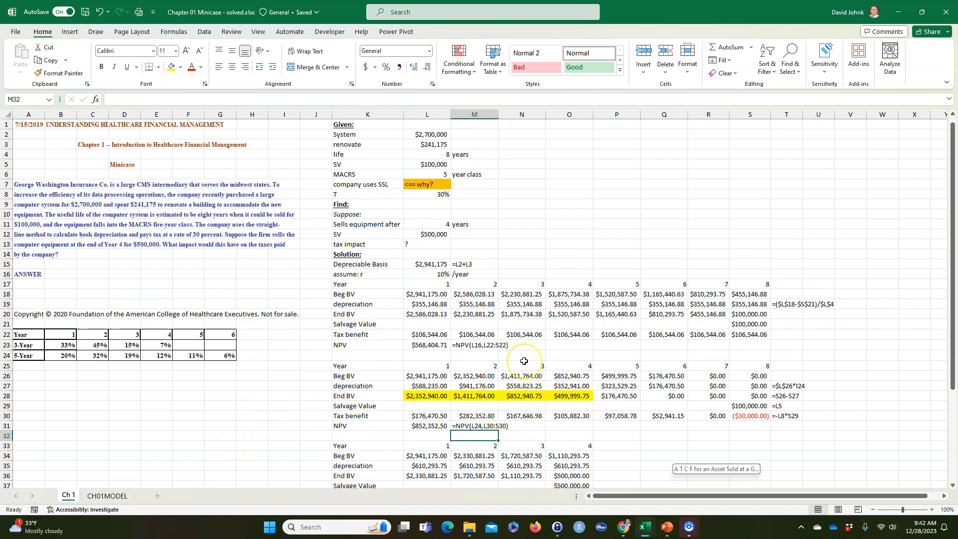
{"action": "left_click", "coordinate": [441, 319]}
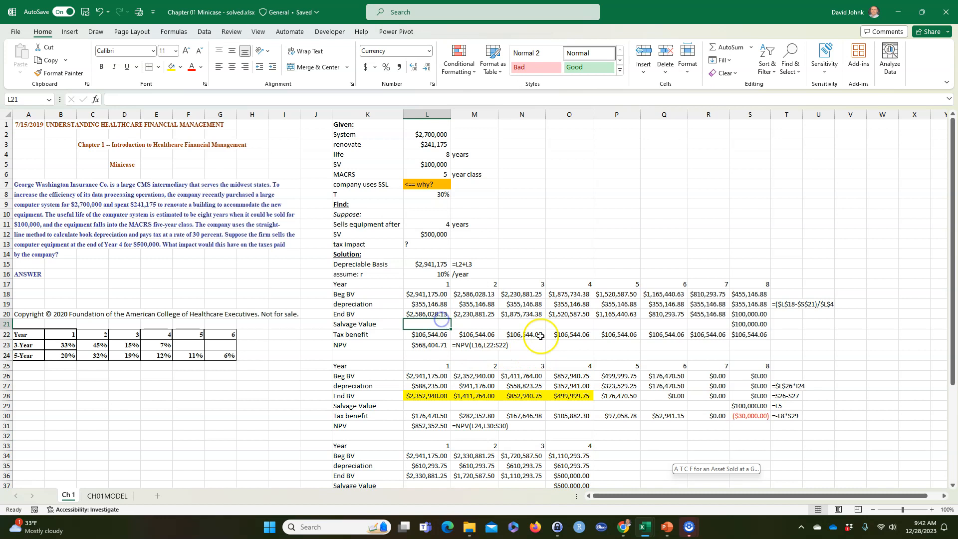
{"action": "left_click", "coordinate": [590, 364]}
{"action": "scroll", "coordinate": [489, 374], "scroll_direction": "down", "scroll_amount": 5}
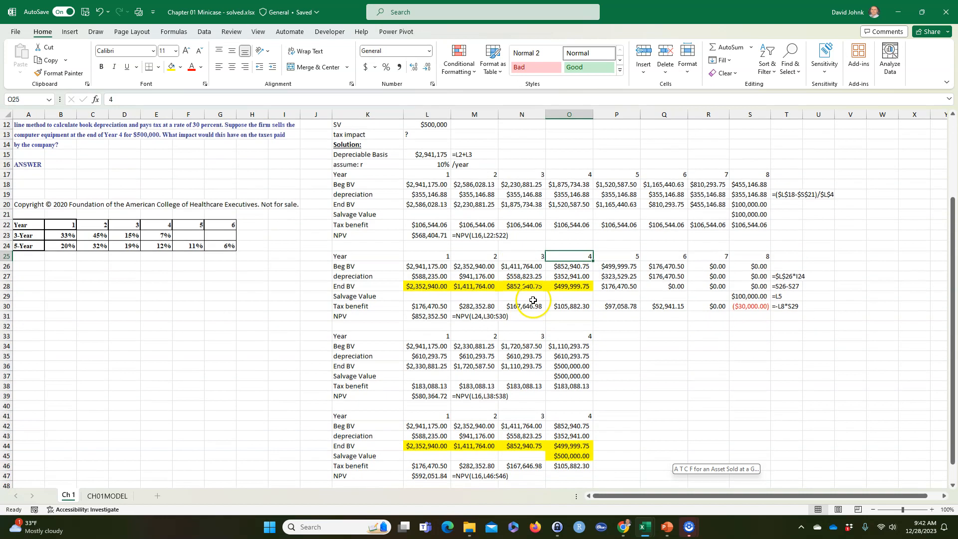
{"action": "scroll", "coordinate": [504, 362], "scroll_direction": "up", "scroll_amount": 5}
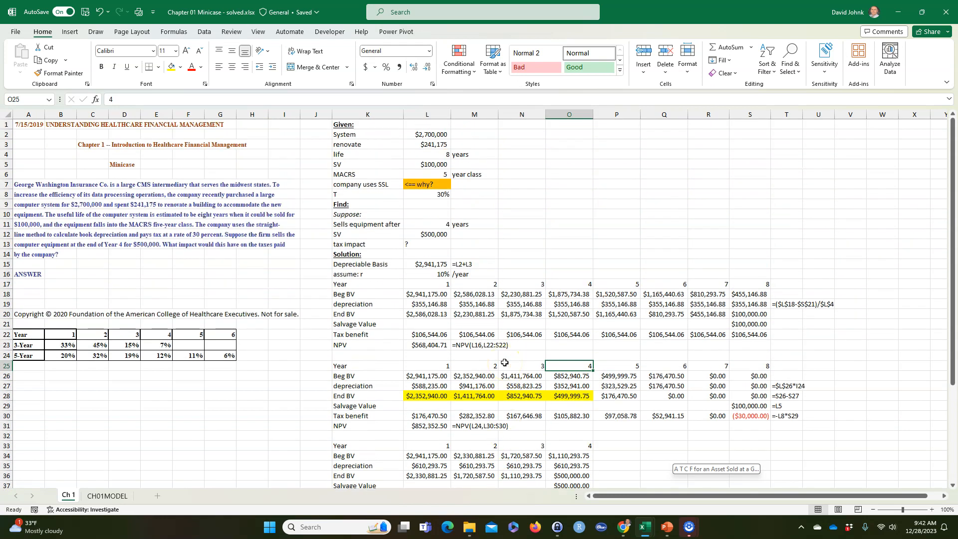
{"action": "left_click", "coordinate": [250, 434]}
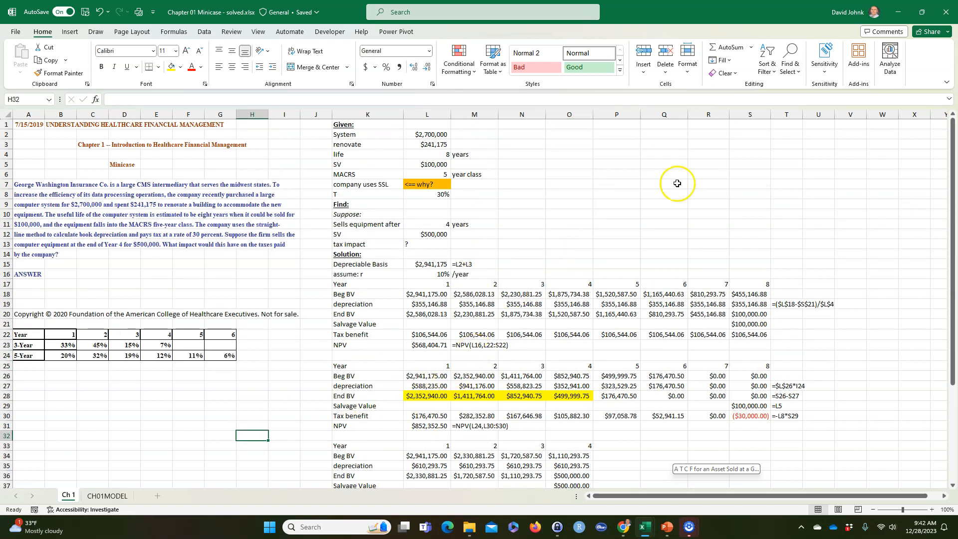
Step: Switch to the Blackboard course in the browser, collapse Course Materials, and open the General Questions Forum in Module 1
{"action": "left_click", "coordinate": [896, 15]}
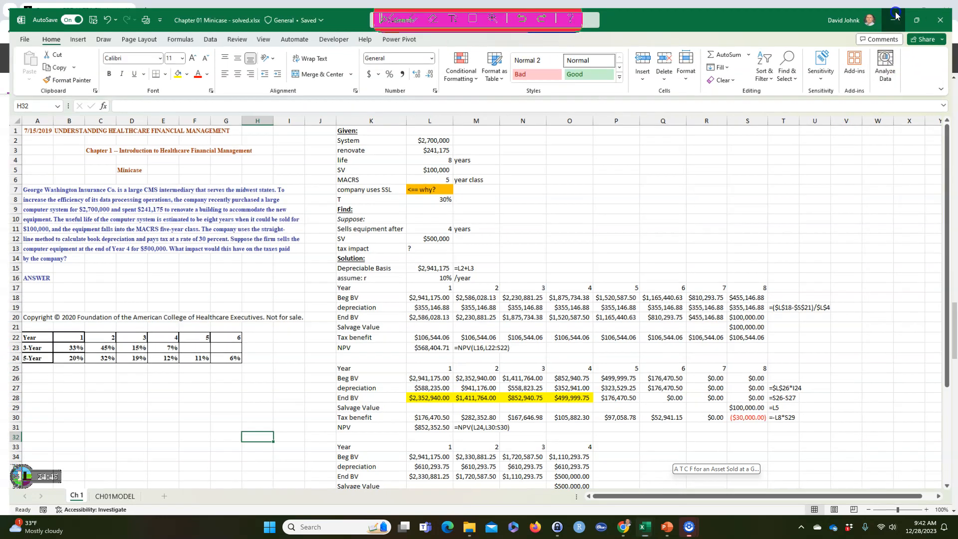
{"action": "scroll", "coordinate": [659, 246], "scroll_direction": "up", "scroll_amount": 3}
{"action": "scroll", "coordinate": [659, 246], "scroll_direction": "up", "scroll_amount": 20}
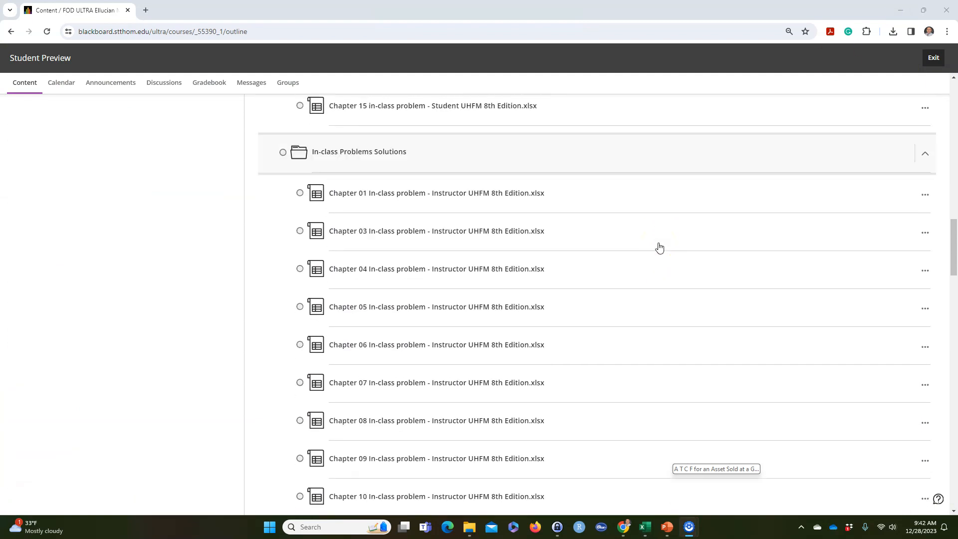
{"action": "scroll", "coordinate": [659, 247], "scroll_direction": "up", "scroll_amount": 3}
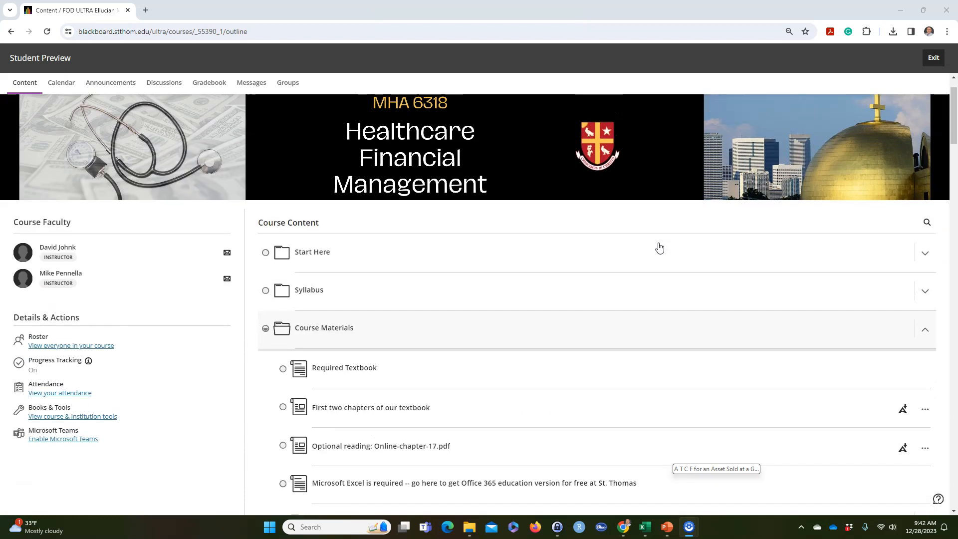
{"action": "left_click", "coordinate": [334, 337]}
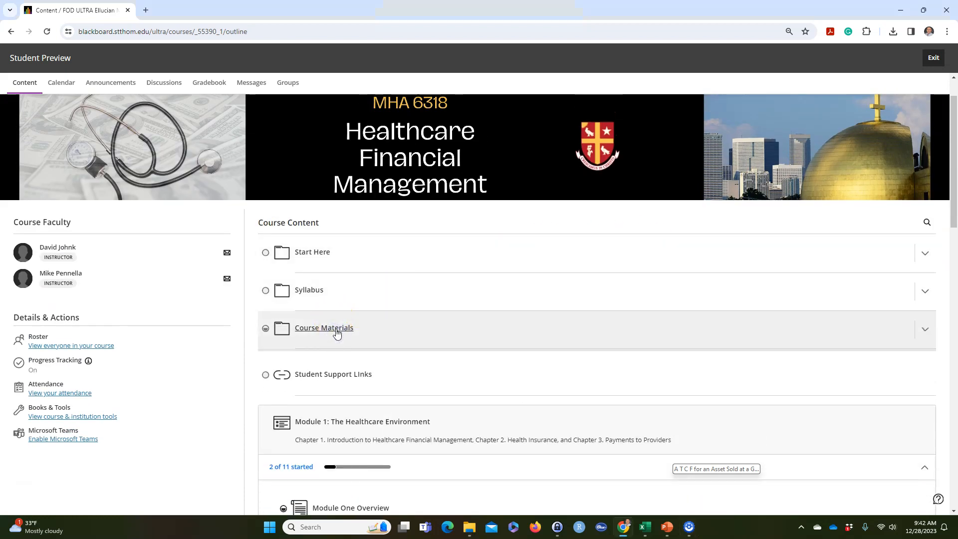
{"action": "scroll", "coordinate": [443, 379], "scroll_direction": "down", "scroll_amount": 5}
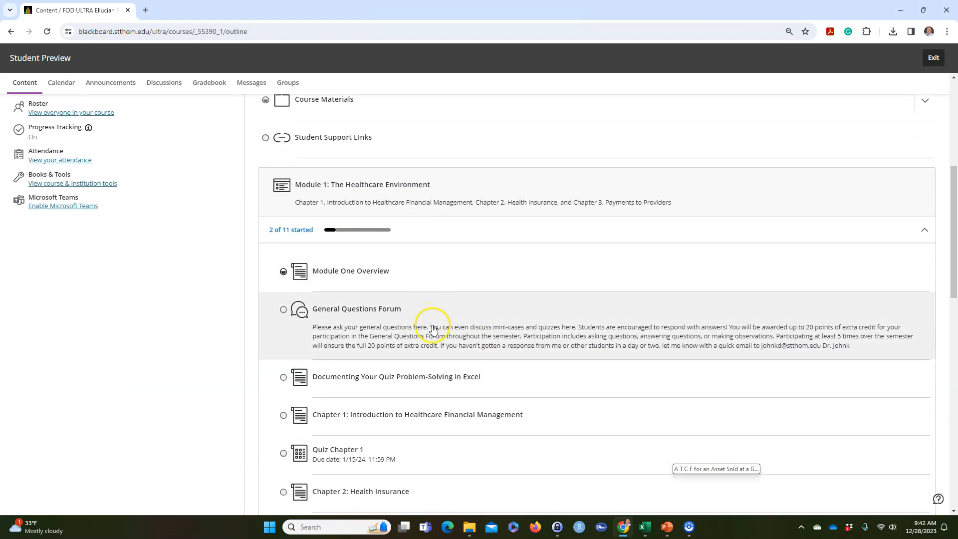
{"action": "left_click", "coordinate": [437, 332]}
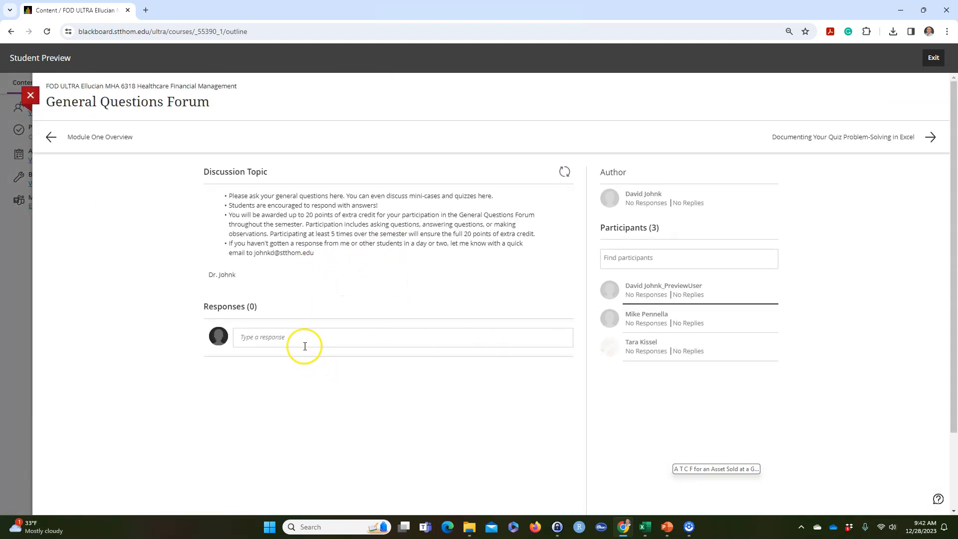
Step: Start a forum response with "Hey I'm havi", discard it, and close the General Questions Forum
{"action": "left_click", "coordinate": [316, 337]}
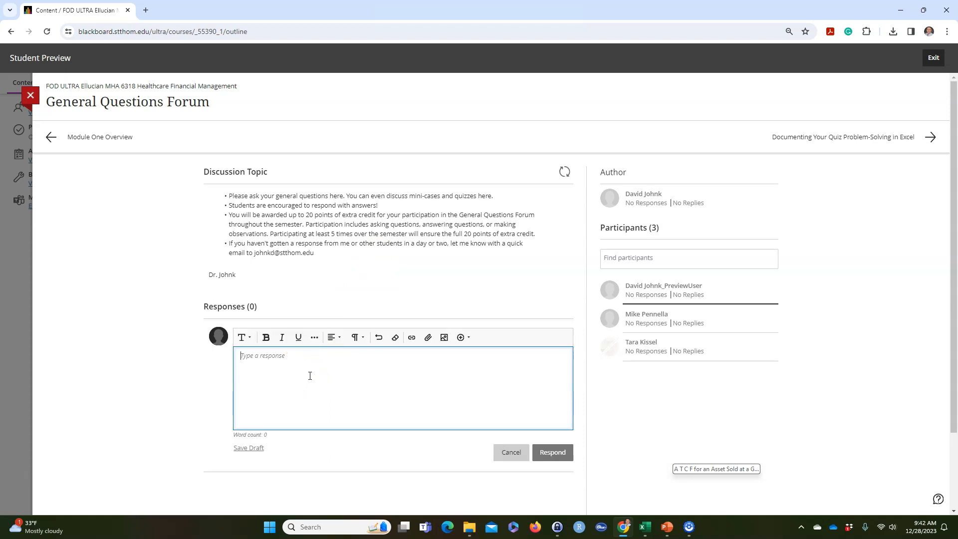
{"action": "type", "text": "Hey I'm havi"}
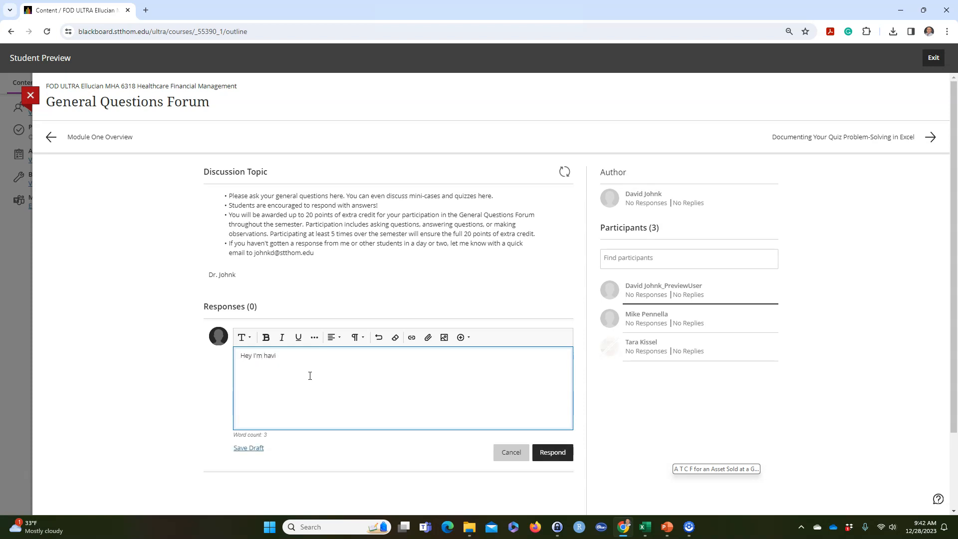
{"action": "left_click", "coordinate": [514, 452]}
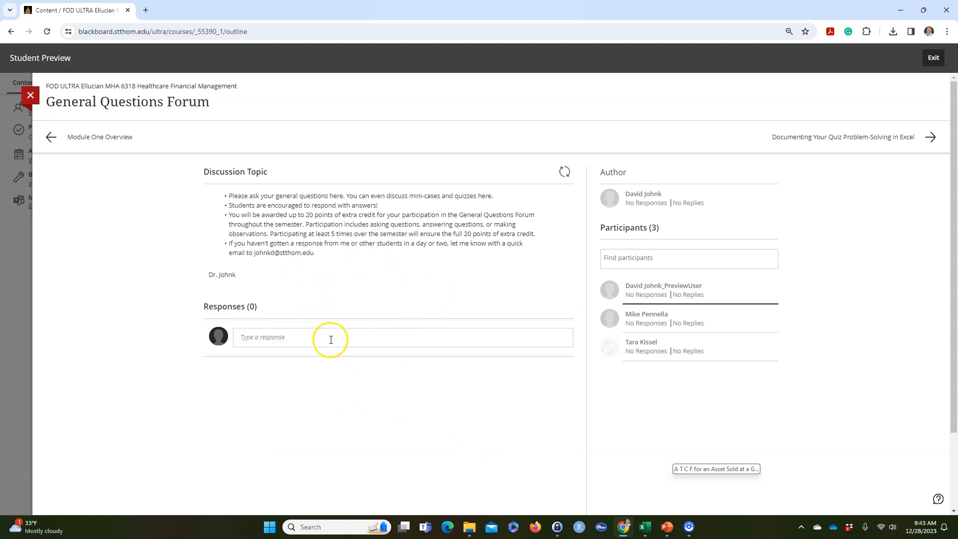
{"action": "left_click", "coordinate": [30, 95]}
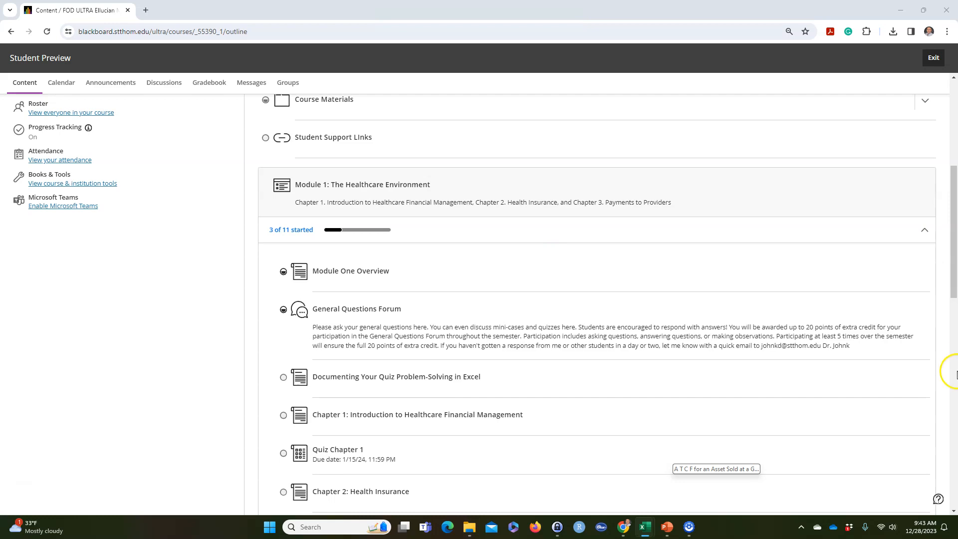
Step: Switch to the Grade Calculator workbook in Excel, examine the General Questions Forum extra credit row B33:F33, and close the workbook
{"action": "left_click", "coordinate": [645, 526]}
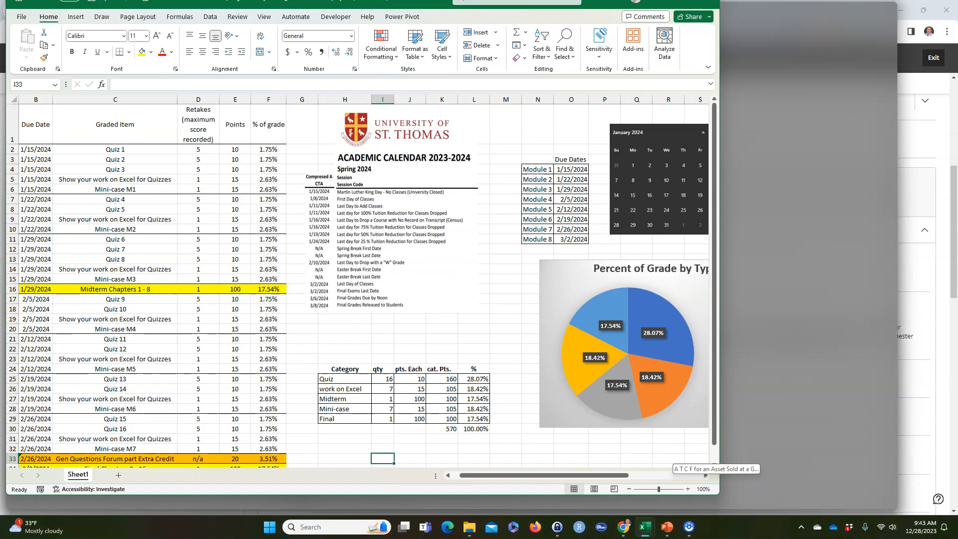
{"action": "scroll", "coordinate": [220, 346], "scroll_direction": "down", "scroll_amount": 1}
{"action": "left_click", "coordinate": [82, 434]}
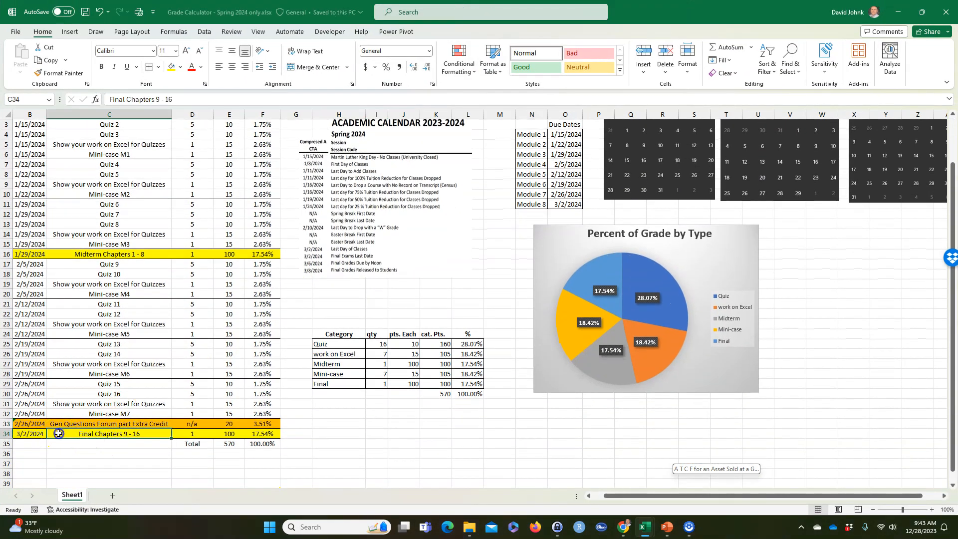
{"action": "left_click_drag", "start_coordinate": [38, 424], "coordinate": [262, 423]}
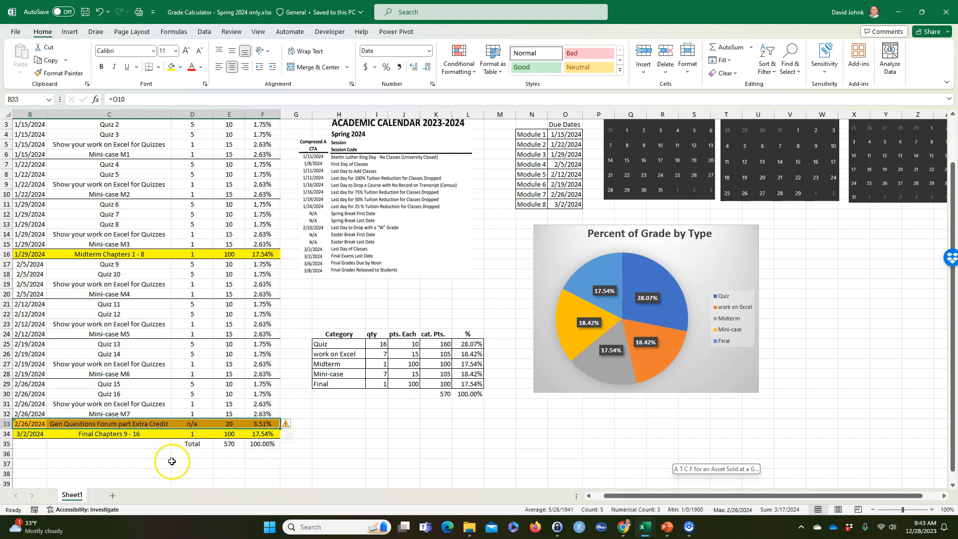
{"action": "left_click", "coordinate": [942, 19]}
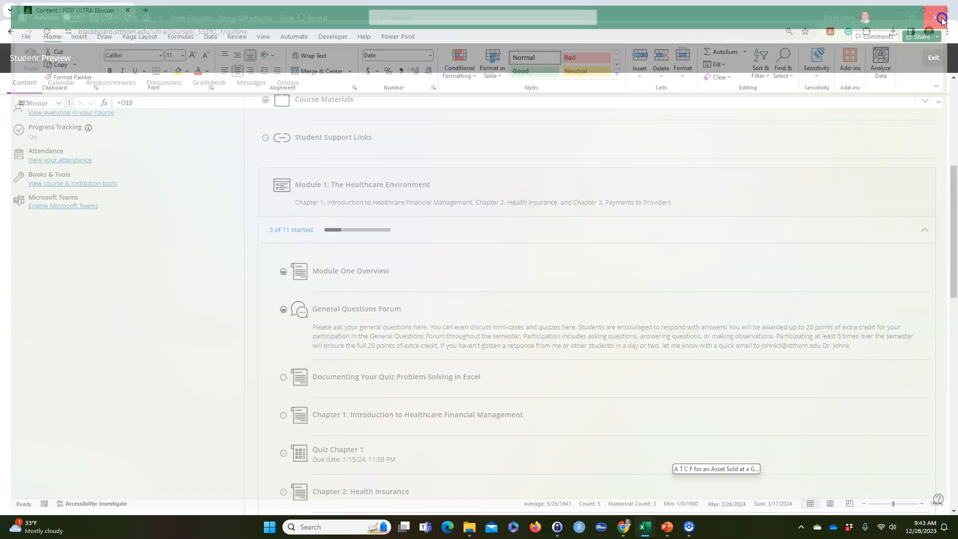
Step: Review the Module 1 items around the General Questions Forum and the modules listed further down the course content
{"action": "left_click", "coordinate": [533, 337]}
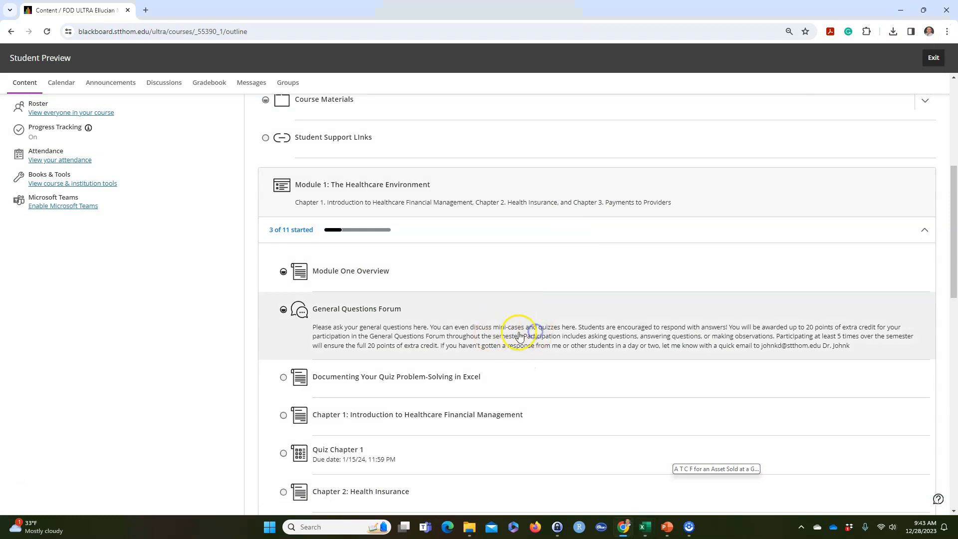
{"action": "left_click", "coordinate": [31, 100]}
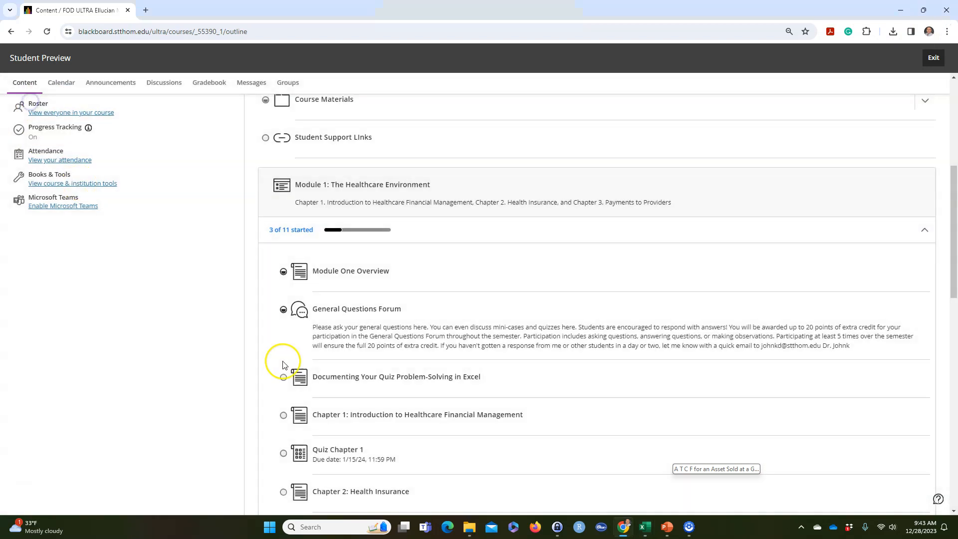
{"action": "scroll", "coordinate": [512, 339], "scroll_direction": "down", "scroll_amount": 2}
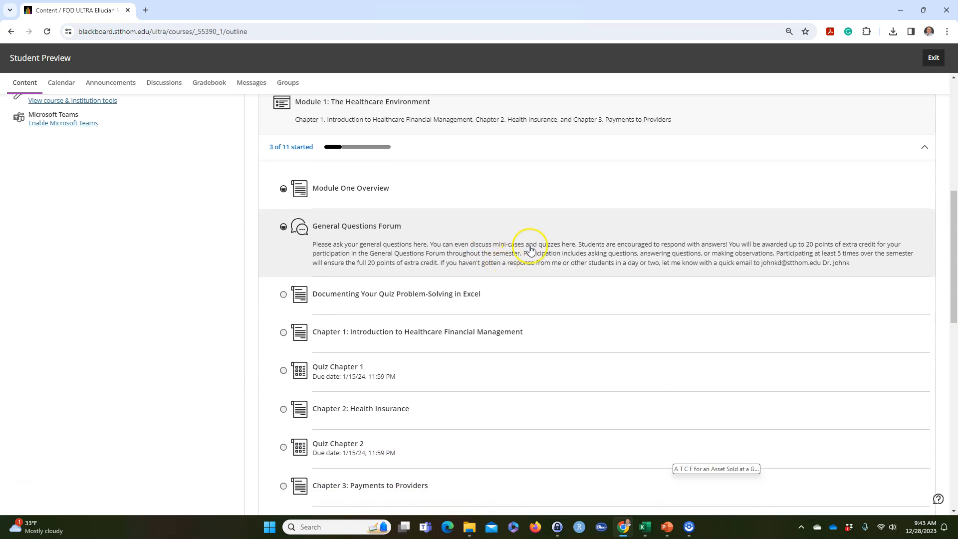
{"action": "scroll", "coordinate": [489, 254], "scroll_direction": "down", "scroll_amount": 1}
{"action": "scroll", "coordinate": [490, 241], "scroll_direction": "down", "scroll_amount": 3}
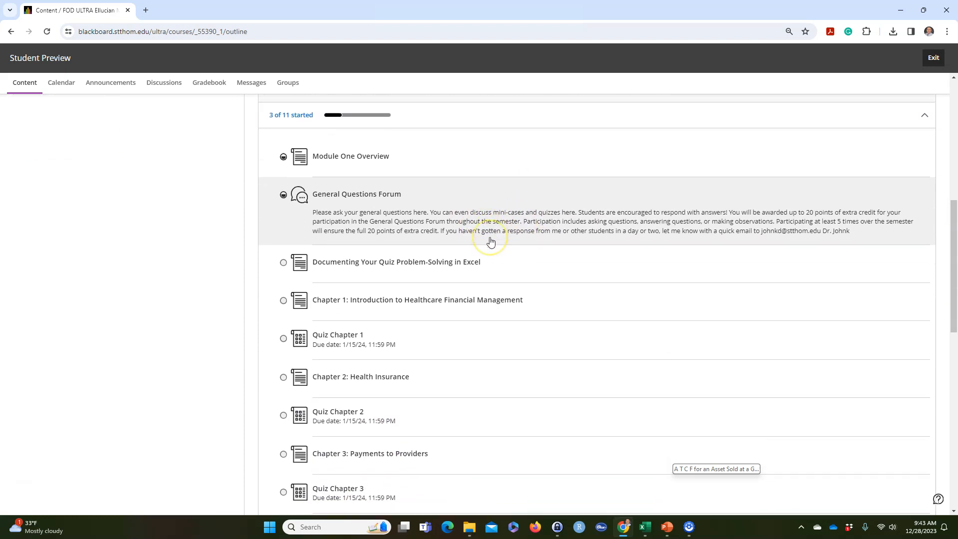
{"action": "scroll", "coordinate": [491, 242], "scroll_direction": "up", "scroll_amount": 5}
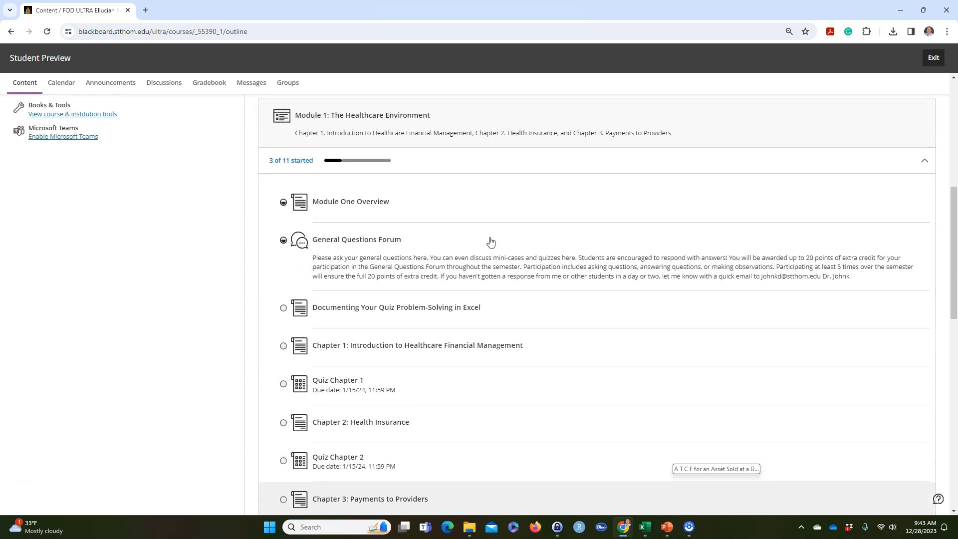
{"action": "scroll", "coordinate": [491, 243], "scroll_direction": "down", "scroll_amount": 11}
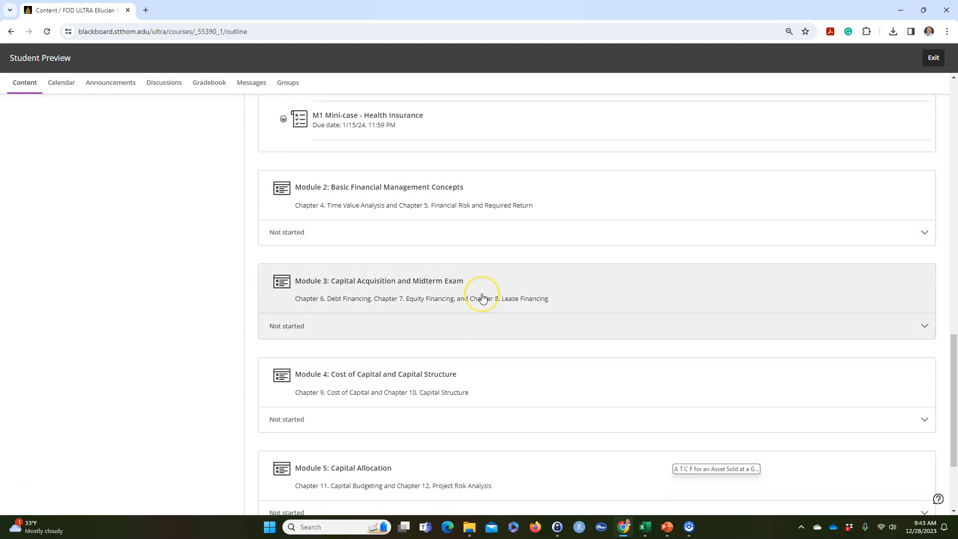
Step: Open the details of an assessment in Module 1 and close them again
{"action": "scroll", "coordinate": [482, 298], "scroll_direction": "up", "scroll_amount": 2}
{"action": "left_click", "coordinate": [487, 243]}
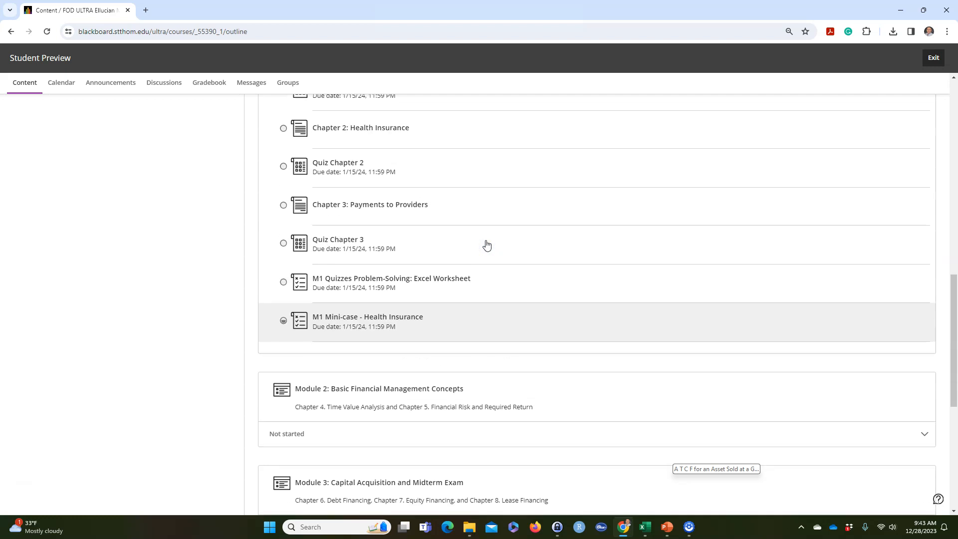
{"action": "left_click", "coordinate": [766, 95]}
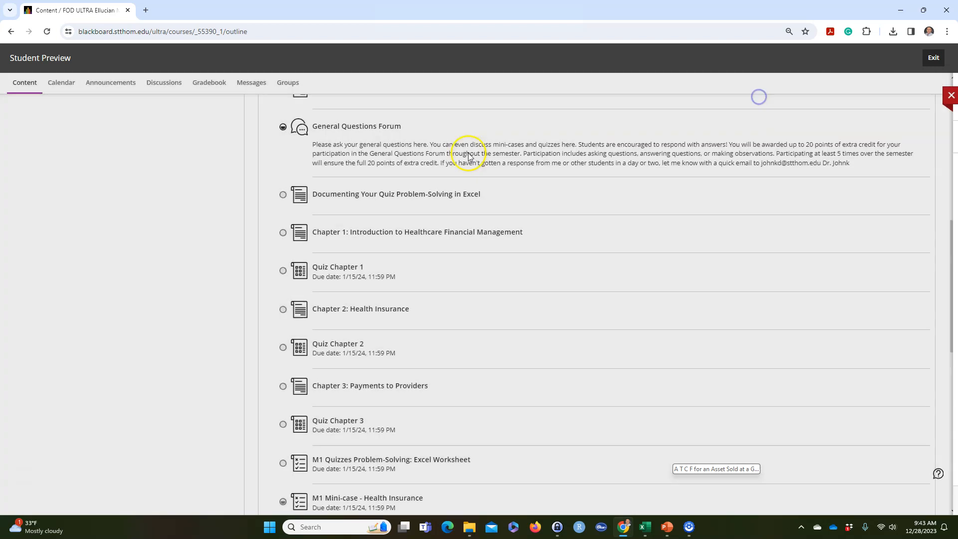
Step: Expand the Course Materials folder and look through its subfolders, such as End of Chapter Problems and Chapter Models in Excel
{"action": "scroll", "coordinate": [468, 321], "scroll_direction": "up", "scroll_amount": 7}
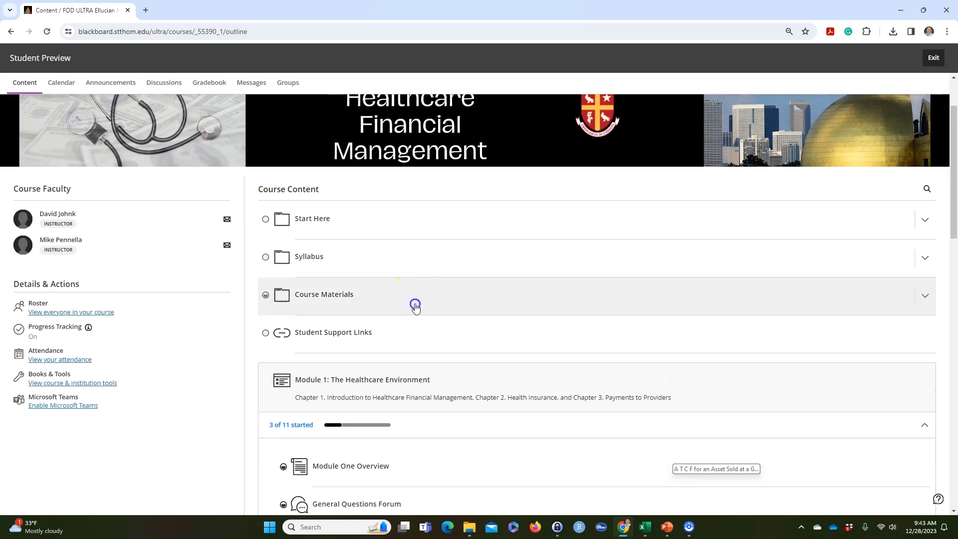
{"action": "left_click", "coordinate": [415, 306]}
{"action": "scroll", "coordinate": [442, 317], "scroll_direction": "down", "scroll_amount": 7}
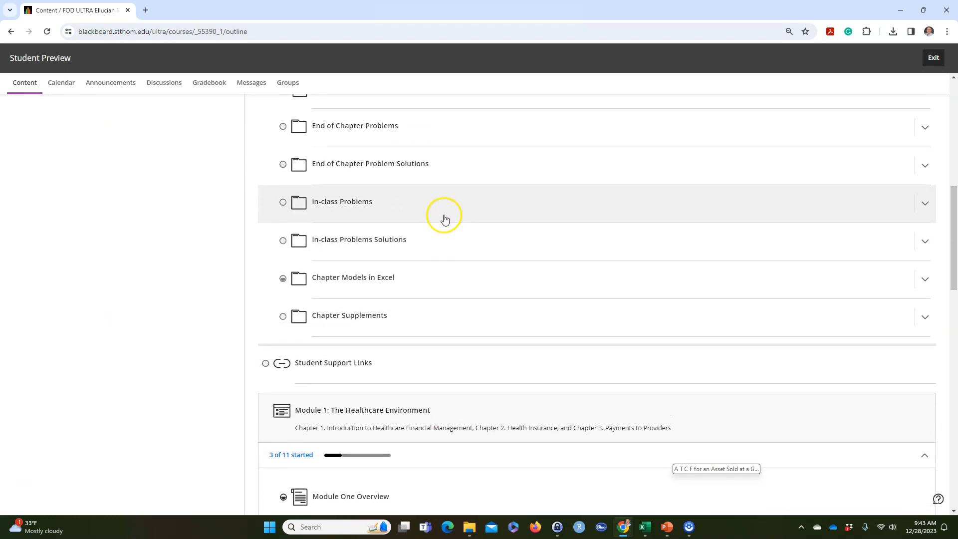
{"action": "scroll", "coordinate": [444, 220], "scroll_direction": "down", "scroll_amount": 6}
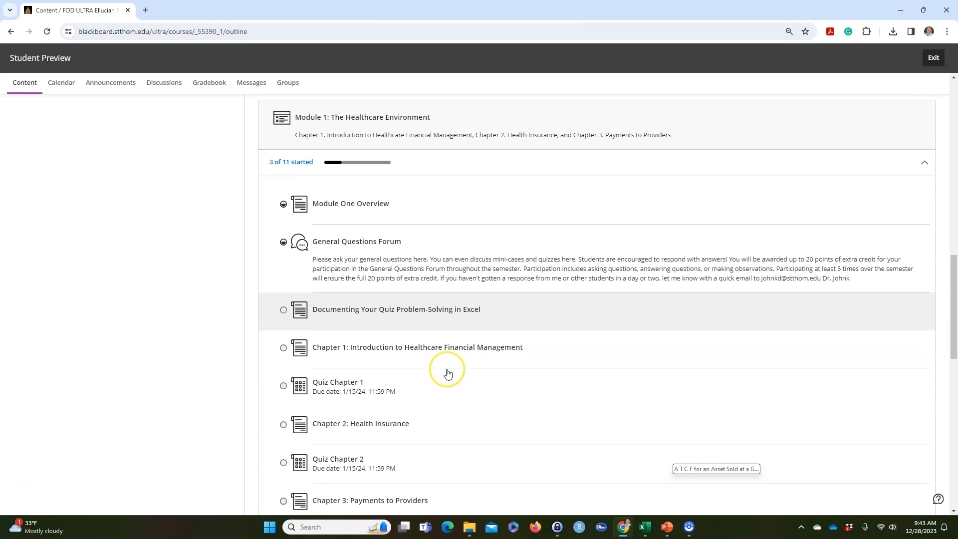
Step: Review the Module 1 items down to the M1 Mini-case and the modules that follow it in the course content
{"action": "scroll", "coordinate": [446, 373], "scroll_direction": "down", "scroll_amount": 4}
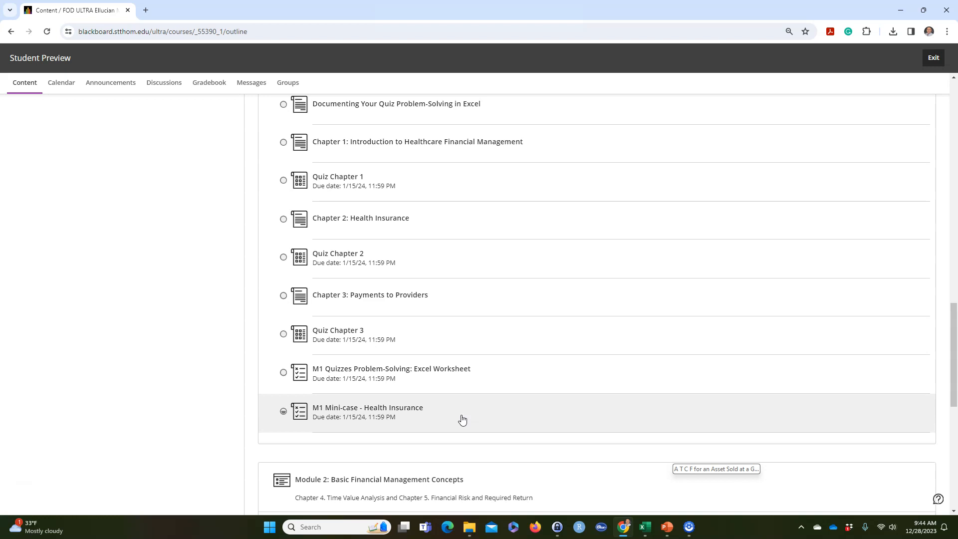
{"action": "scroll", "coordinate": [475, 367], "scroll_direction": "down", "scroll_amount": 1}
{"action": "scroll", "coordinate": [474, 368], "scroll_direction": "up", "scroll_amount": 1}
{"action": "scroll", "coordinate": [476, 369], "scroll_direction": "down", "scroll_amount": 8}
{"action": "scroll", "coordinate": [476, 370], "scroll_direction": "down", "scroll_amount": 4}
{"action": "scroll", "coordinate": [476, 370], "scroll_direction": "up", "scroll_amount": 5}
{"action": "scroll", "coordinate": [476, 370], "scroll_direction": "up", "scroll_amount": 5}
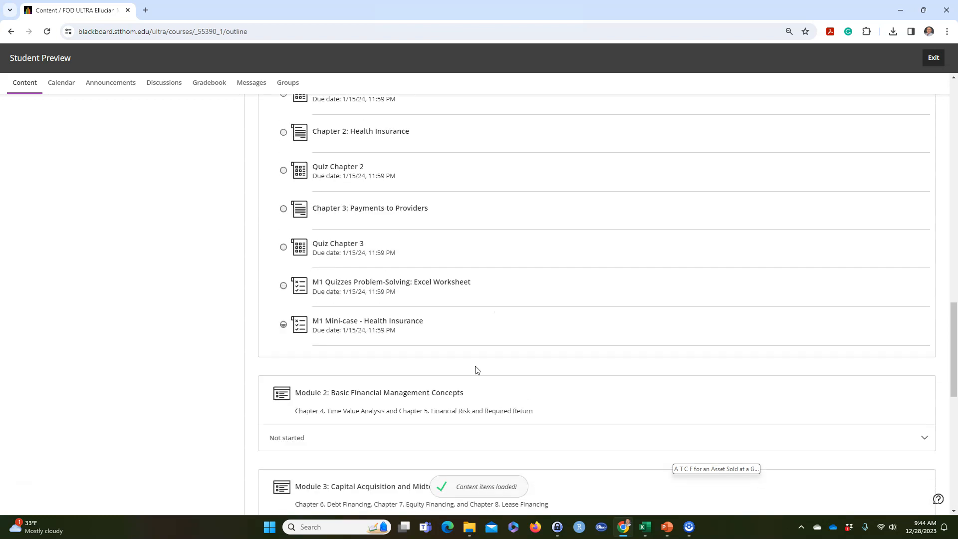
{"action": "scroll", "coordinate": [475, 370], "scroll_direction": "up", "scroll_amount": 1}
Step: Open the M1 Mini-case - Health Insurance attempt, examine its instructions, submission box and grading rubric link, and close the assignment
{"action": "left_click", "coordinate": [505, 378]}
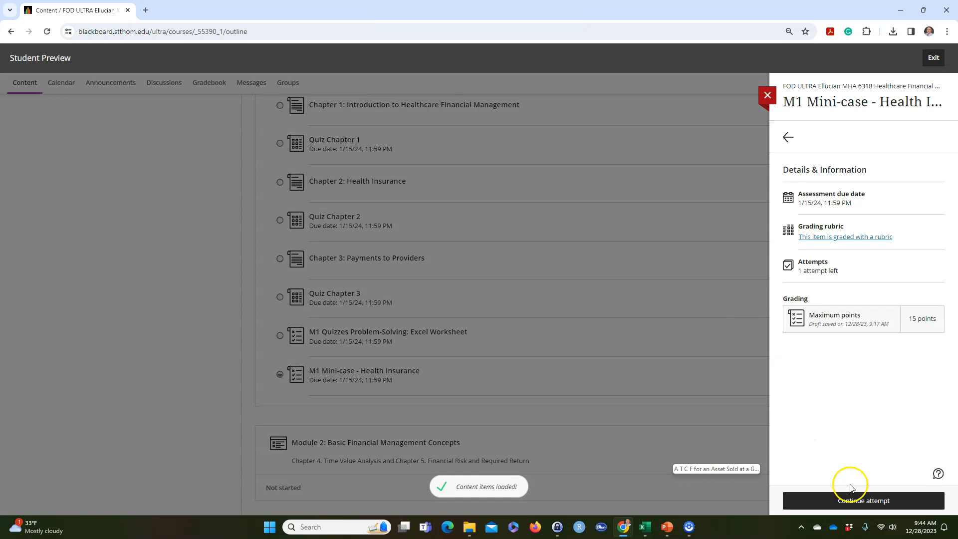
{"action": "left_click", "coordinate": [847, 500]}
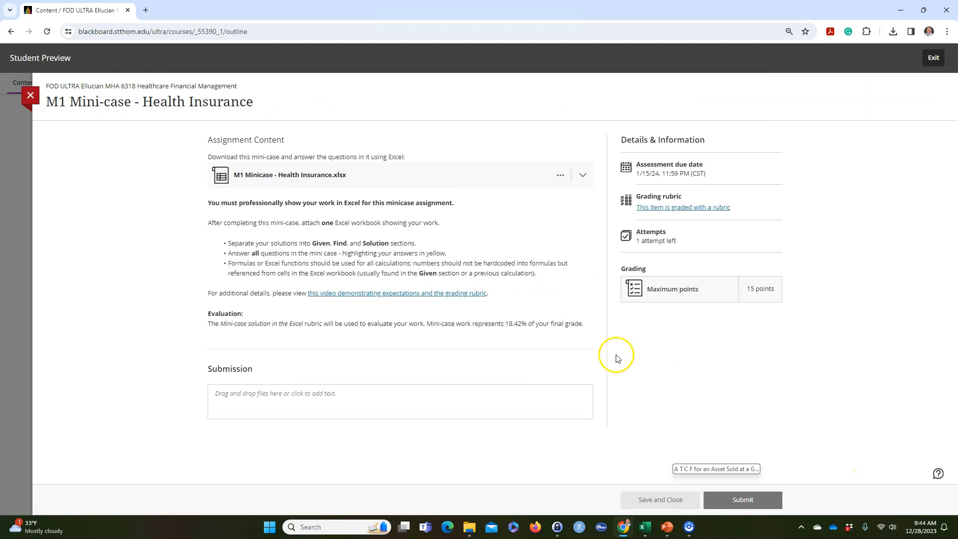
{"action": "left_click", "coordinate": [280, 395]}
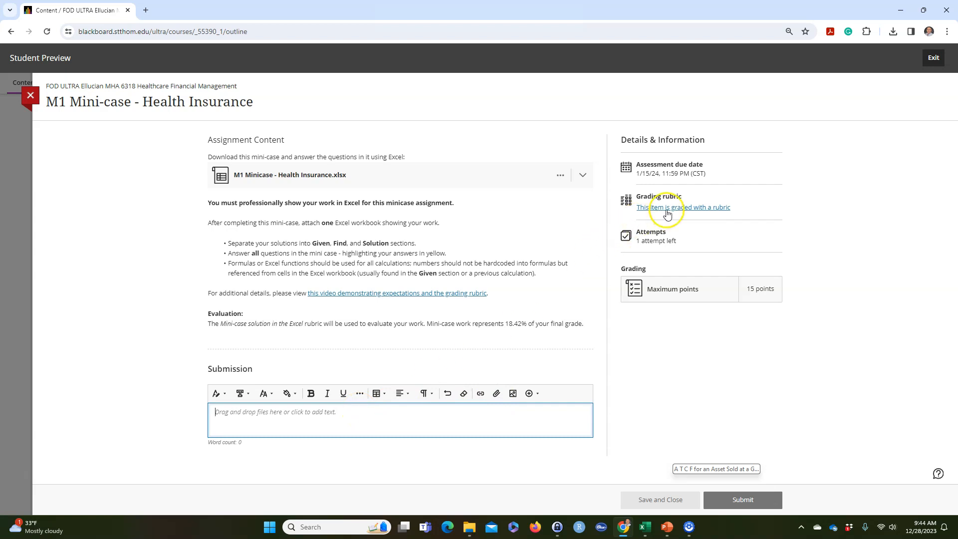
{"action": "left_click", "coordinate": [33, 96]}
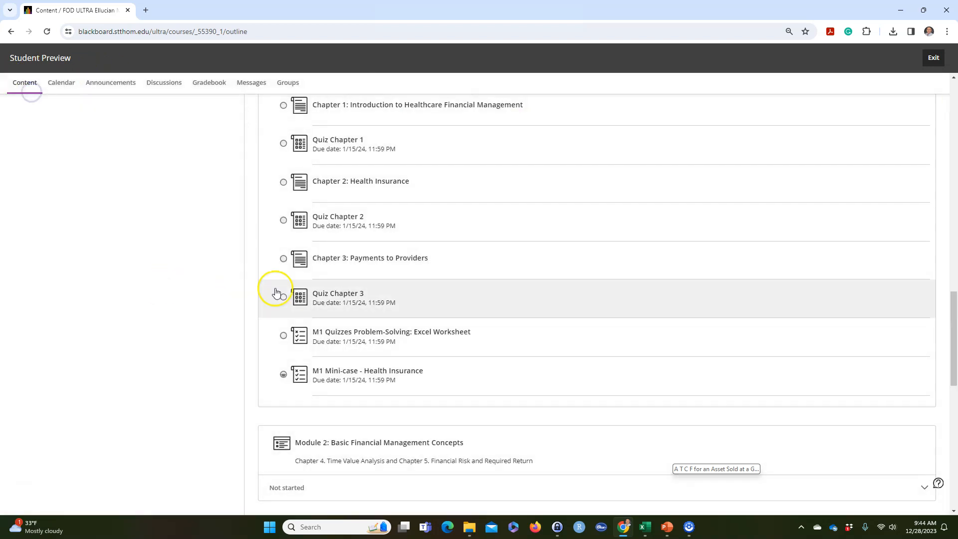
Step: Look over the Course Materials folders and the Module 1 forum, chapters, quizzes and assignments once more
{"action": "scroll", "coordinate": [476, 373], "scroll_direction": "up", "scroll_amount": 3}
{"action": "scroll", "coordinate": [474, 374], "scroll_direction": "down", "scroll_amount": 1}
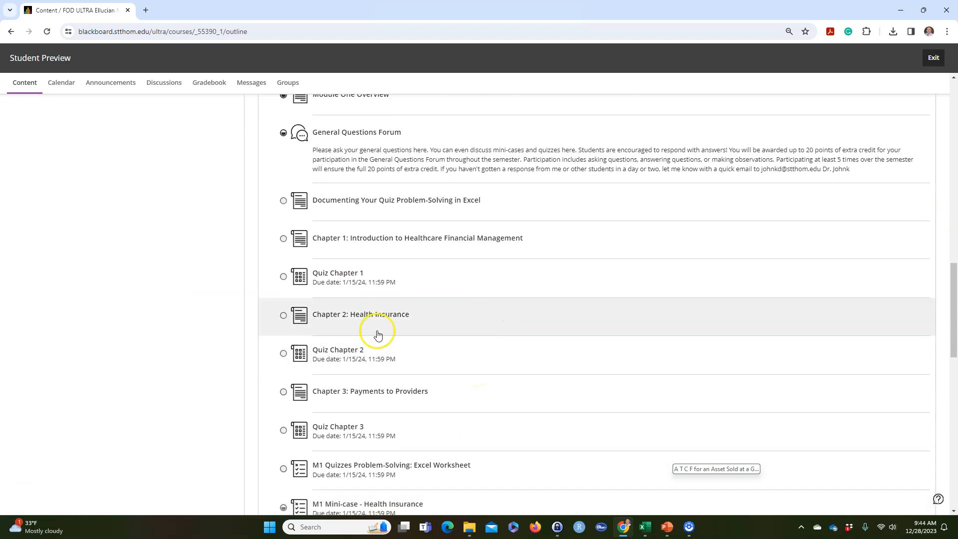
{"action": "scroll", "coordinate": [369, 325], "scroll_direction": "down", "scroll_amount": 1}
{"action": "scroll", "coordinate": [472, 340], "scroll_direction": "up", "scroll_amount": 8}
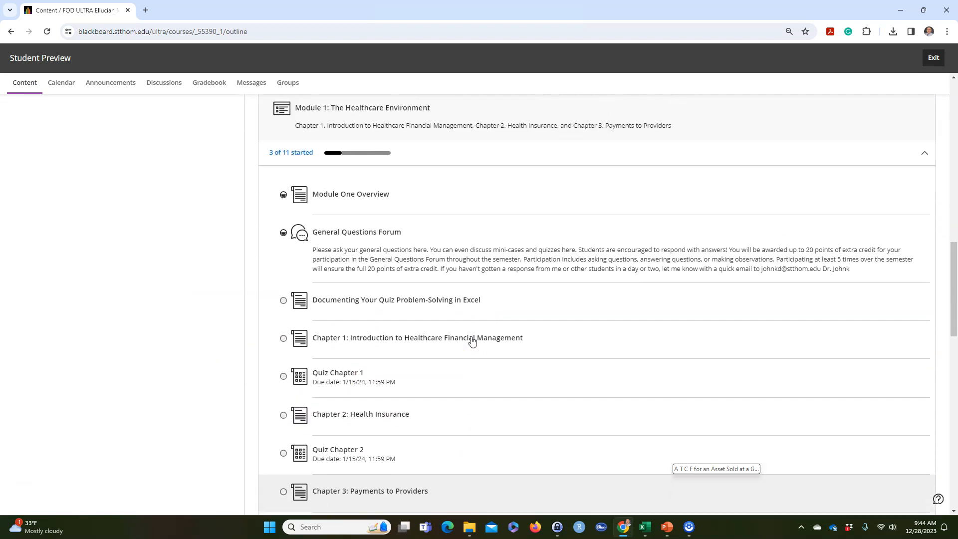
{"action": "scroll", "coordinate": [472, 341], "scroll_direction": "up", "scroll_amount": 3}
{"action": "scroll", "coordinate": [471, 341], "scroll_direction": "down", "scroll_amount": 10}
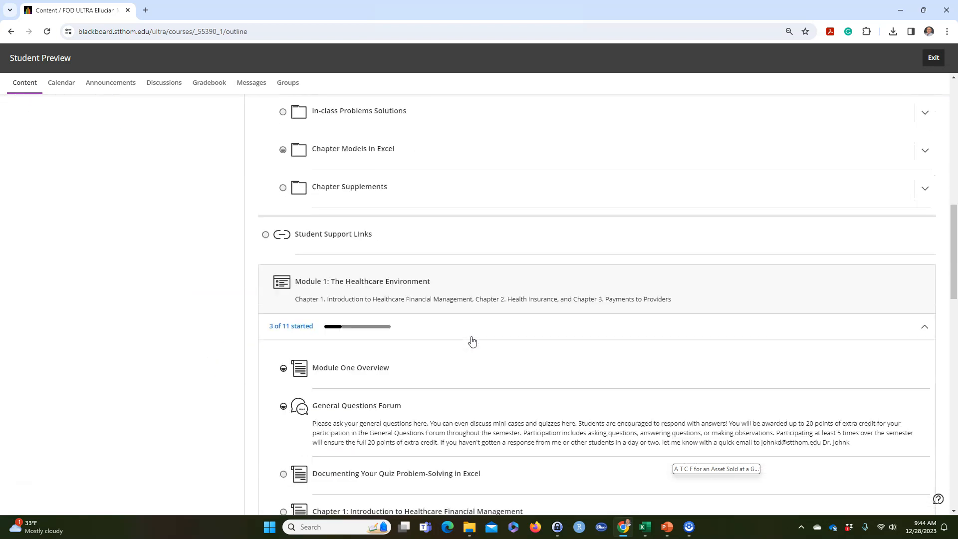
{"action": "scroll", "coordinate": [472, 341], "scroll_direction": "down", "scroll_amount": 1}
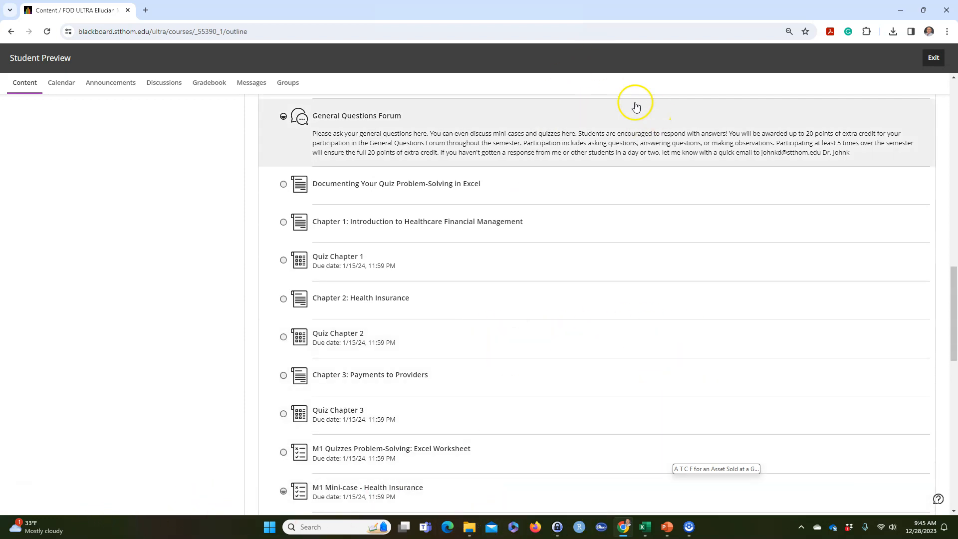
Step: Minimize the browser to show the desktop and bring up the ScreenPal window preview
{"action": "left_click", "coordinate": [900, 13]}
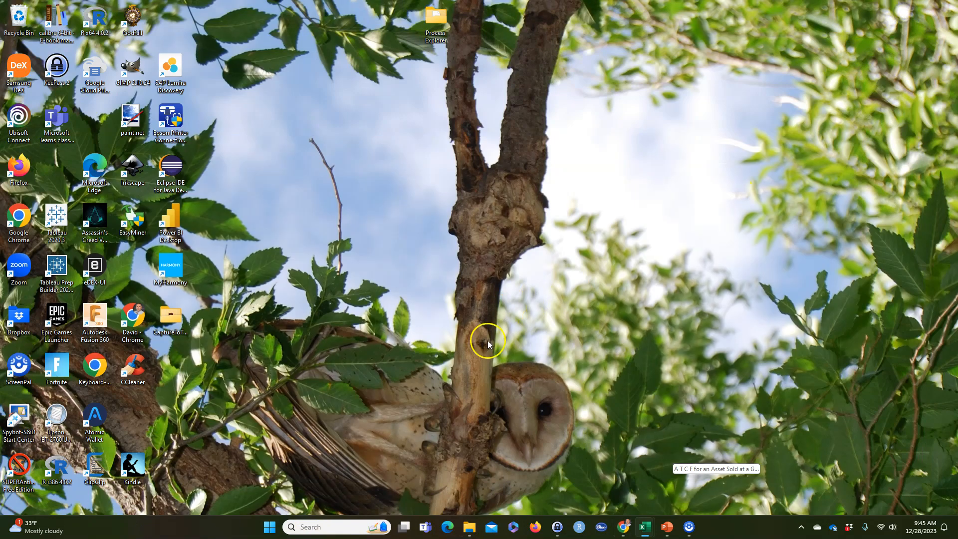
{"action": "mouse_move", "coordinate": [689, 524]}
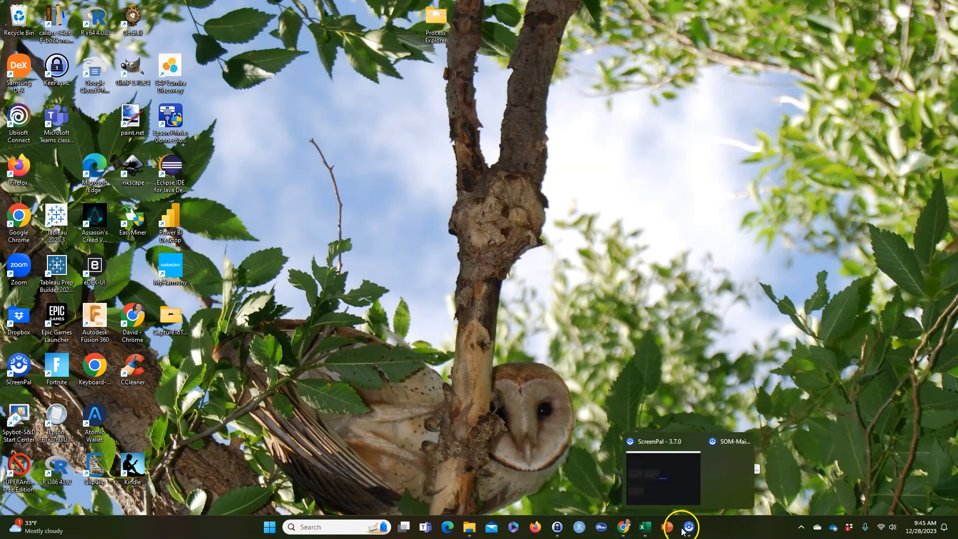